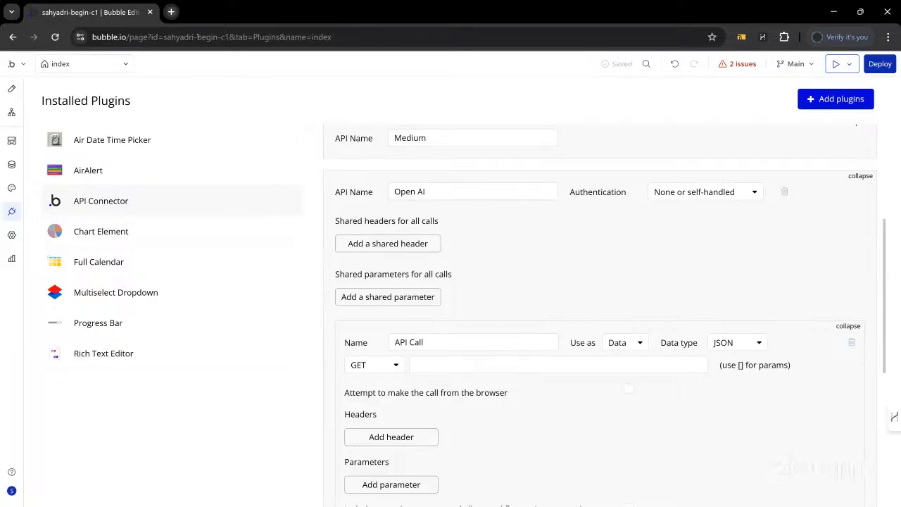
Open ChatGPT in a new browser tab
left_click(171, 12)
type("chat")
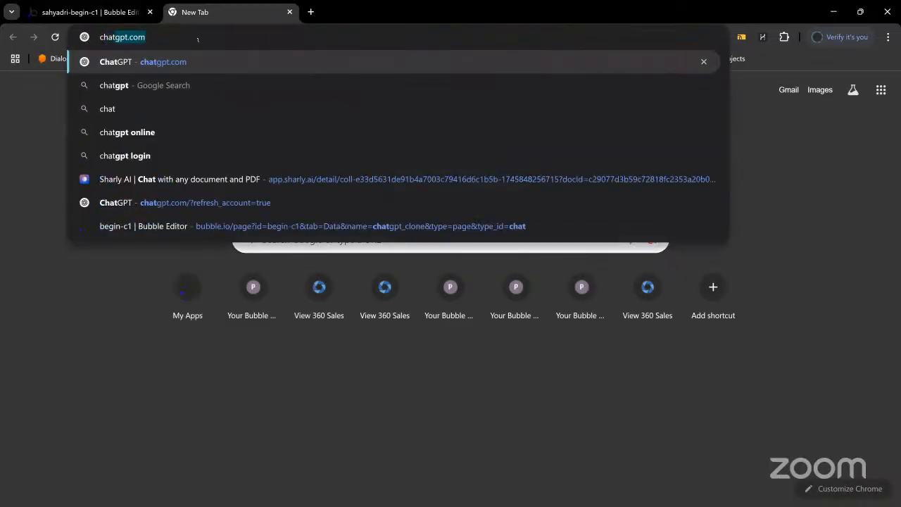
key("Return")
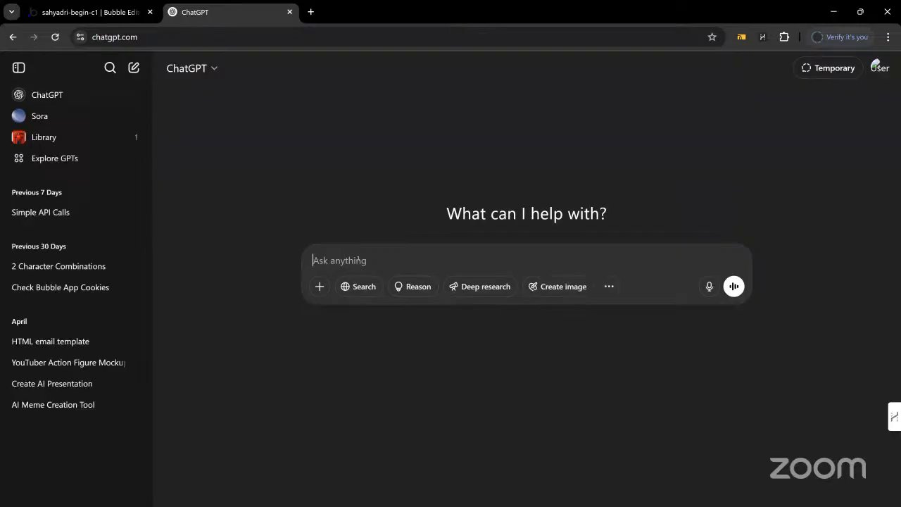
Draft the ChatGPT prompt "How do we connect Open AI via API share the api details."
type("How do we connect Open AI")
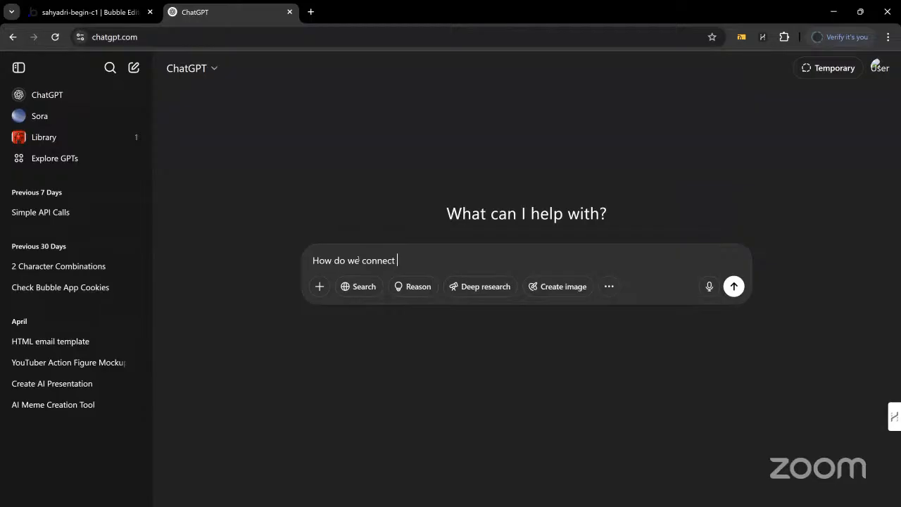
type(" to")
key("BackSpace")
key("BackSpace")
key("BackSpace")
type("via AP")
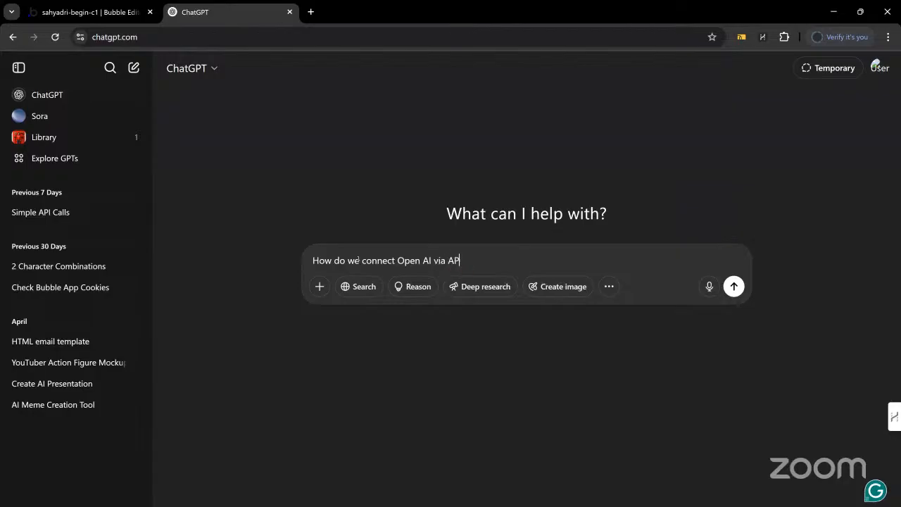
type("I share the api details")
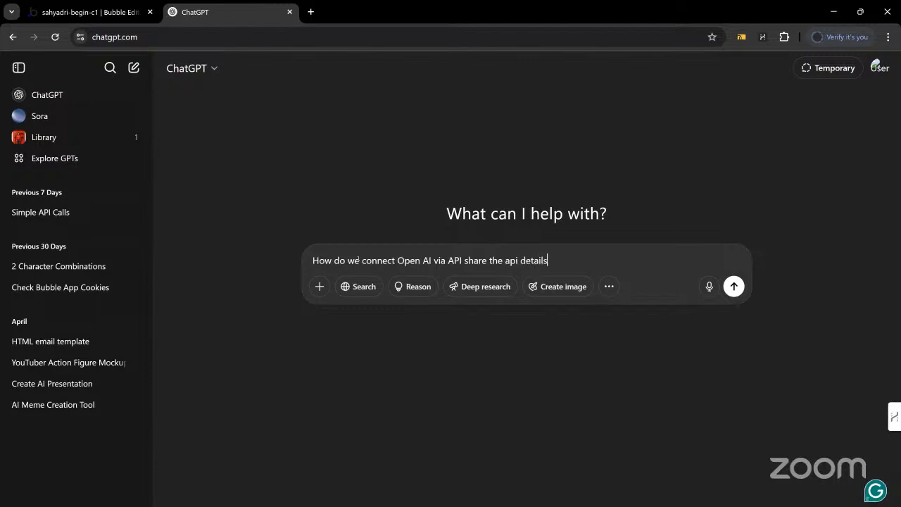
type(".")
Correct the prompt to "How do we connect Open AI via API? Share the api details." and send it
key("Left")
key("Left")
key("Left")
key("Left")
key("Left")
key("Left")
key("Left")
key("Left")
key("Left")
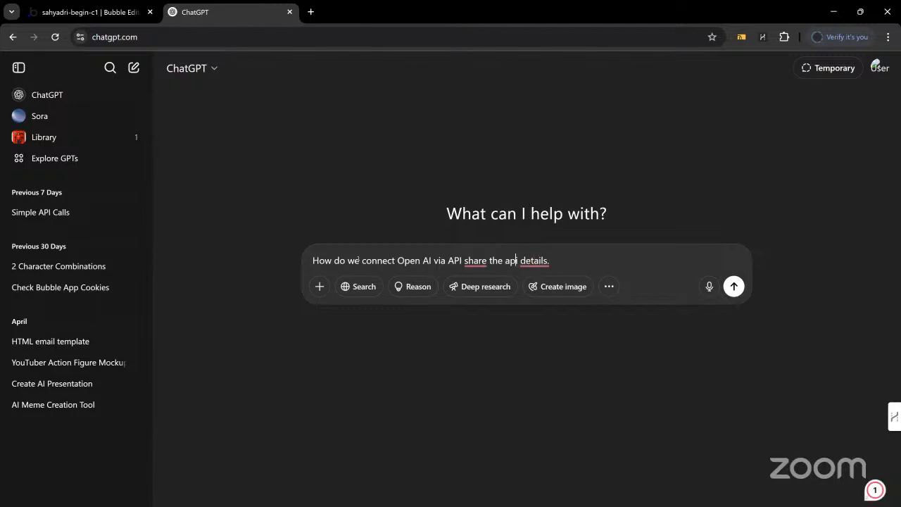
key("Left")
key("Left")
key("Left")
key("Left")
key("Left")
key("Left")
key("Left")
key("Left")
key("Left")
key("Left")
key("Left")
key("Left")
key("Left")
type("?")
key("Right")
key("Right")
key("BackSpace")
type("S")
key("Return")
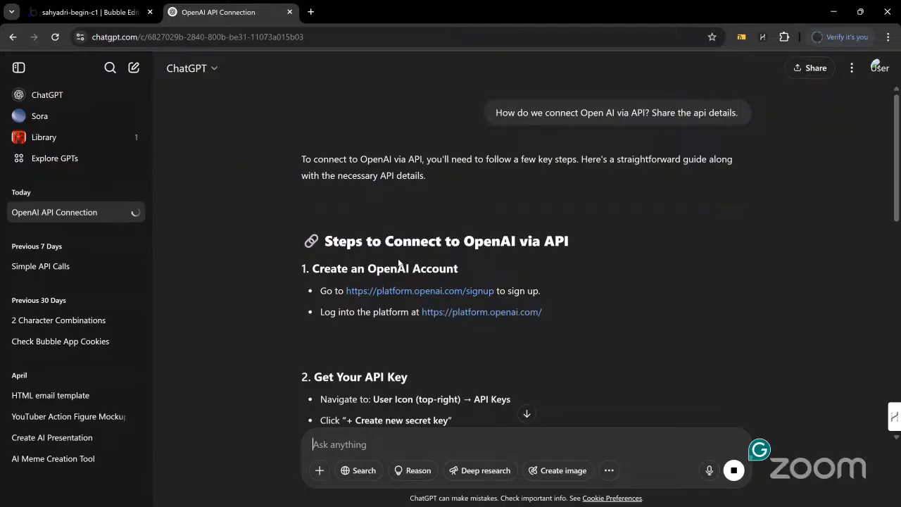
Read through the API connection guide and send the follow-up "Give us the javascript equivalent? We are using this in Bubble"
scroll(397, 258, "down", 4)
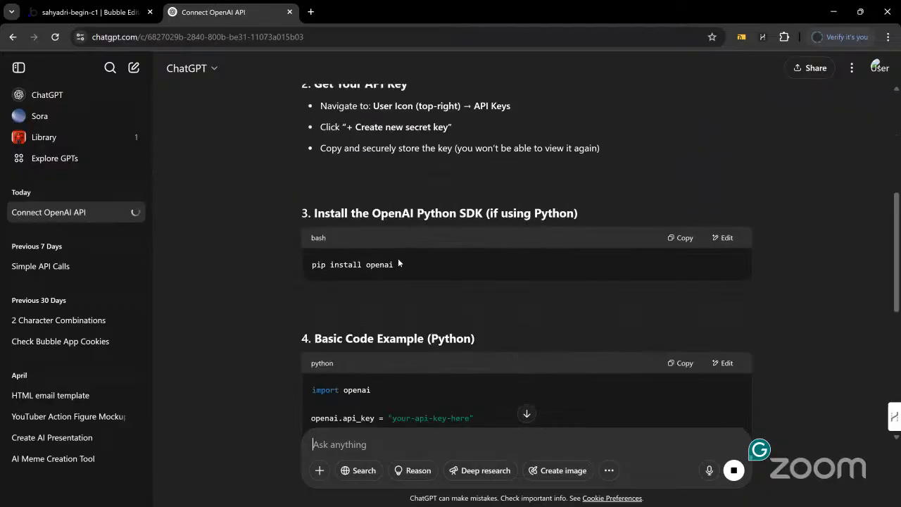
scroll(398, 261, "down", 3)
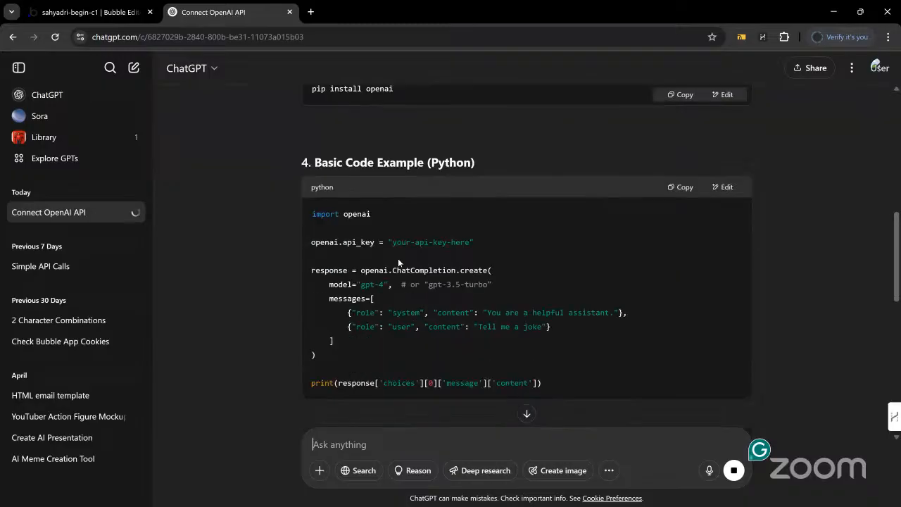
scroll(398, 257, "down", 5)
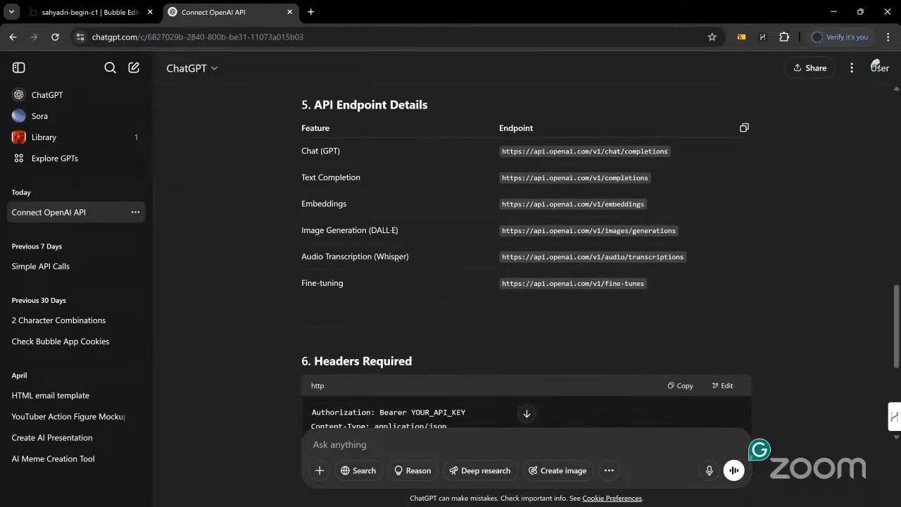
scroll(398, 258, "down", 4)
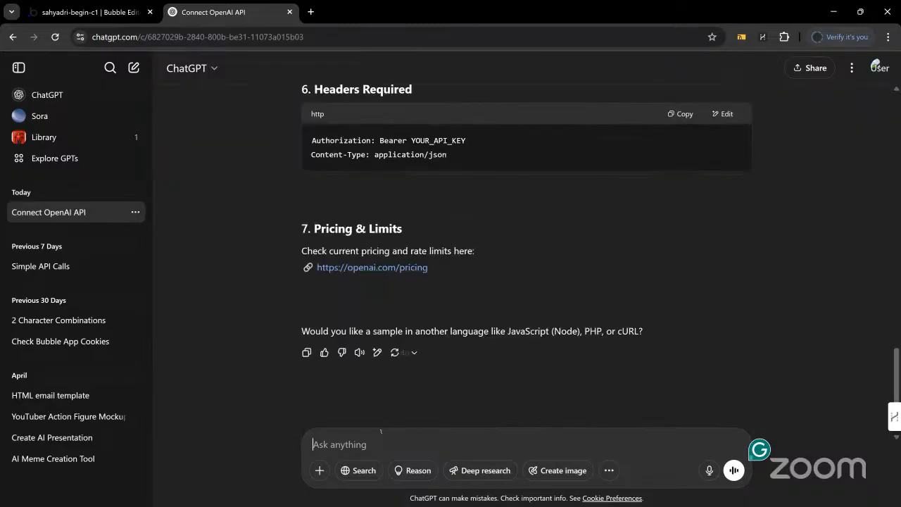
type("Give")
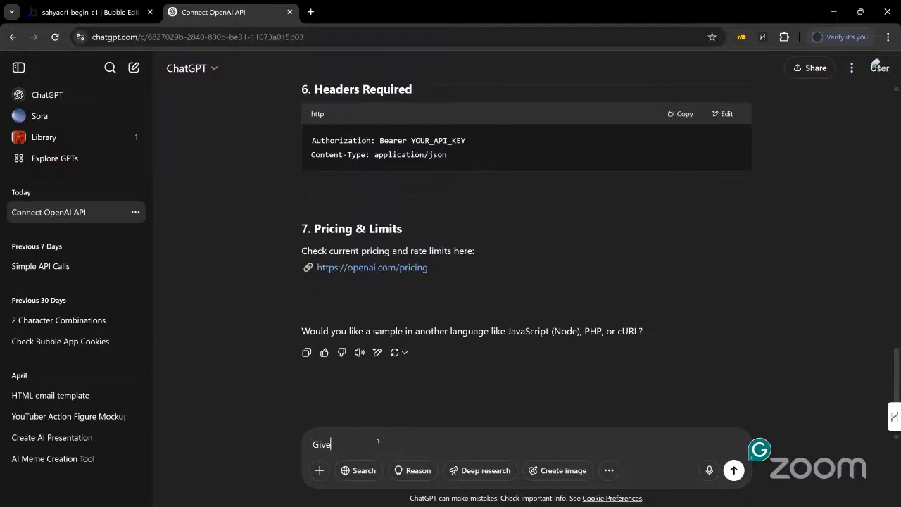
type(" us the javascr")
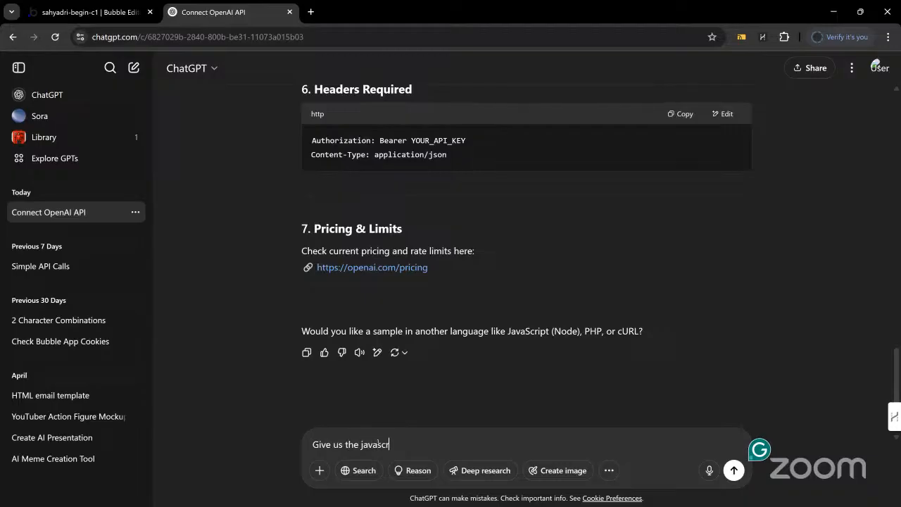
type("ipt equivalent?")
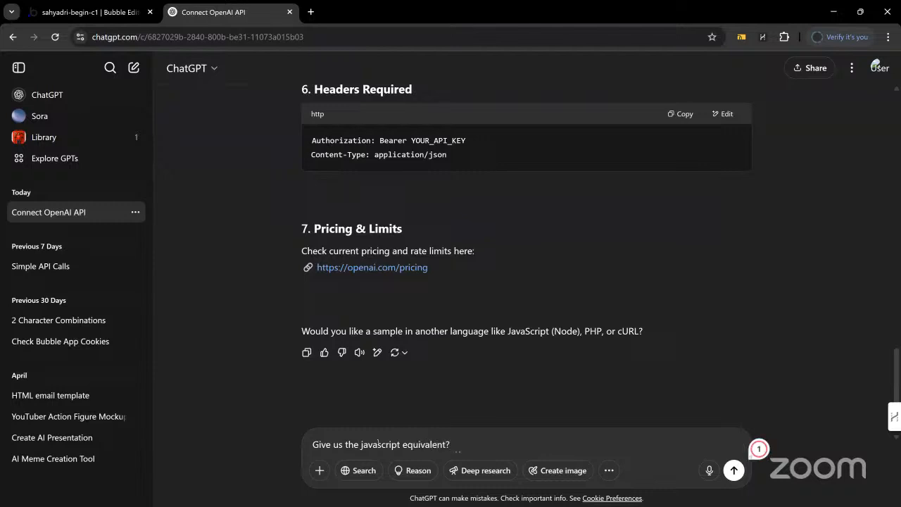
type(" We are using this in Bubble")
key("Return")
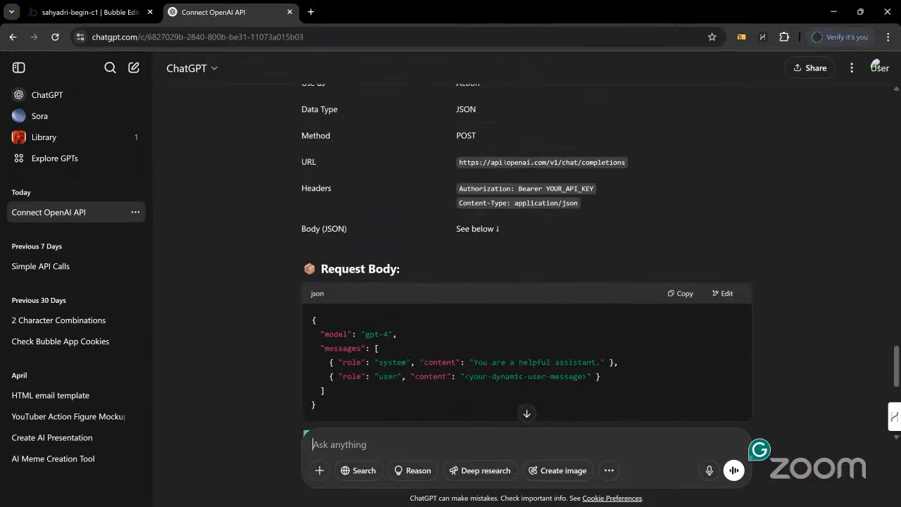
triple_click(504, 162)
key("ctrl+c")
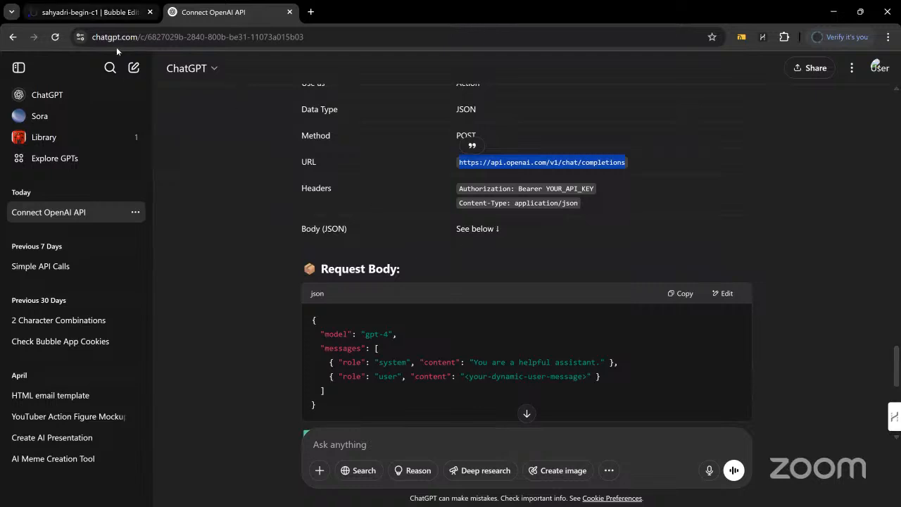
left_click(107, 13)
triple_click(438, 349)
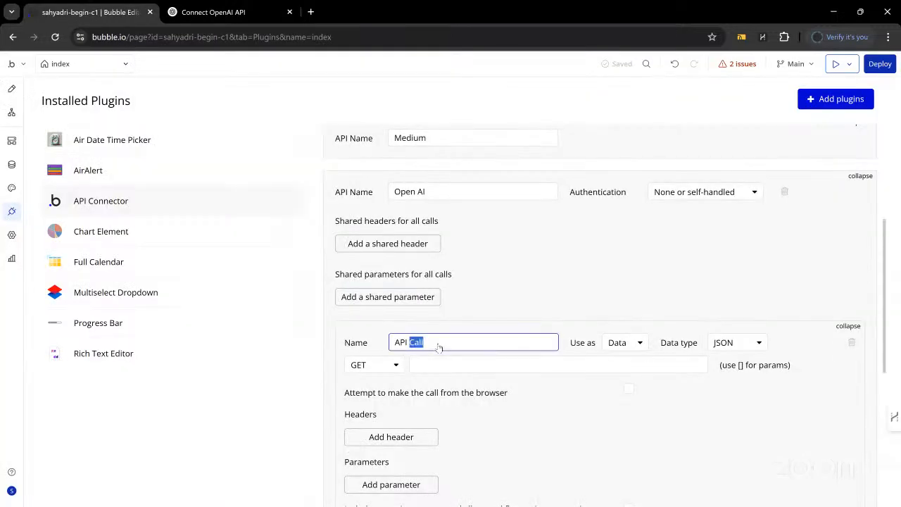
type("chatCompletion")
left_click(389, 363)
left_click(362, 402)
left_click(422, 360)
key("ctrl+v")
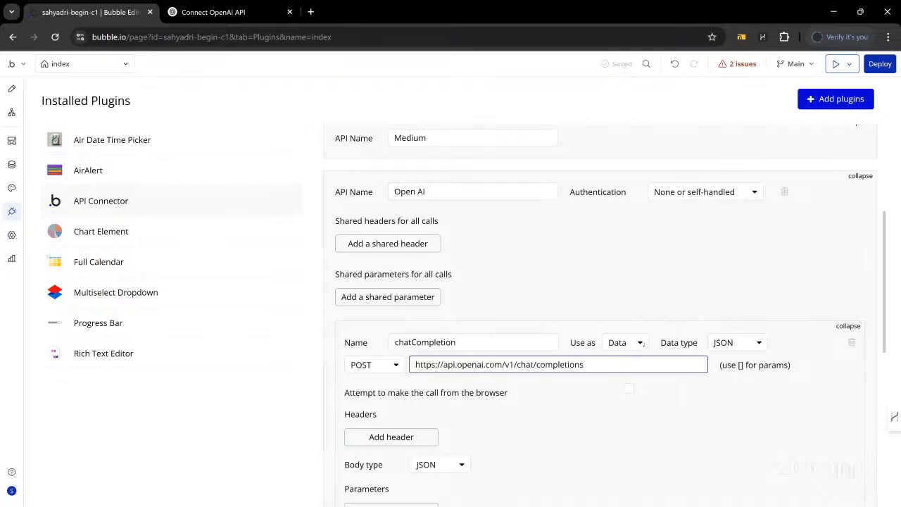
Look up the required headers in ChatGPT's answer and add a header with the key Authorization to Bubble's chatCompletion call
key("ctrl+Tab")
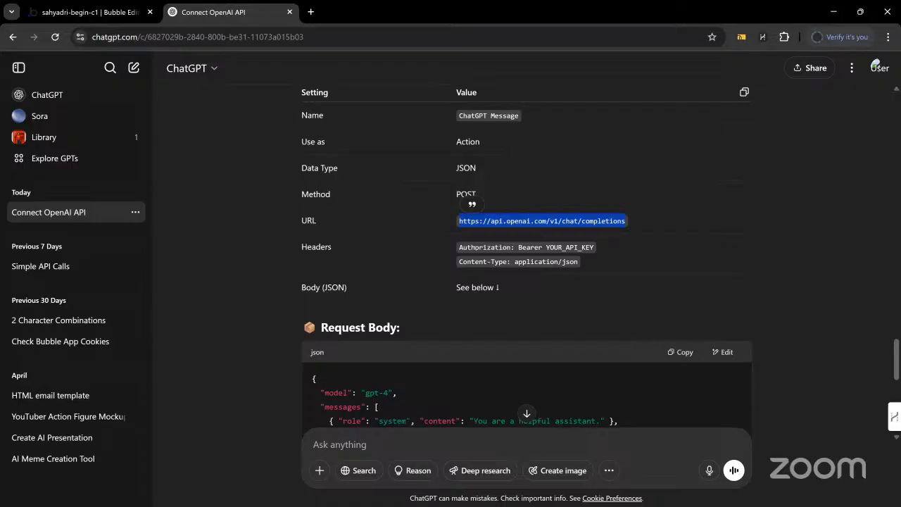
left_click_drag(459, 247, 504, 247)
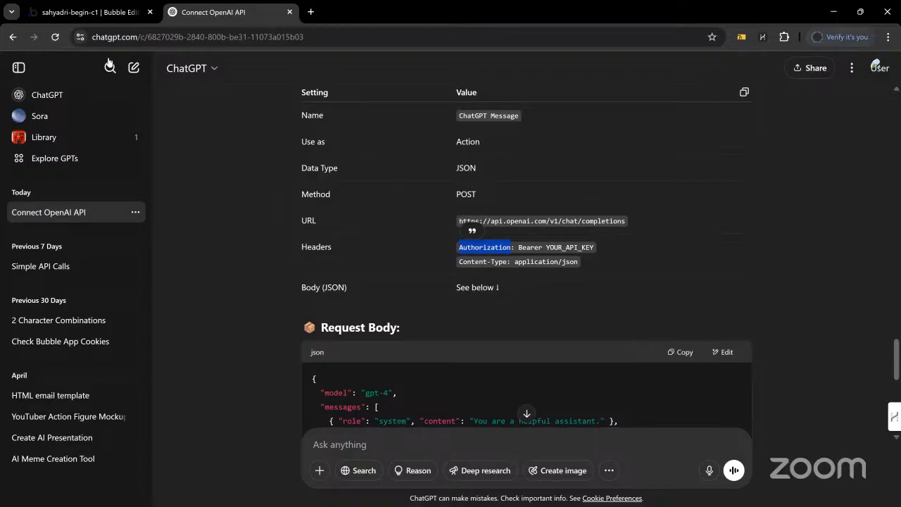
left_click(89, 14)
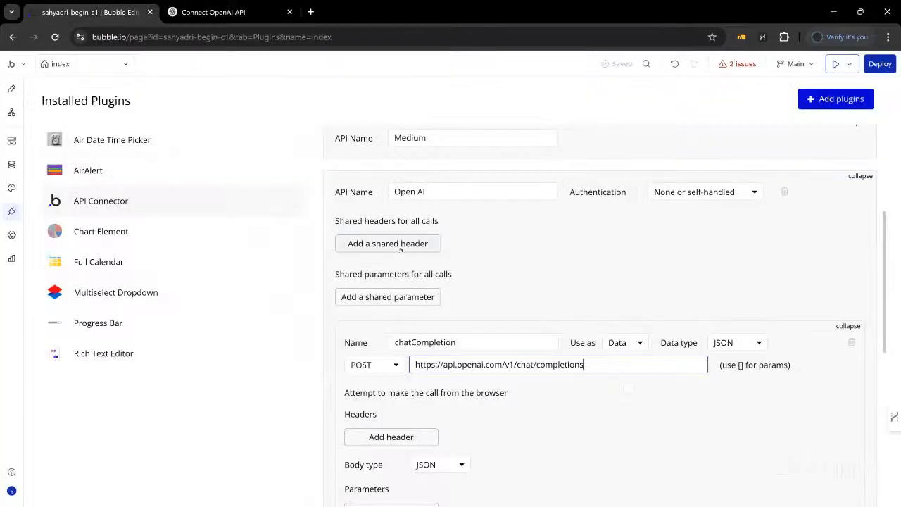
scroll(392, 384, "down", 1)
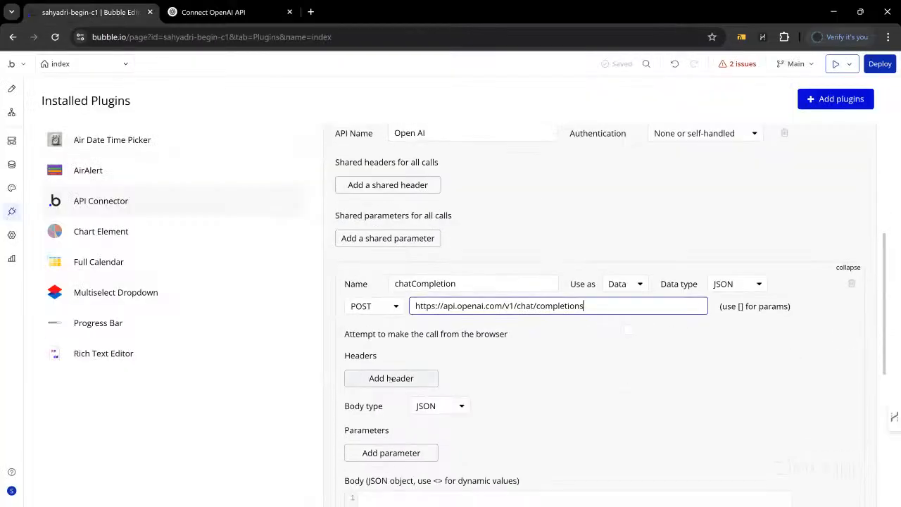
left_click(392, 381)
left_click(392, 357)
type("Authorization")
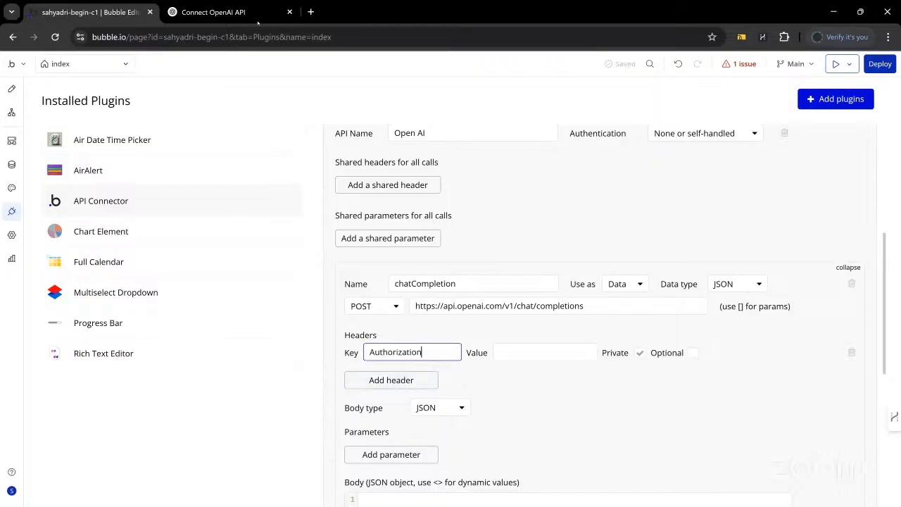
Copy the placeholder "Bearer YOUR_API_KEY" from ChatGPT's answer into the value of Bubble's Authorization header
left_click(211, 12)
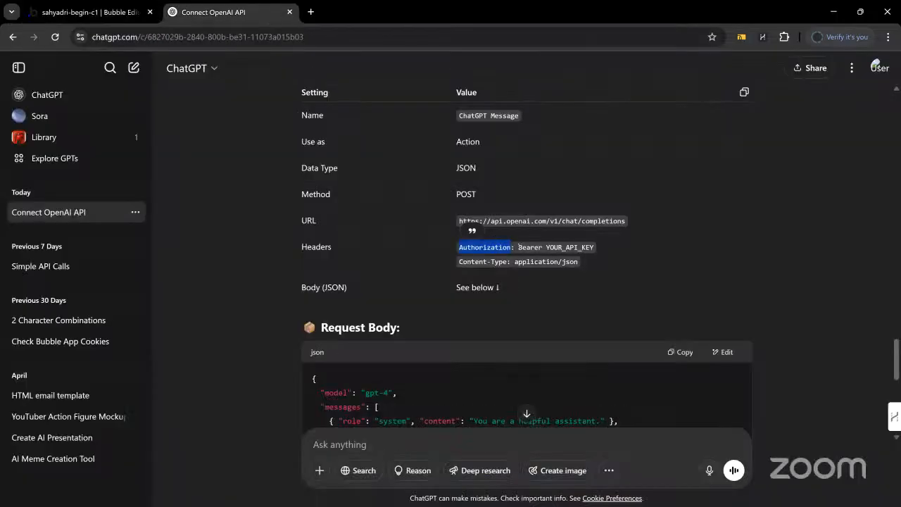
left_click_drag(519, 247, 595, 247)
key("ctrl+c")
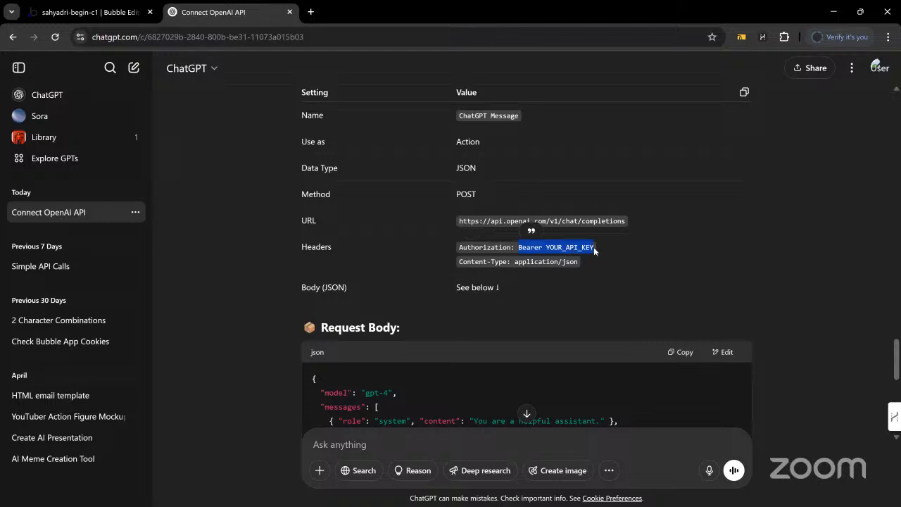
left_click(84, 12)
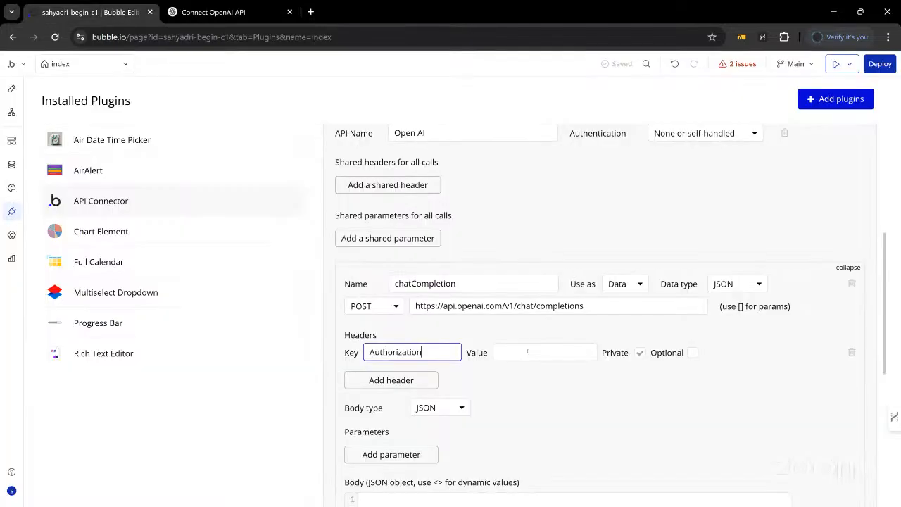
left_click(528, 352)
key("ctrl+v")
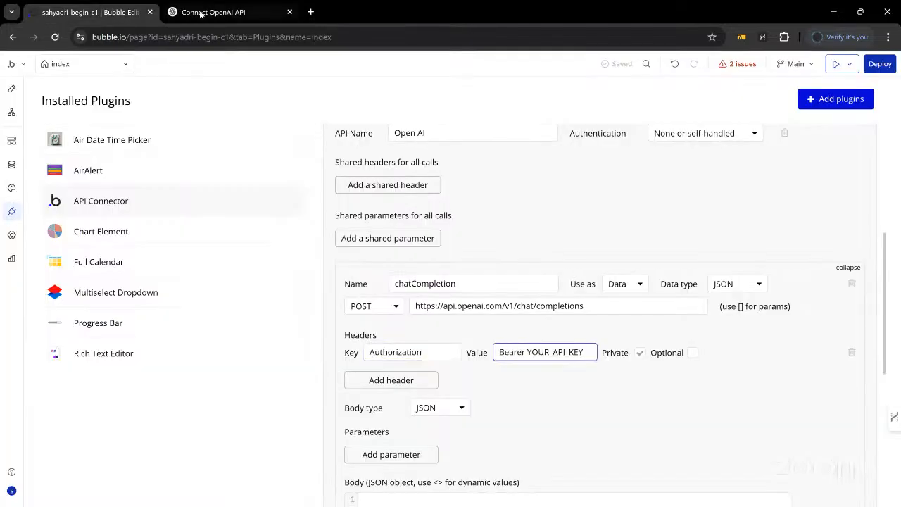
Add a second header to the chatCompletion call in Bubble with the key Content-Type, copied from ChatGPT's answer
left_click(213, 12)
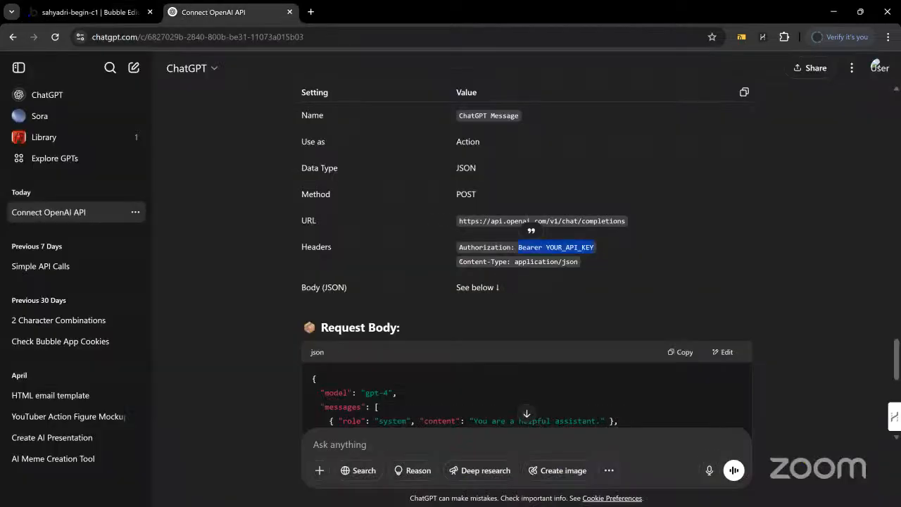
left_click_drag(459, 261, 511, 262)
key("ctrl+c")
left_click(88, 12)
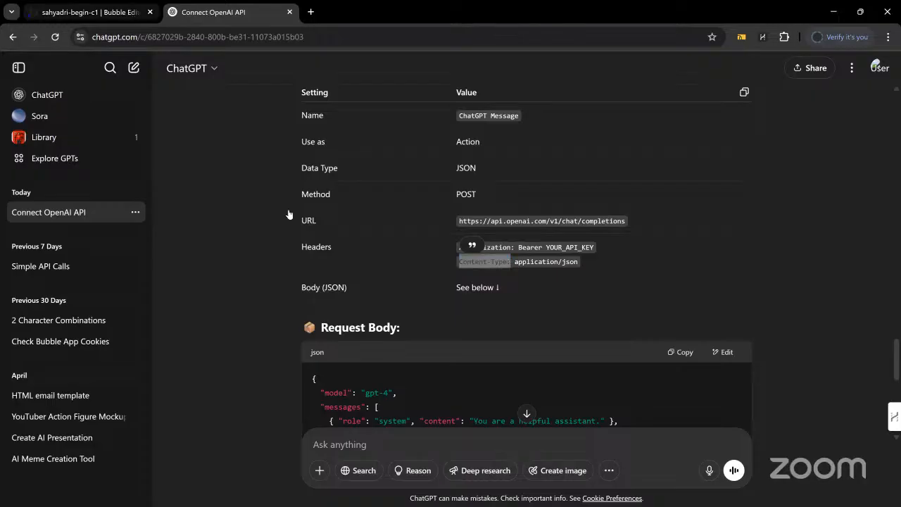
left_click(391, 380)
left_click(391, 376)
key("ctrl+v")
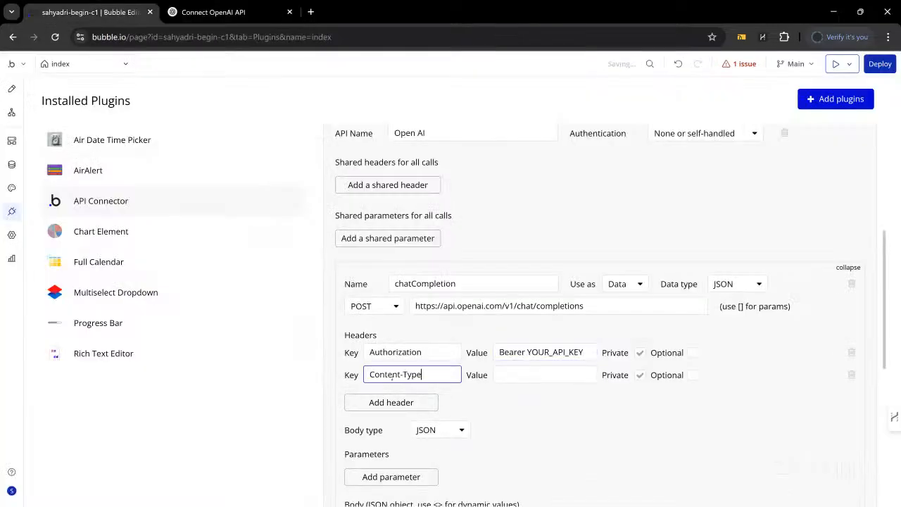
Set the Content-Type header's value in Bubble to application/json, copied from ChatGPT's answer
left_click(211, 12)
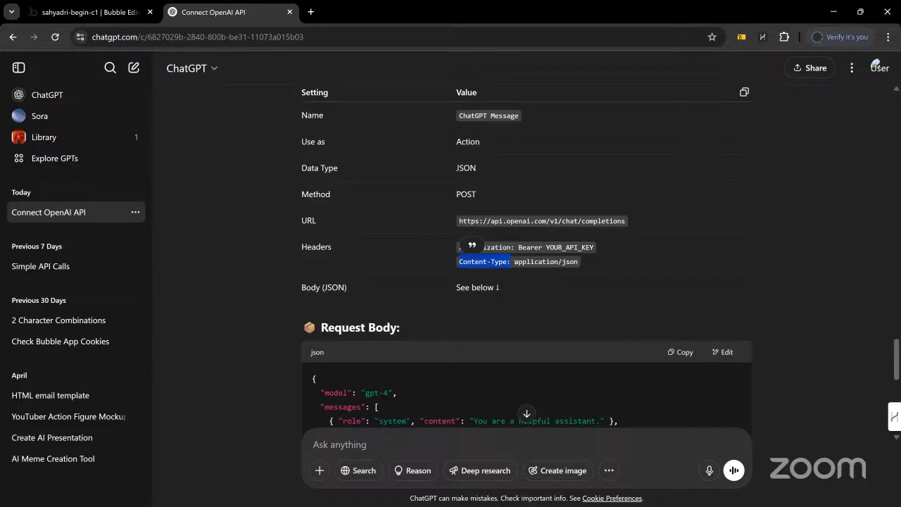
left_click_drag(515, 261, 579, 262)
key("ctrl+c")
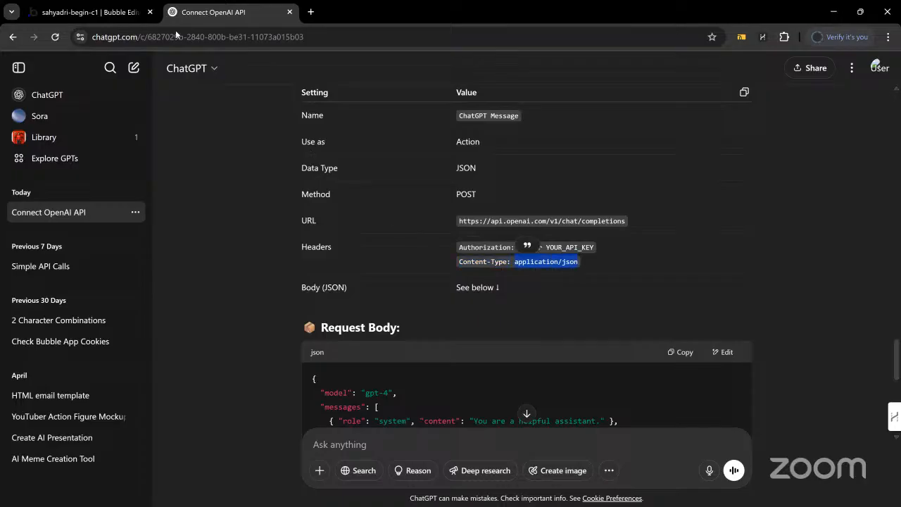
left_click(140, 18)
left_click(532, 375)
key("ctrl+v")
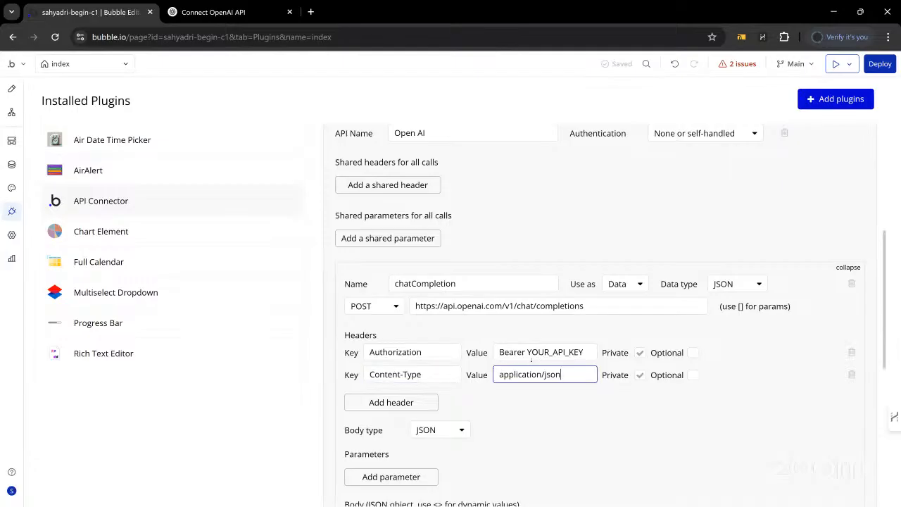
left_click_drag(528, 352, 589, 352)
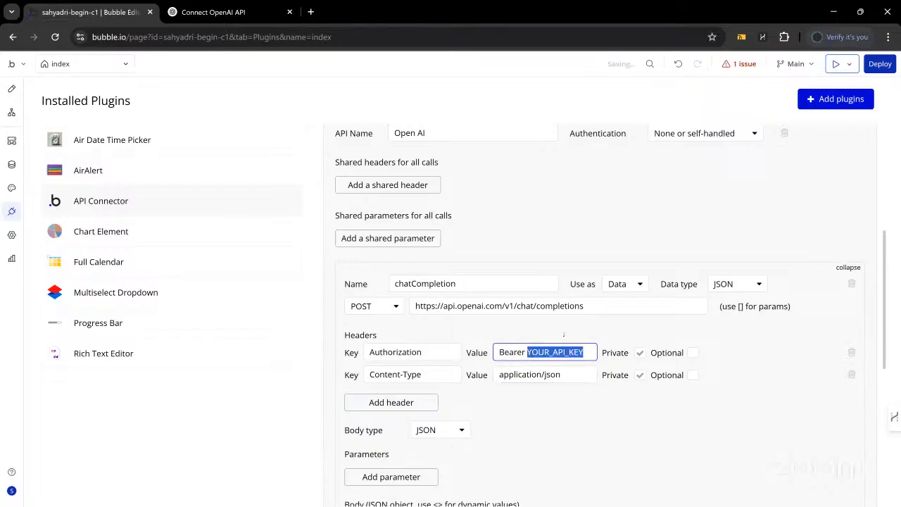
left_click(563, 331)
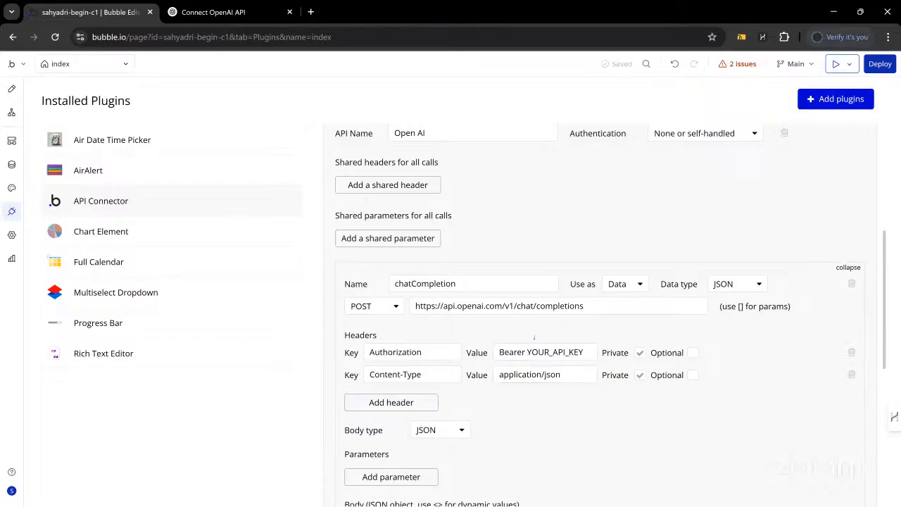
Copy the JSON request body from ChatGPT's answer into the body of Bubble's chatCompletion call
scroll(526, 328, "down", 1)
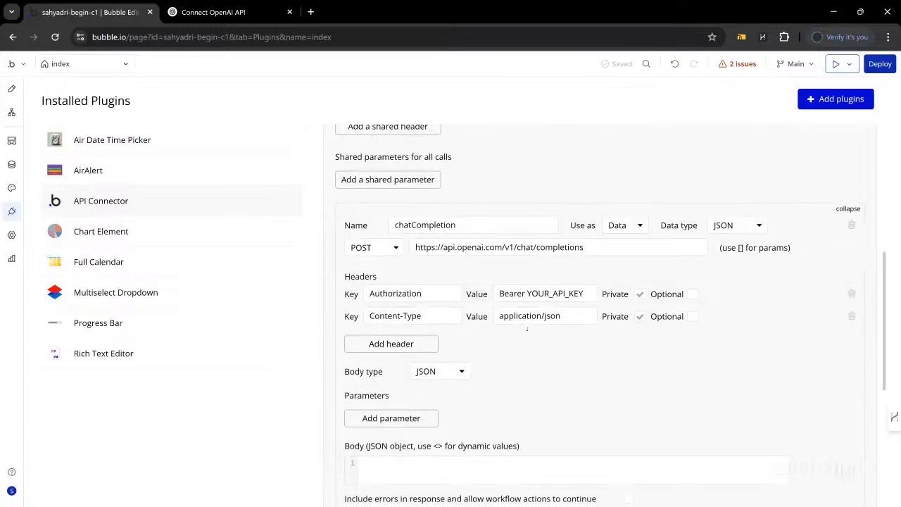
left_click(212, 12)
scroll(447, 294, "down", 2)
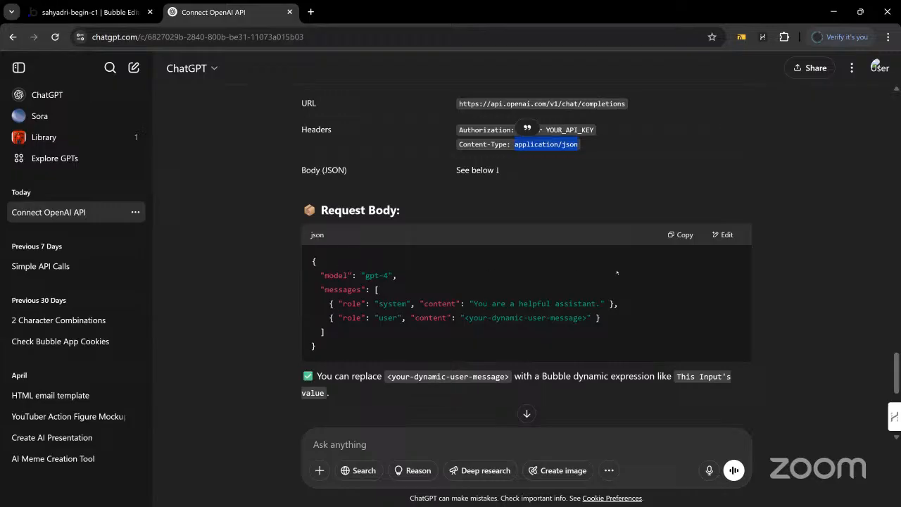
left_click(680, 235)
left_click(92, 12)
scroll(397, 333, "down", 2)
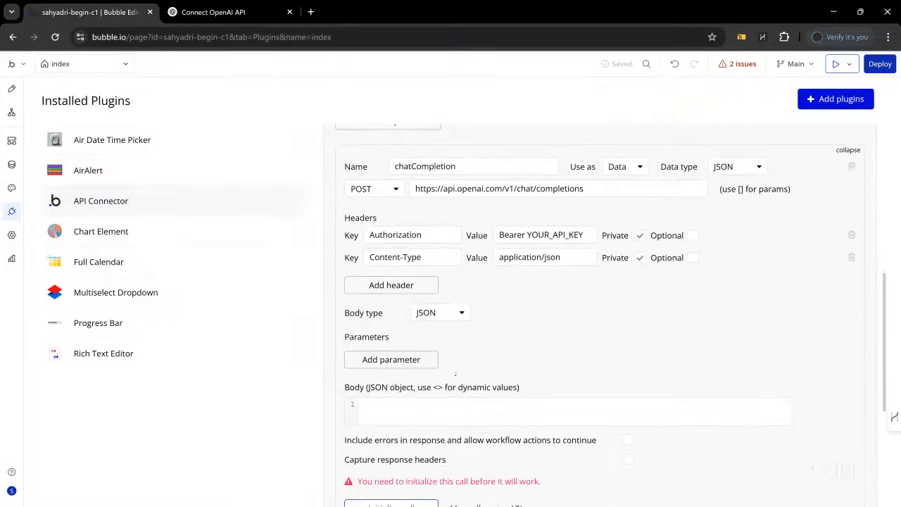
scroll(451, 345, "down", 1)
left_click(452, 346)
key("ctrl+v")
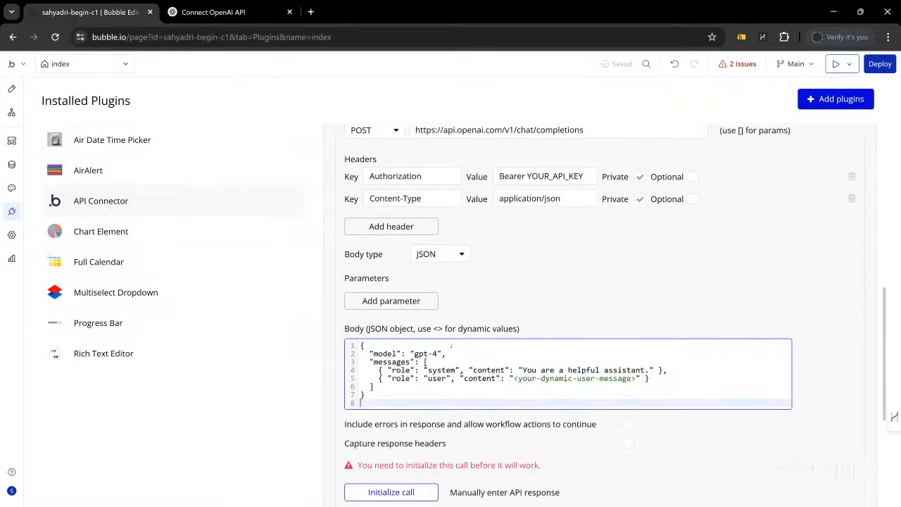
left_click(501, 296)
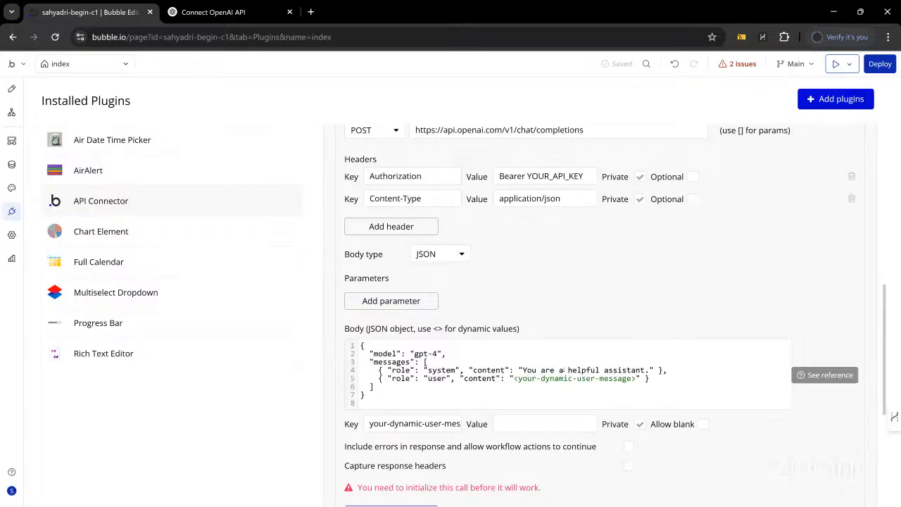
Change the system message content in the request body to "You are a lawyer."
left_click(651, 370)
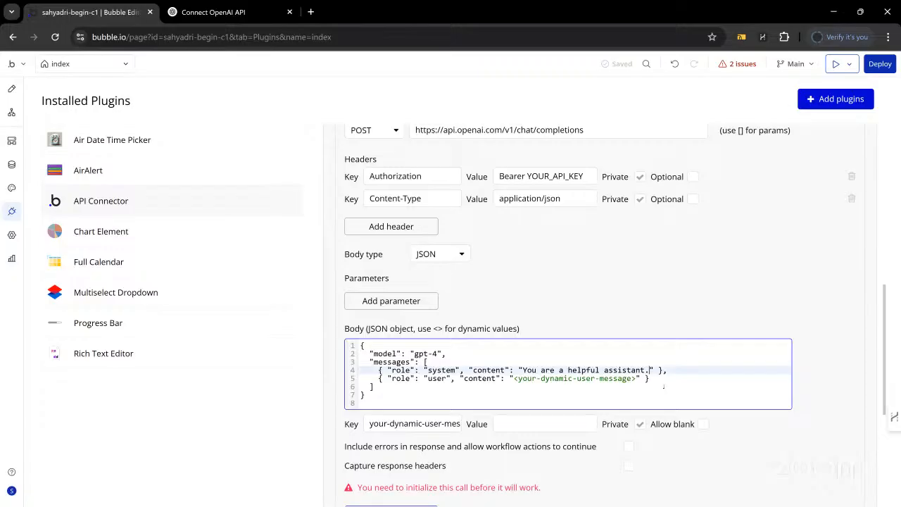
key("BackSpace")
key("BackSpace")
key("BackSpace")
key("BackSpace")
key("BackSpace")
key("BackSpace")
key("BackSpace")
key("BackSpace")
key("BackSpace")
key("BackSpace")
key("BackSpace")
key("BackSpace")
key("BackSpace")
key("BackSpace")
key("BackSpace")
key("BackSpace")
key("BackSpace")
type("lawyer")
left_click(658, 384)
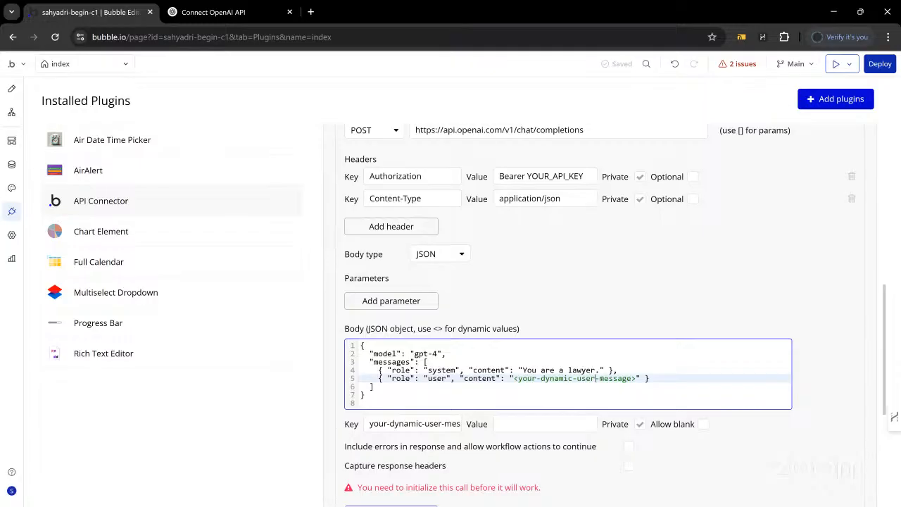
Change the system message content to "You are an IT professional."
key("BackSpace")
key("BackSpace")
key("BackSpace")
key("BackSpace")
key("BackSpace")
key("BackSpace")
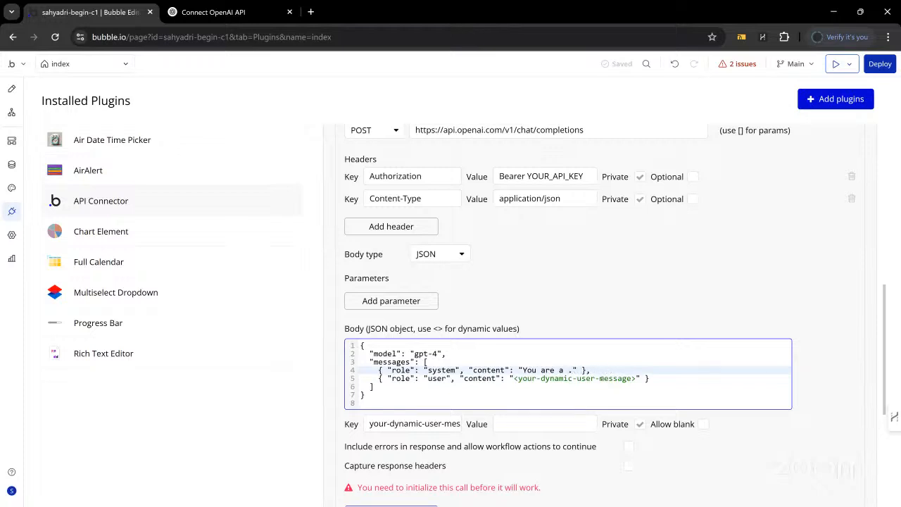
key("BackSpace")
type("n IT professional")
Replace the role wording in the system message so that it reads "You are teacher."
key("BackSpace")
key("BackSpace")
key("BackSpace")
key("BackSpace")
key("BackSpace")
key("BackSpace")
key("BackSpace")
key("BackSpace")
key("BackSpace")
key("BackSpace")
key("BackSpace")
key("BackSpace")
key("BackSpace")
key("BackSpace")
key("BackSpace")
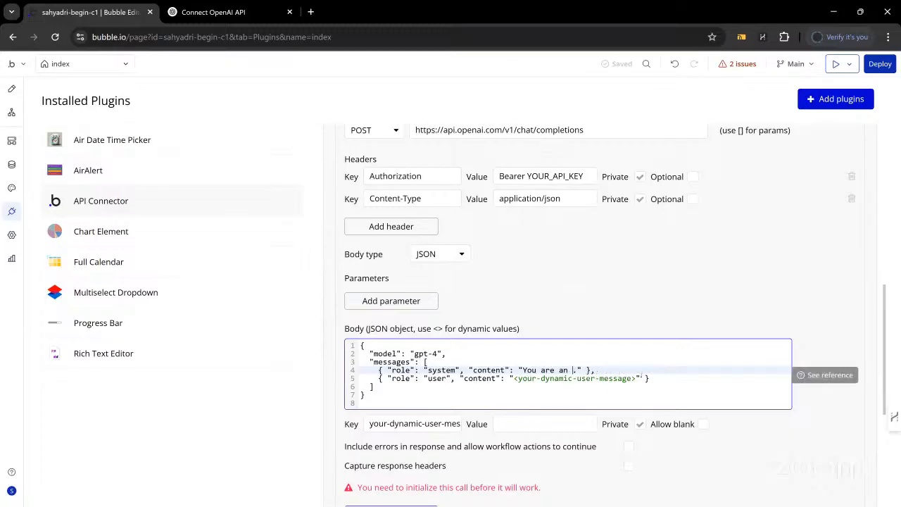
key("BackSpace")
key("BackSpace")
key("BackSpace")
type("teacher")
Set the system message content in the request body to "You are professor at Enginnering college."
key("BackSpace")
key("BackSpace")
key("BackSpace")
key("BackSpace")
key("BackSpace")
key("BackSpace")
key("BackSpace")
type("professor at Enginnering college")
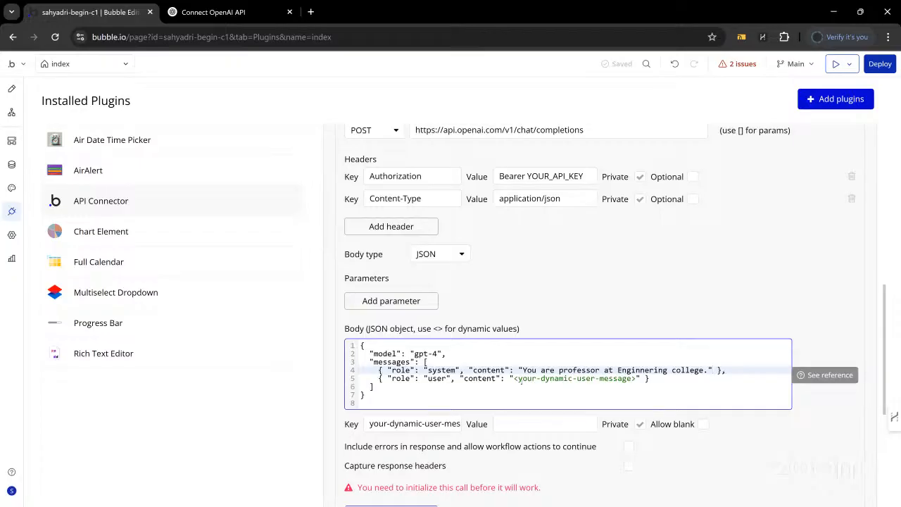
Highlight the <your-dynamic-user-message> placeholder in the body and append a [date] parameter to the chatCompletion call's URL
left_click_drag(513, 378, 637, 378)
left_click(547, 328)
scroll(596, 275, "up", 2)
left_click(620, 247)
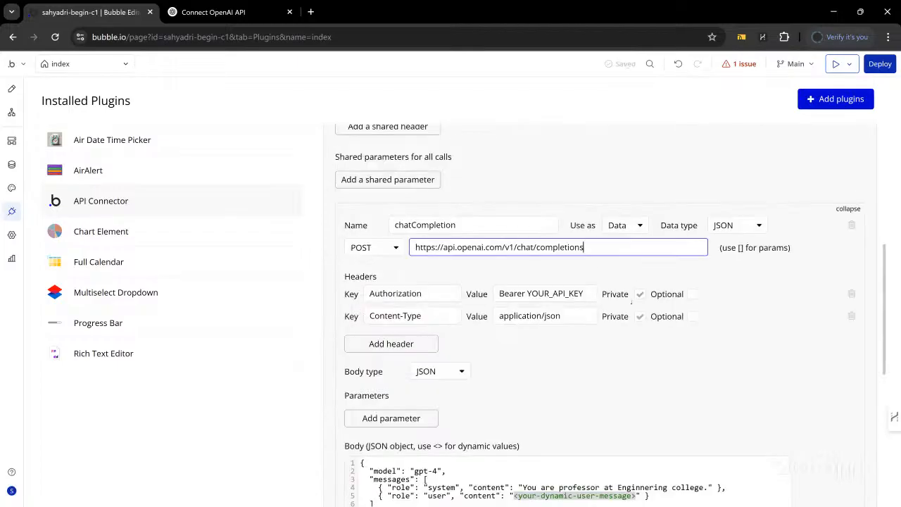
type("[]")
type("date")
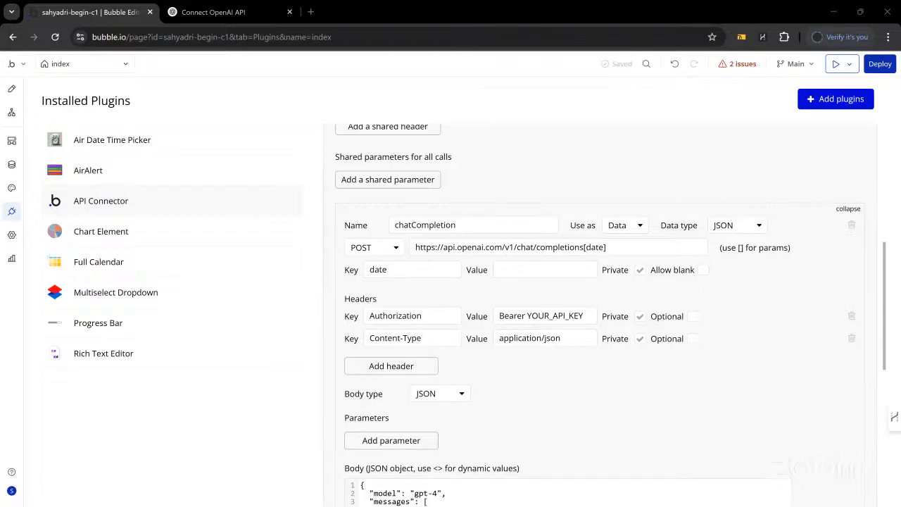
Remove the [date] parameter from the end of the chatCompletion call's URL
left_click(610, 248)
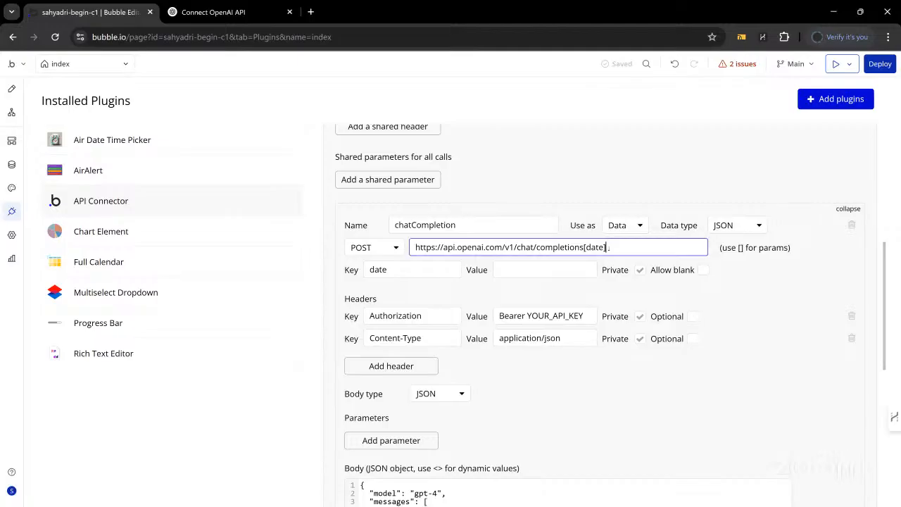
key("BackSpace")
key("BackSpace")
key("BackSpace")
key("BackSpace")
key("BackSpace")
key("BackSpace")
left_click(608, 291)
Set the value of the your-dynamic-user-message body parameter to "What is Chemistry?" and make the parameter non-private
scroll(533, 320, "down", 3)
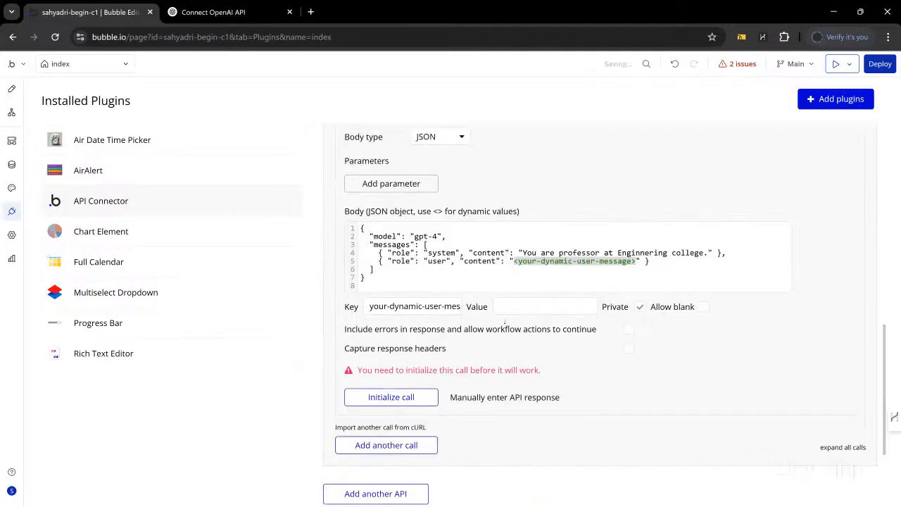
double_click(439, 211)
left_click(491, 278)
left_click(537, 309)
type("What is")
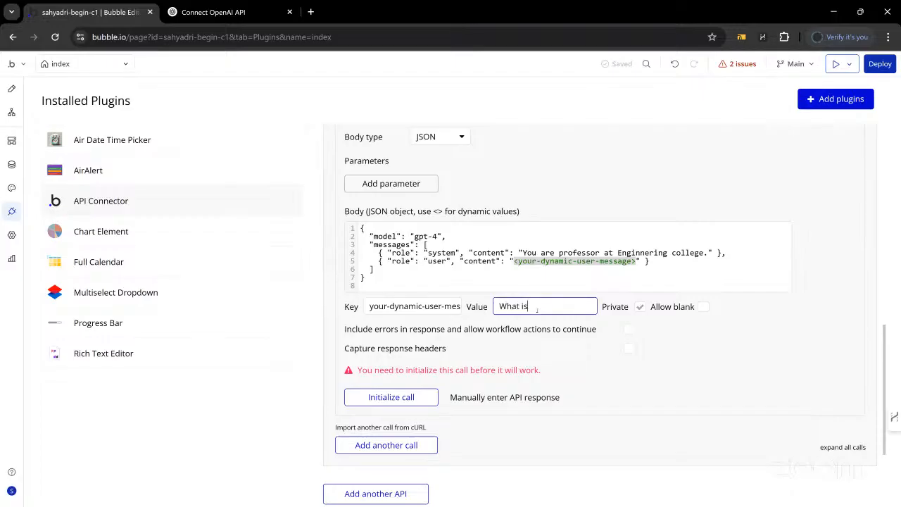
type(" G")
key("BackSpace")
type("Chemistry?")
left_click(547, 322)
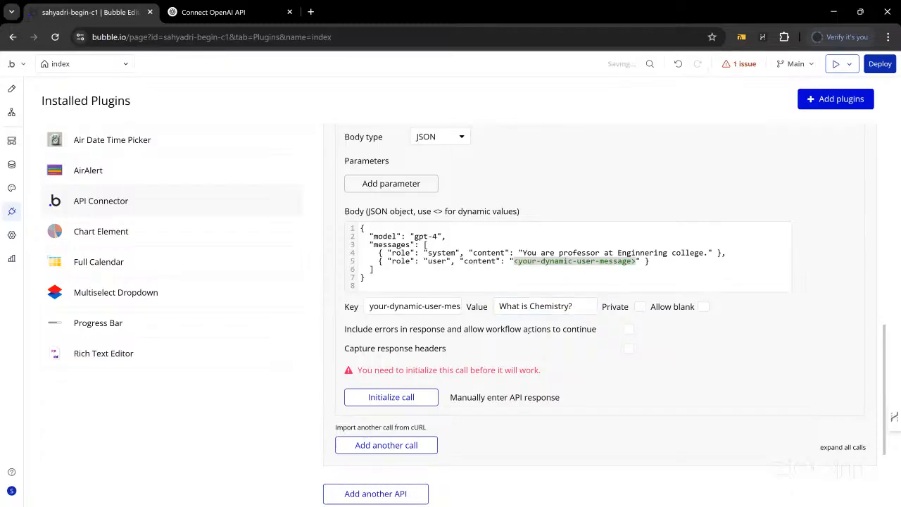
Switch to a separate browser window and open the OpenAI Platform API keys page at platform.openai.com/account/api-keys
scroll(528, 332, "up", 2)
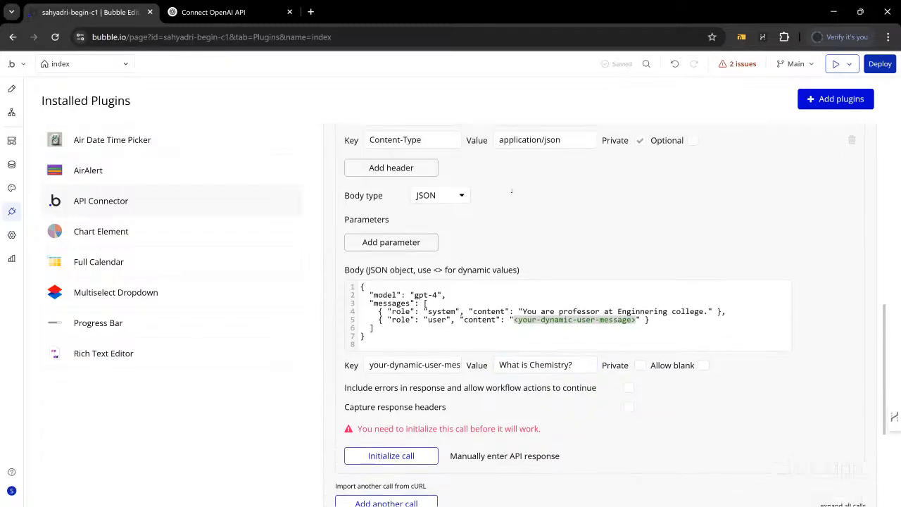
scroll(499, 243, "up", 2)
scroll(536, 299, "down", 2)
scroll(485, 338, "up", 4)
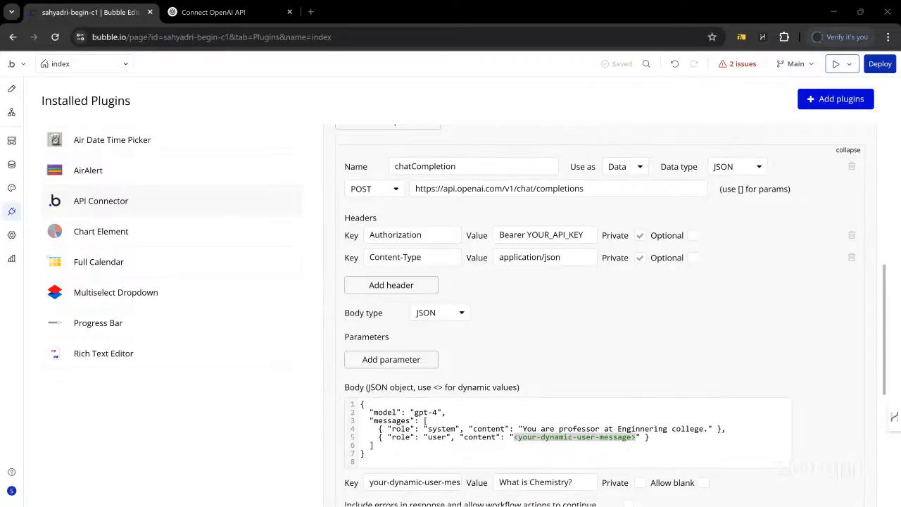
left_click_drag(900, 40, 716, 41)
double_click(716, 41)
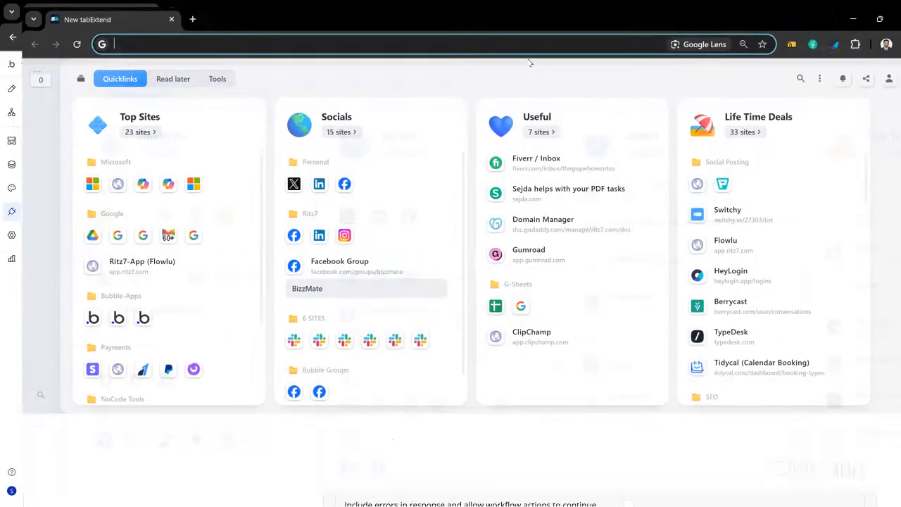
type("open")
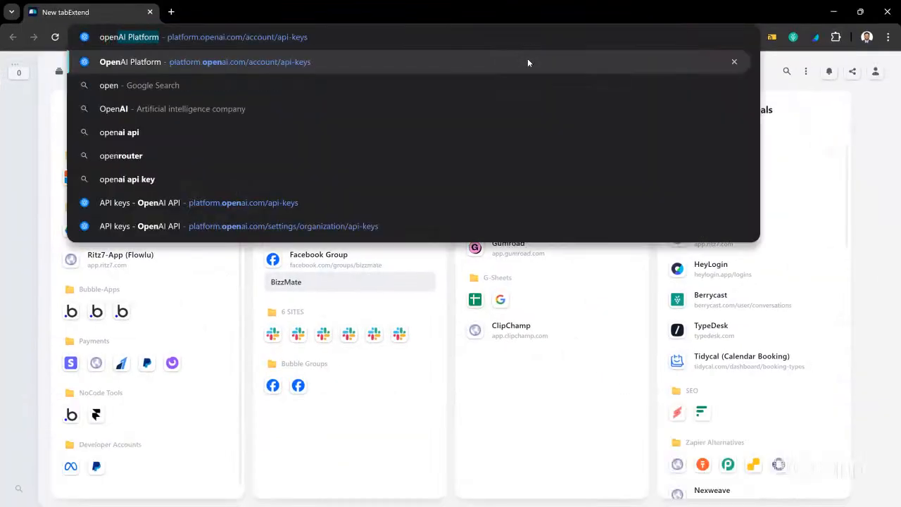
left_click(527, 62)
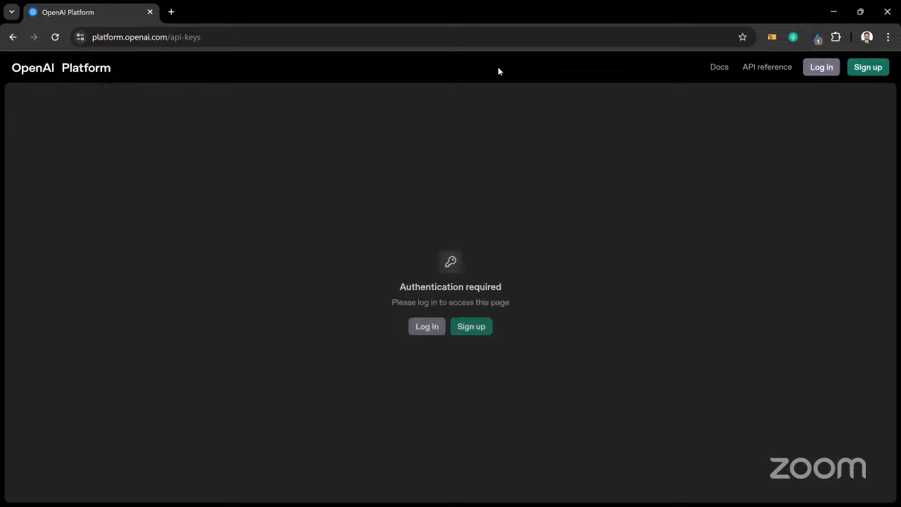
Log in to the OpenAI Platform with the saved ChatGPT Team login and log out of that account again
left_click(418, 329)
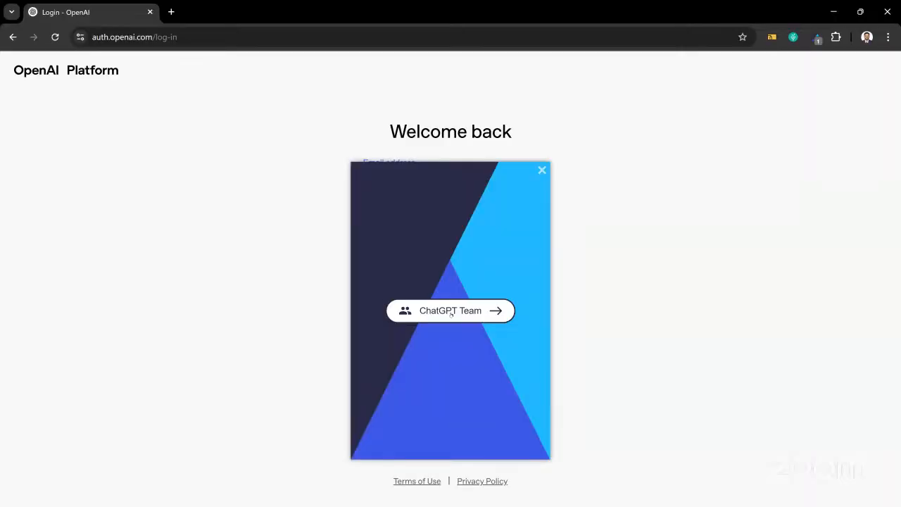
left_click(462, 312)
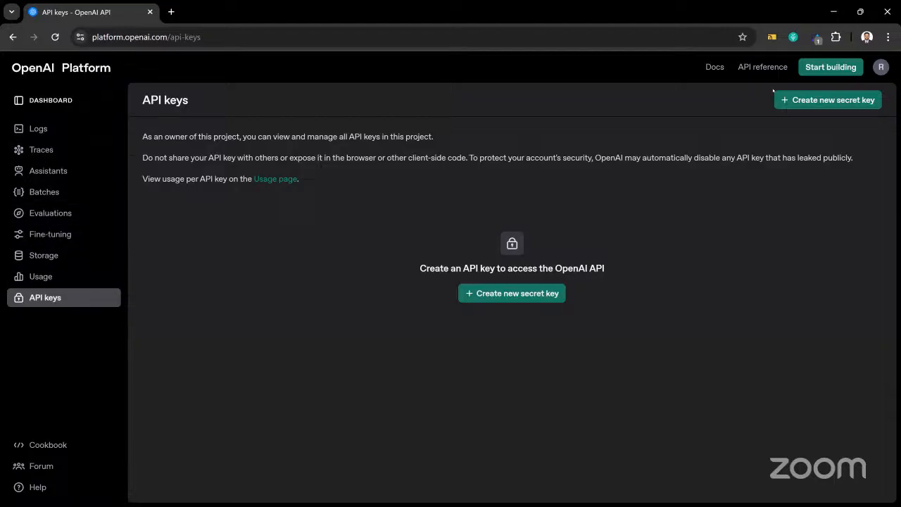
left_click(880, 68)
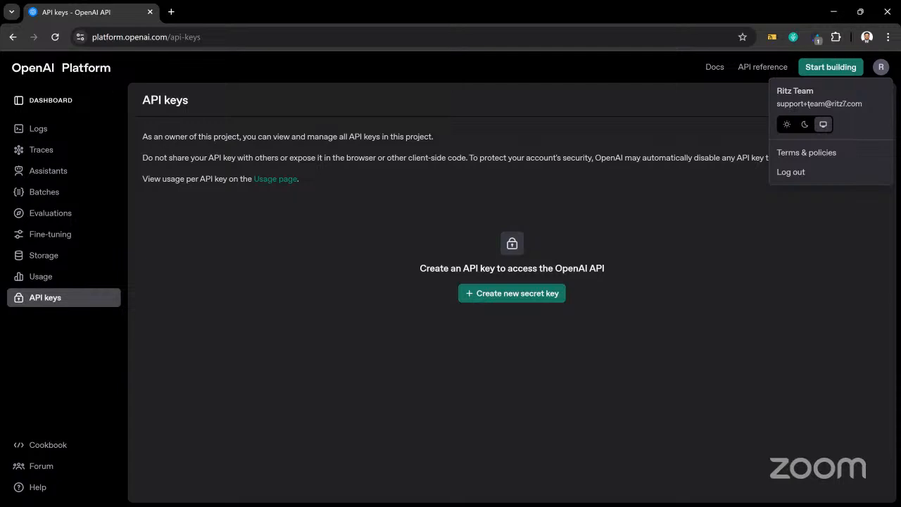
left_click(797, 169)
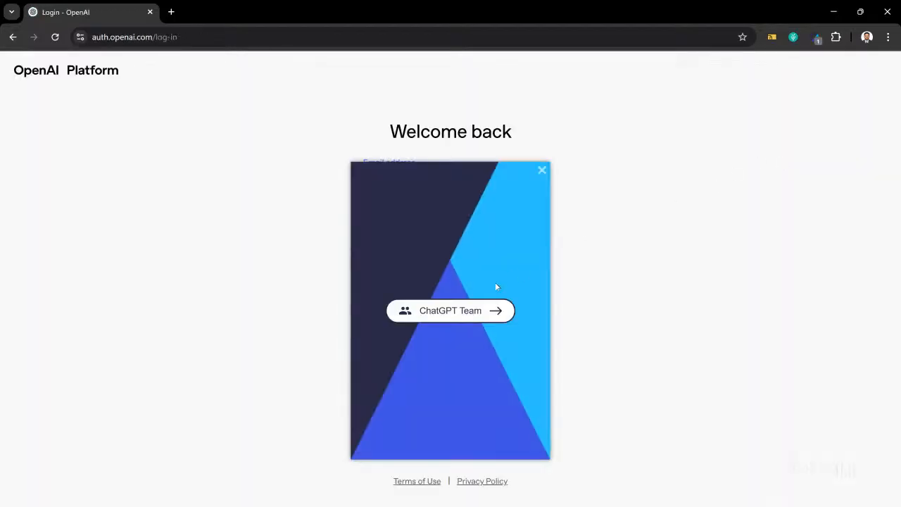
Log in to the OpenAI Platform with the owner's Google account, dismissing the saved-login suggestions, and submit the one-time code
left_click(541, 170)
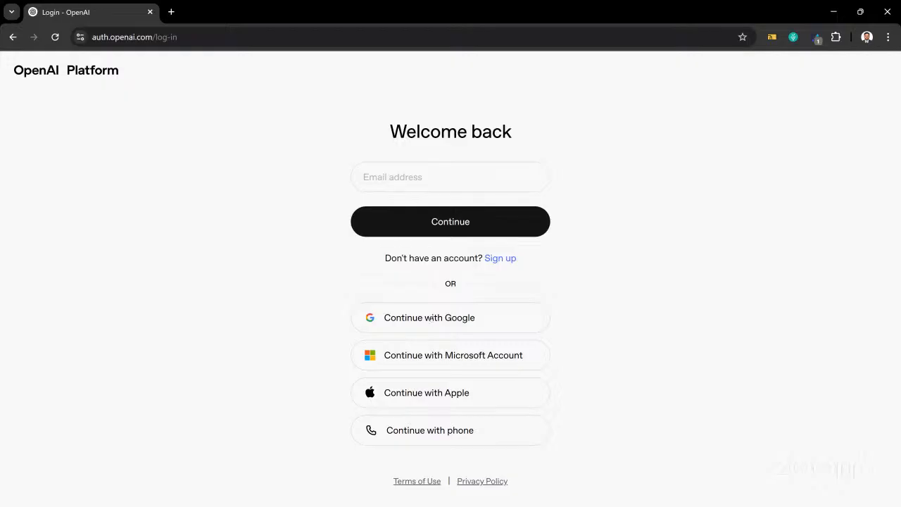
left_click(416, 310)
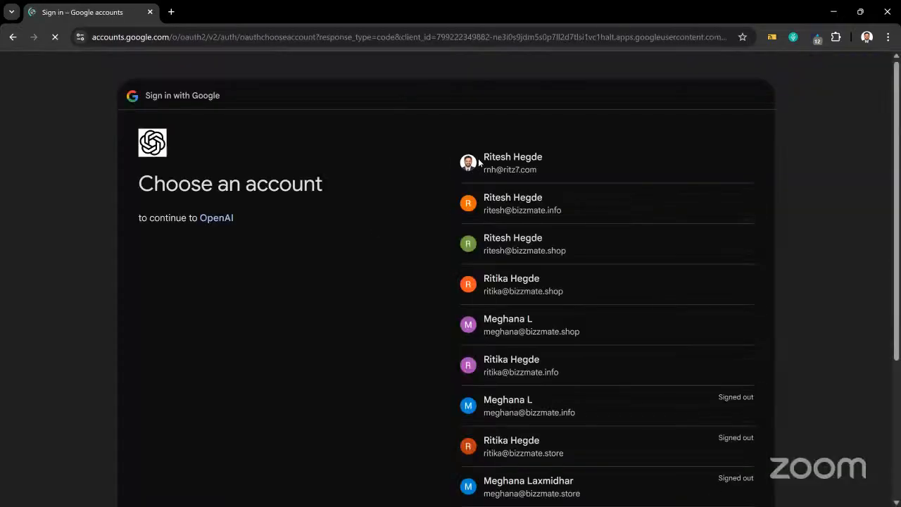
left_click(476, 161)
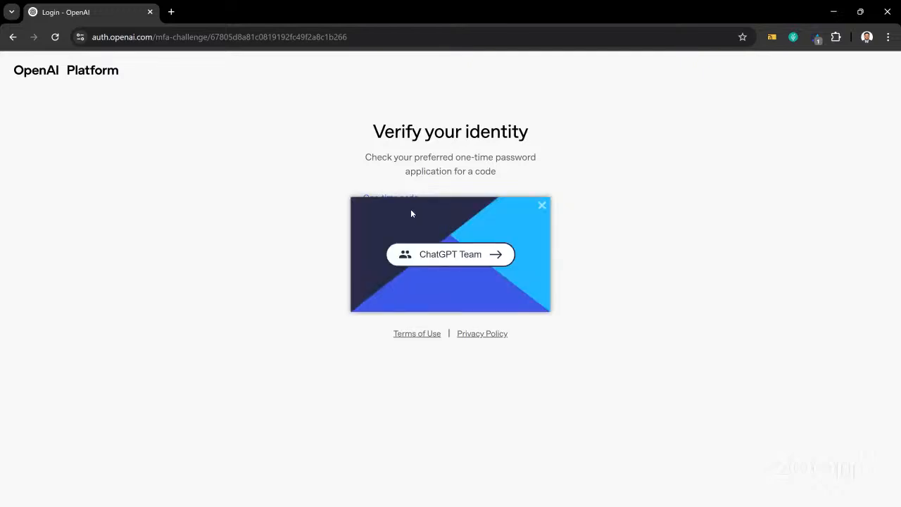
left_click(542, 205)
left_click(438, 266)
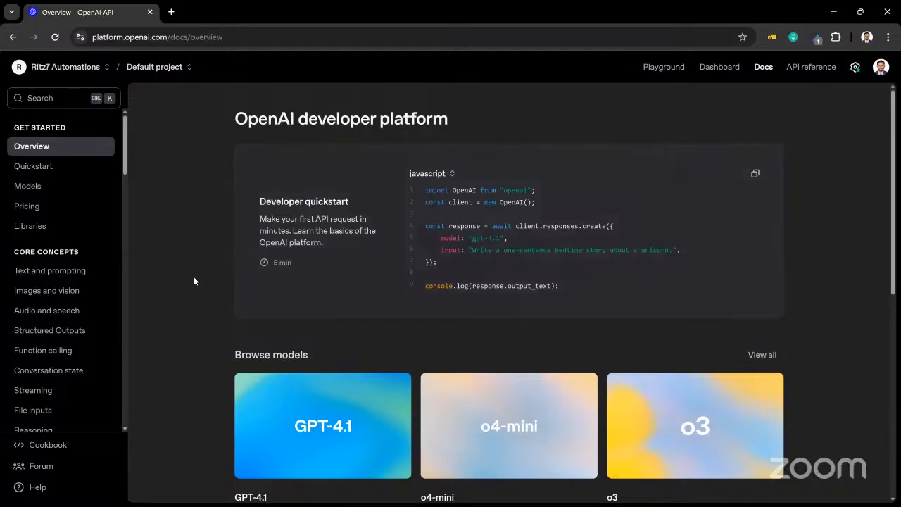
Open the organization's billing overview from the account's profile settings and examine the pay-as-you-go credit balance
scroll(194, 281, "down", 2)
scroll(194, 278, "up", 2)
left_click(880, 67)
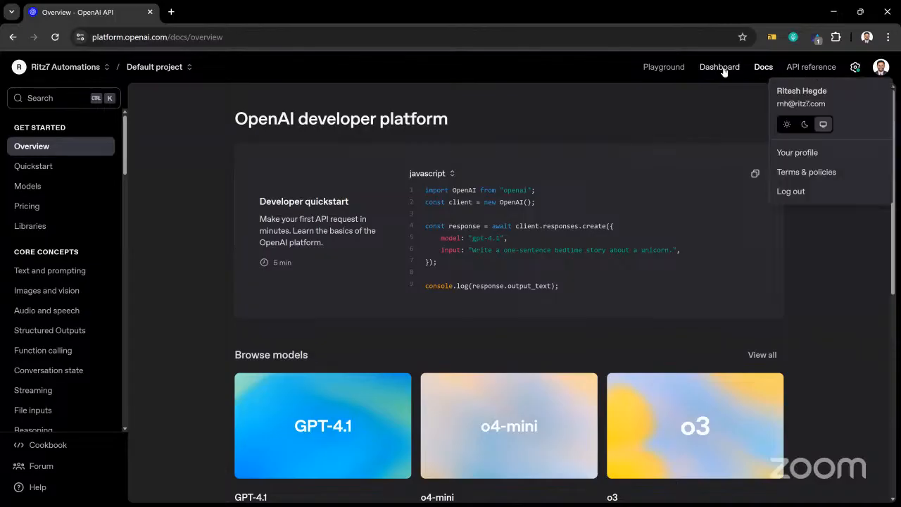
left_click(793, 153)
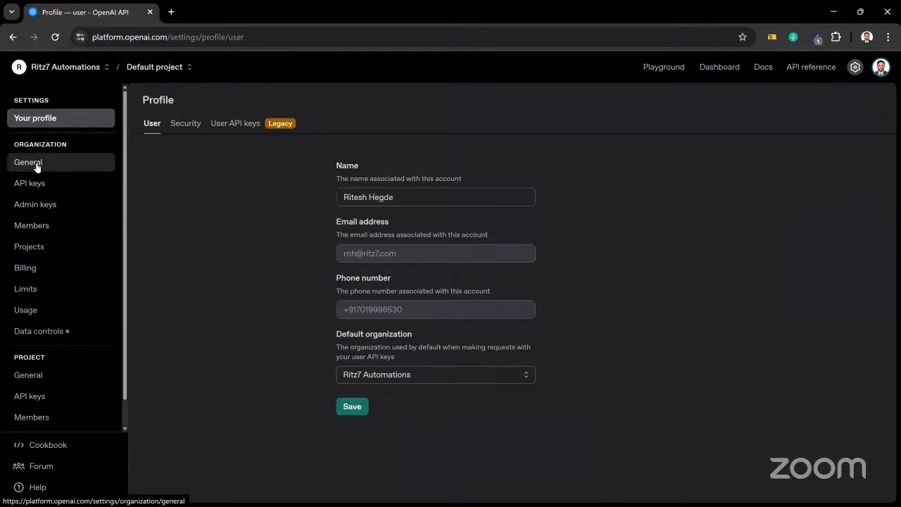
left_click(36, 268)
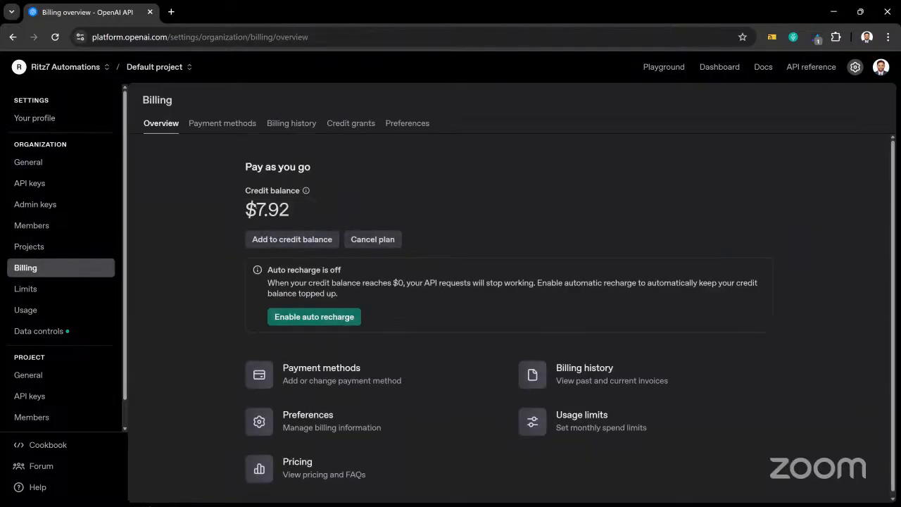
double_click(290, 211)
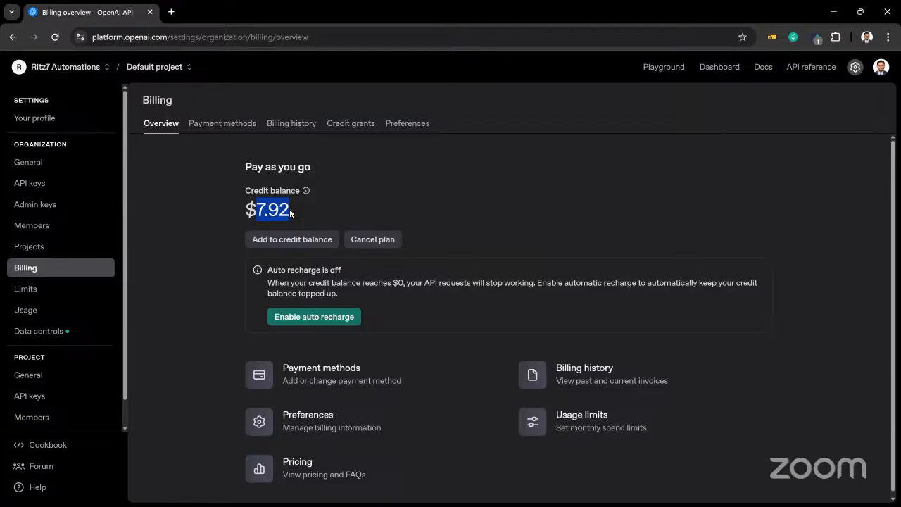
left_click(296, 209)
mouse_move(306, 191)
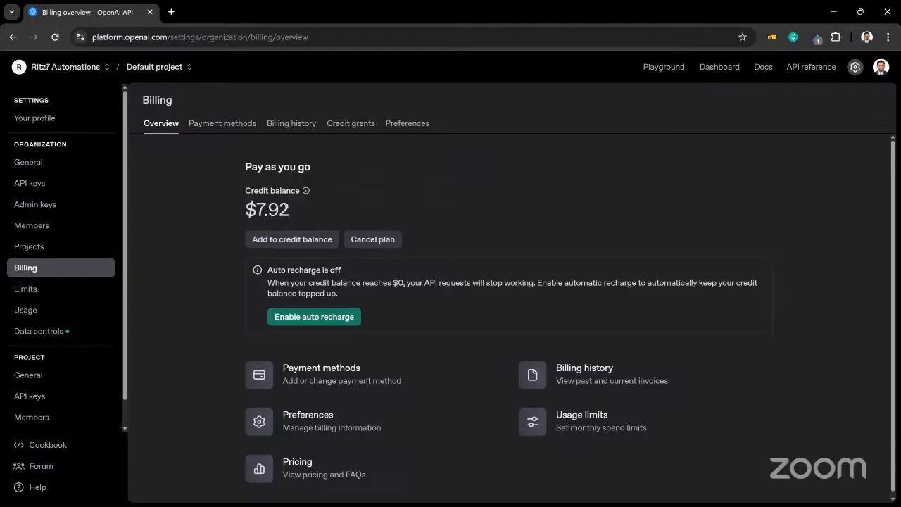
double_click(289, 210)
left_click(293, 209)
scroll(293, 210, "down", 1)
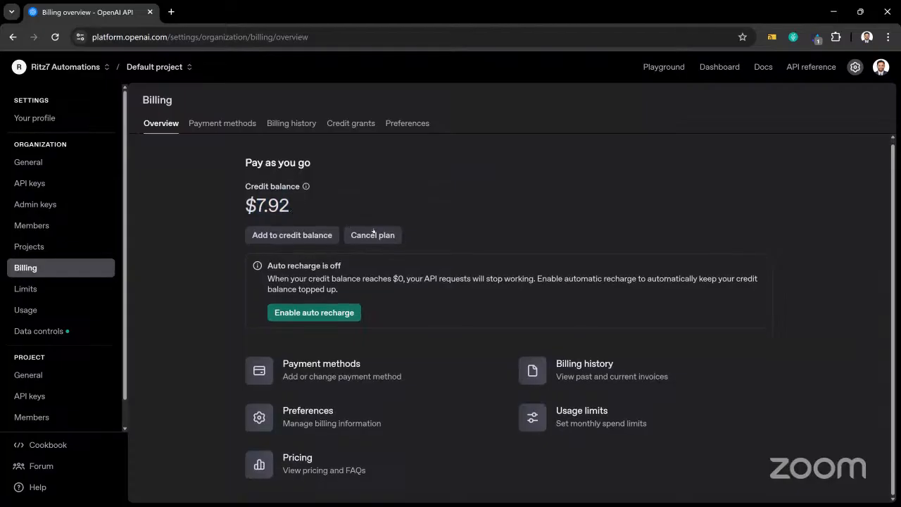
Create a secret API key named "Sahyadri College - Temp" in the Default project and copy the key
left_click(42, 187)
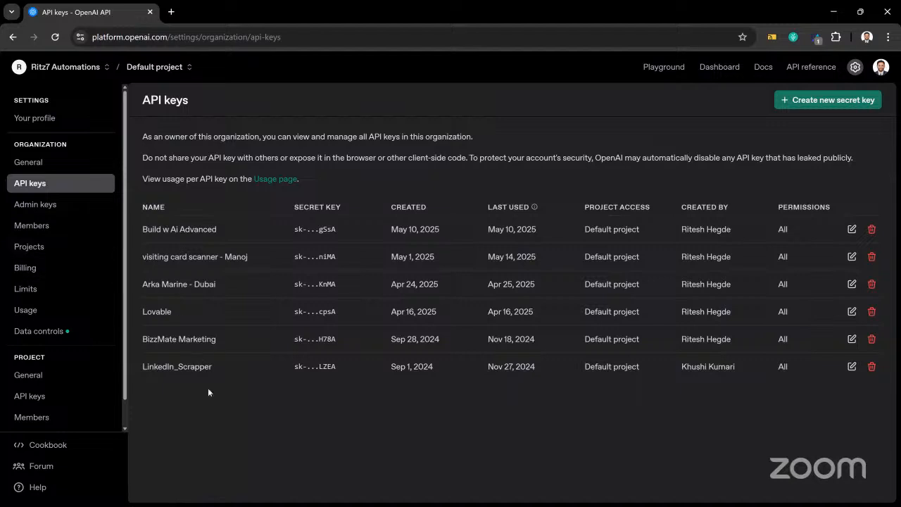
left_click(815, 102)
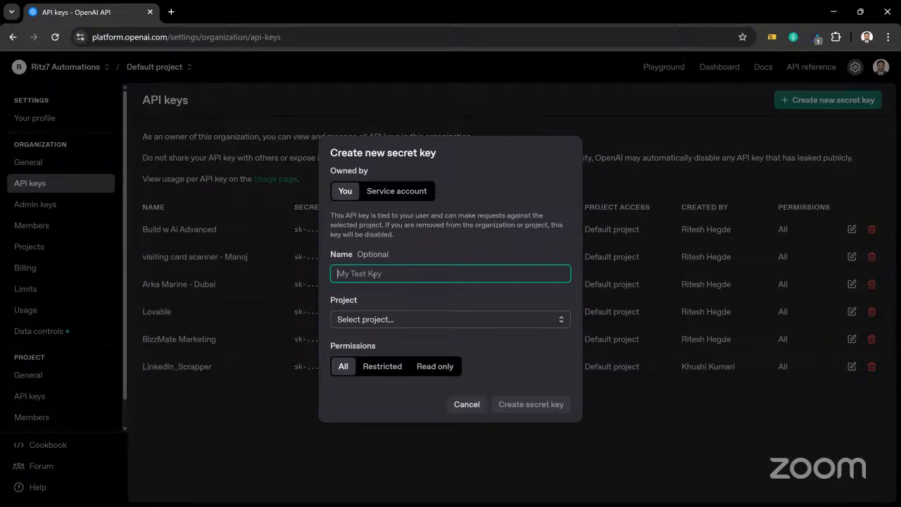
type("Sahyad")
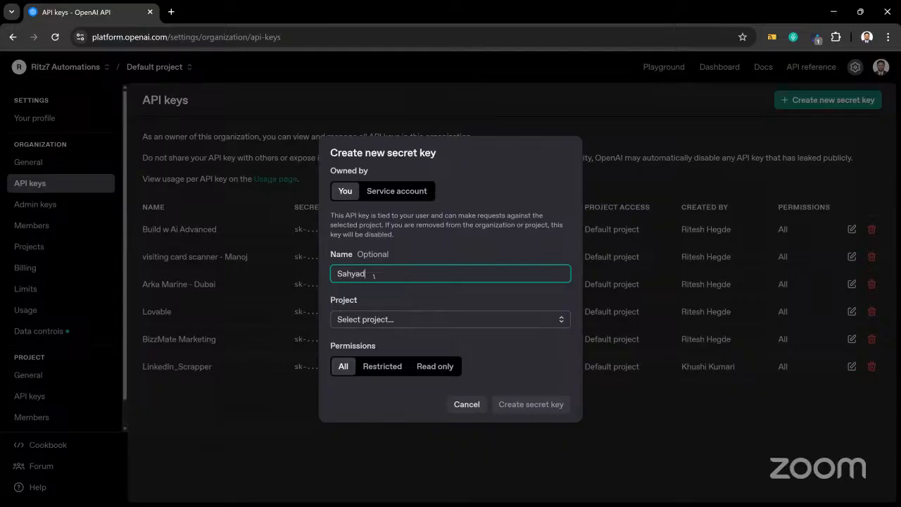
type("ri College - Temp")
left_click(362, 321)
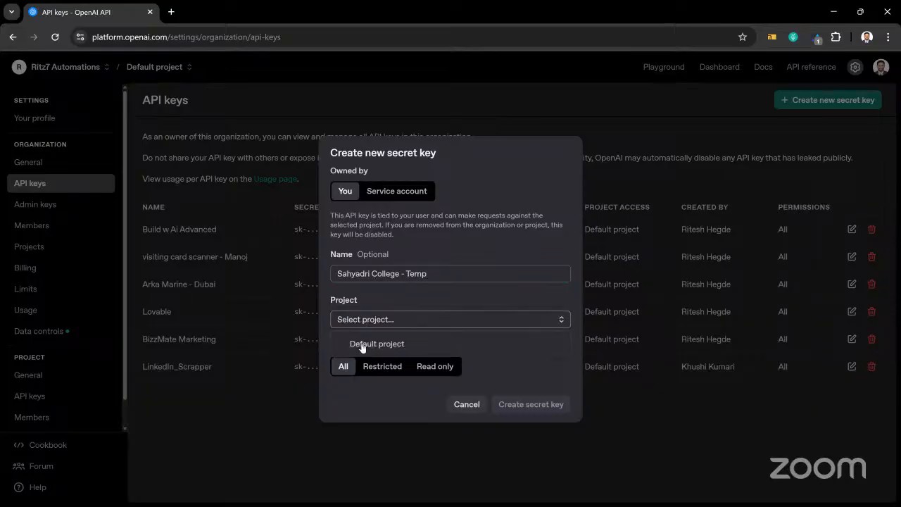
left_click(399, 344)
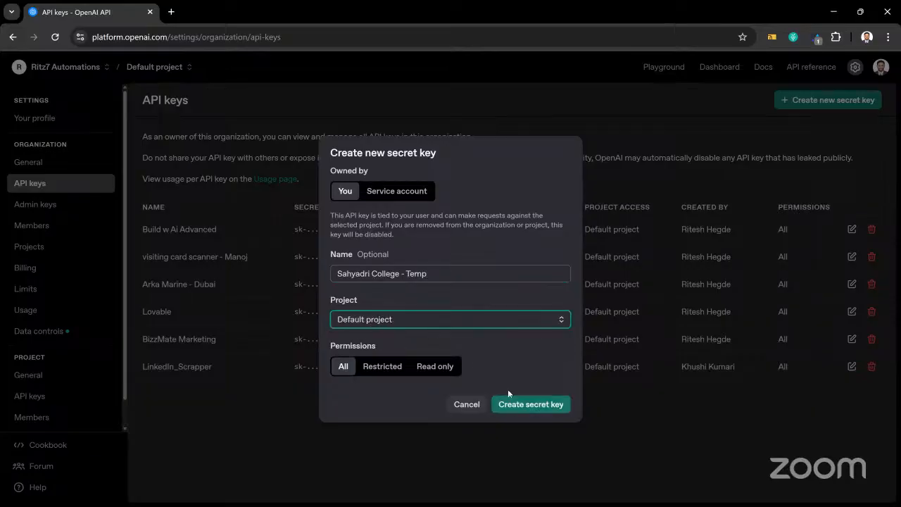
left_click(535, 404)
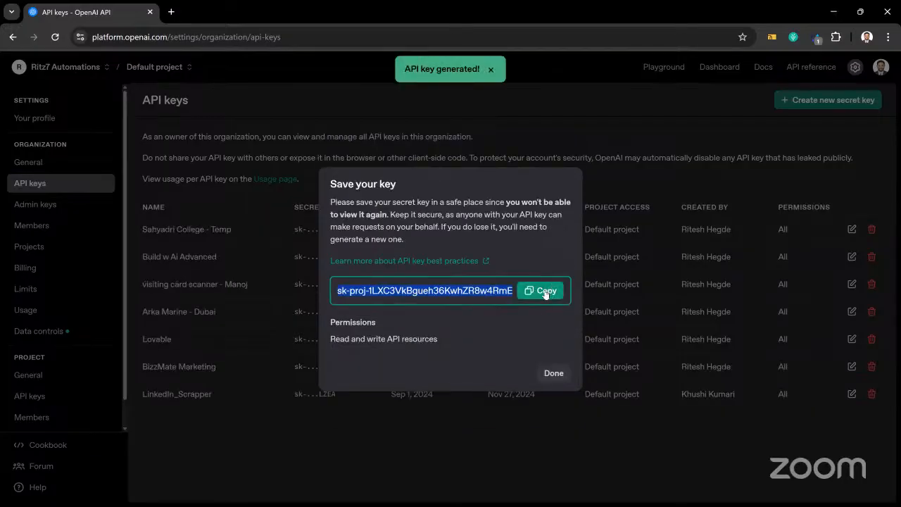
left_click(540, 290)
left_click(553, 373)
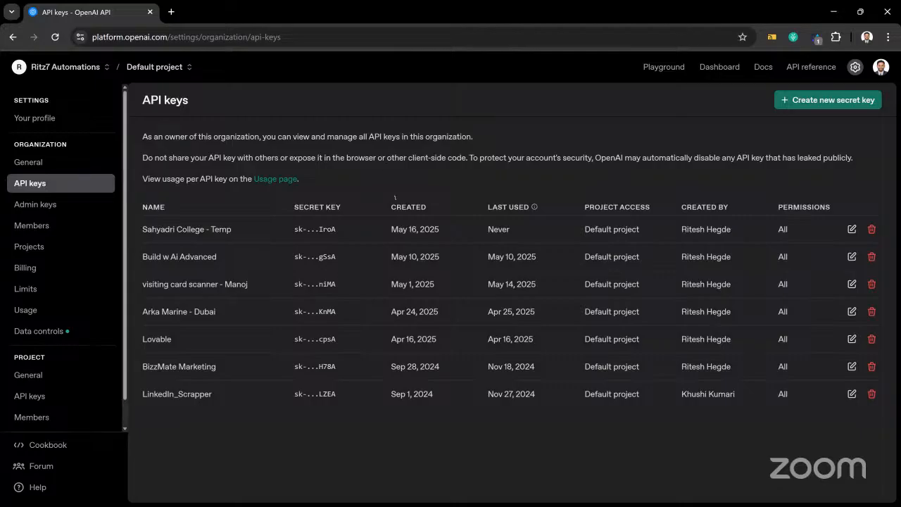
Switch to the Bubble editor and replace the YOUR_API_KEY placeholder in the Authorization header with the copied API key, keeping the Bearer prefix
key("alt+Tab")
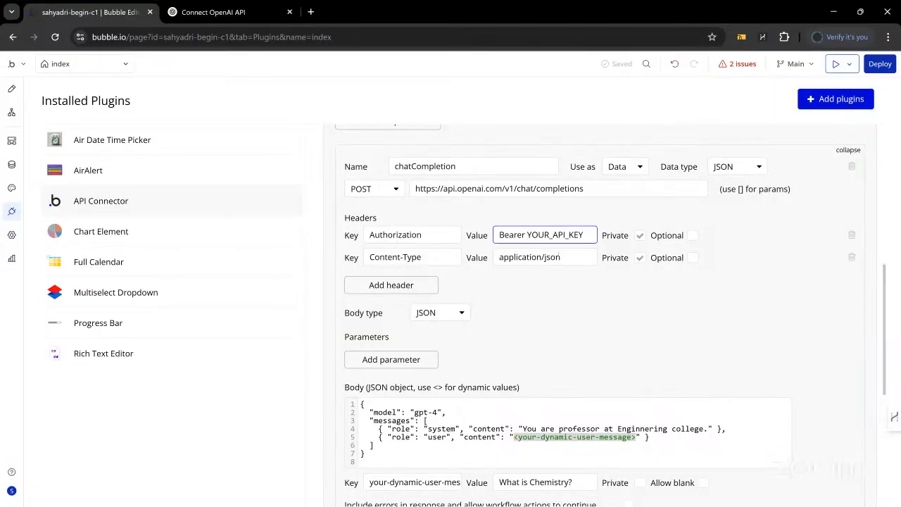
double_click(556, 235)
key("BackSpace")
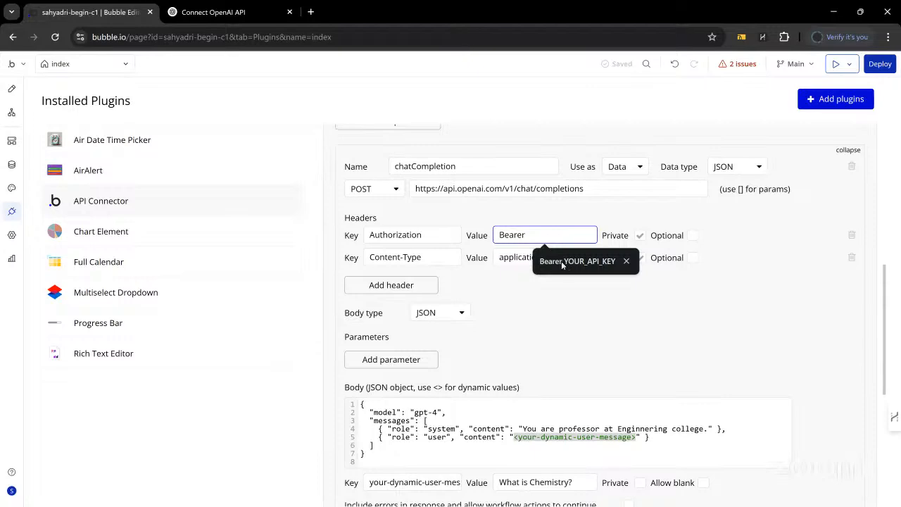
key("ctrl+v")
left_click(574, 299)
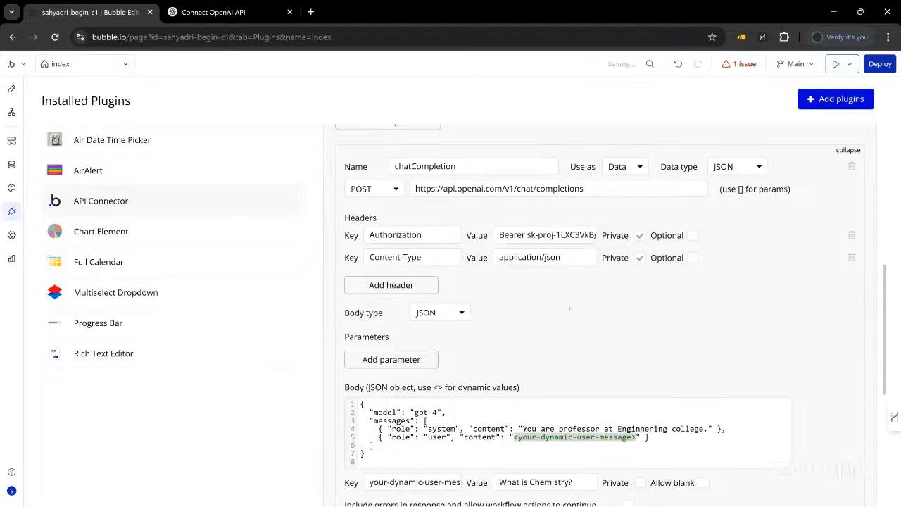
Initialize the chatCompletion call and show the raw data of its returned values
scroll(568, 308, "down", 1)
scroll(523, 347, "down", 2)
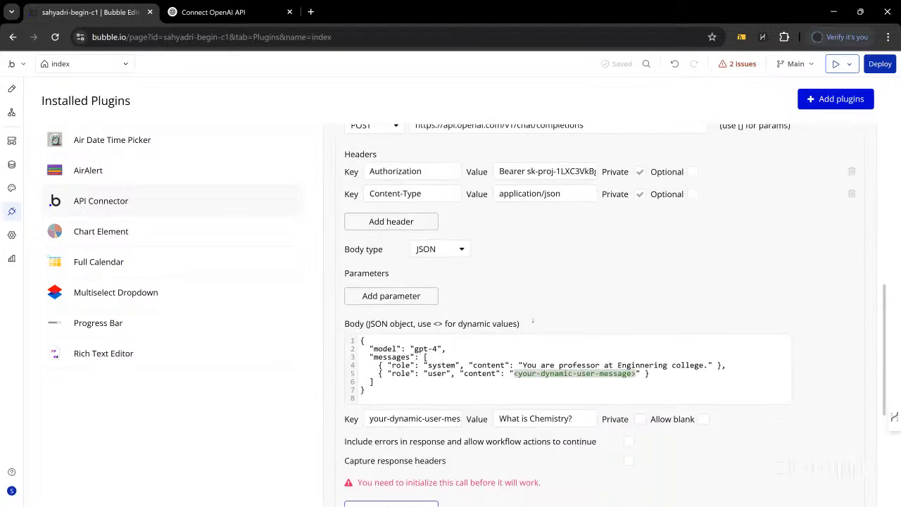
left_click(392, 397)
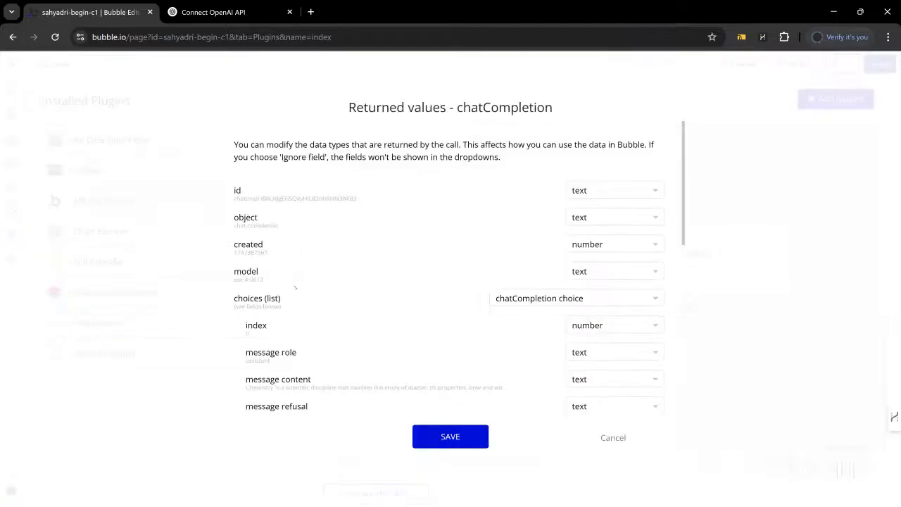
scroll(299, 318, "down", 10)
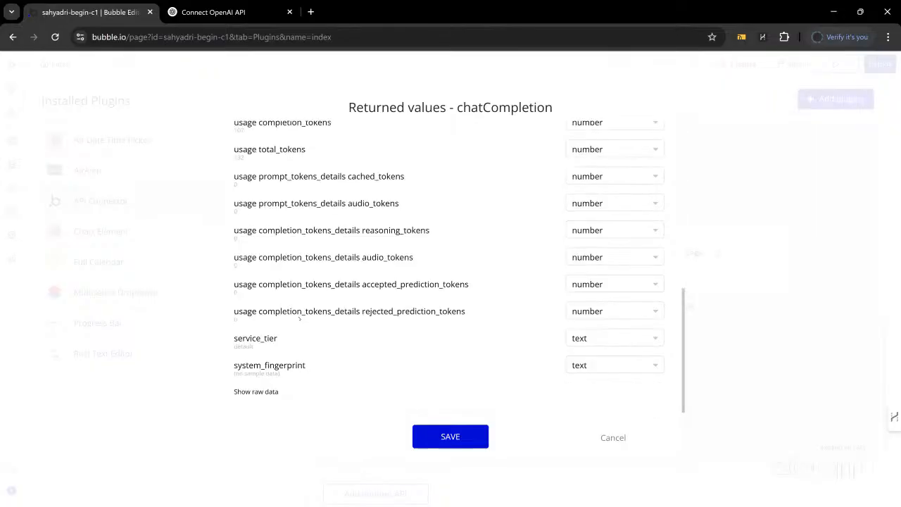
scroll(300, 317, "up", 10)
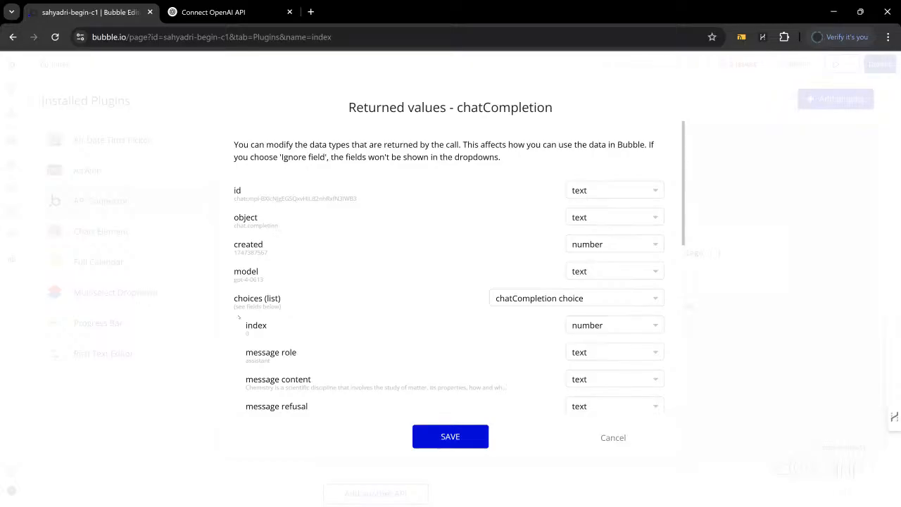
scroll(238, 314, "down", 10)
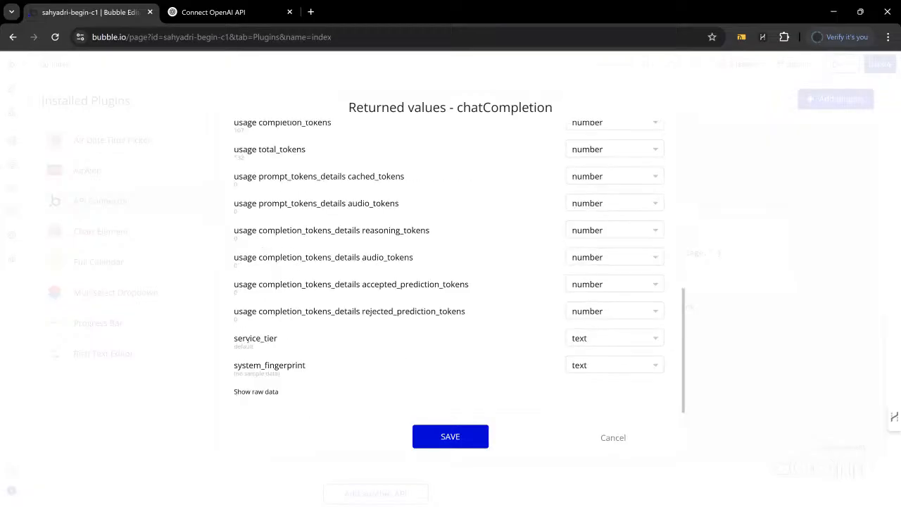
left_click(257, 392)
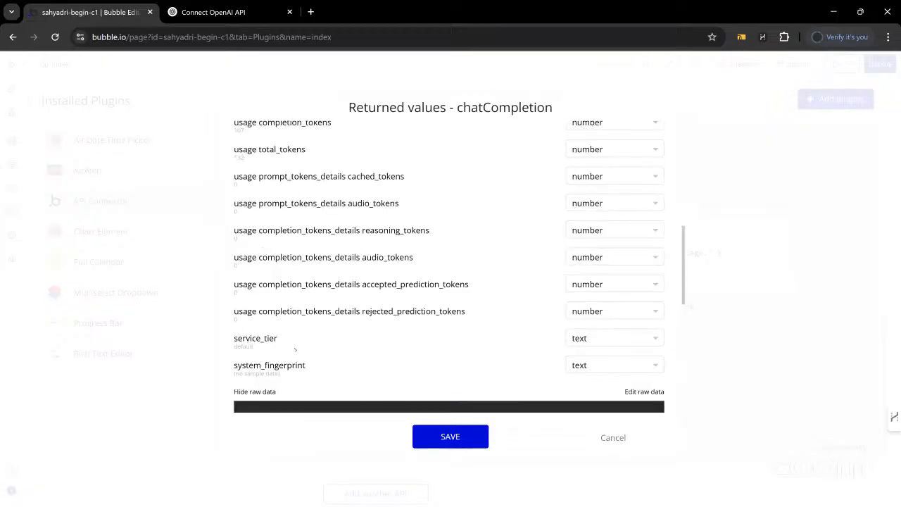
scroll(295, 347, "down", 4)
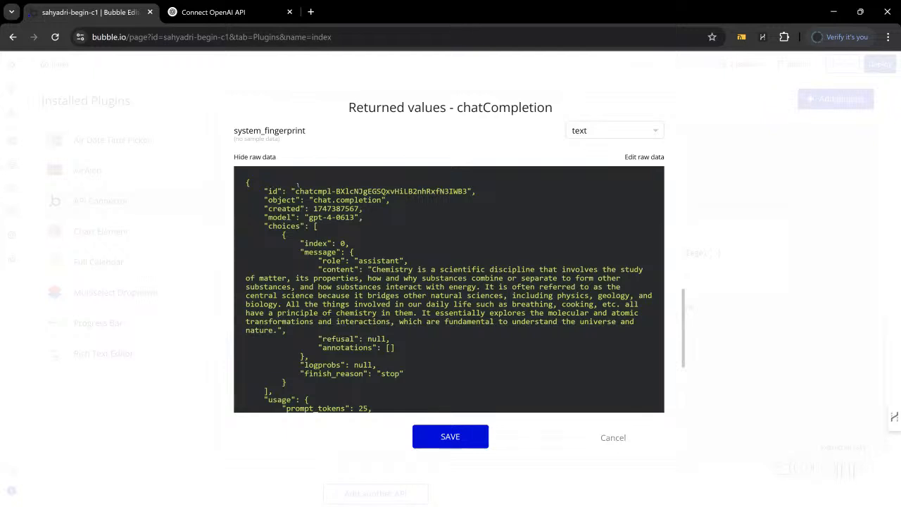
Examine the model, choices, token usage, role and message content in the raw response, and save the returned values
double_click(287, 201)
double_click(289, 209)
double_click(288, 218)
scroll(313, 271, "down", 3)
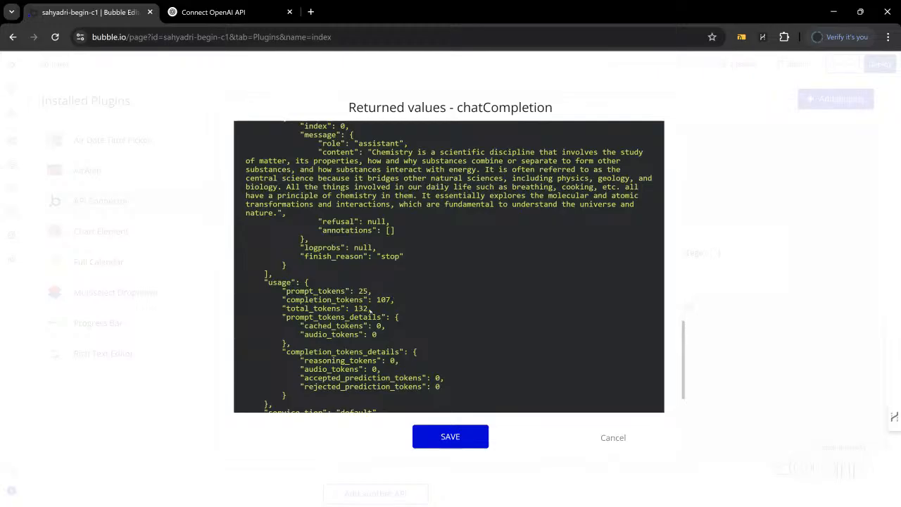
scroll(332, 328, "down", 2)
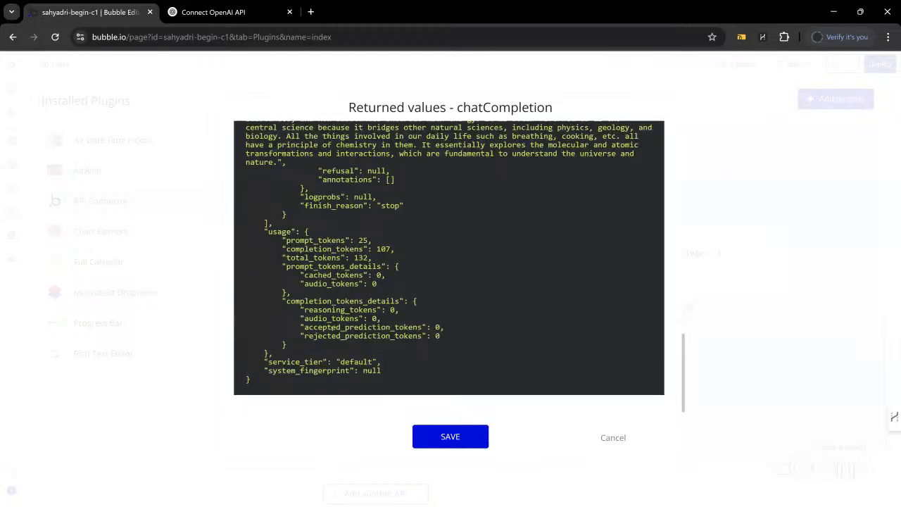
scroll(328, 311, "up", 2)
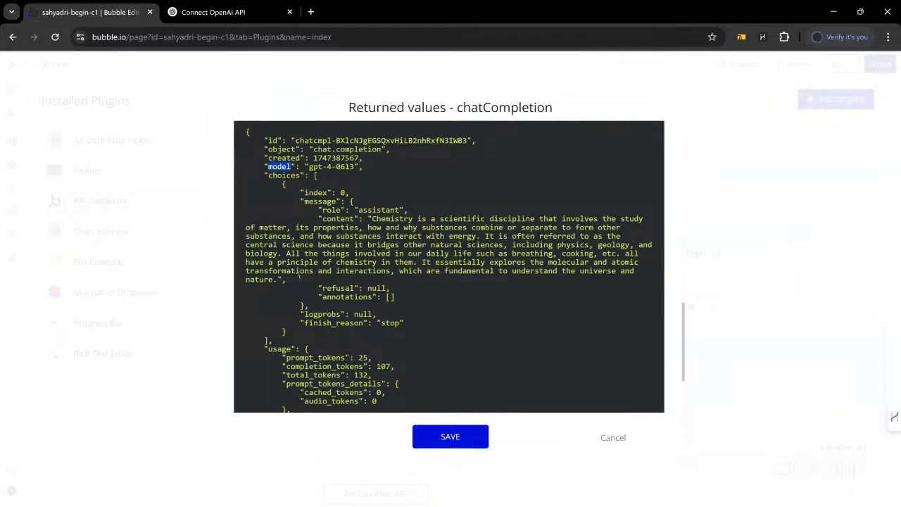
scroll(296, 274, "up", 1)
left_click_drag(265, 235, 278, 343)
scroll(282, 282, "down", 1)
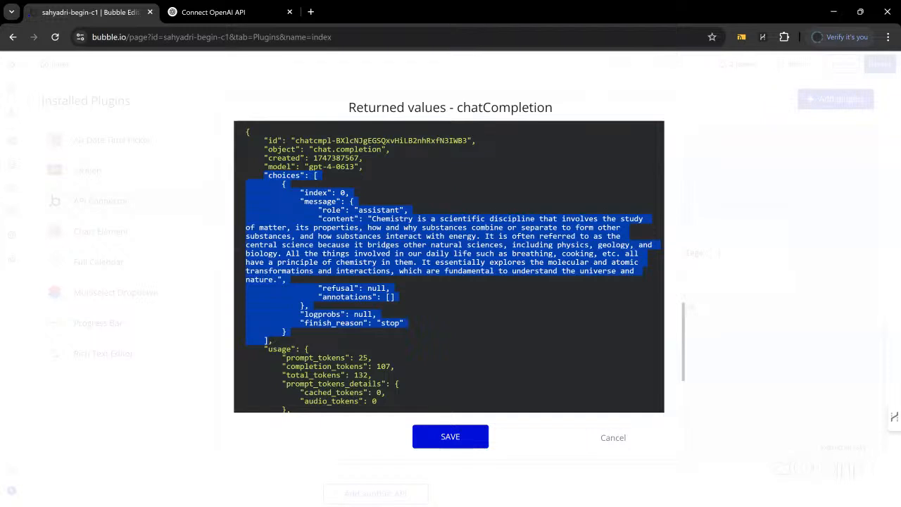
left_click(361, 213)
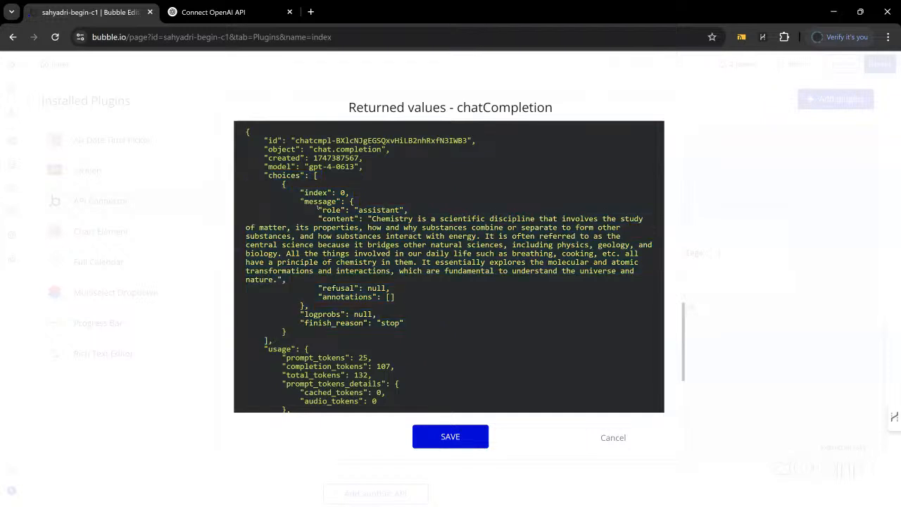
left_click_drag(318, 210, 407, 210)
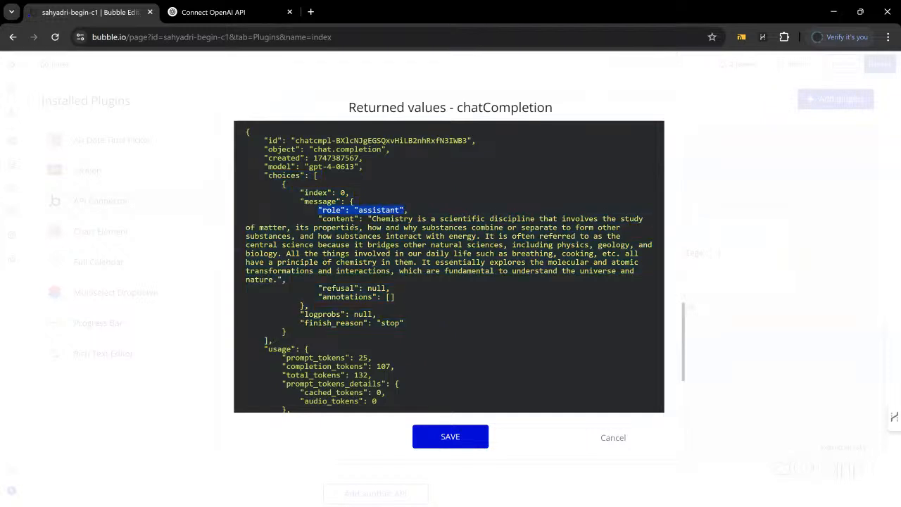
left_click(370, 219)
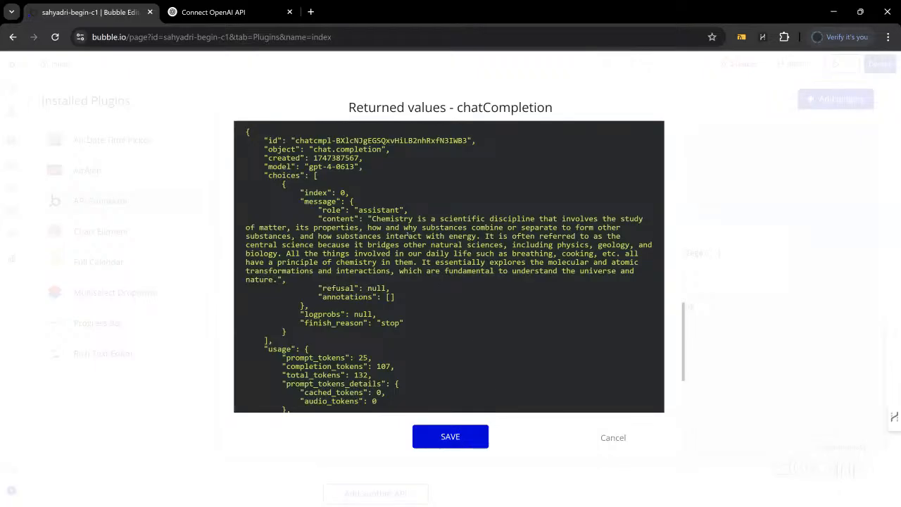
left_click_drag(369, 219, 449, 283)
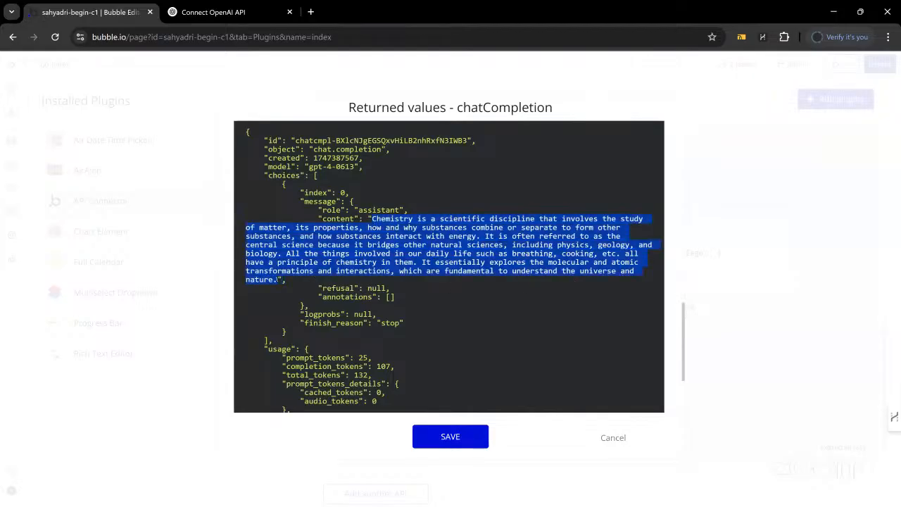
left_click(451, 437)
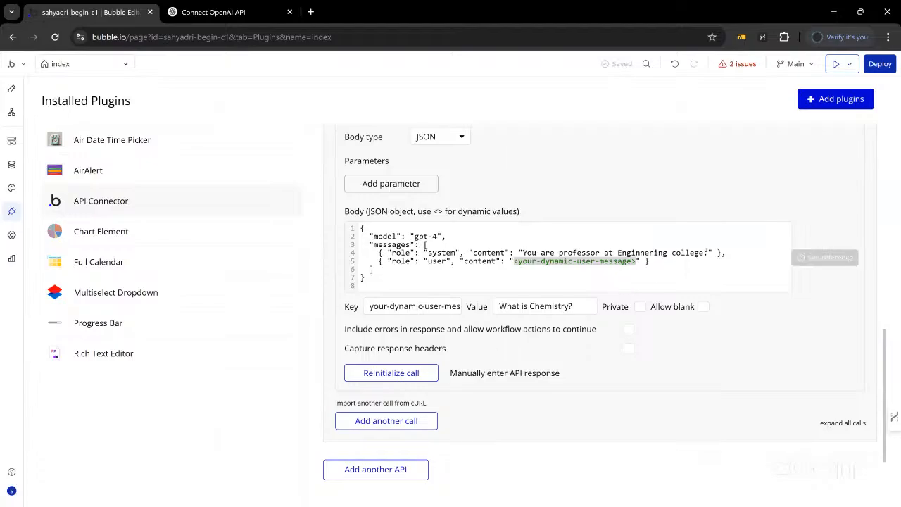
Extend the system message in the JSON body, after "college", with "helping students understand a topic in less than 20 words."
left_click(704, 254)
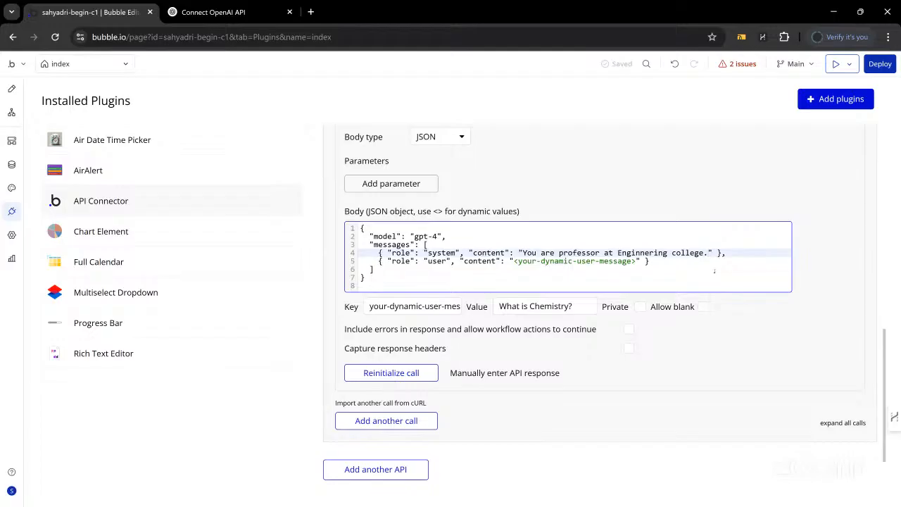
key("BackSpace")
type("helping stud")
type("ents unde")
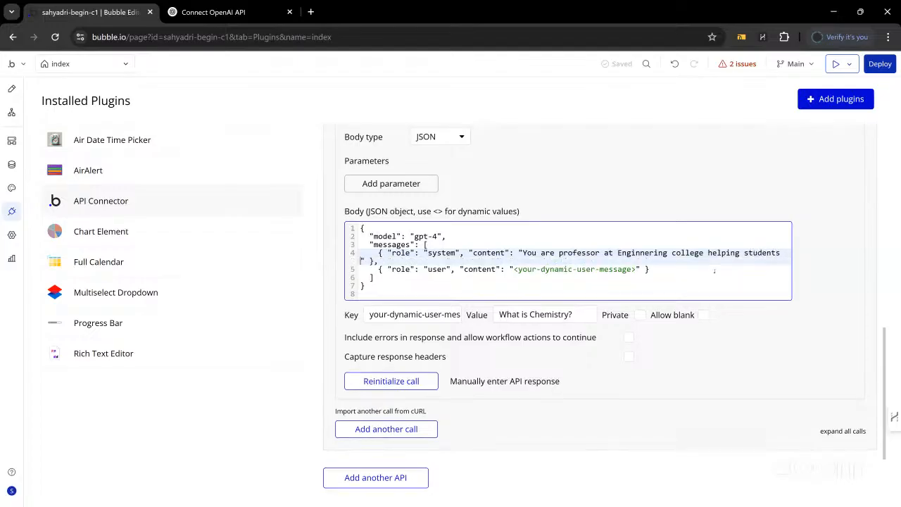
type("rstand a topic in less than ")
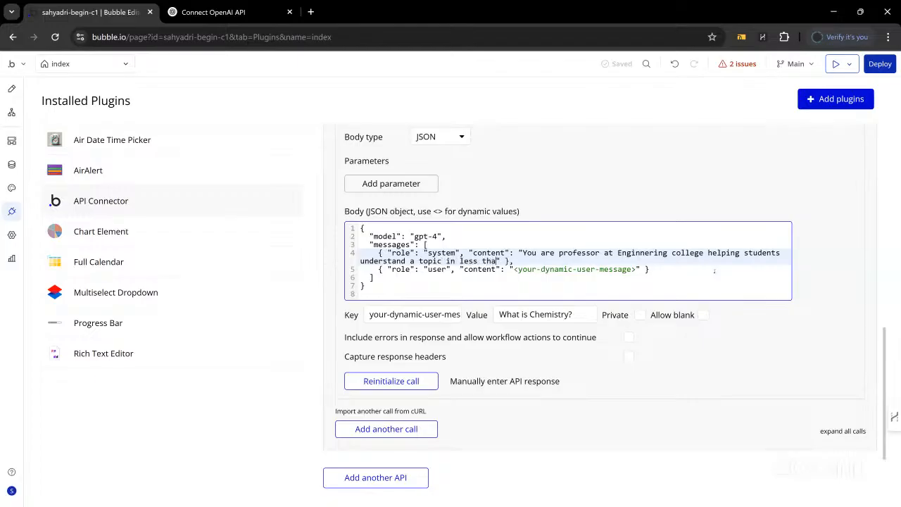
type("20 words.")
left_click(608, 167)
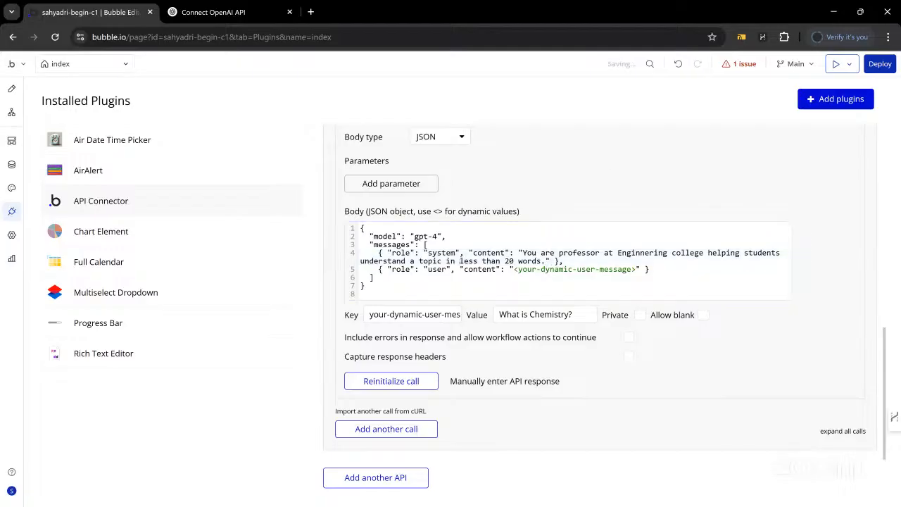
Reinitialize the chatCompletion call, review the raw response data, and save the returned values
left_click(392, 382)
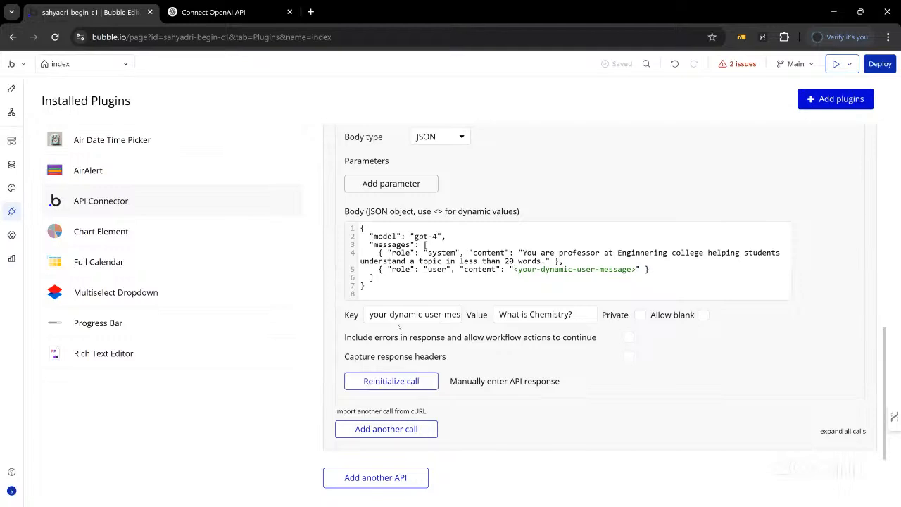
scroll(286, 383, "down", 10)
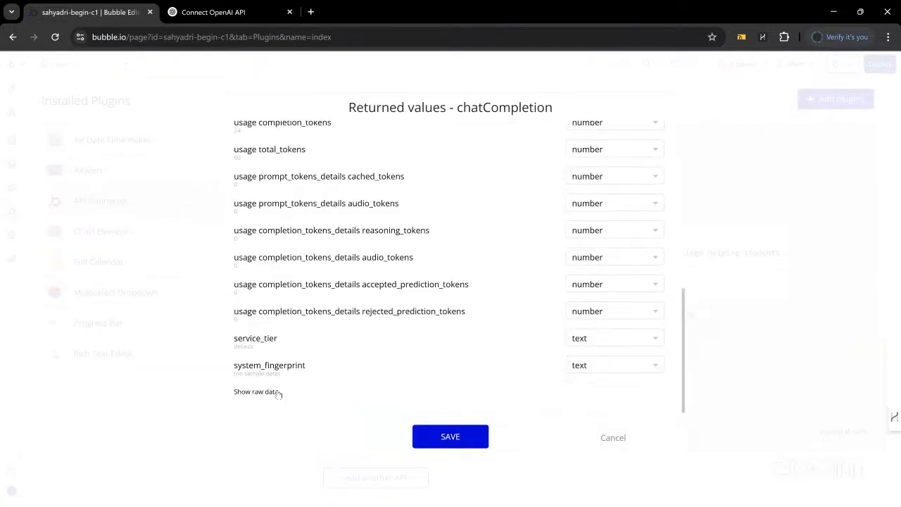
left_click(275, 392)
scroll(354, 313, "down", 5)
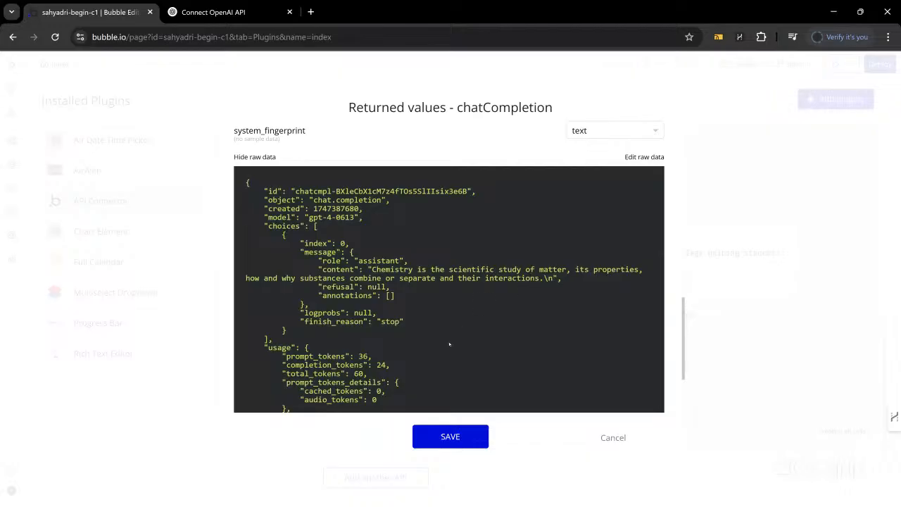
left_click(440, 437)
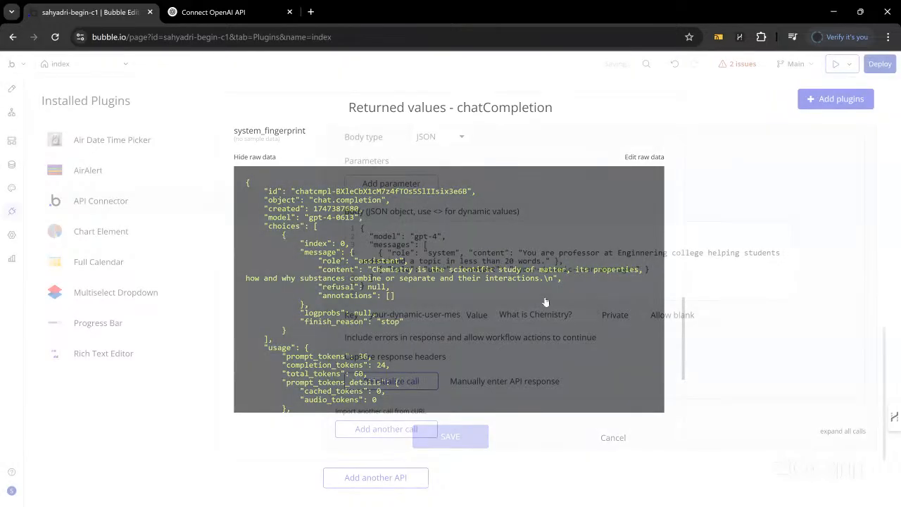
Replace the system message content in the JSON body with "You are a scientist."
left_click(522, 255)
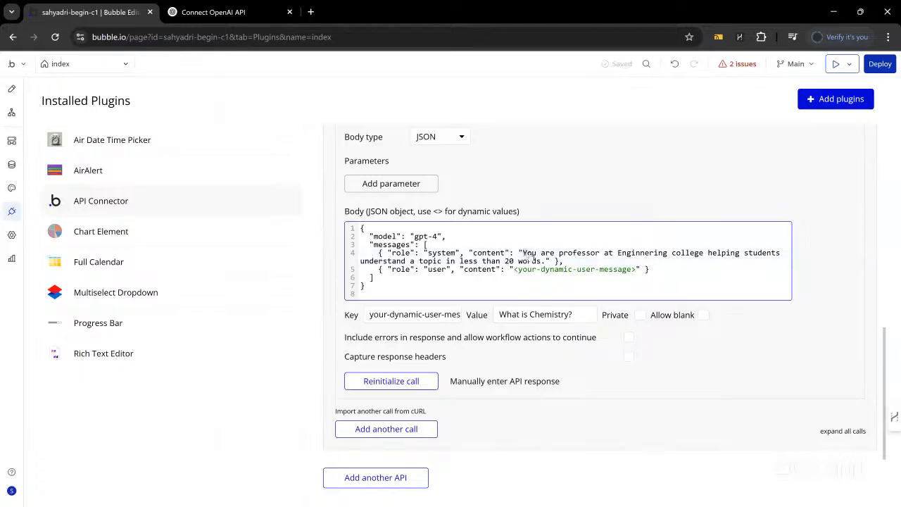
left_click(539, 264, "shift")
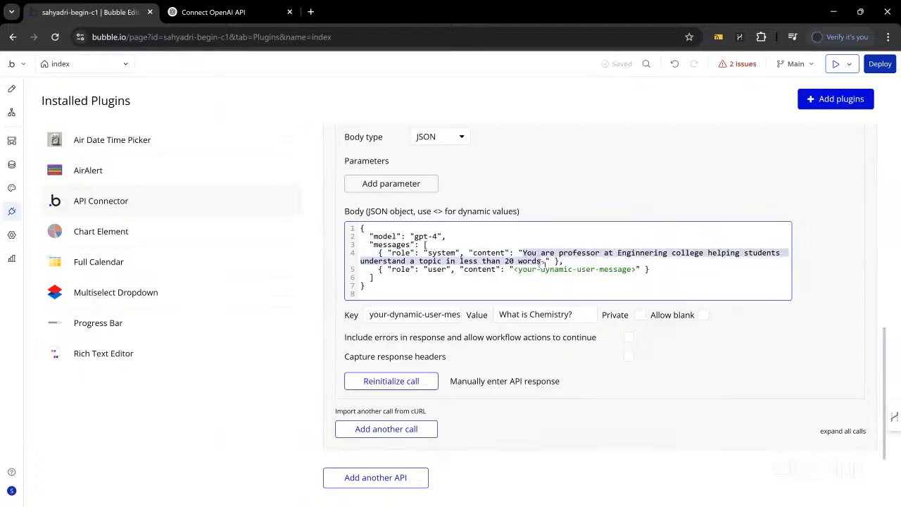
type("You are a scie")
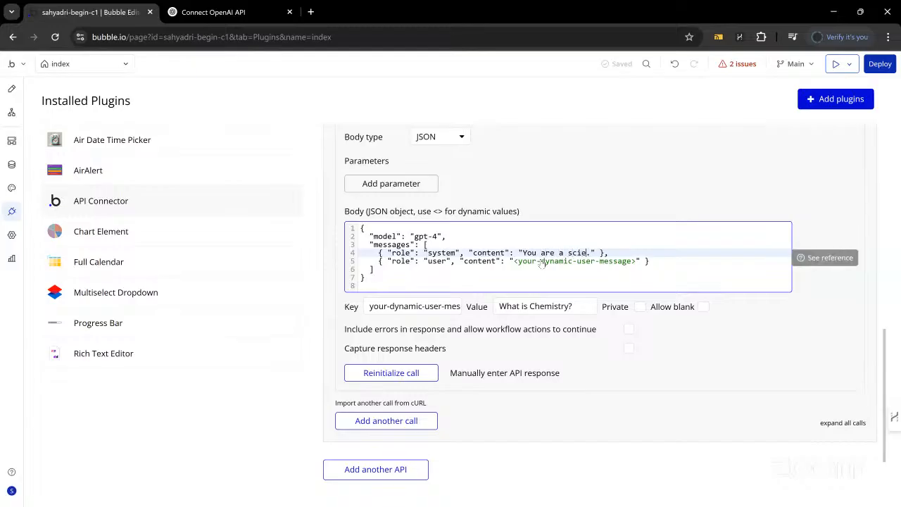
type("tist")
key("Left")
key("Left")
type("n")
left_click(552, 212)
Reinitialize the chatCompletion call with the scientist prompt, read the message content in the raw data, and save the returned values
left_click(402, 367)
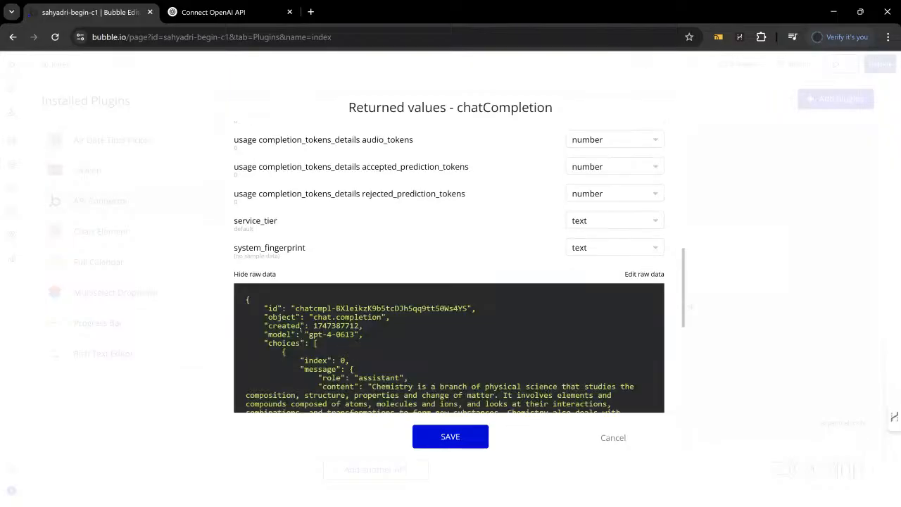
scroll(303, 328, "down", 4)
scroll(320, 311, "up", 1)
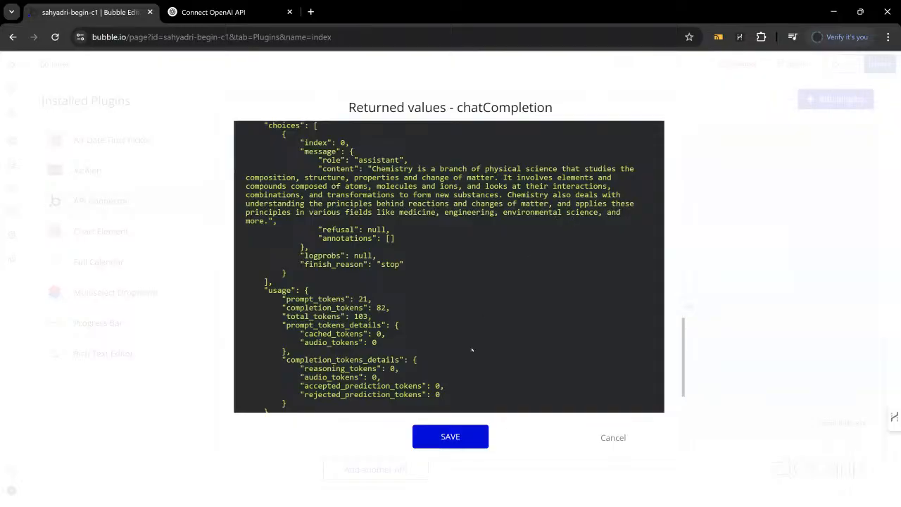
left_click(451, 437)
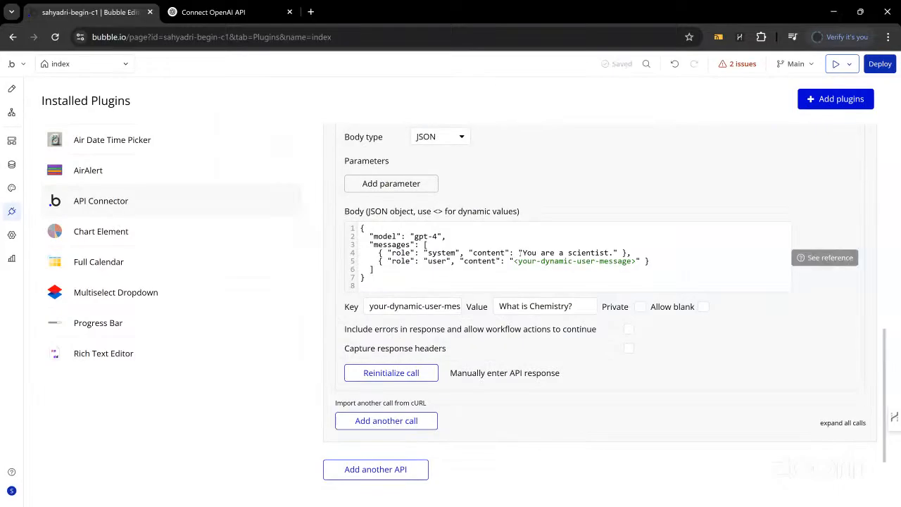
Change the role in the system message from scientist so it reads "You are a 7 year old kid."
left_click(610, 252)
key("BackSpace")
key("BackSpace")
key("BackSpace")
key("BackSpace")
key("BackSpace")
key("BackSpace")
key("BackSpace")
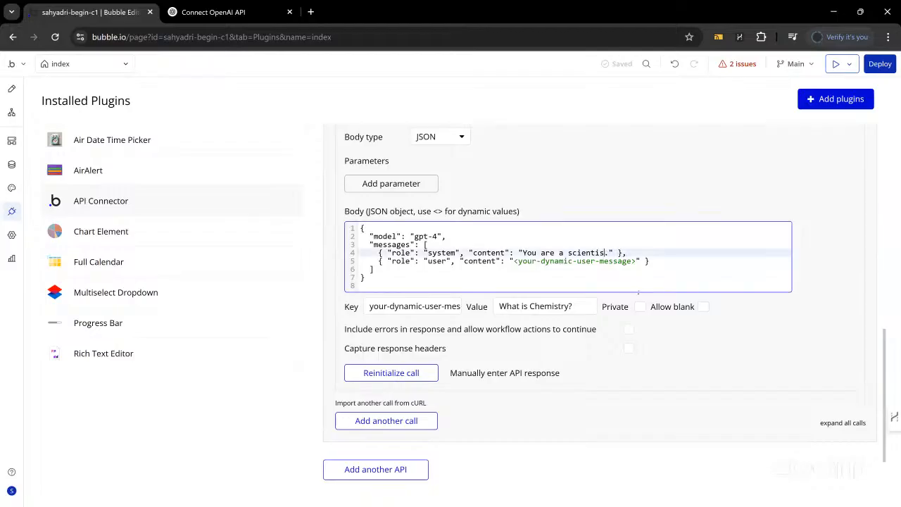
key("BackSpace")
key("BackSpace")
type("7 year old kid")
Reinitialize the chatCompletion call with the 7 year old kid prompt, read the raw response content, and save the returned values
left_click(390, 372)
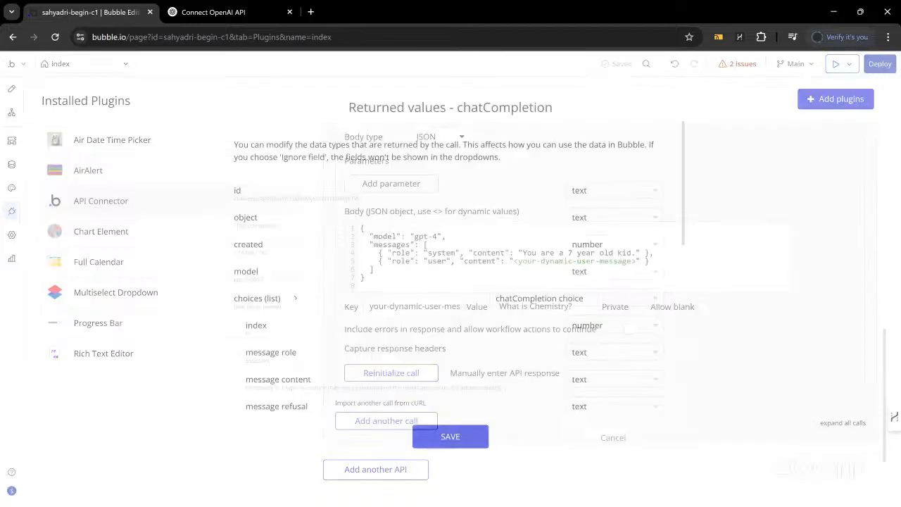
scroll(268, 388, "down", 10)
left_click(269, 391)
scroll(323, 311, "down", 5)
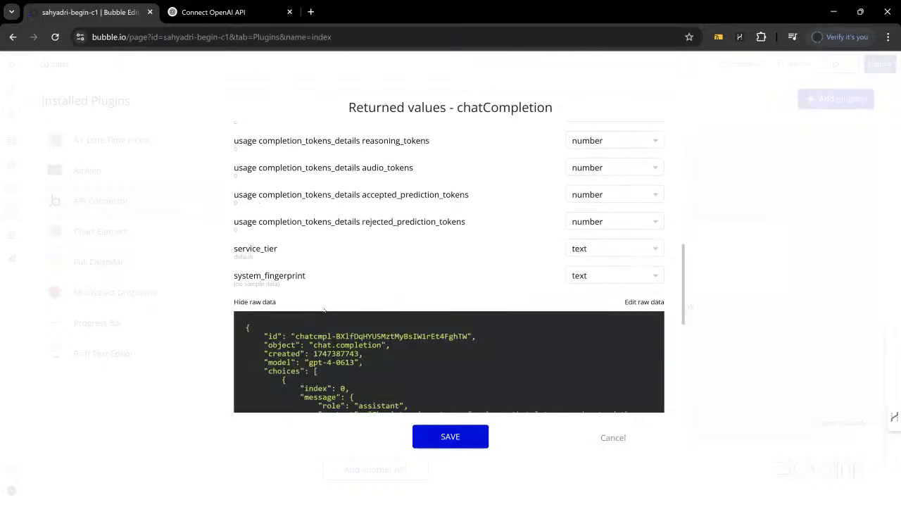
scroll(322, 312, "down", 1)
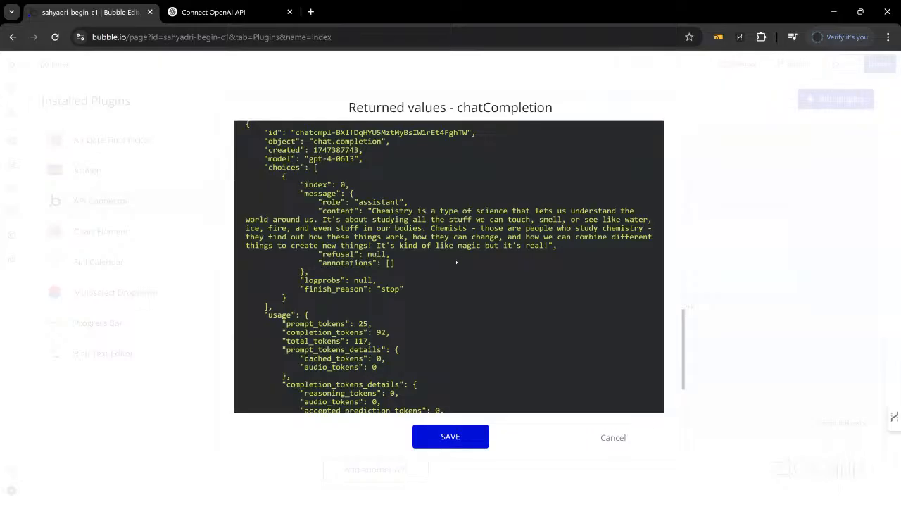
left_click(447, 433)
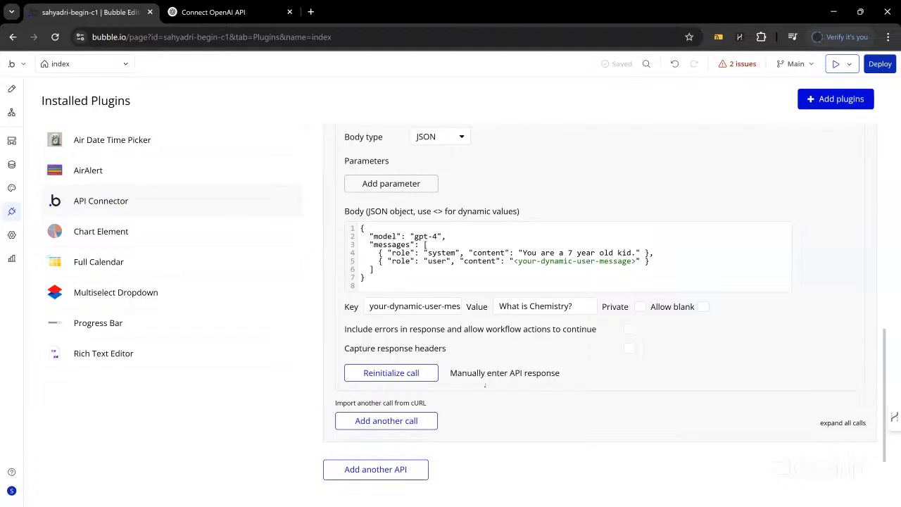
Review the chatCompletion call's setup: the dynamic user message value, the system message line, the headers and the endpoint
triple_click(538, 306)
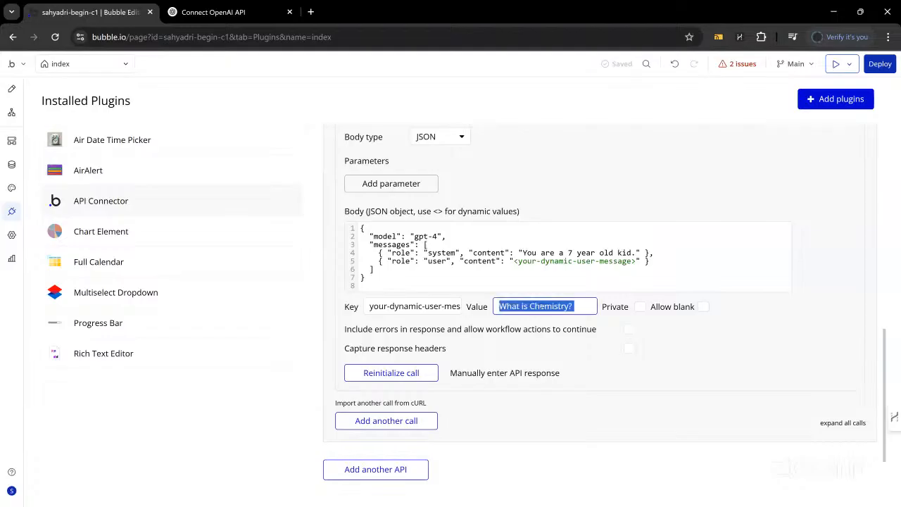
left_click(539, 306)
left_click_drag(378, 252, 658, 252)
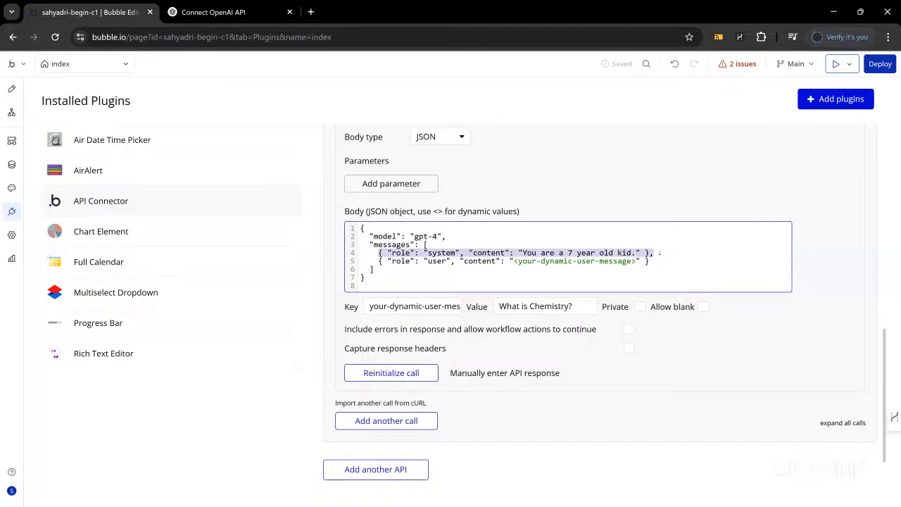
left_click(616, 204)
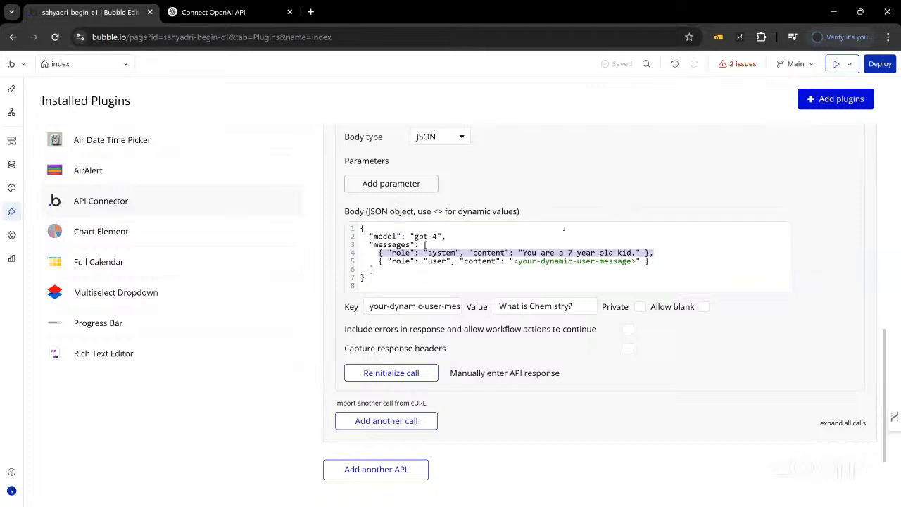
left_click(514, 253)
left_click(529, 304)
scroll(529, 300, "up", 3)
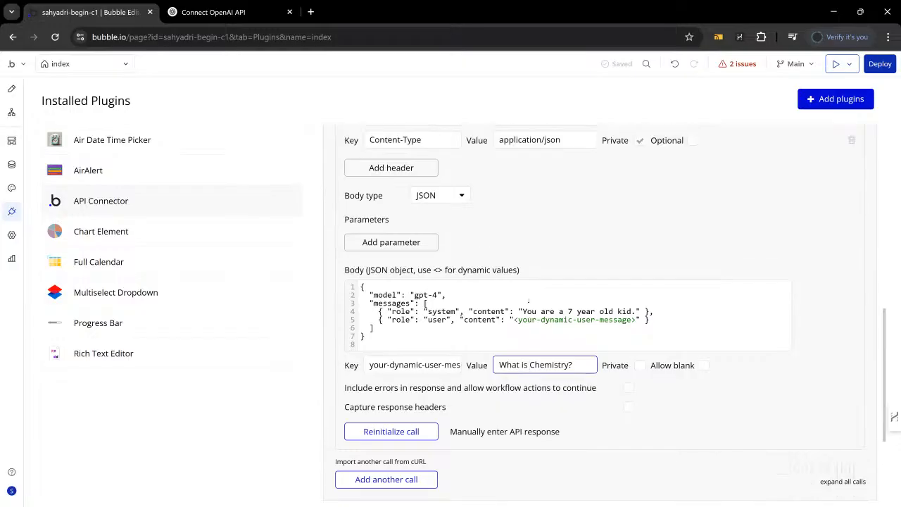
scroll(529, 301, "down", 1)
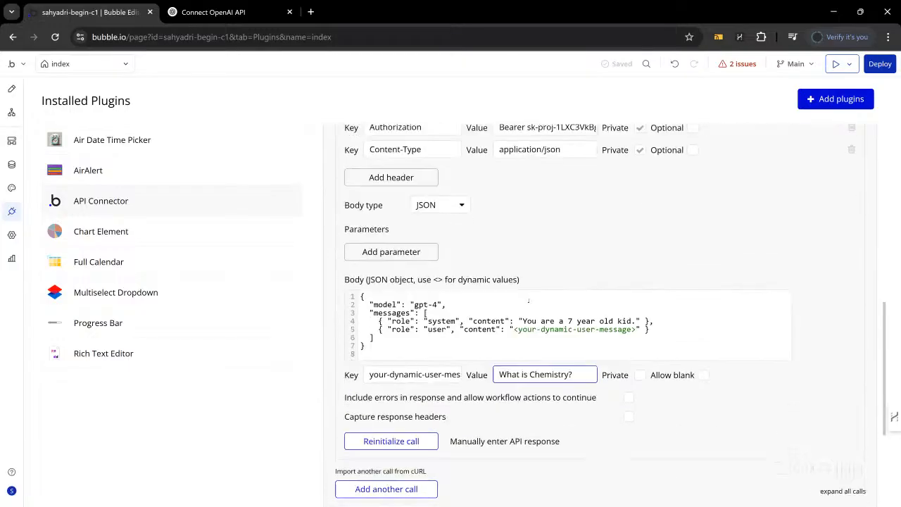
scroll(529, 300, "up", 2)
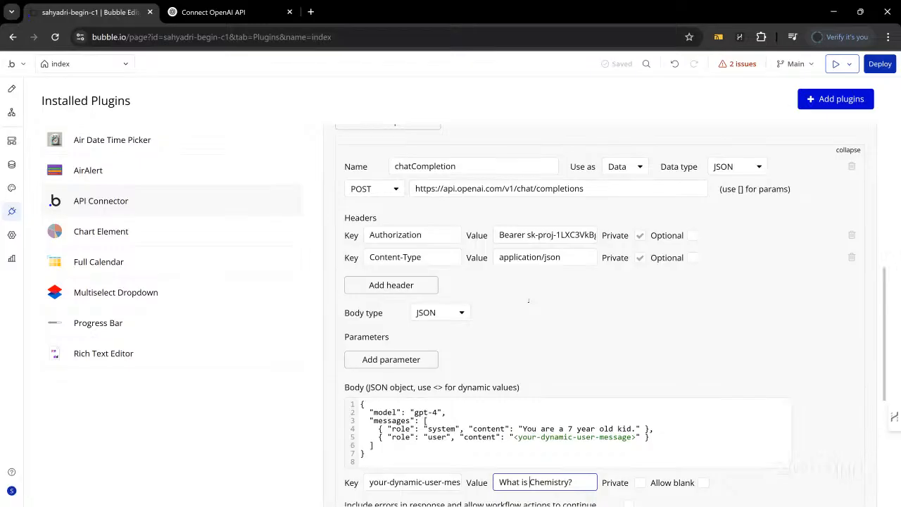
scroll(525, 304, "down", 1)
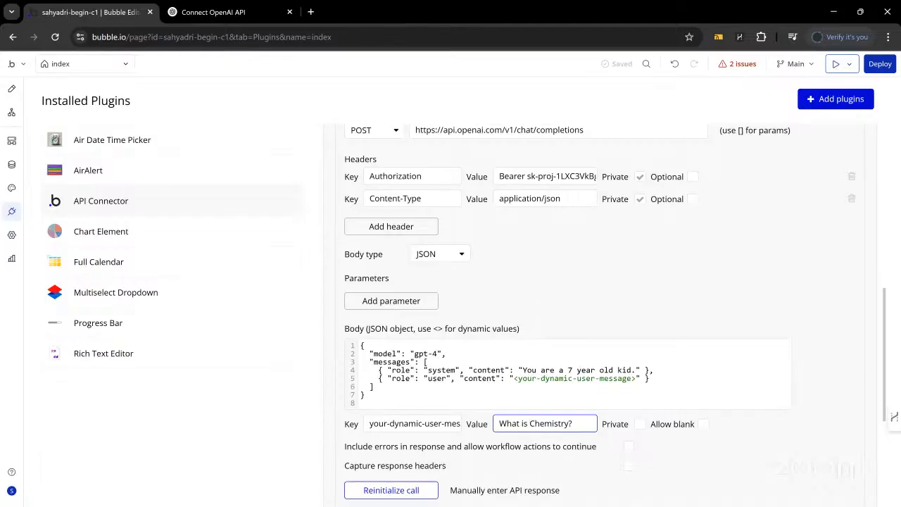
left_click(489, 269)
Create a new web page named "Open-ai" without cloning an existing page
left_click(70, 64)
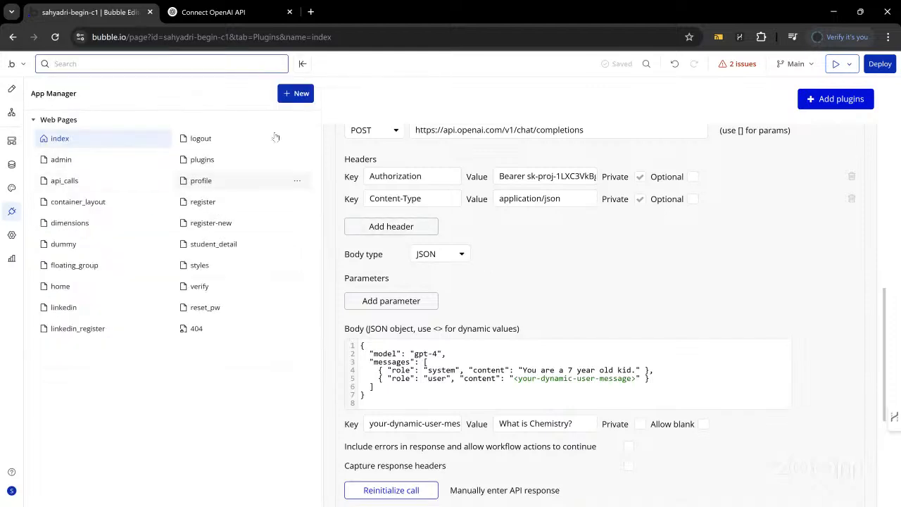
left_click(297, 93)
left_click(310, 117)
type("Open-ai")
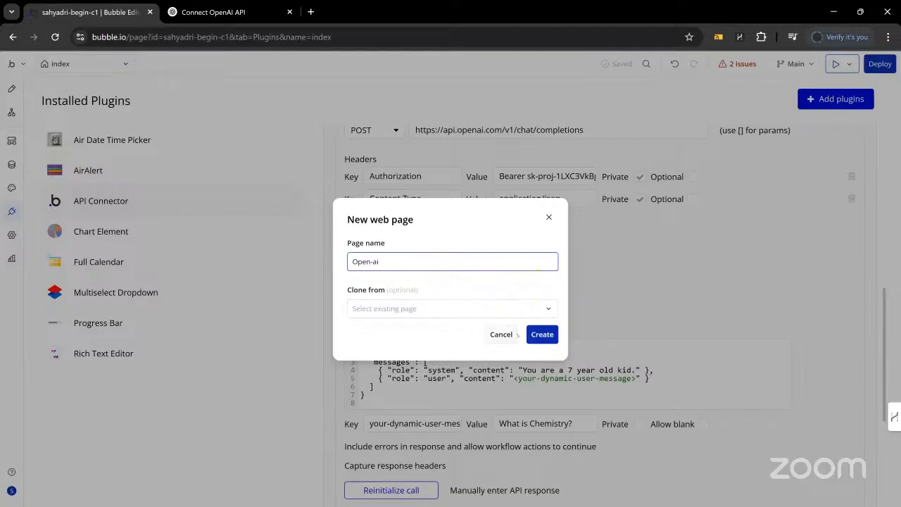
left_click(542, 334)
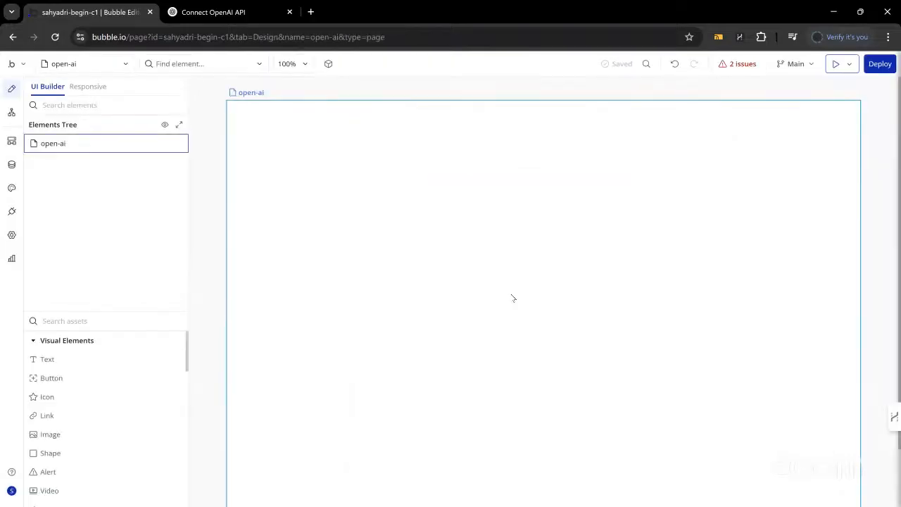
Set the container layout of the open-ai page to Column
left_click(347, 203)
left_click(736, 148)
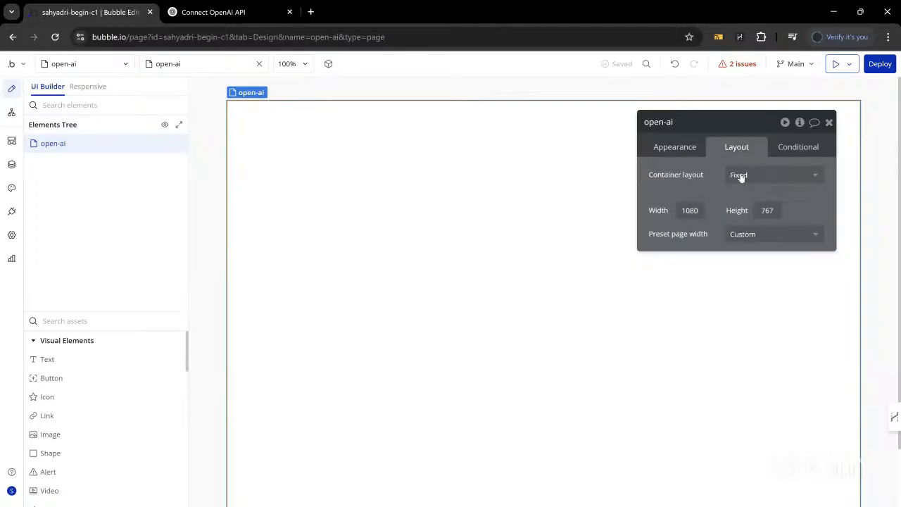
left_click(740, 175)
left_click(743, 212)
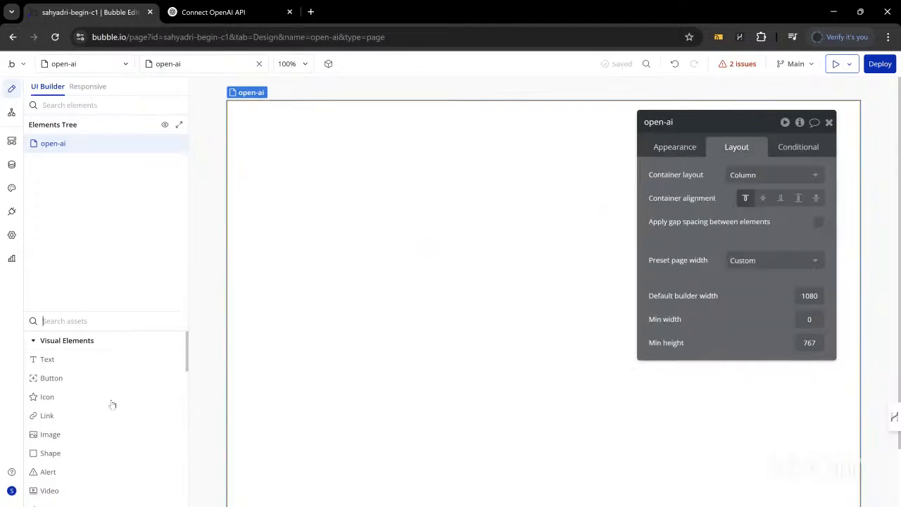
Add a Group container to the open-ai page and name it "Group Main"
type("group")
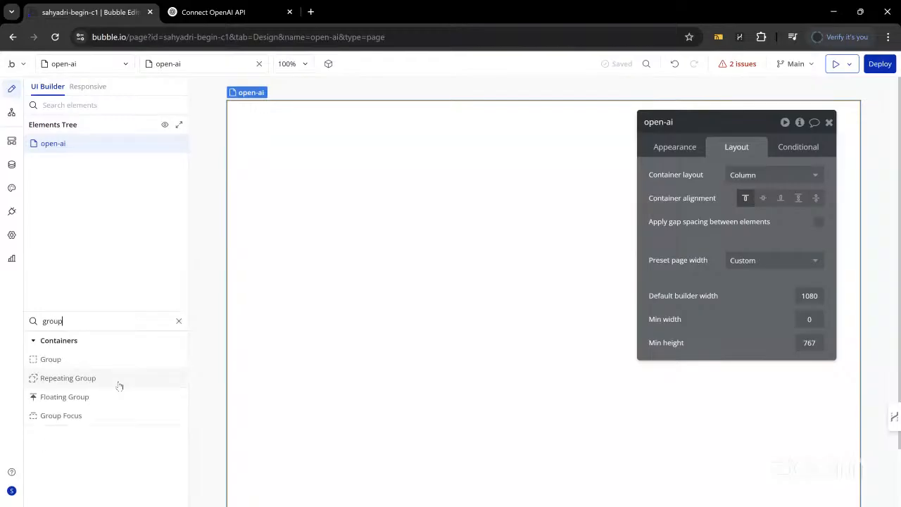
left_click(93, 362)
left_click(322, 169)
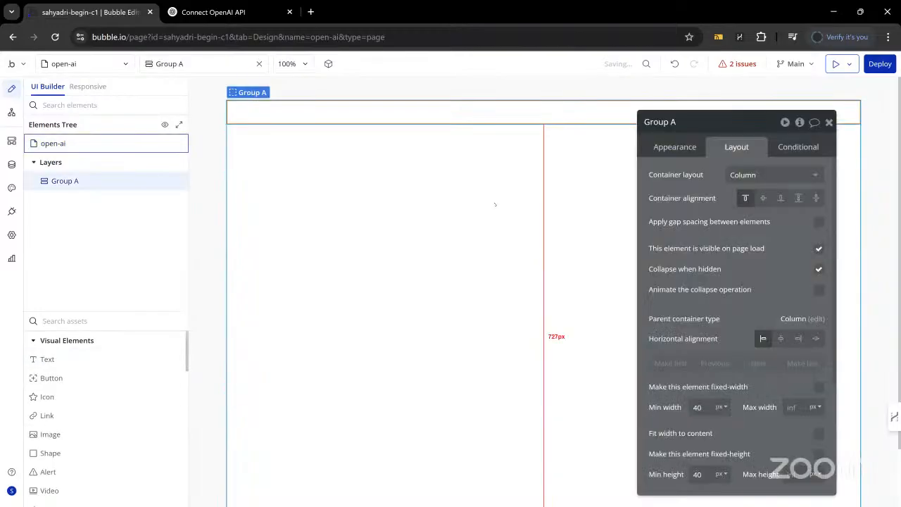
left_click(684, 124)
type("Main")
key("Return")
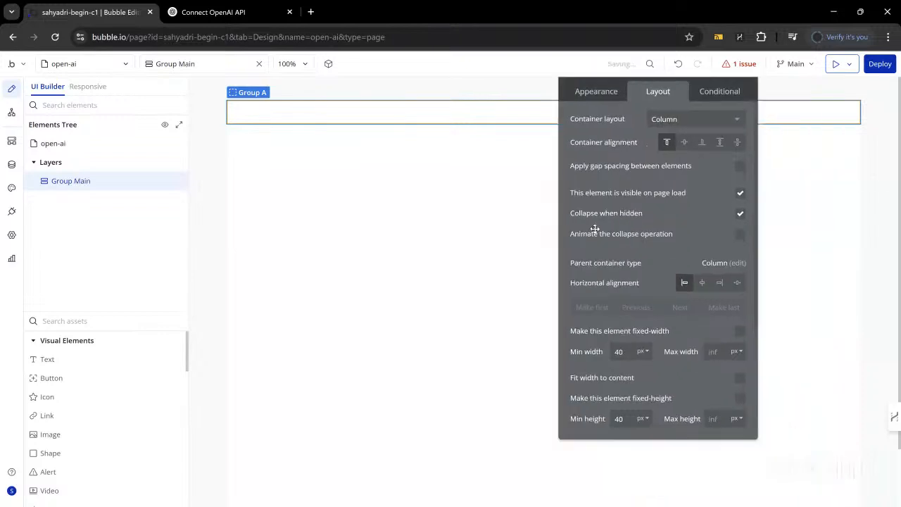
Set the padding of Group Main to 20 px on all four sides
scroll(605, 319, "down", 3)
left_click(562, 405)
type("20")
key("Tab")
type("20")
key("Tab")
type("20")
key("Tab")
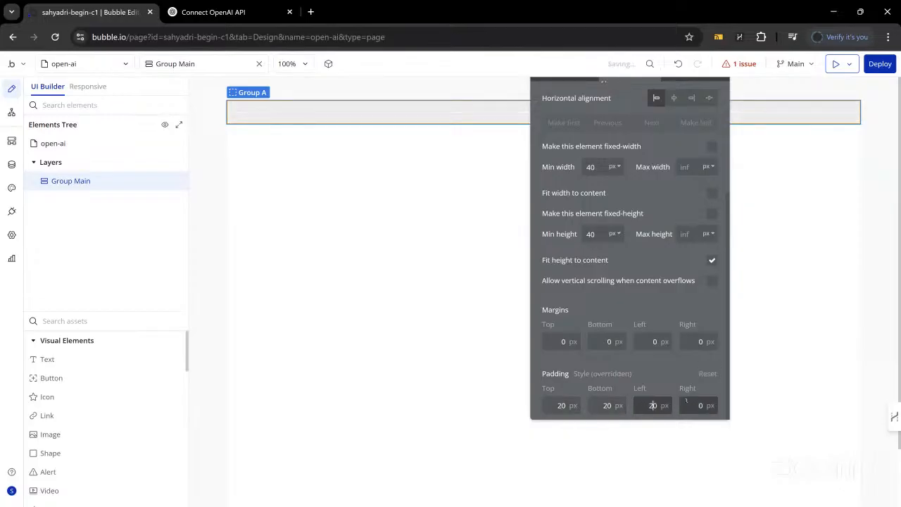
type("20")
Set the margins of Group Main to 20 px on all four sides
left_click(562, 341)
type("20")
key("Tab")
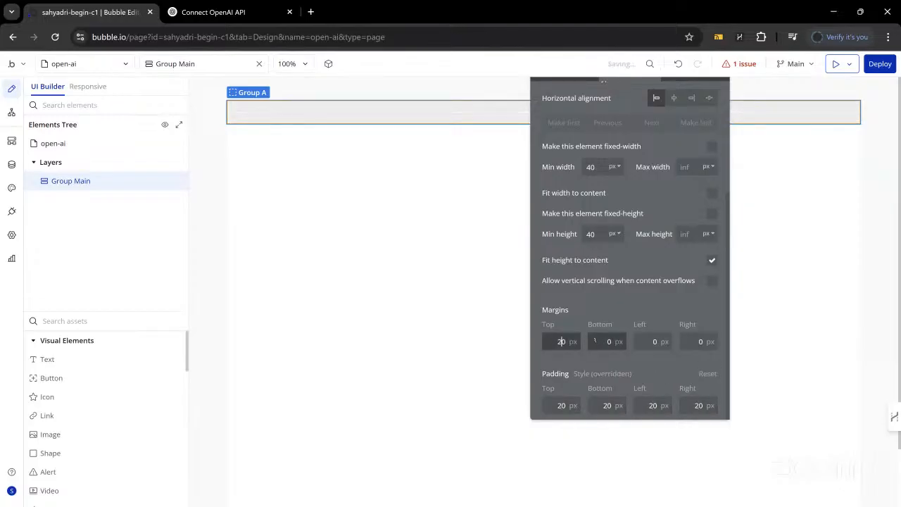
type("20")
key("Tab")
type("20")
key("Tab")
type("20")
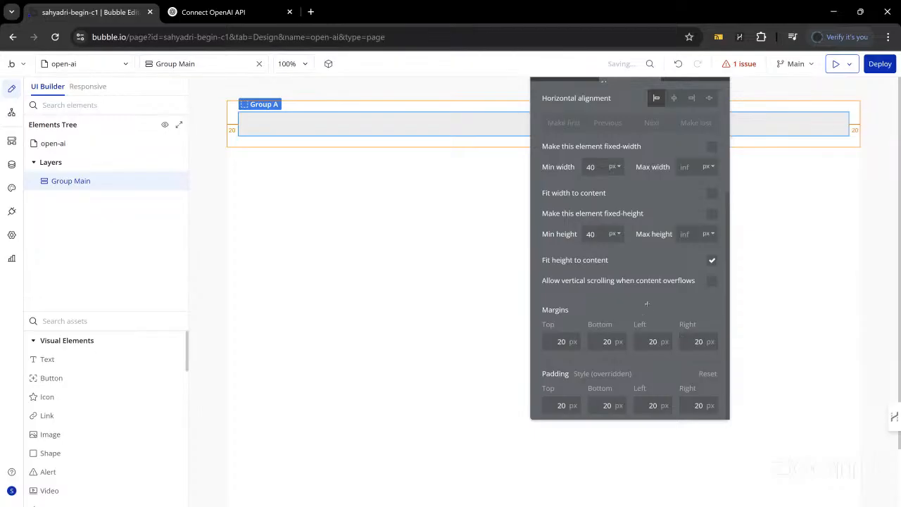
Set the minimum height of Group Main to 100 px and close its property editor
left_click(556, 311)
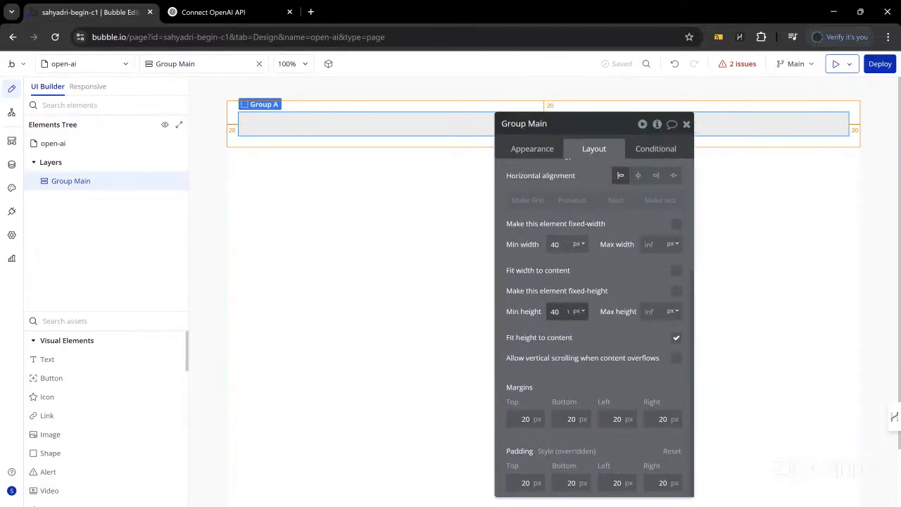
type("100")
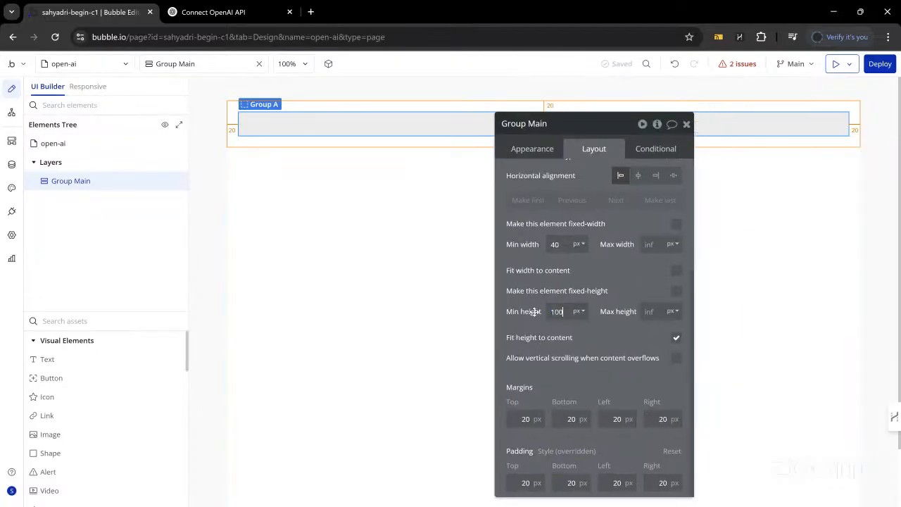
left_click(606, 327)
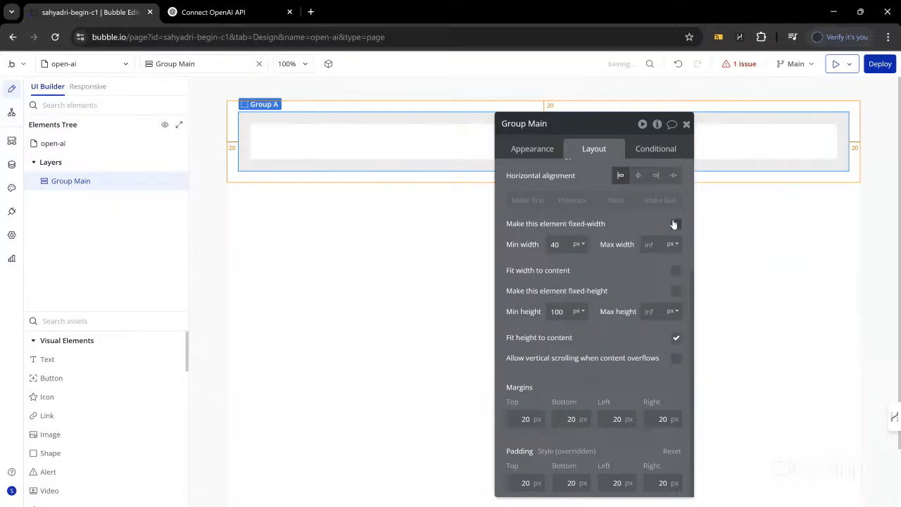
left_click(687, 124)
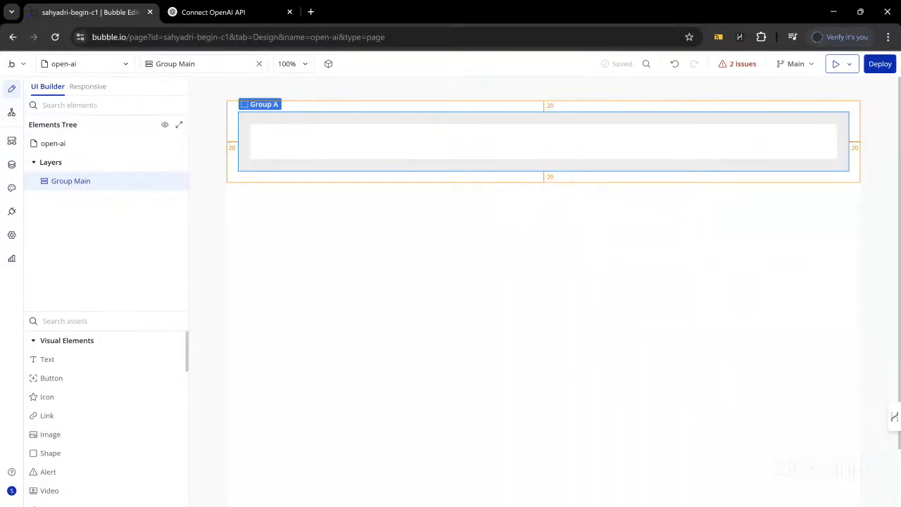
Add a Text element inside Group Main reading "Ask your Question"
left_click(56, 357)
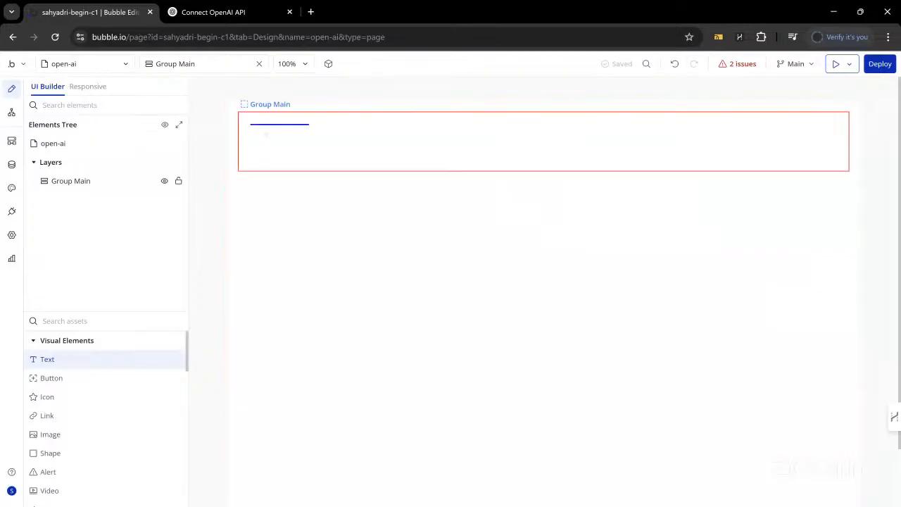
left_click(275, 141)
type("Ask your Question")
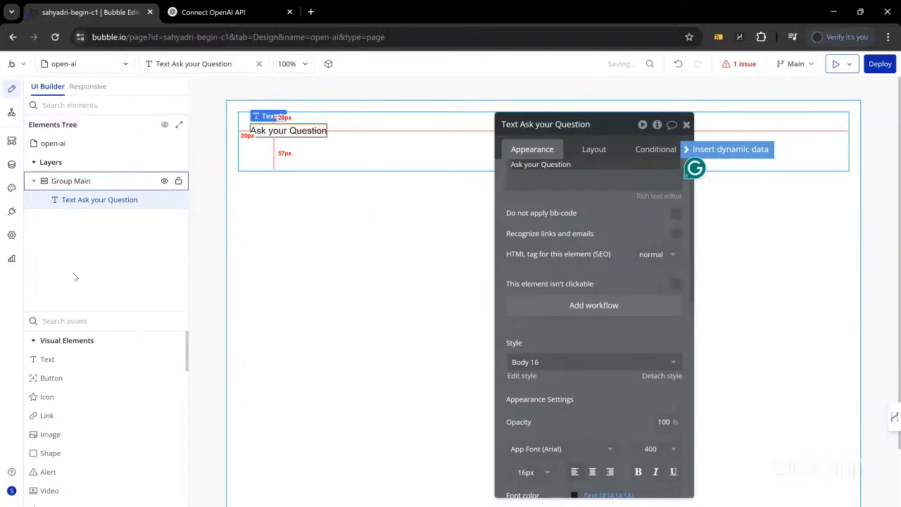
Add a Multiline Input below the text in Group Main and turn off its fixed width
left_click(74, 321)
type("input")
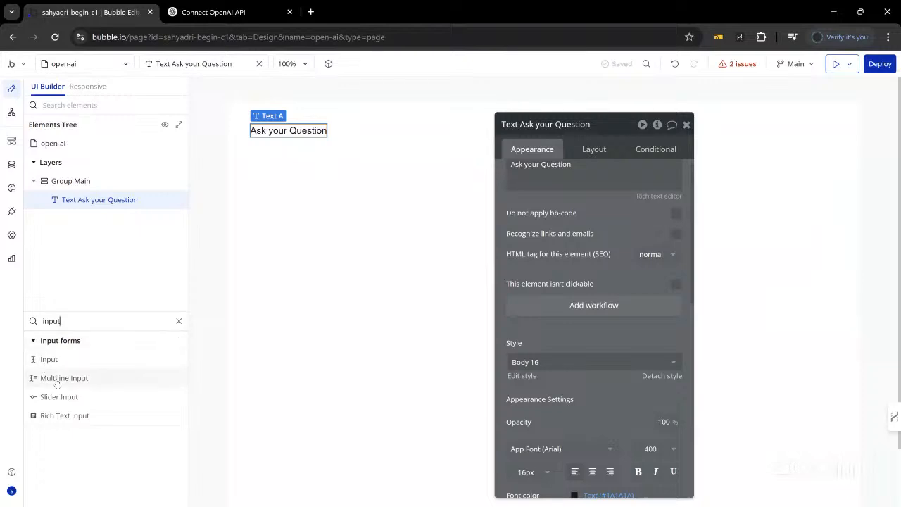
mouse_move(58, 383)
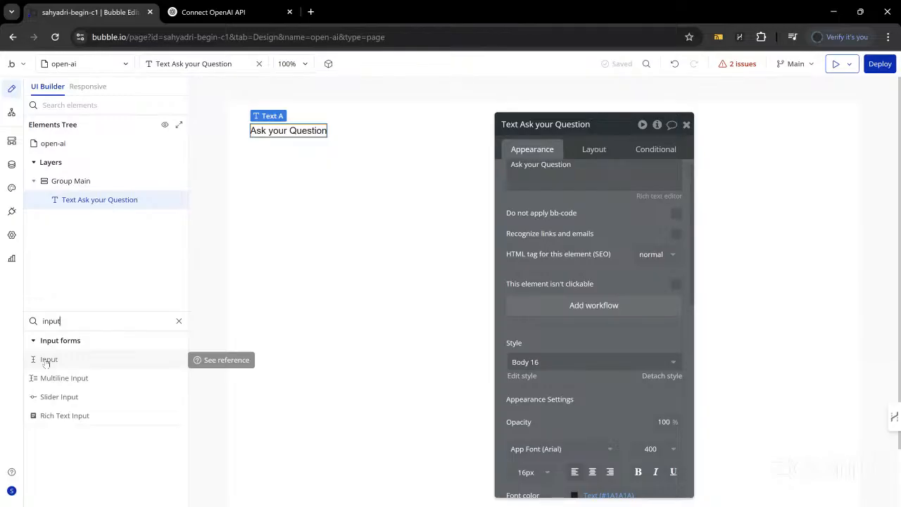
left_click_drag(56, 378, 314, 149)
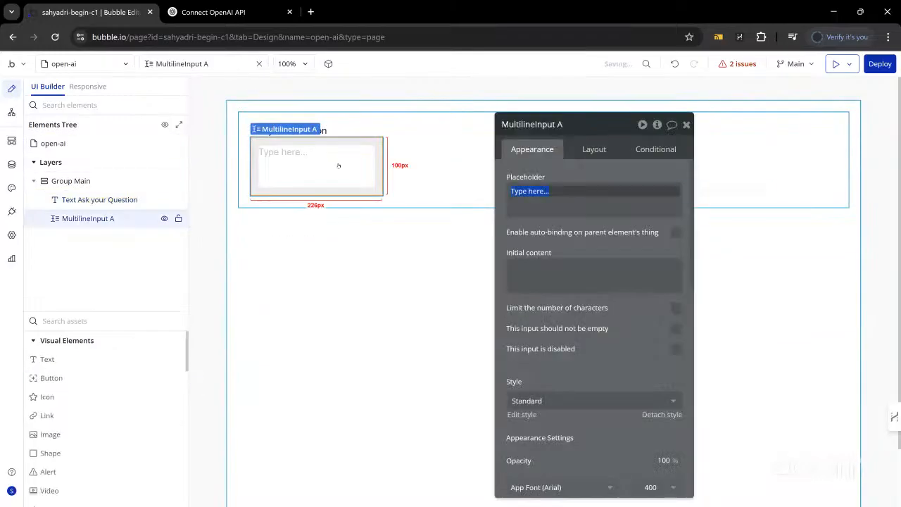
left_click(594, 151)
left_click(675, 288)
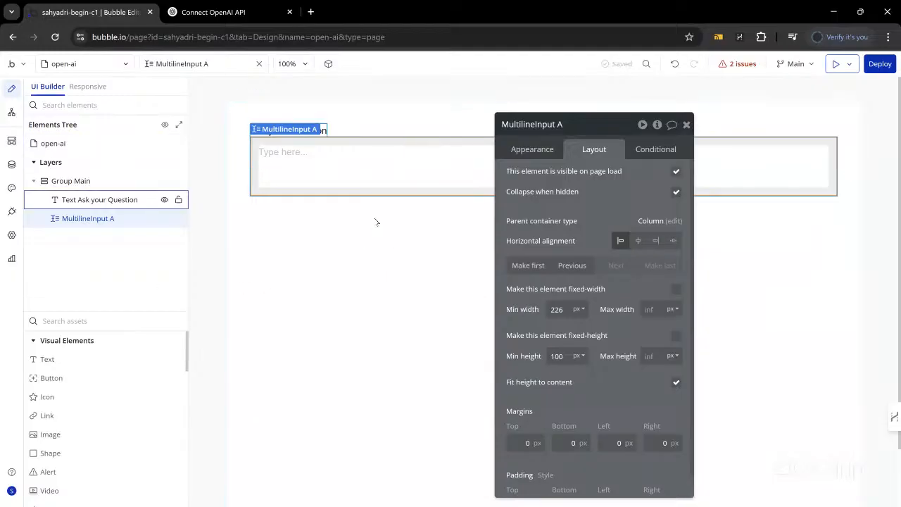
Set the multiline input's placeholder to "Ask your questions here" and close its property editor
left_click(543, 153)
left_click(548, 208)
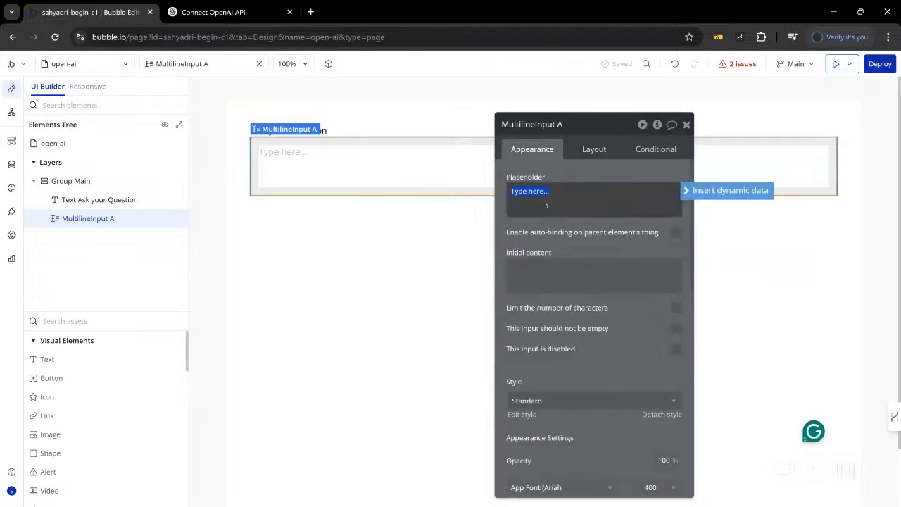
type("Ask your questions here")
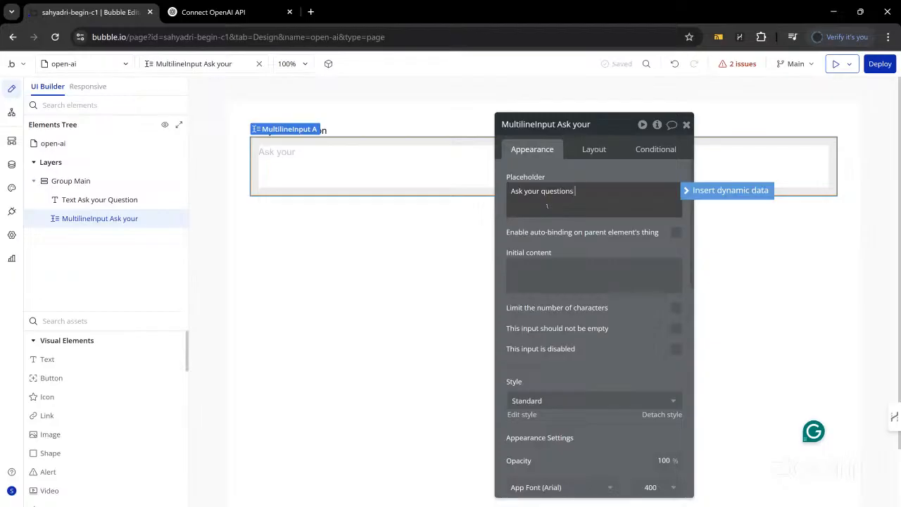
left_click(579, 235)
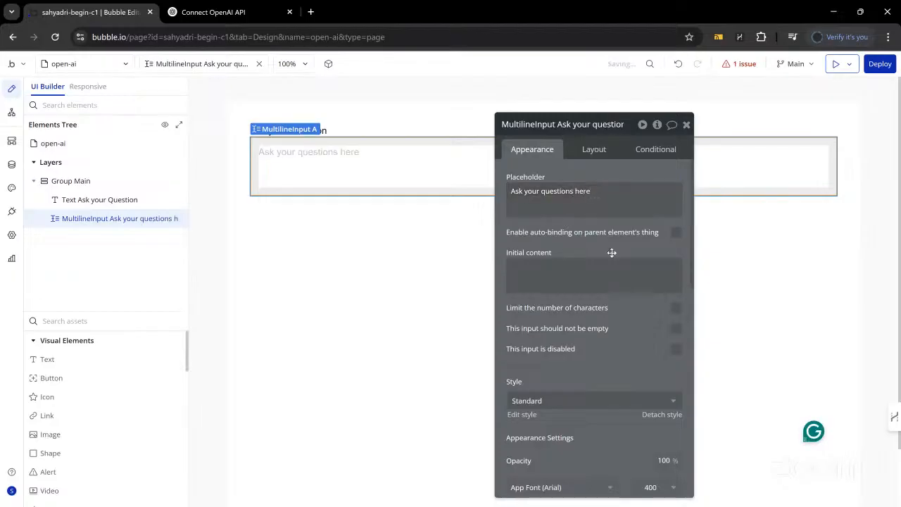
left_click(686, 124)
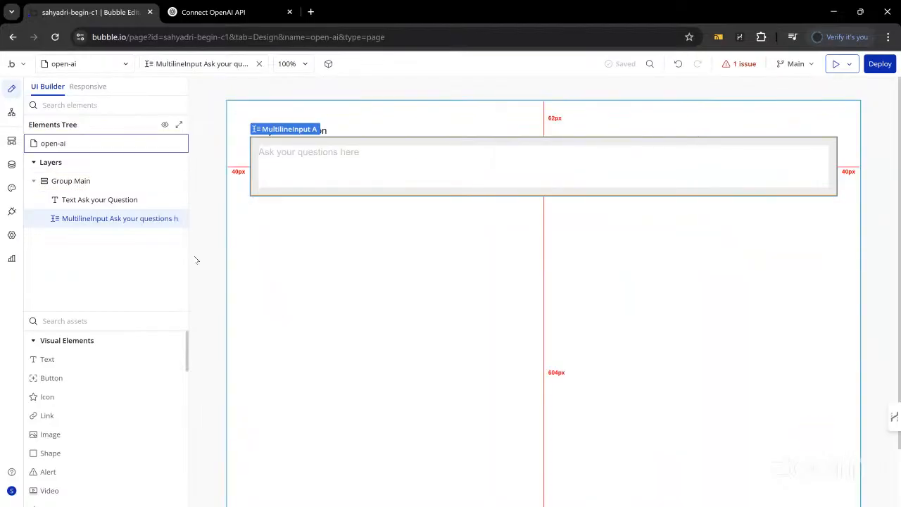
Add a Group inside Group Main, directly below the multiline input
left_click(81, 321)
type("group")
left_click(75, 359)
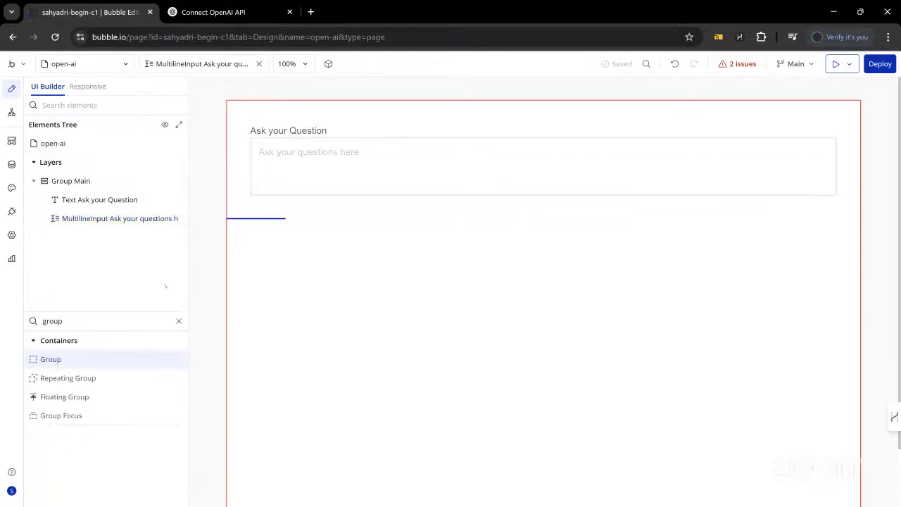
left_click(274, 212)
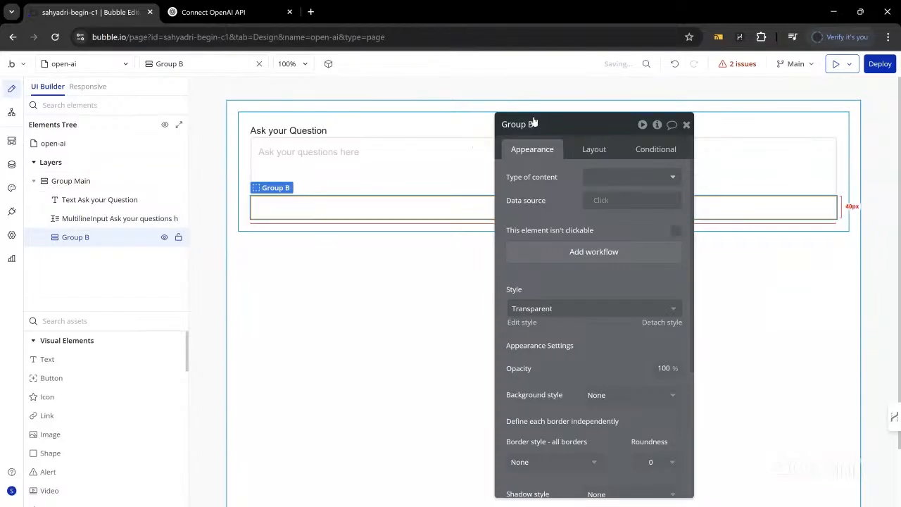
Rename the new group "Group Answer" and close its property editor
left_click(554, 127)
type("aNSW")
key("BackSpace")
key("BackSpace")
key("BackSpace")
key("BackSpace")
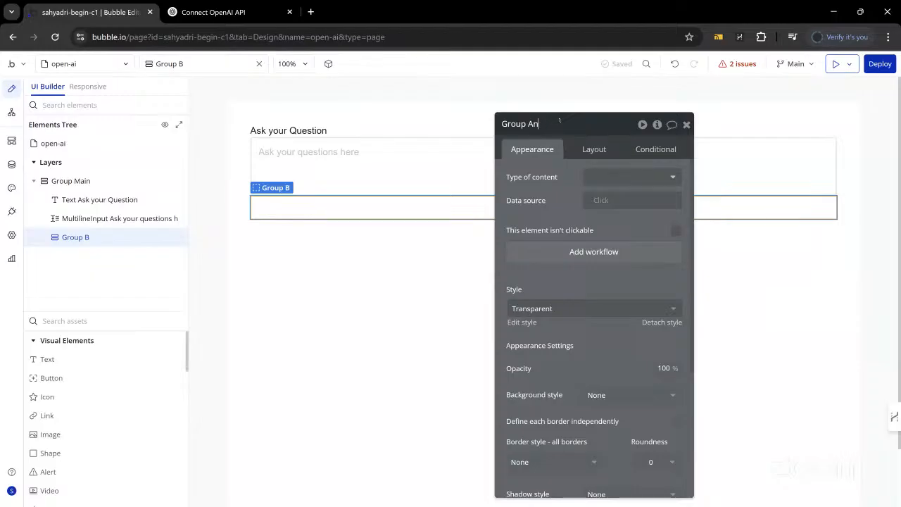
key("BackSpace")
type("=w")
key("BackSpace")
key("BackSpace")
type("wer")
key("Return")
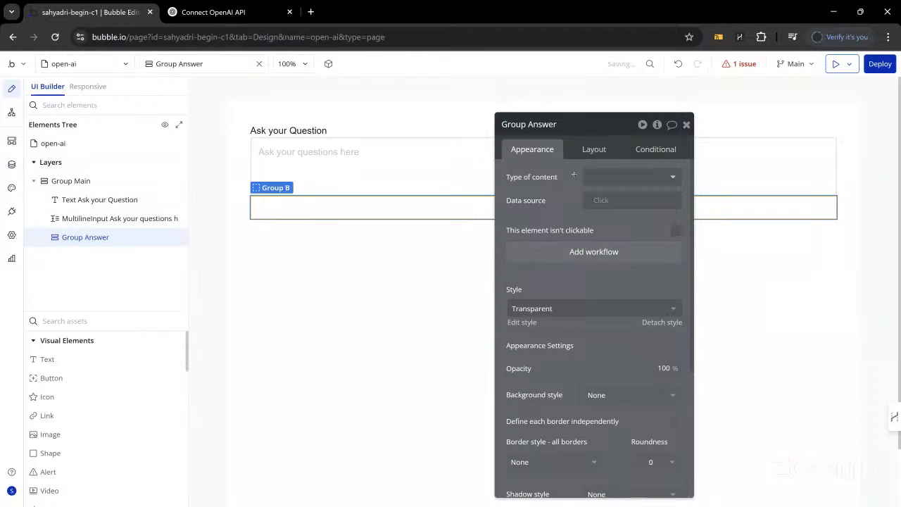
left_click(685, 125)
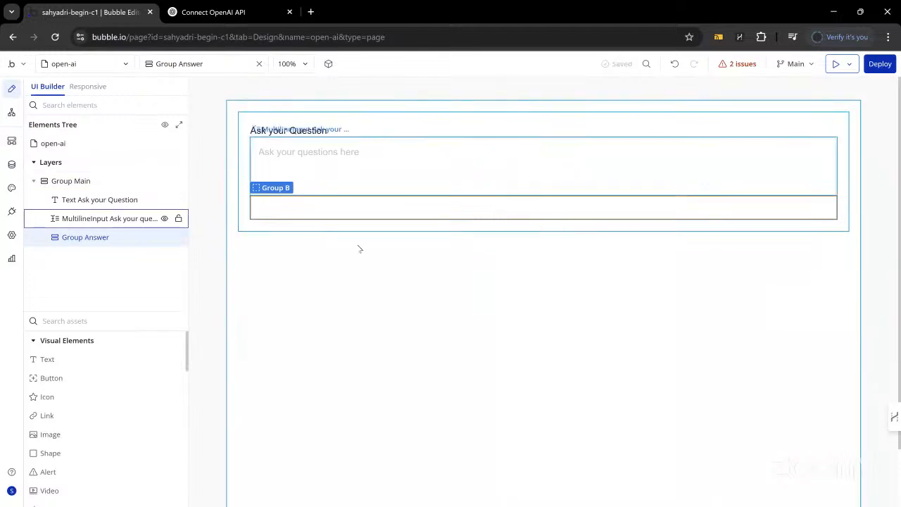
double_click(361, 208)
left_click(601, 179)
scroll(622, 281, "down", 2)
type("open")
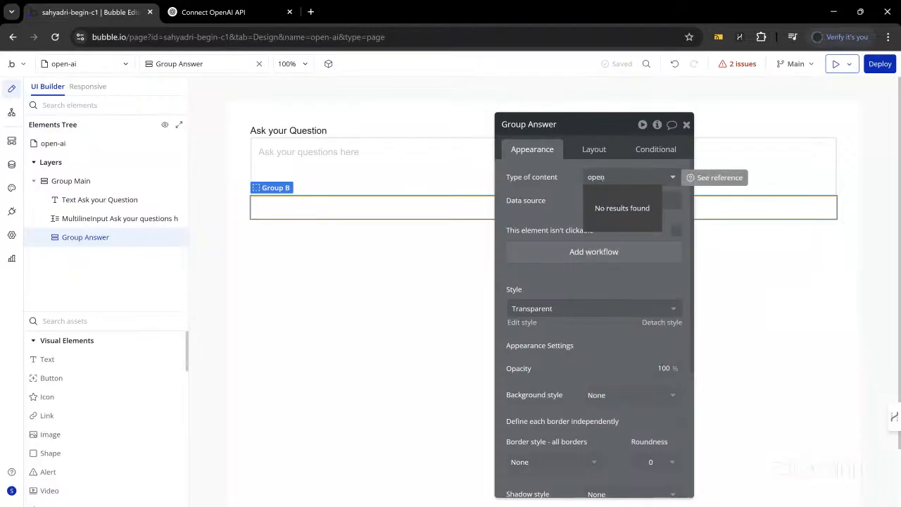
key("BackSpace")
key("BackSpace")
key("BackSpace")
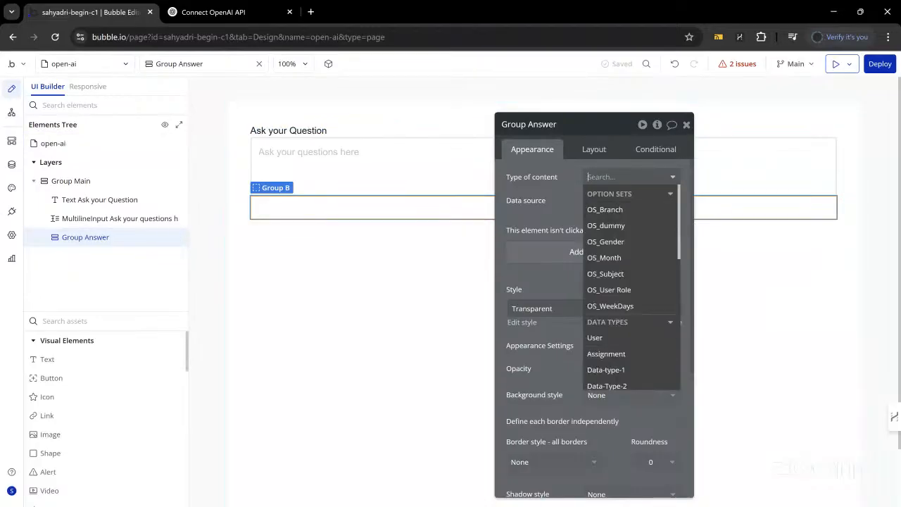
Review the name, use-as setting and body of the chatCompletion call in the API Connector plugin
left_click(11, 210)
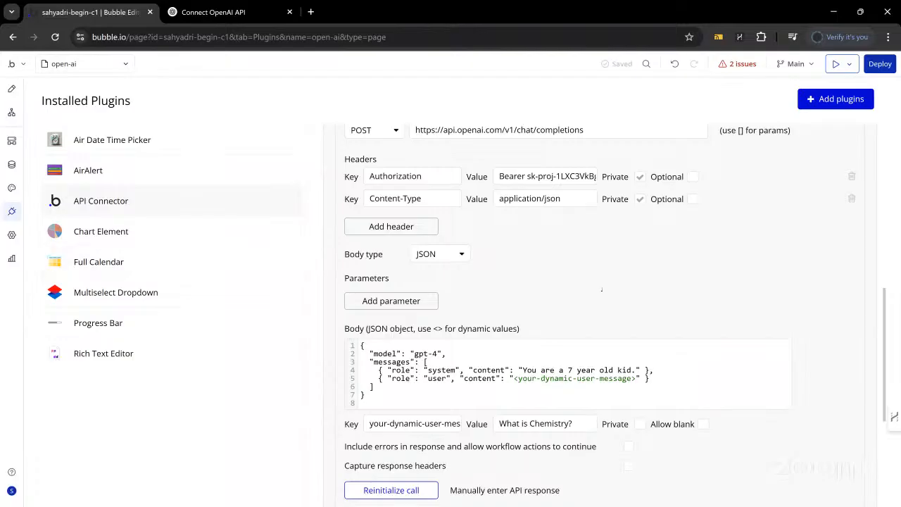
scroll(602, 285, "up", 2)
left_click(619, 226)
left_click(622, 263)
scroll(574, 317, "down", 4)
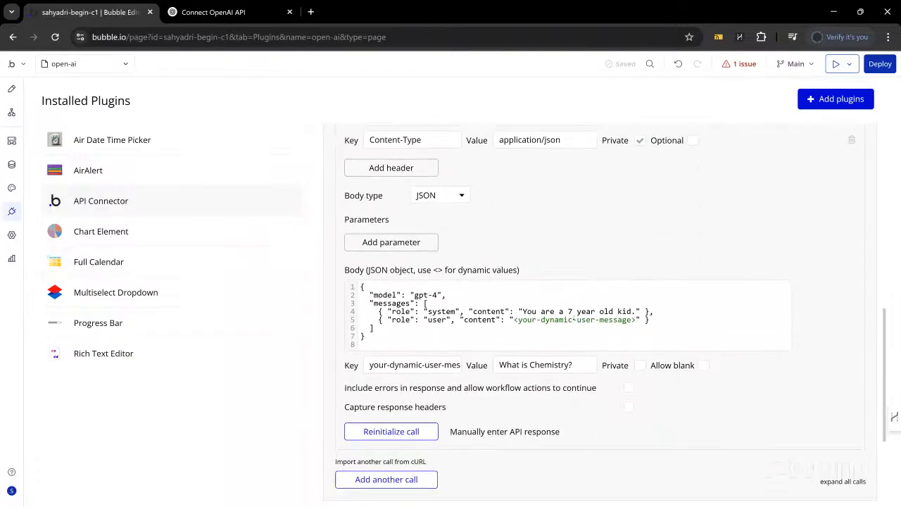
scroll(572, 318, "up", 3)
scroll(571, 317, "up", 2)
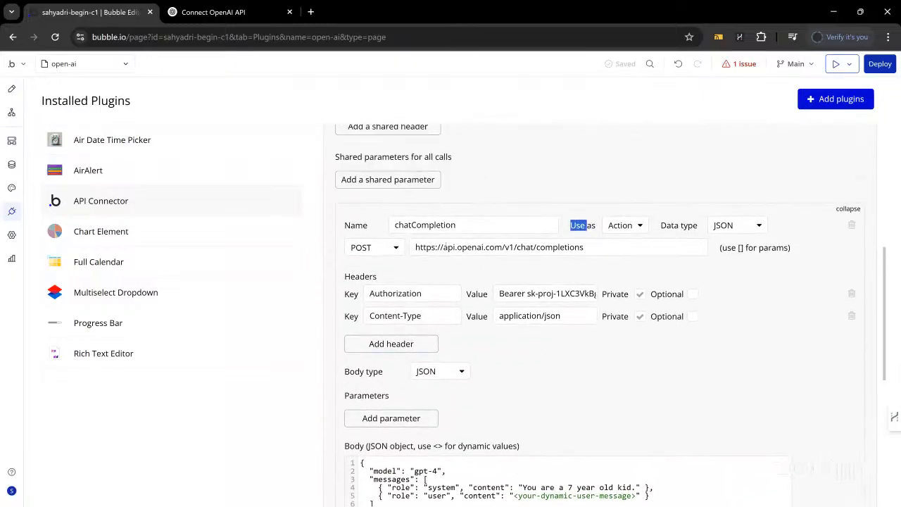
Set Group Answer's type of content to chatCompletion and close its property editor
left_click(12, 88)
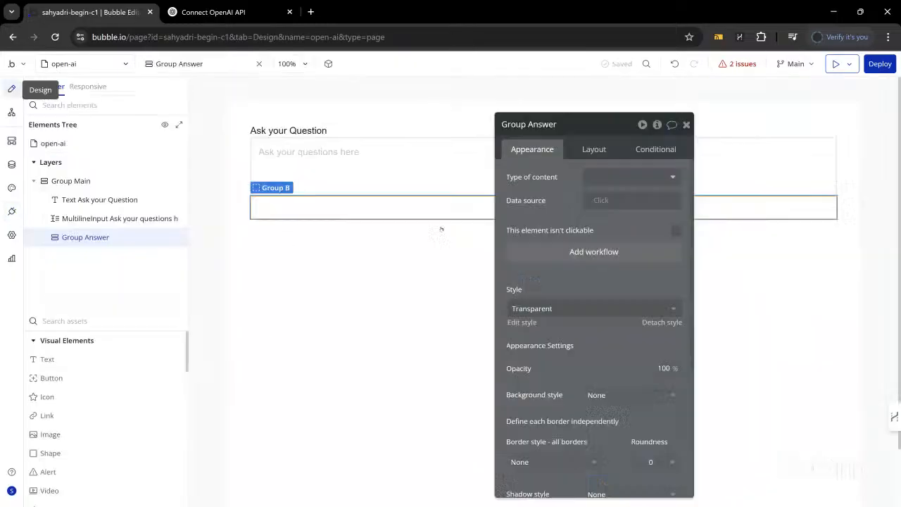
left_click(615, 182)
type("chat")
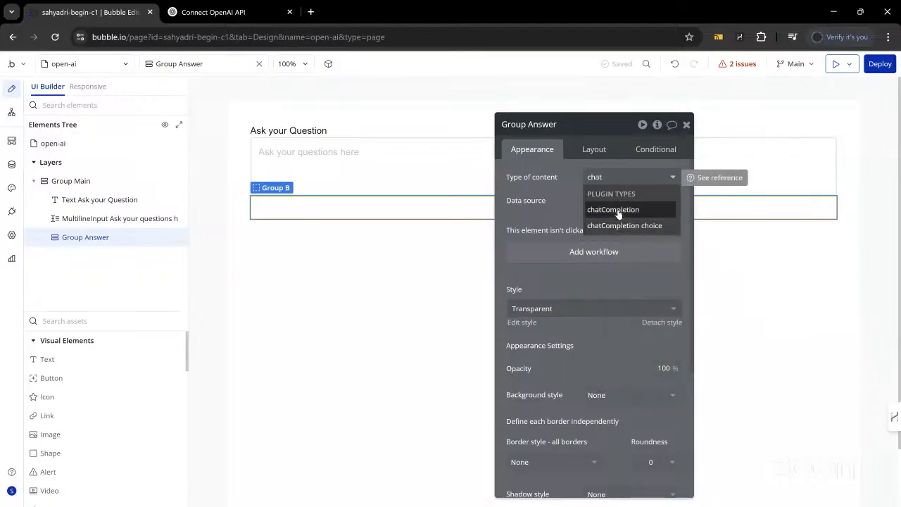
left_click(615, 209)
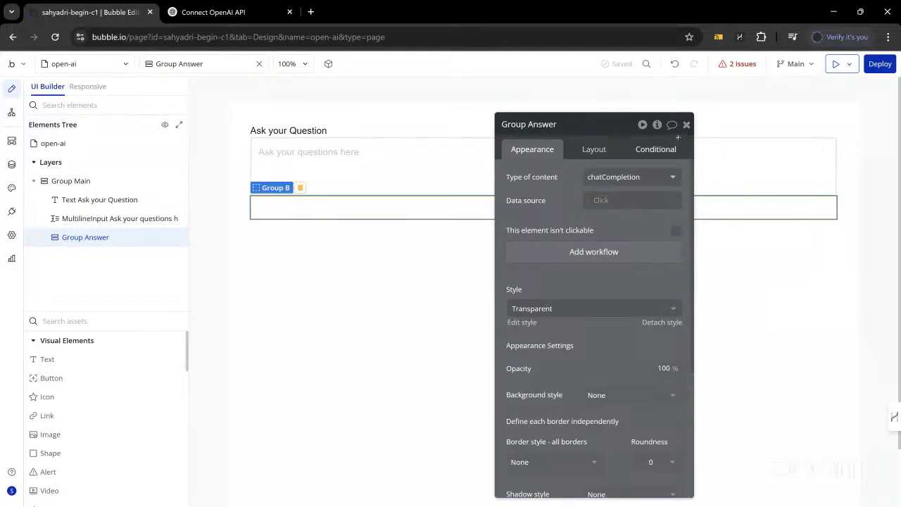
left_click(687, 124)
Add a Text element inside Group Answer with the dynamic content Parent group's chatCompletion's choices
left_click_drag(50, 359, 277, 207)
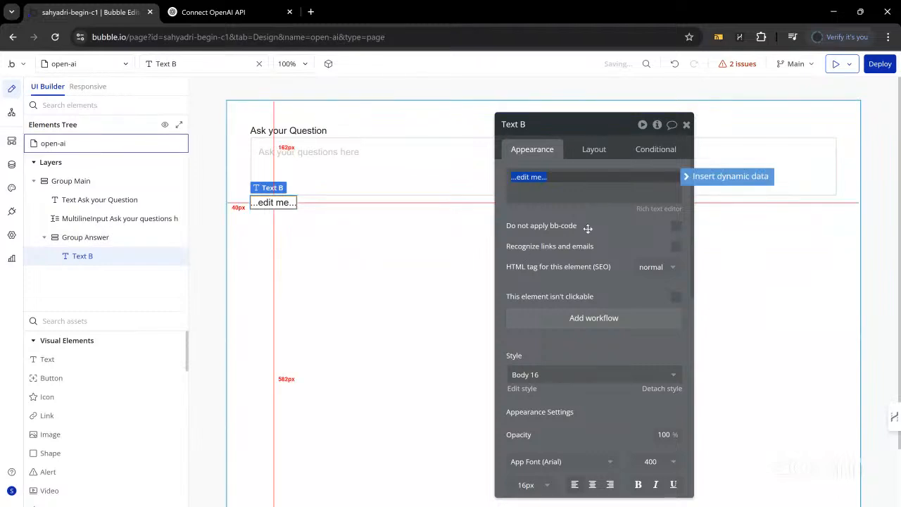
left_click(693, 179)
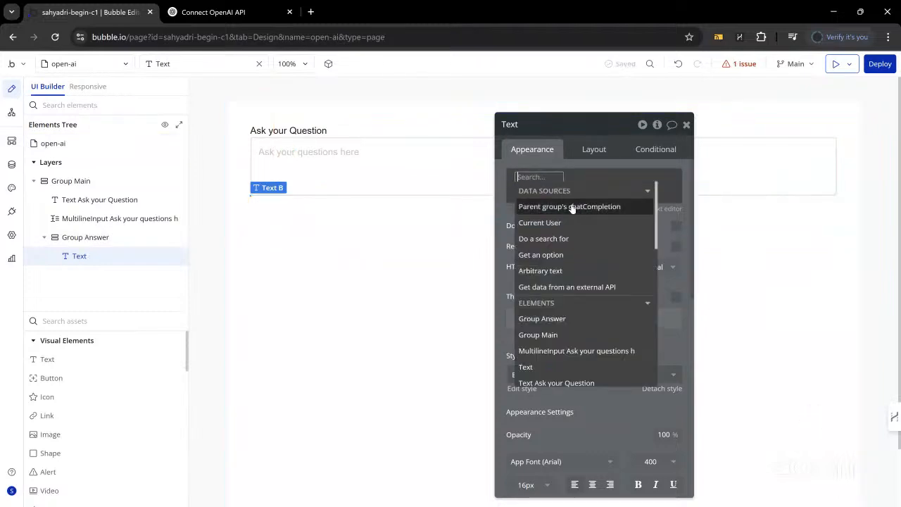
left_click(570, 206)
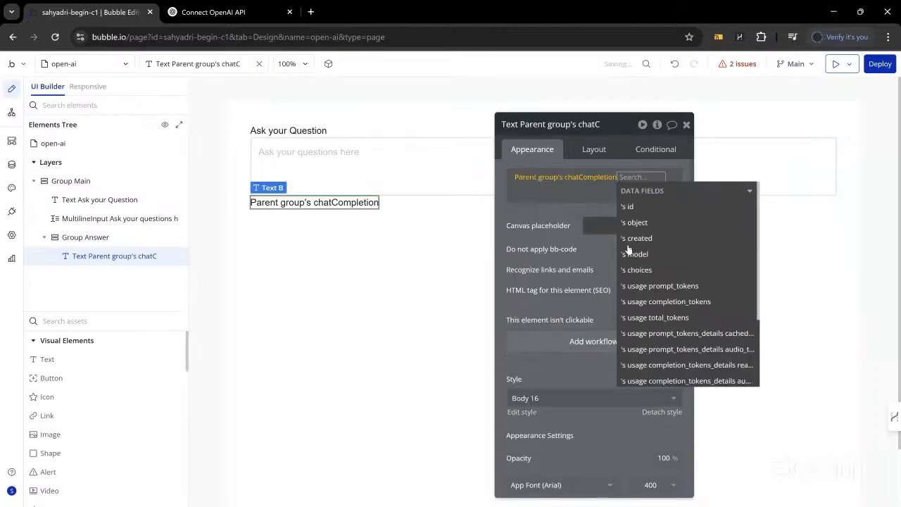
left_click(637, 270)
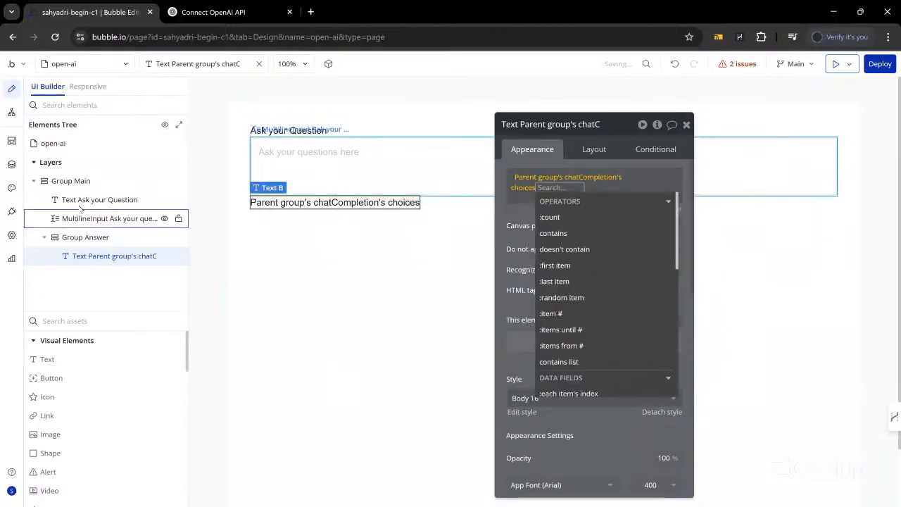
Examine the choices list in the chatCompletion call's stored API response, close it without saving, and return to the page design
left_click(11, 211)
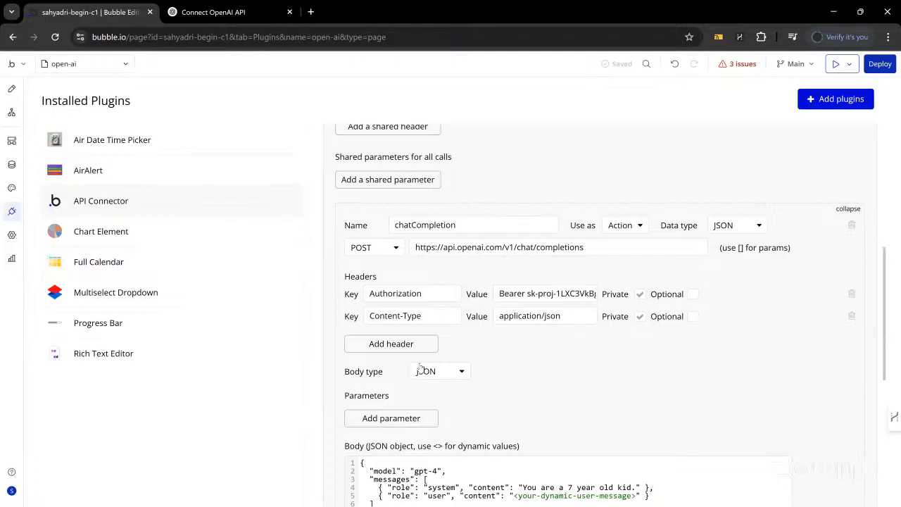
scroll(421, 368, "down", 4)
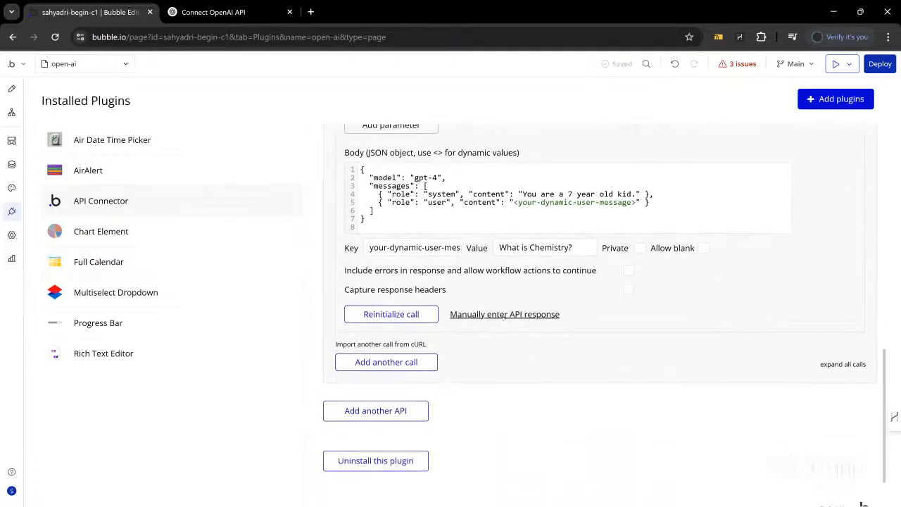
left_click(502, 315)
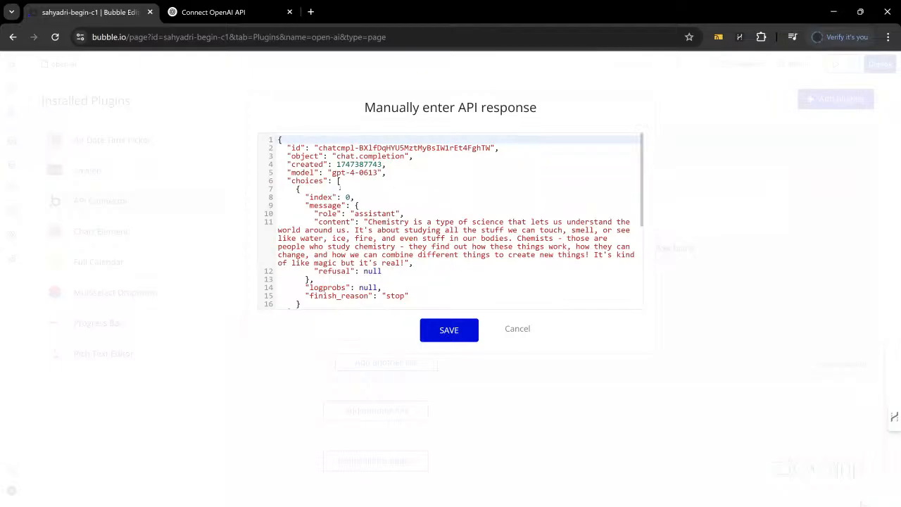
left_click_drag(287, 180, 306, 295)
scroll(303, 246, "down", 2)
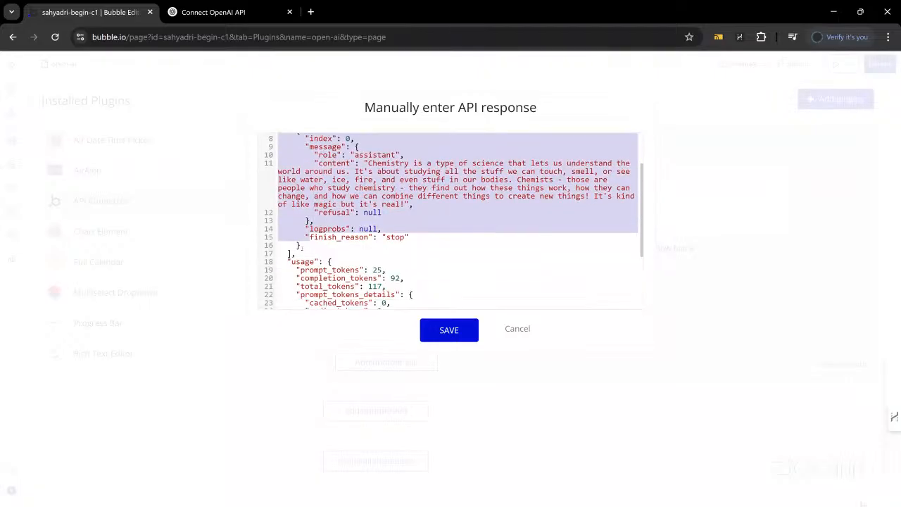
left_click(301, 252)
scroll(318, 254, "up", 2)
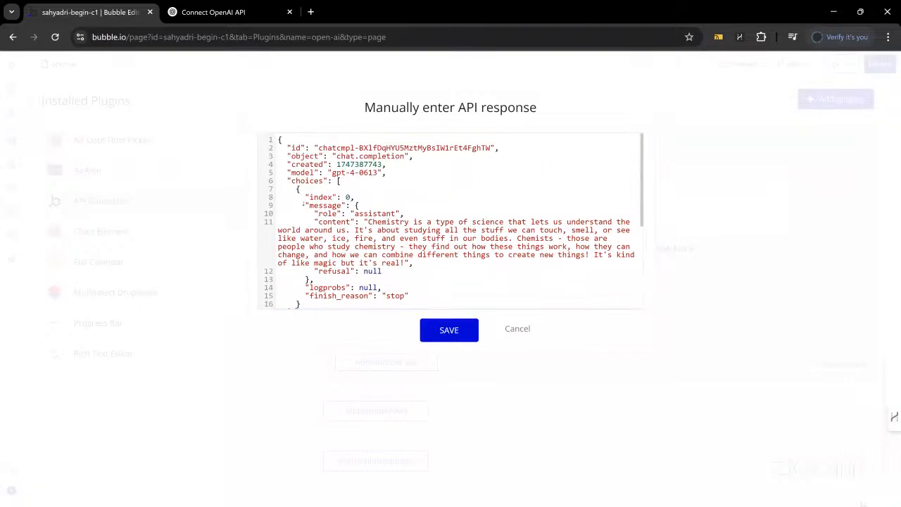
left_click(338, 181)
left_click(338, 181)
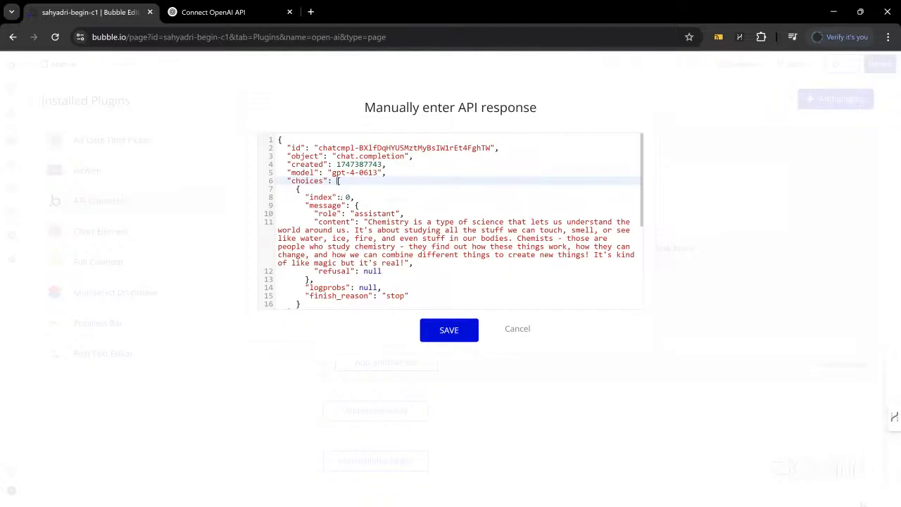
left_click(296, 189)
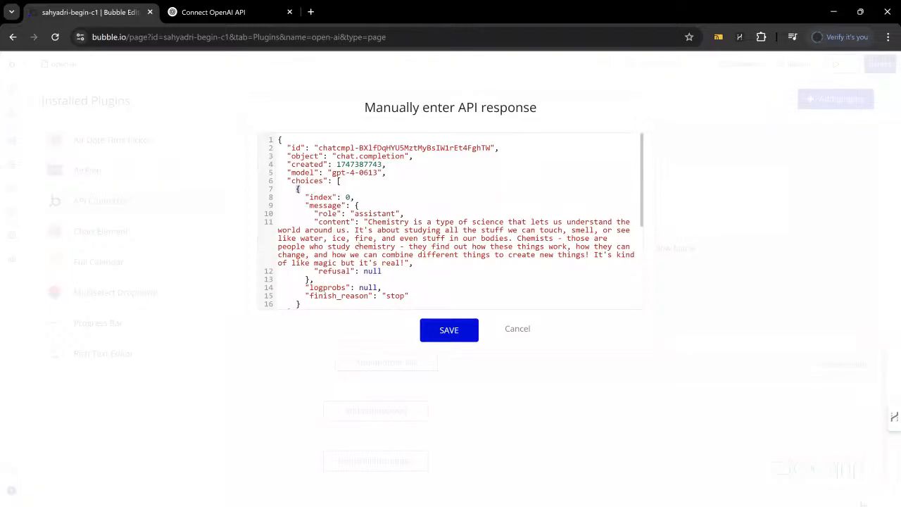
scroll(357, 244, "down", 2)
double_click(312, 181)
left_click_drag(338, 181, 290, 253)
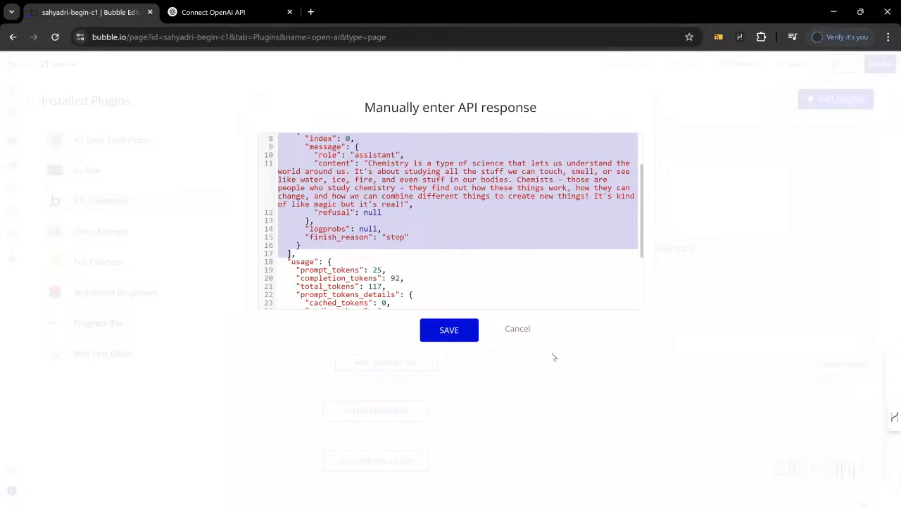
left_click(518, 329)
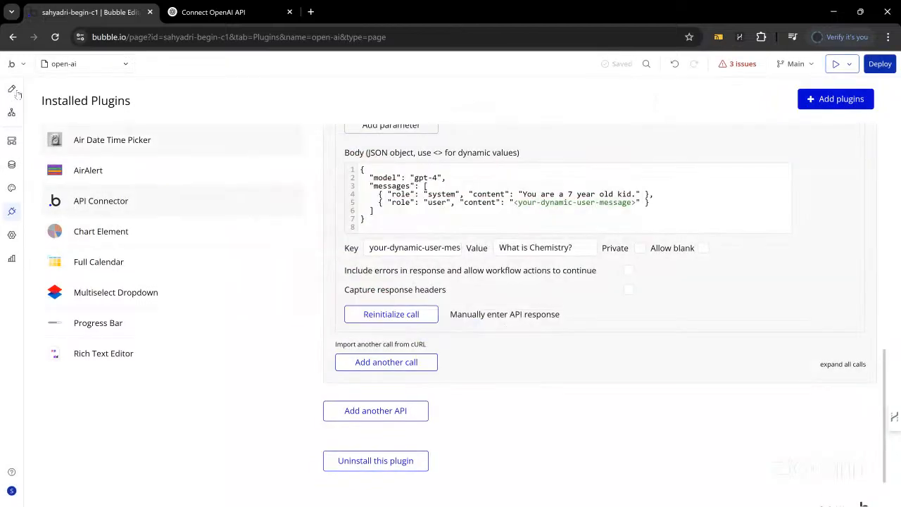
left_click(11, 88)
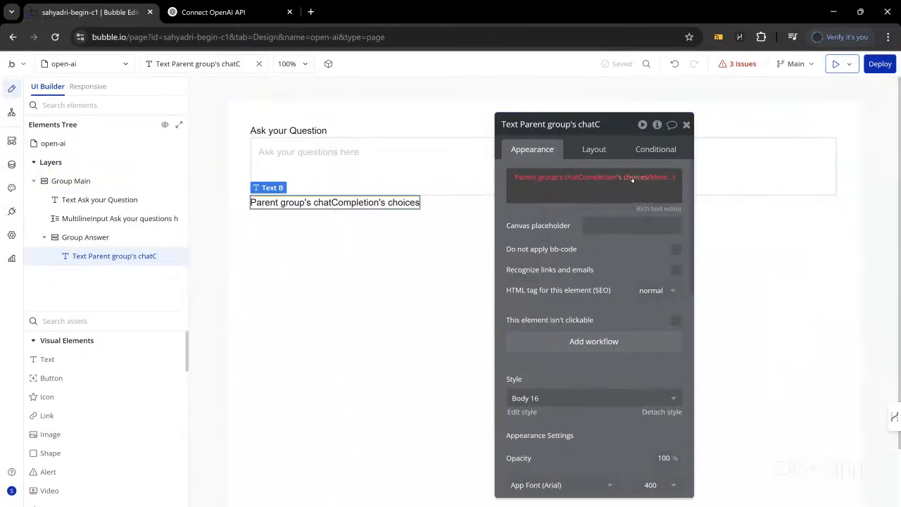
Extend the answer text's dynamic expression from the chatCompletion's choices with :first item
left_click(662, 177)
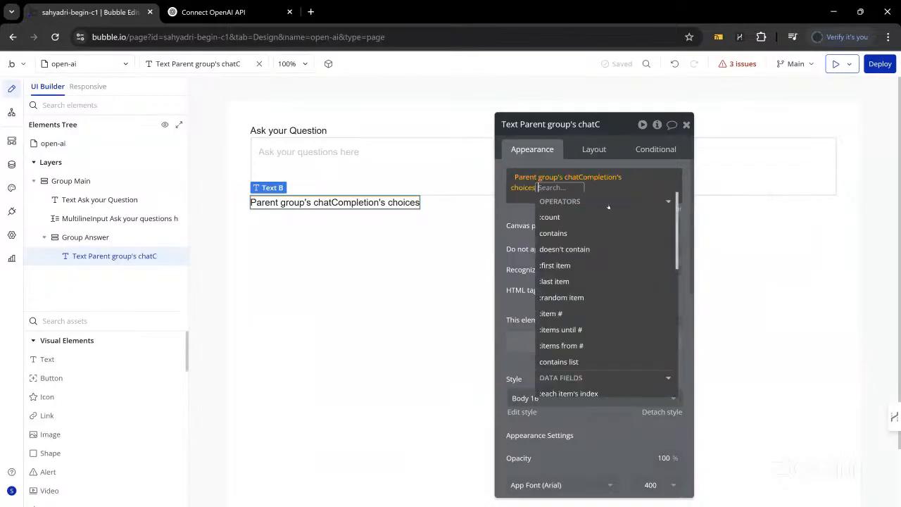
left_click(553, 266)
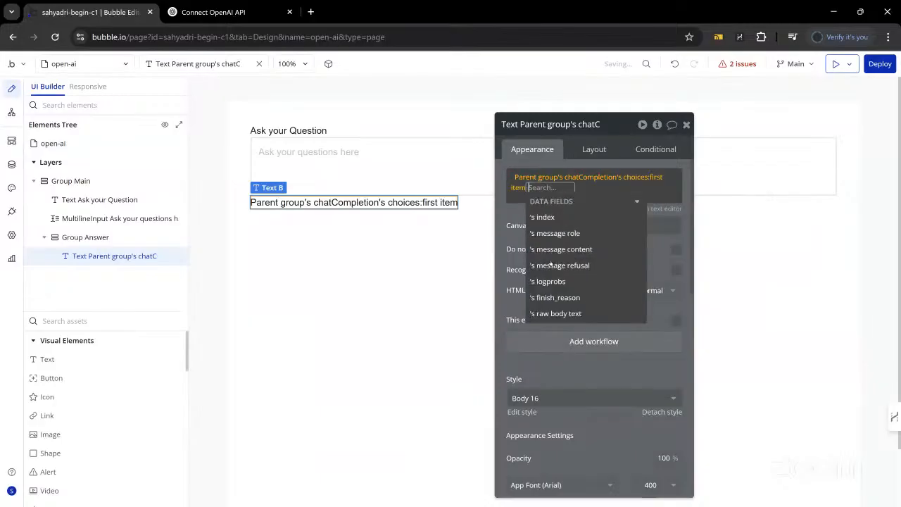
left_click(514, 211)
Examine the message's role, content and refusal fields in the chatCompletion call's stored API response, close it without saving, and return to the page design
left_click(11, 211)
left_click(467, 314)
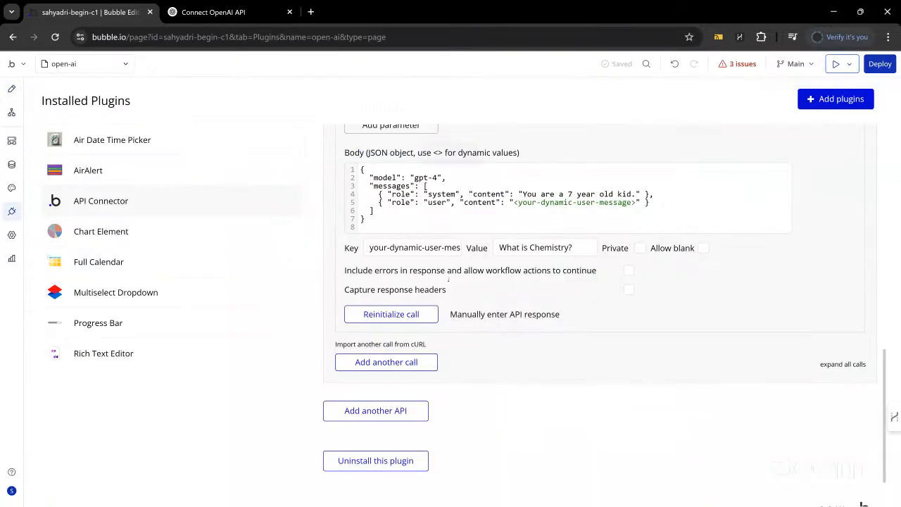
left_click_drag(295, 189, 301, 304)
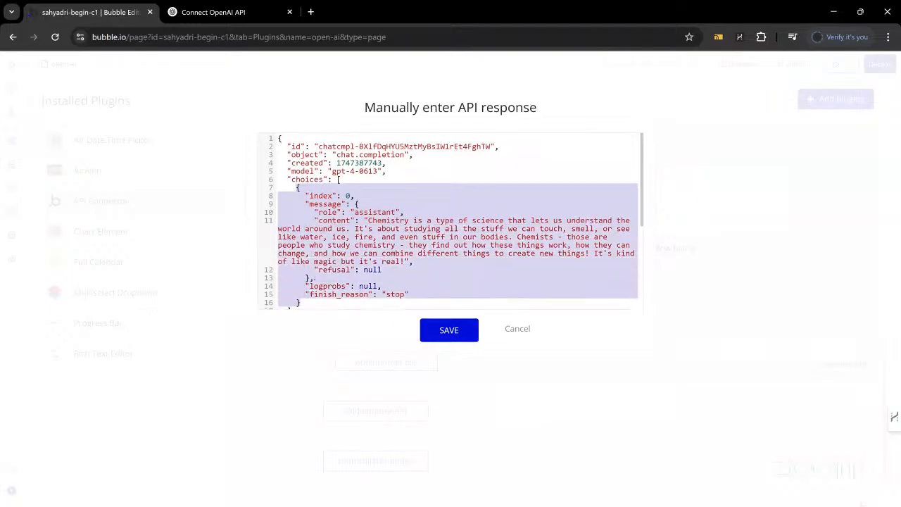
scroll(451, 221, "down", 2)
scroll(451, 221, "up", 2)
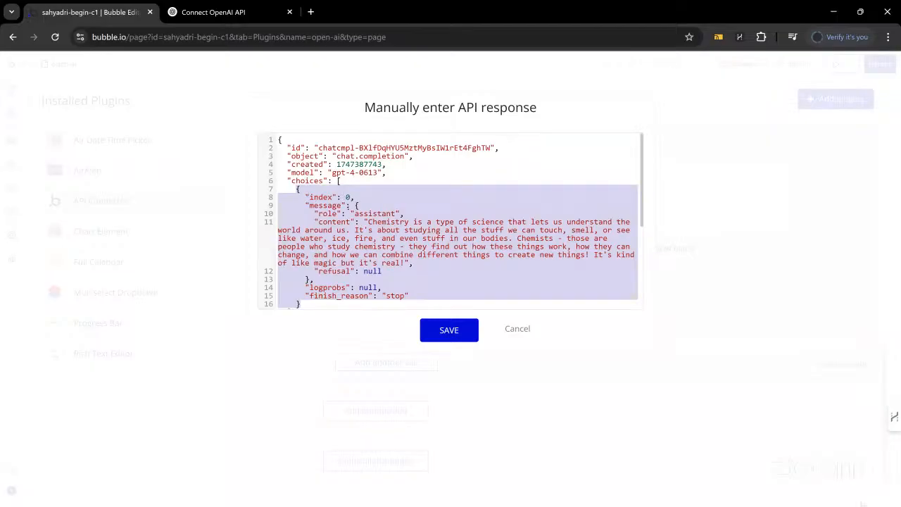
left_click(346, 213)
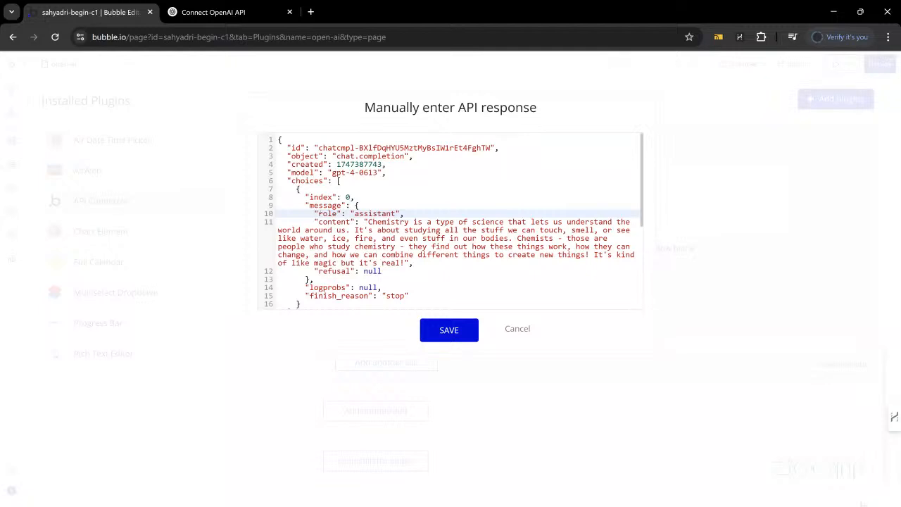
left_click_drag(315, 213, 398, 213)
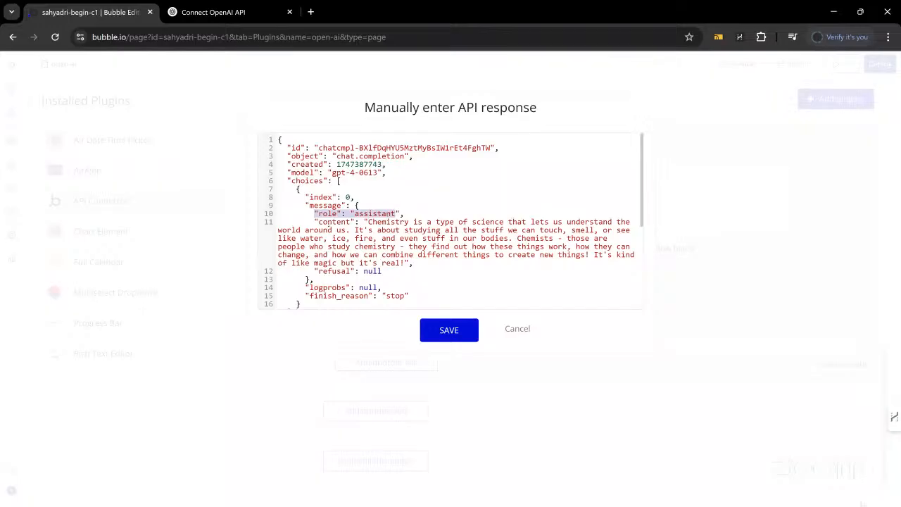
double_click(334, 222)
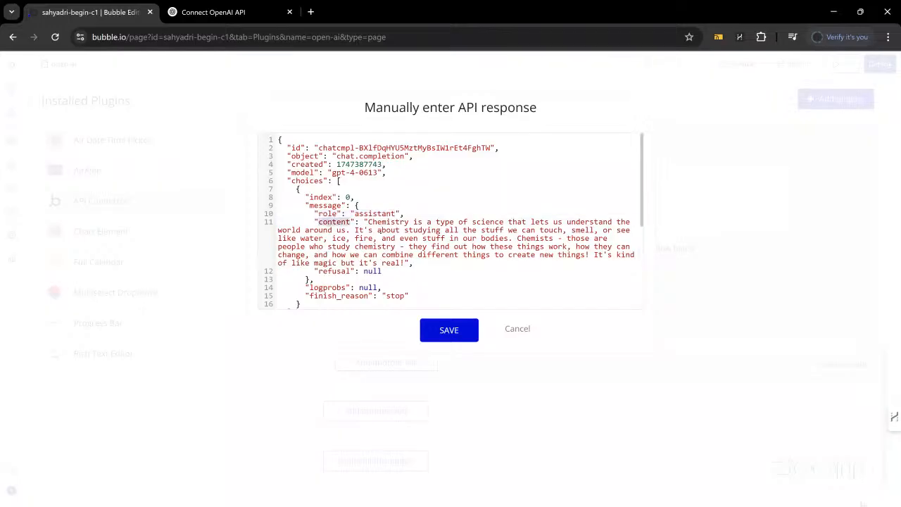
double_click(334, 271)
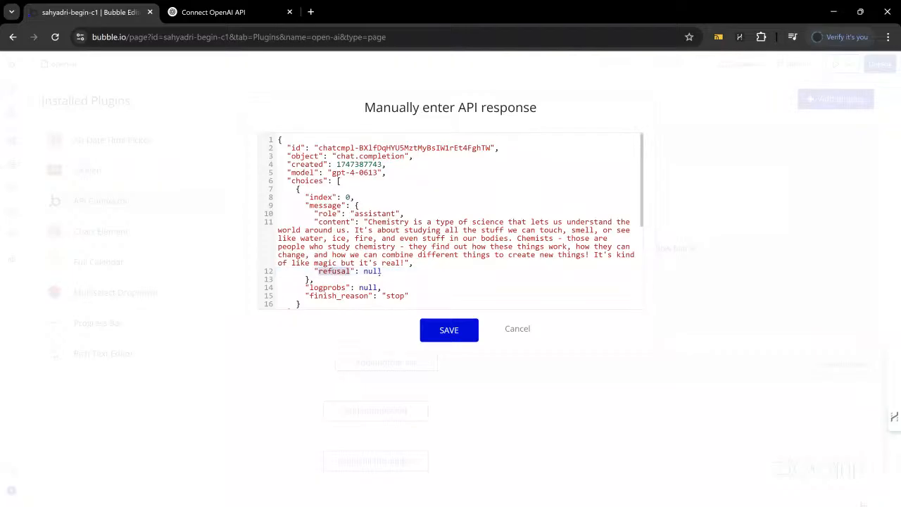
double_click(372, 271)
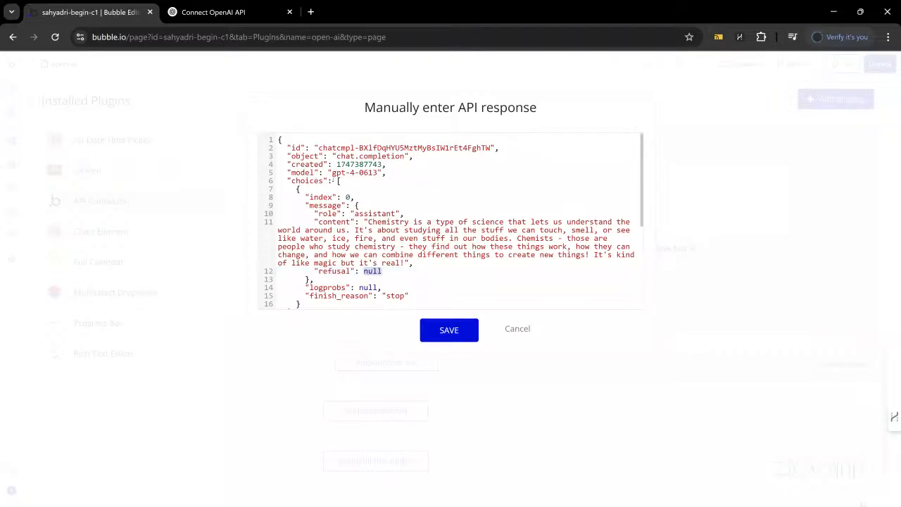
double_click(330, 206)
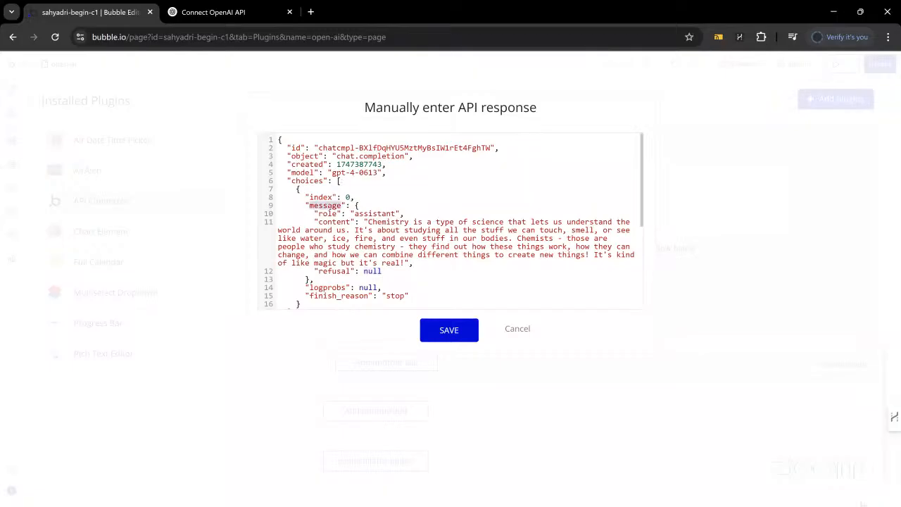
double_click(331, 222)
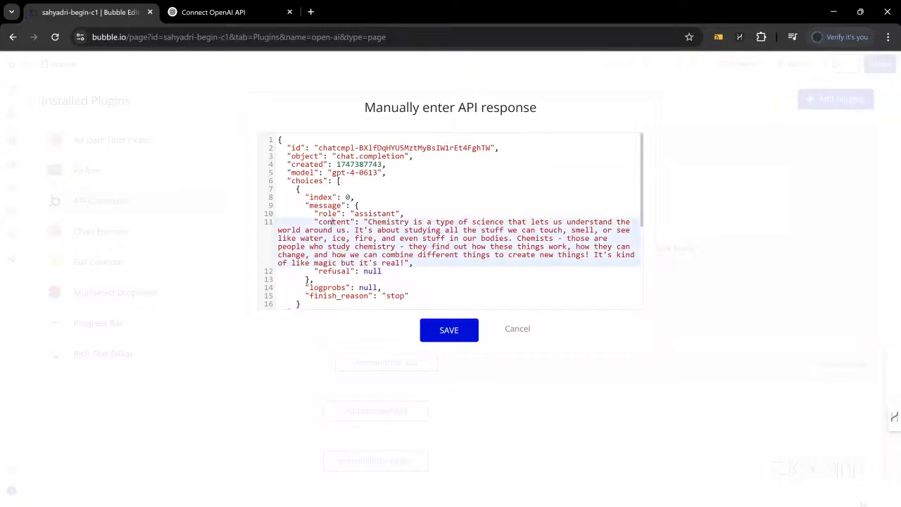
left_click(513, 329)
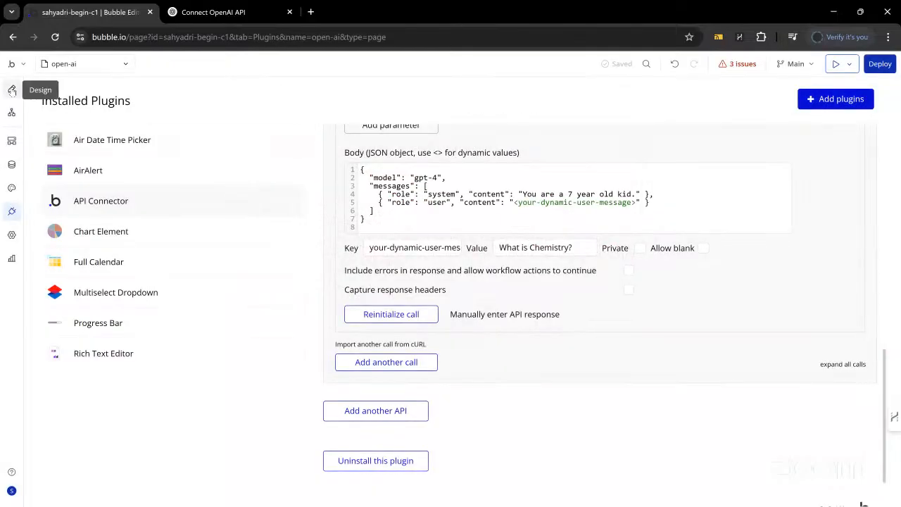
left_click(12, 90)
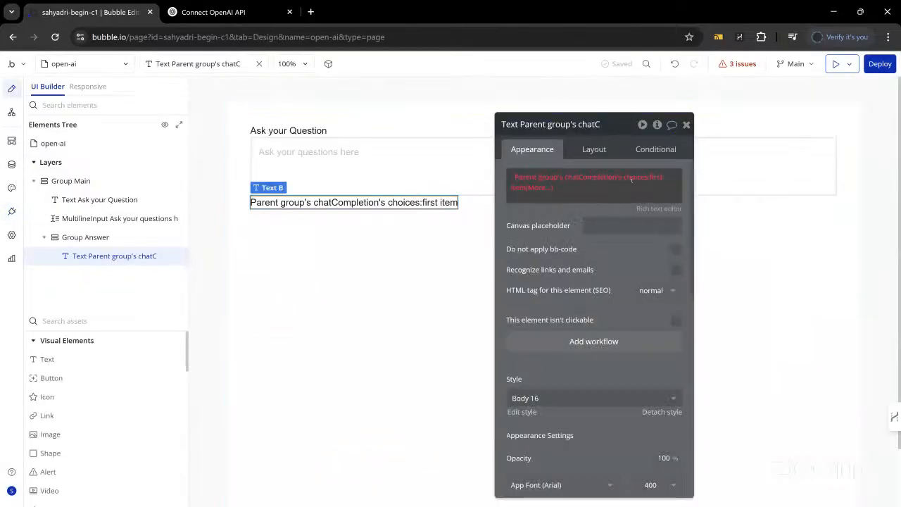
Complete the answer text's expression with the first item's message content and turn off Fit width to content for this element
left_click(533, 188)
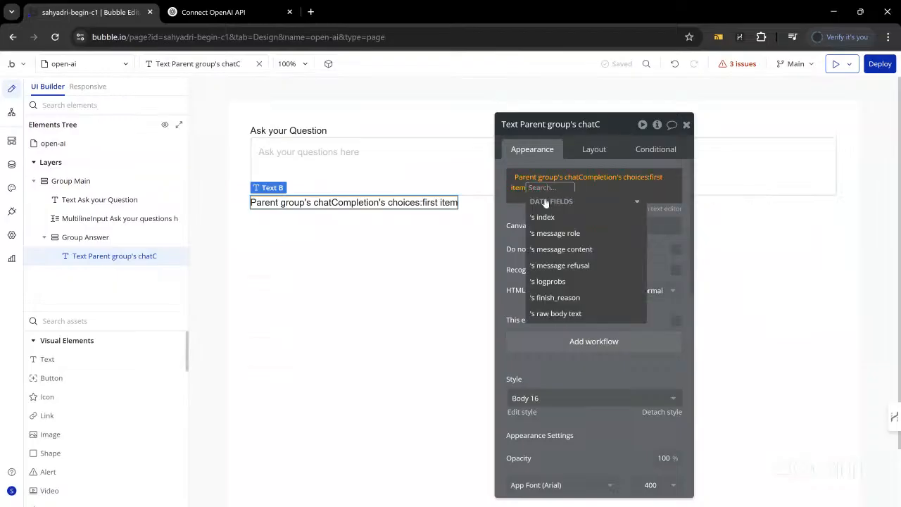
left_click(563, 249)
left_click(555, 214)
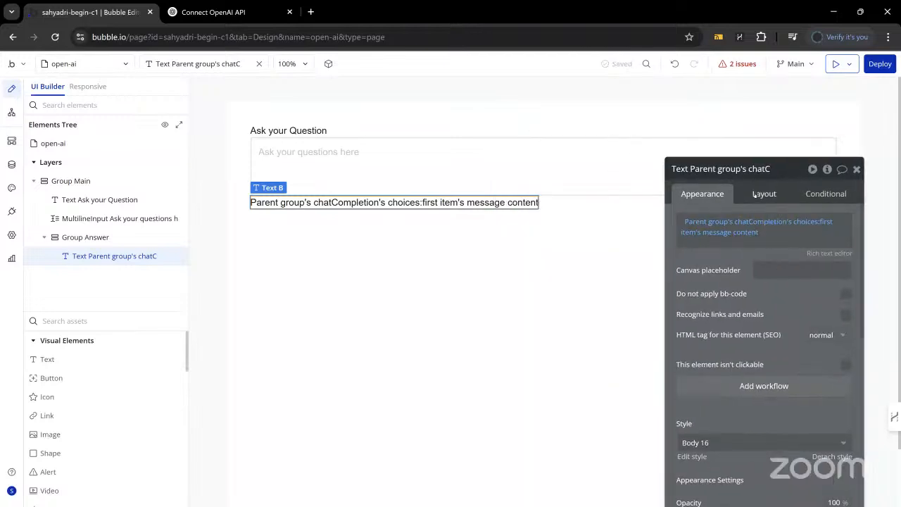
left_click(763, 194)
left_click(846, 380)
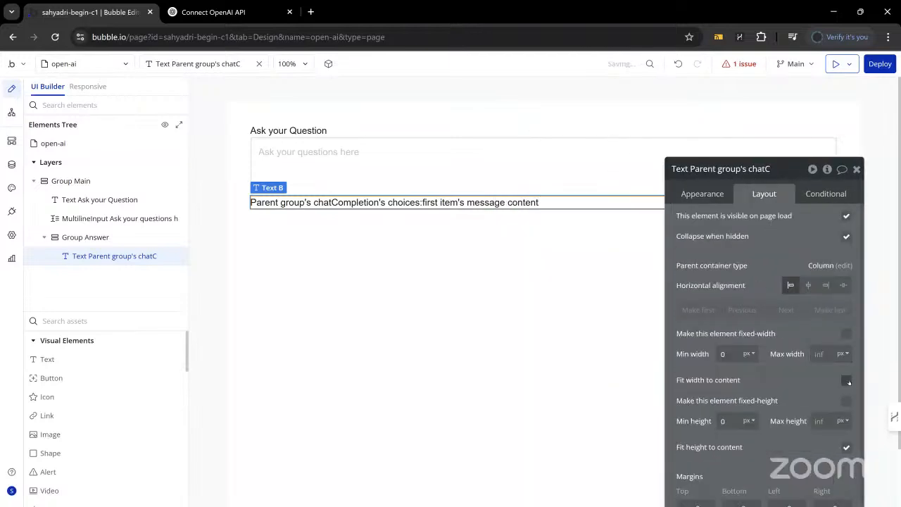
Apply gap spacing between elements in Group Main with a row gap of 20 px
left_click(558, 133)
left_click(846, 268)
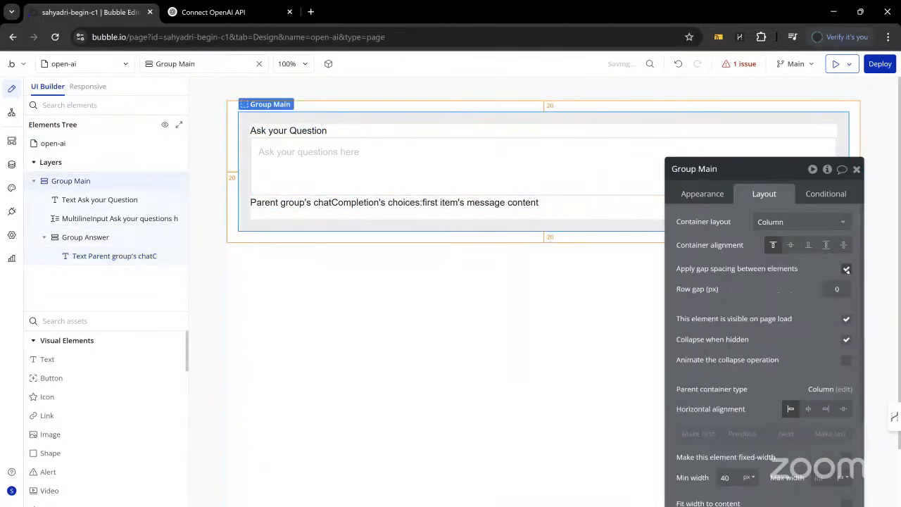
double_click(835, 288)
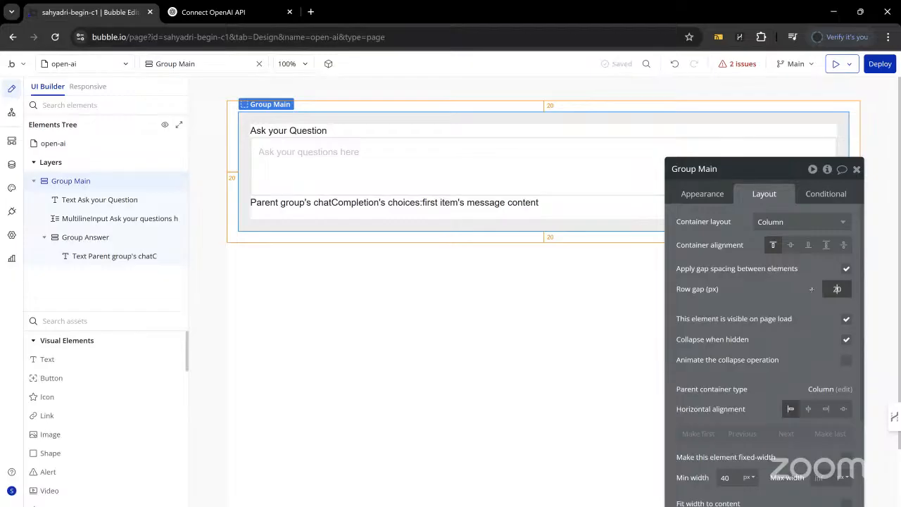
type("20")
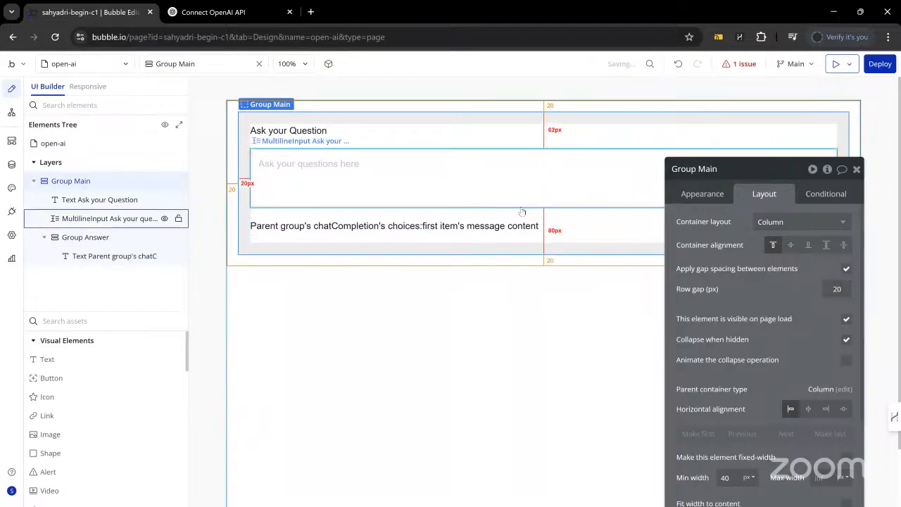
Make the Ask your Question heading text bold
left_click(304, 132)
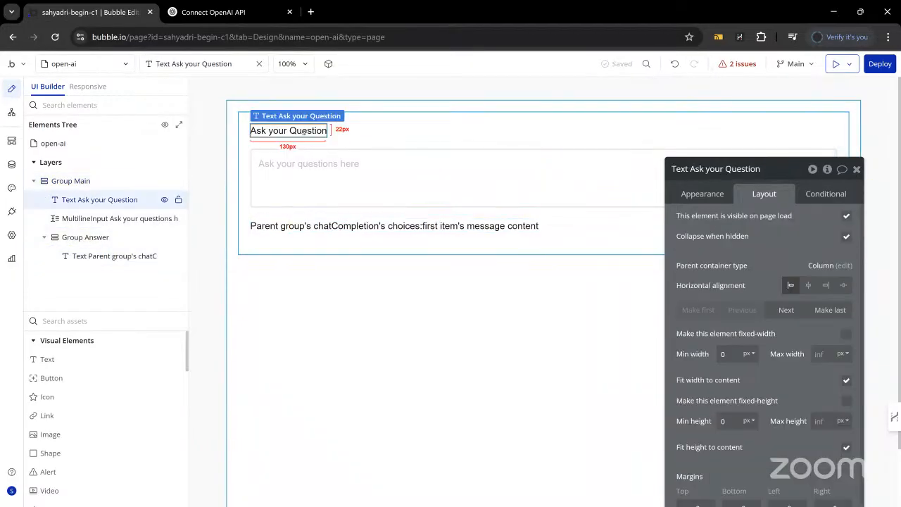
left_click(702, 193)
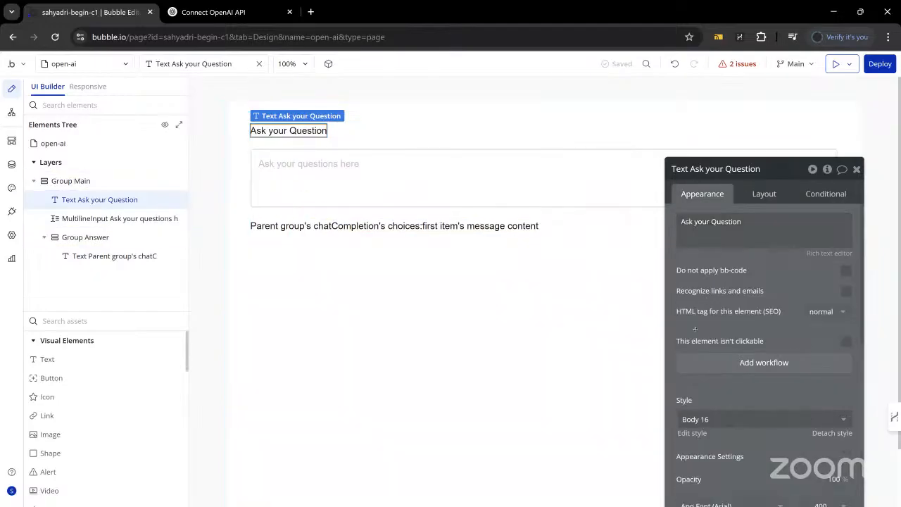
scroll(695, 329, "down", 1)
left_click(808, 411)
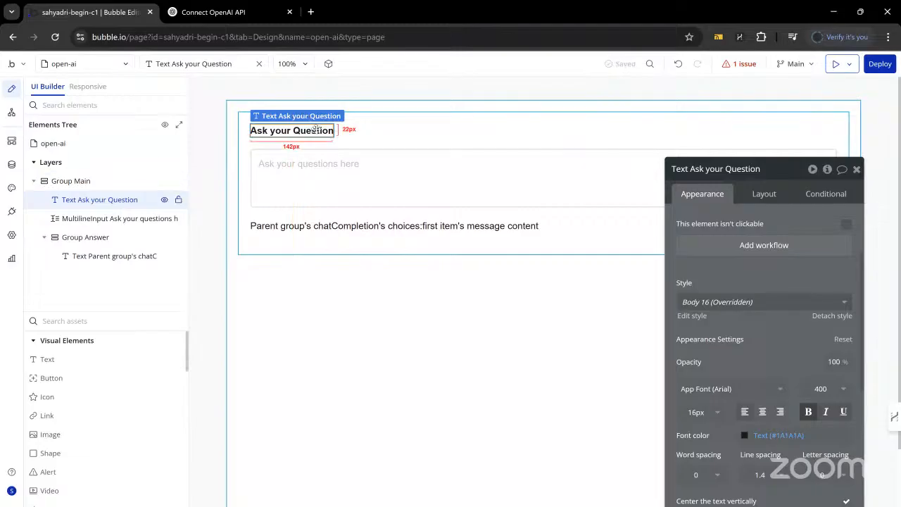
Duplicate the Ask your Question heading and move the copy below the multiline input
key("ctrl+d")
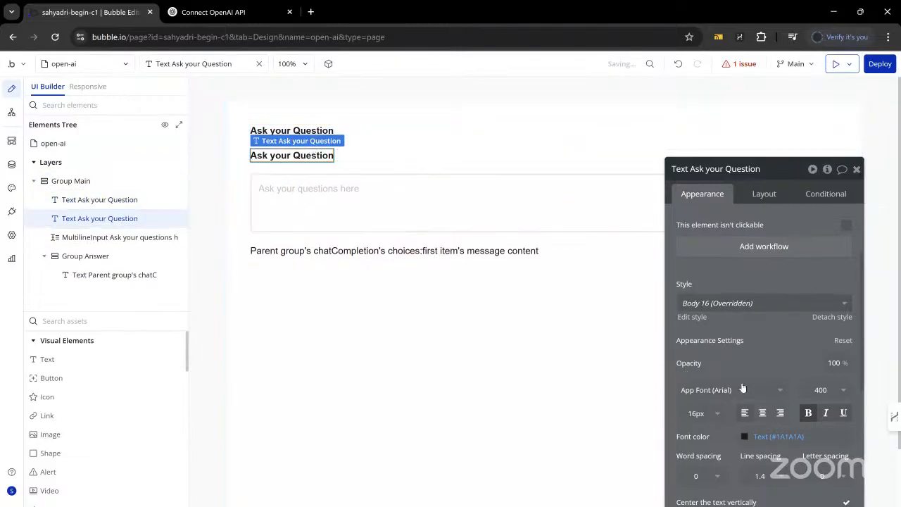
left_click(763, 196)
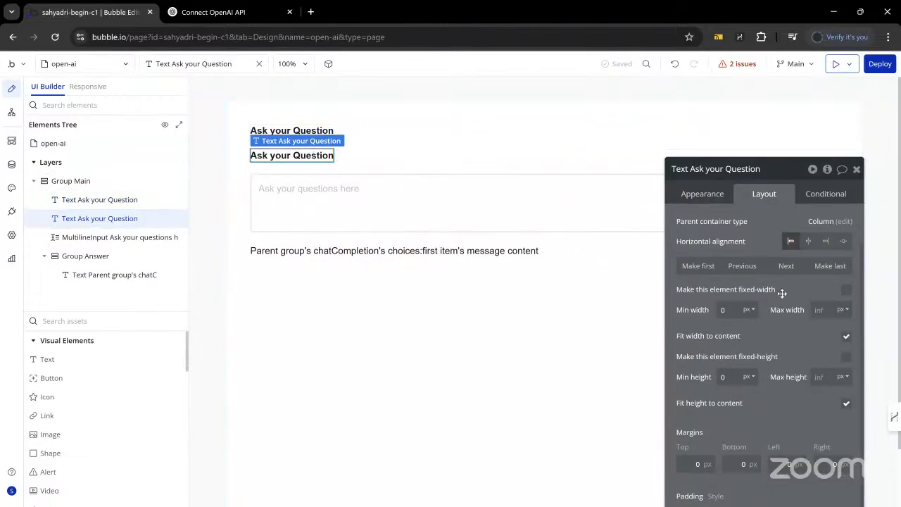
left_click(787, 269)
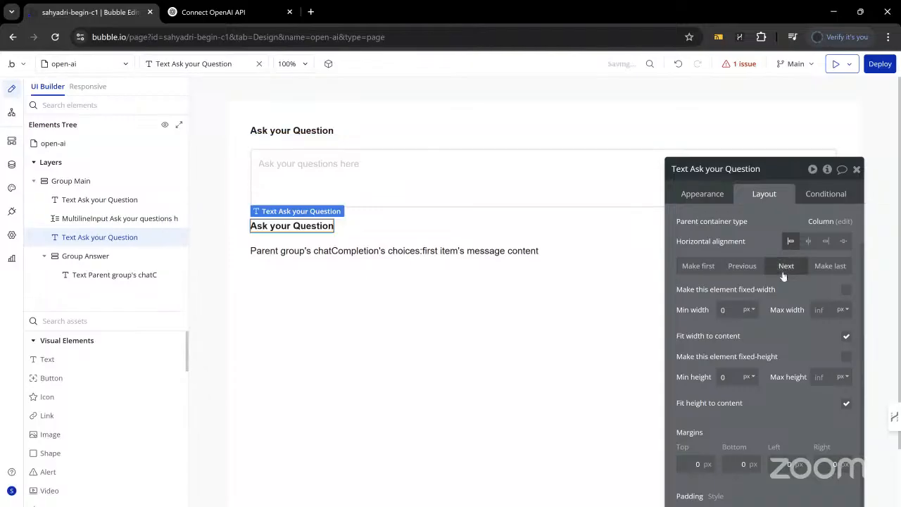
Change the text of the copied heading above Group Answer to "Asnwer"
left_click(706, 193)
triple_click(710, 222)
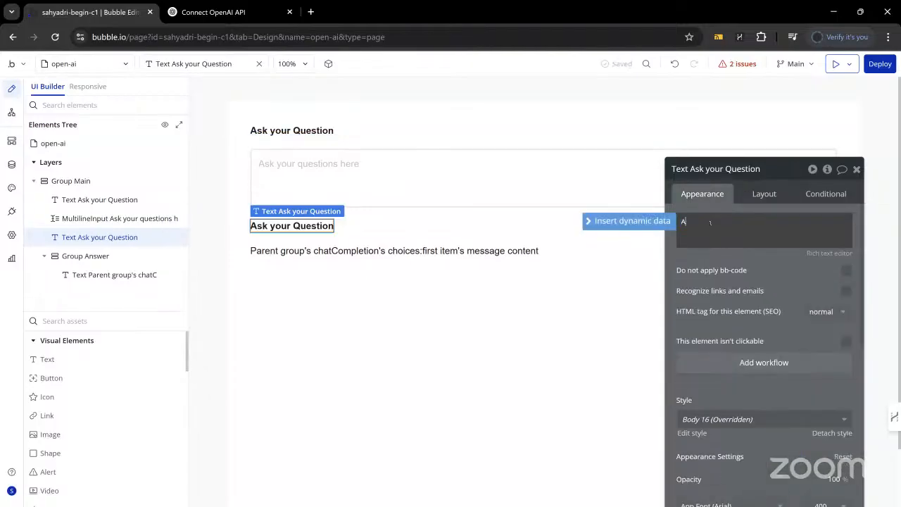
type("Asnwer")
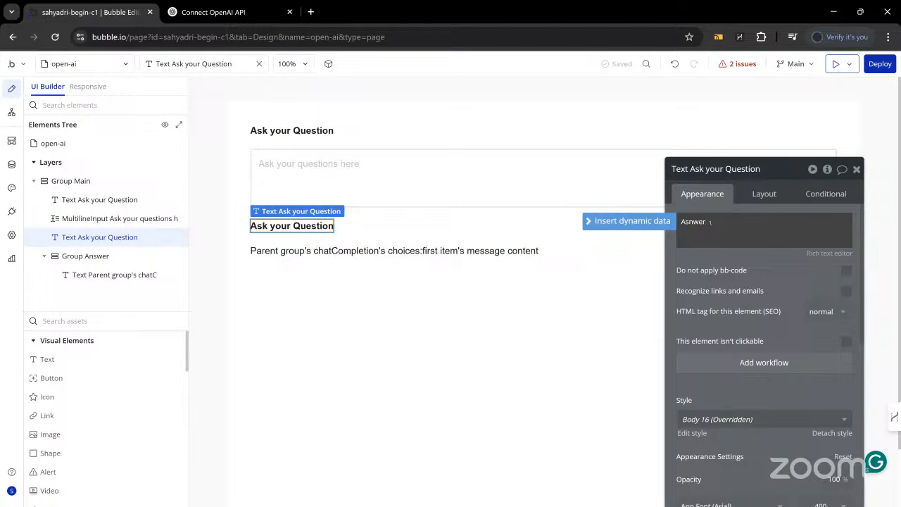
left_click(424, 253)
left_click(390, 240)
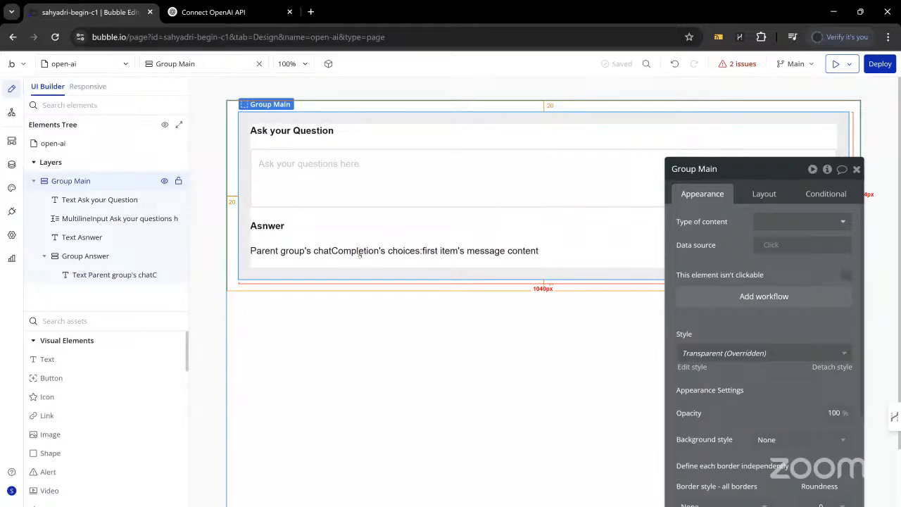
Add a button between the multiline input and the answer heading, and label it "Ask"
left_click(333, 189)
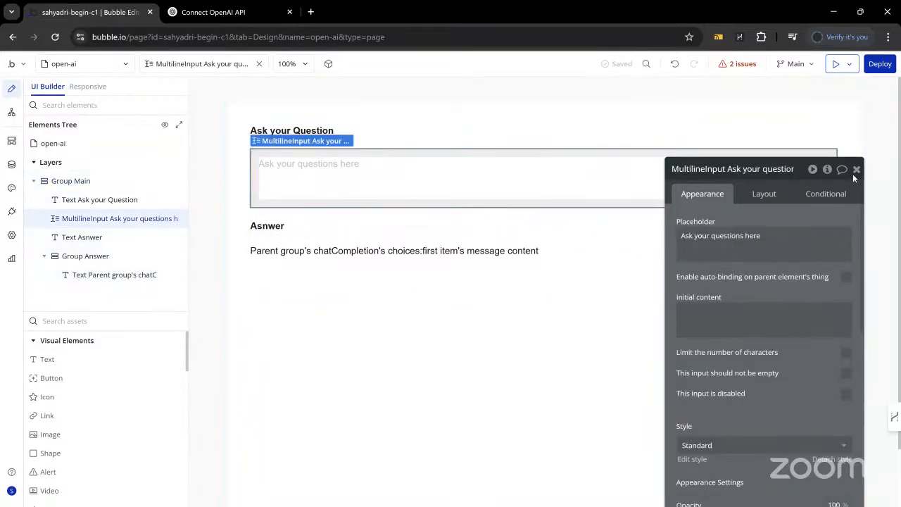
left_click(52, 378)
left_click_drag(306, 215, 376, 237)
type("Ask")
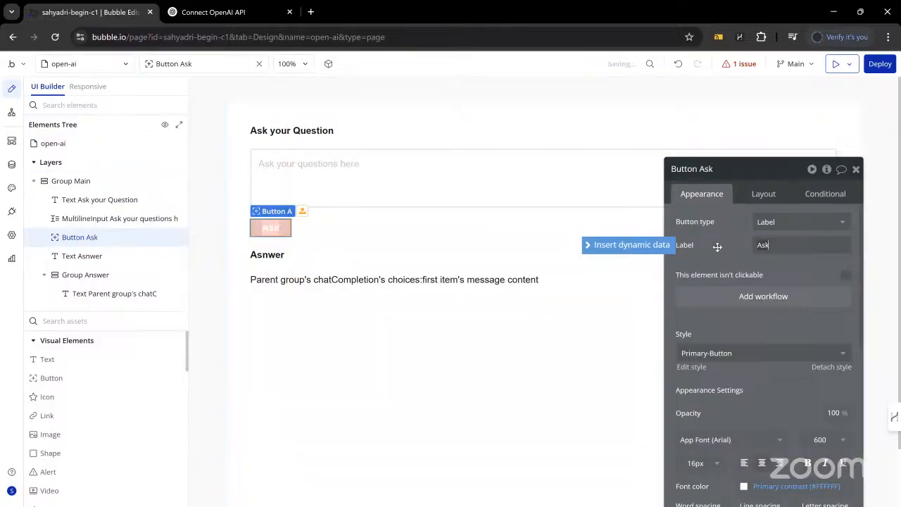
Create a click workflow for the Ask button and add the Open AI - chatCompletion action as its first step
left_click(761, 296)
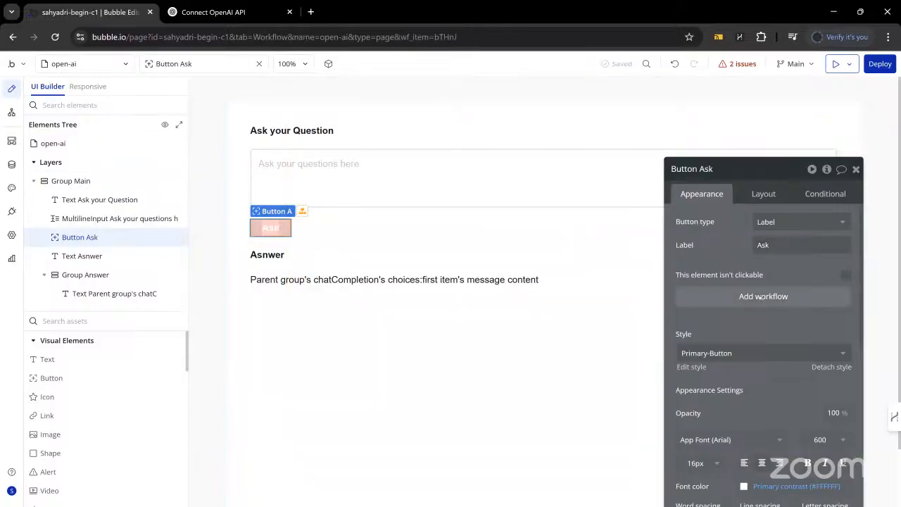
left_click(540, 163)
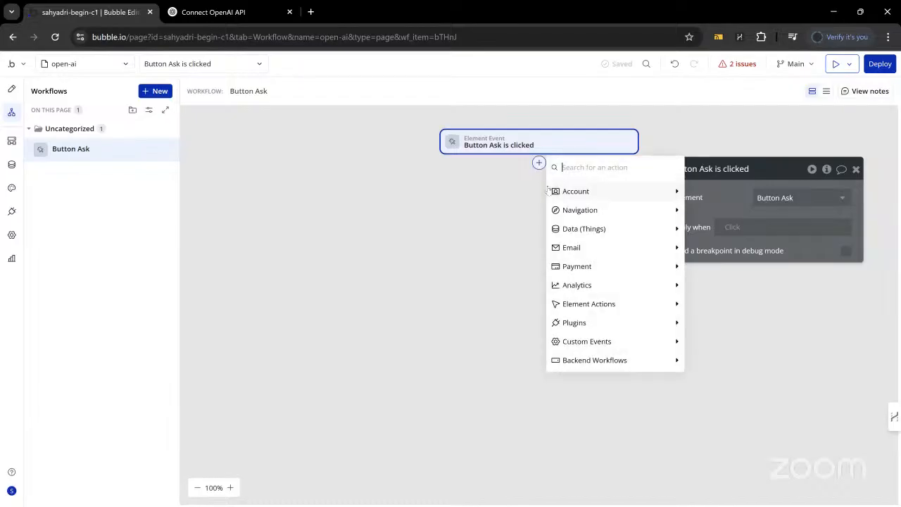
type("chat")
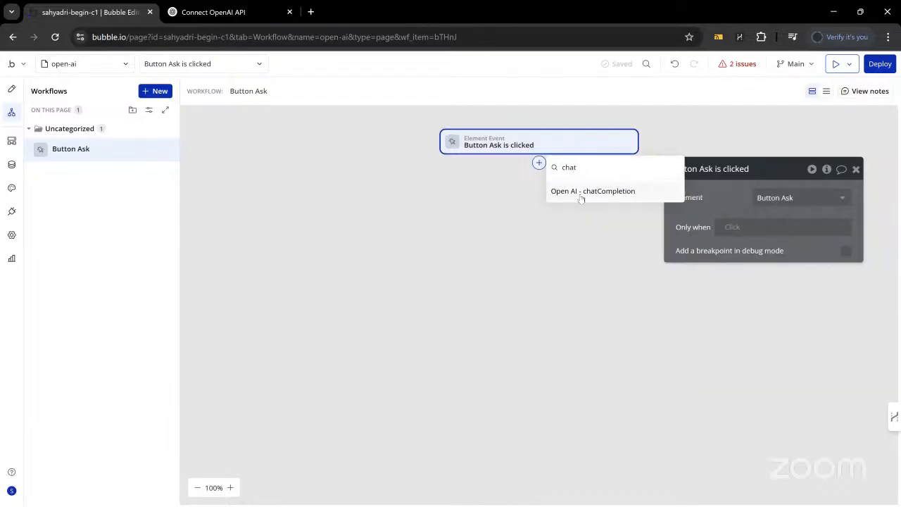
left_click(581, 198)
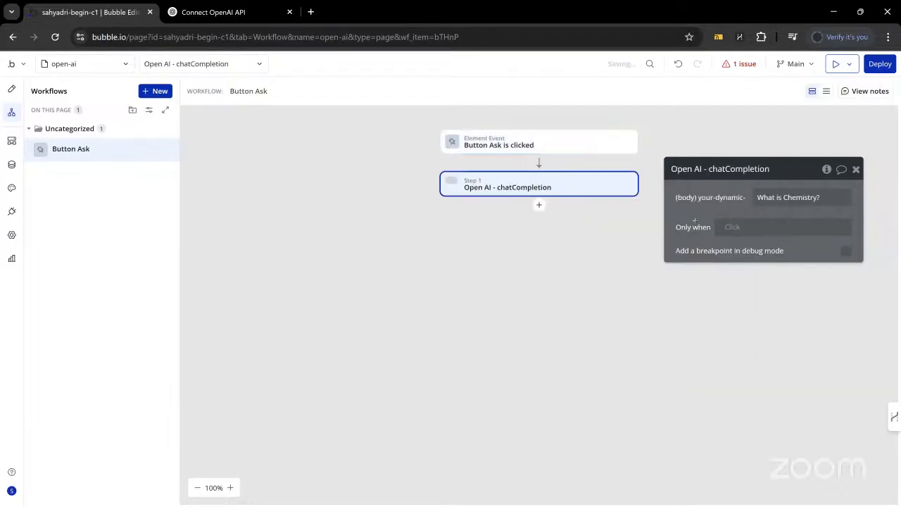
Replace the chatCompletion step's dynamic user message with the value of the Ask your questions here multiline input
left_click(770, 199)
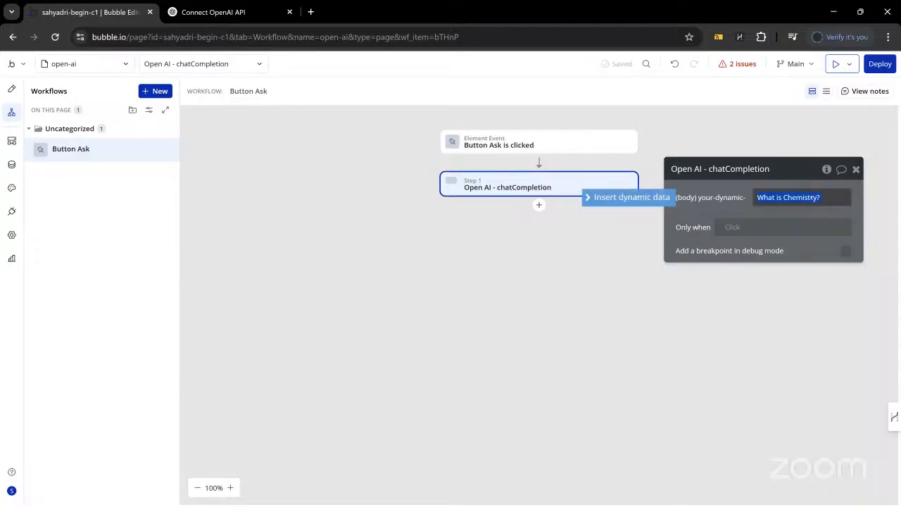
left_click(652, 205)
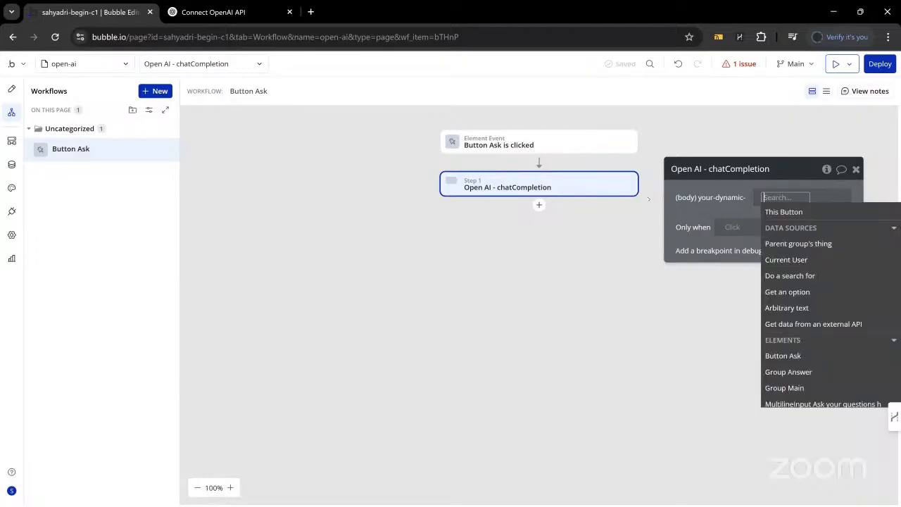
type("mul")
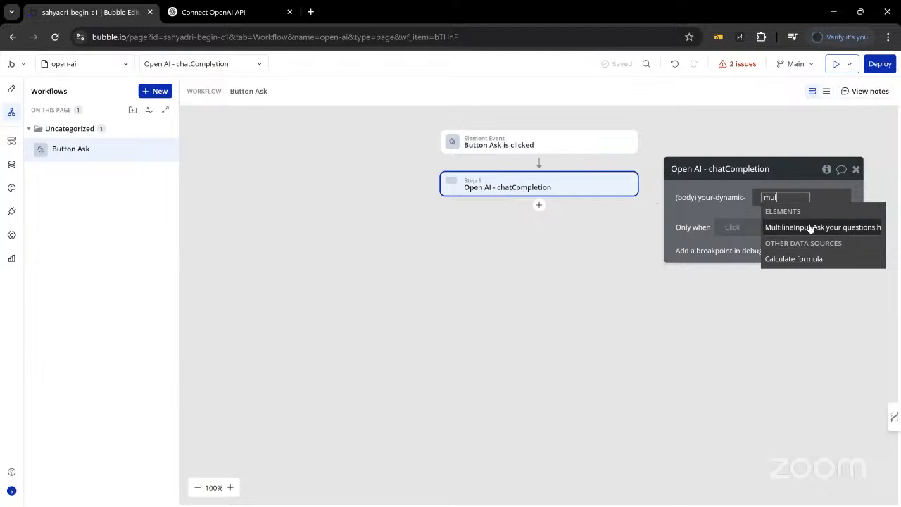
left_click(810, 227)
left_click(810, 237)
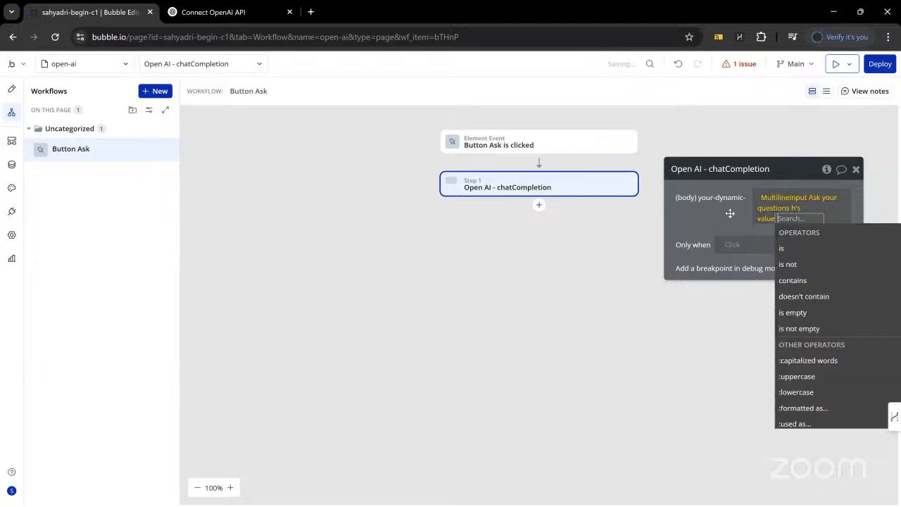
left_click(730, 213)
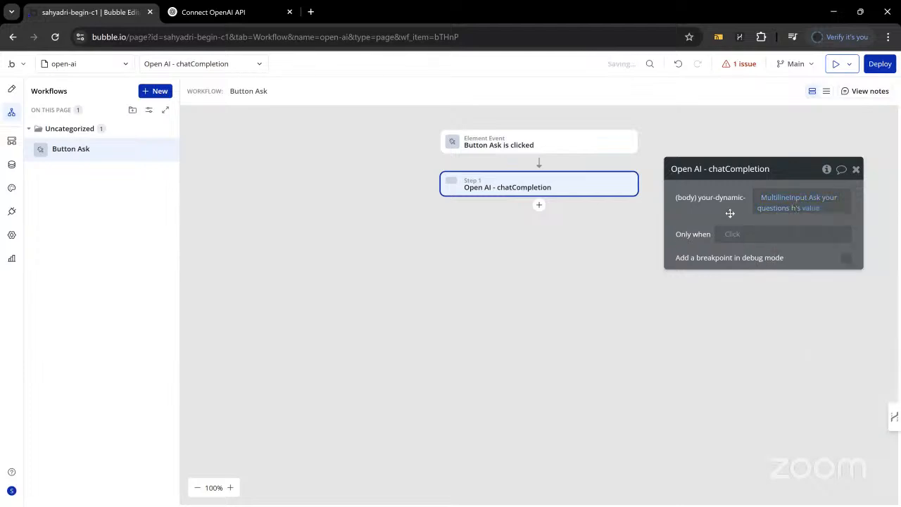
left_click(856, 169)
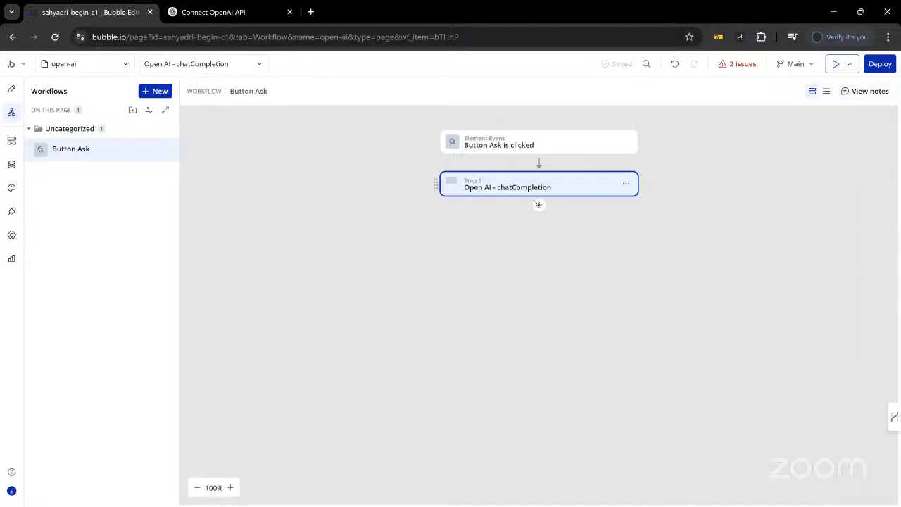
Add a Display data in a group/popup action as the second step, showing the result of step 1 in Group Answer
left_click(539, 204)
mouse_move(595, 352)
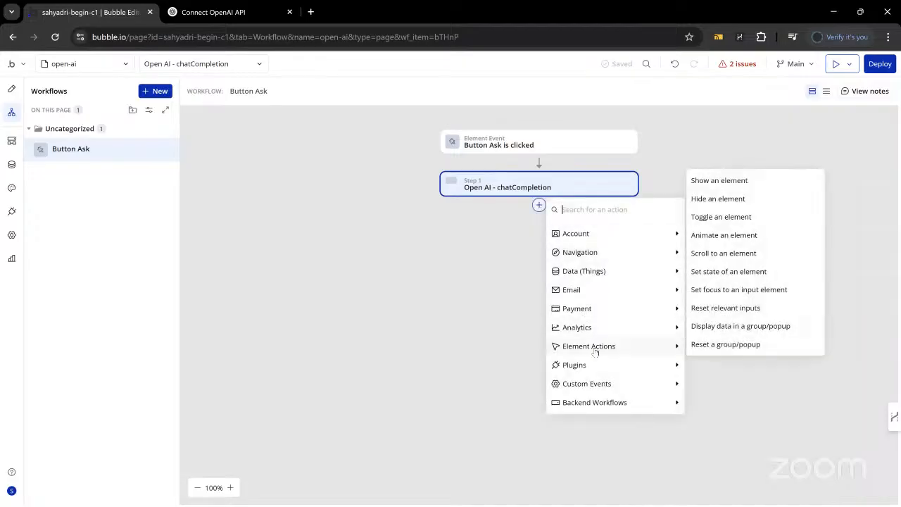
left_click(739, 327)
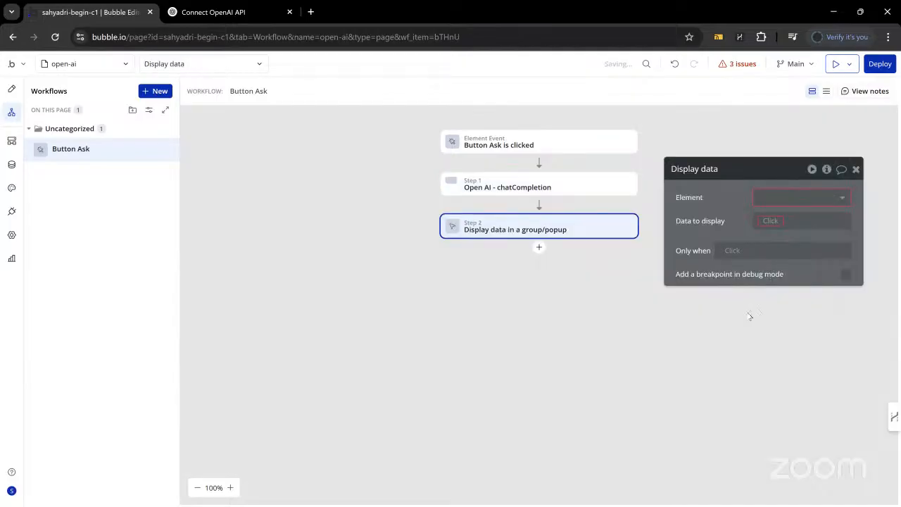
left_click(774, 198)
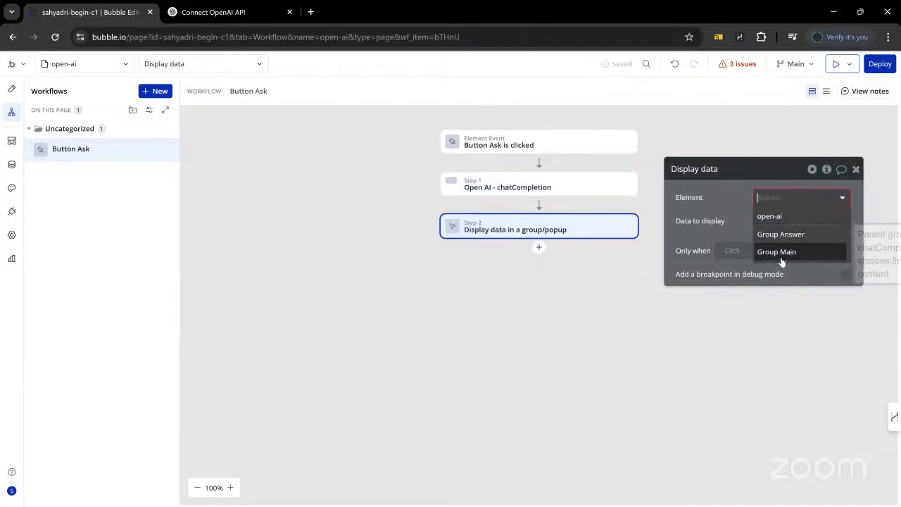
left_click(778, 235)
left_click(774, 221)
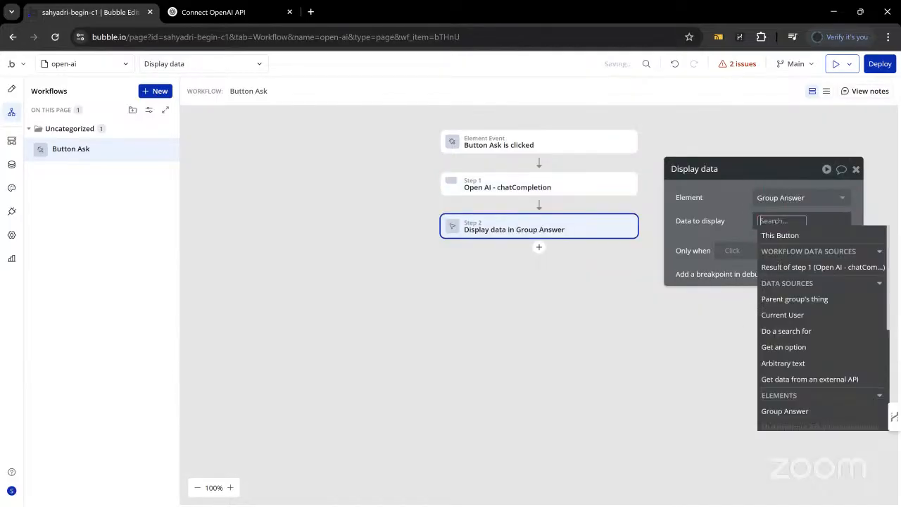
left_click(771, 266)
left_click(730, 216)
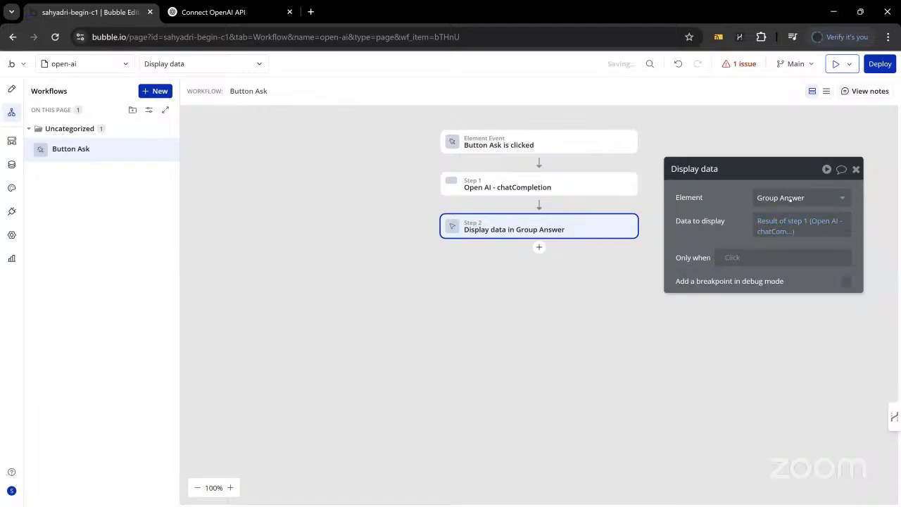
left_click(856, 169)
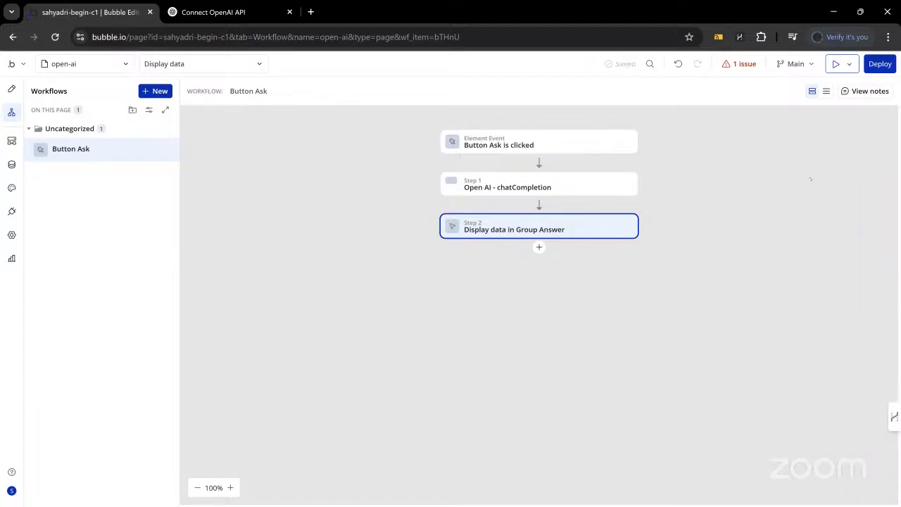
Preview the open-ai page and sign in to the test version with the username and password
left_click(836, 64)
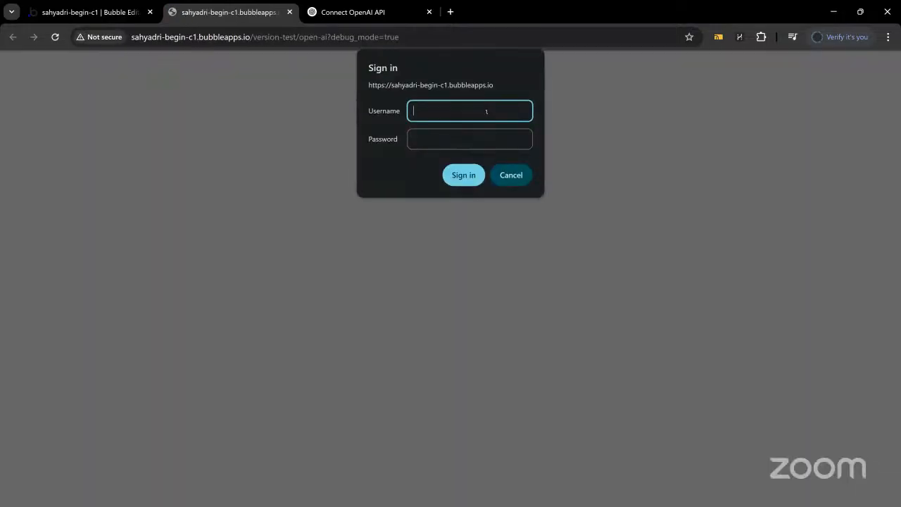
type("u")
key("Tab")
type("u")
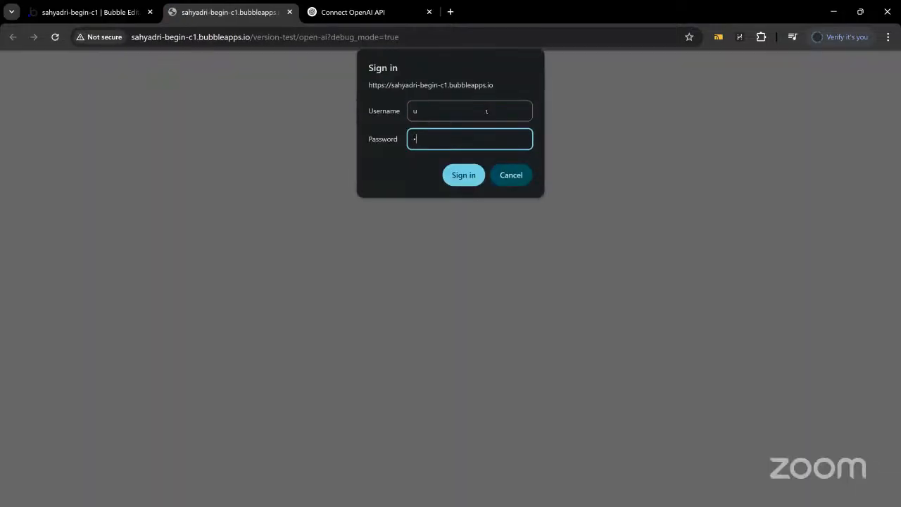
left_click(467, 177)
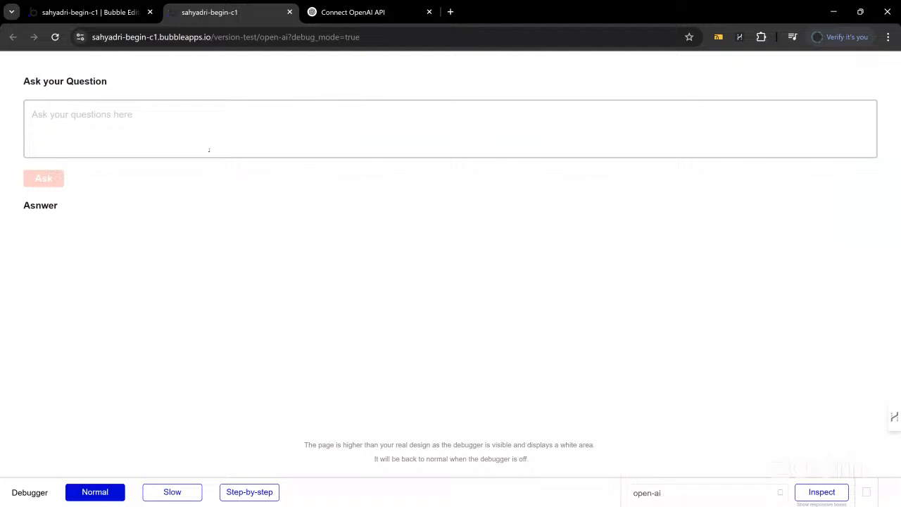
Enter the question "How do we use trigonometry in real life?", accepting the suggested spelling correction, and submit it with Ask
left_click(155, 126)
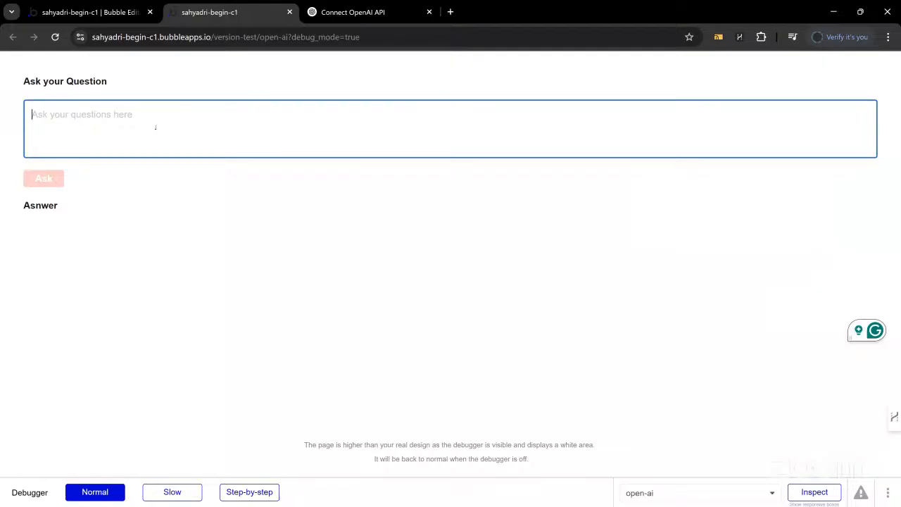
type("H")
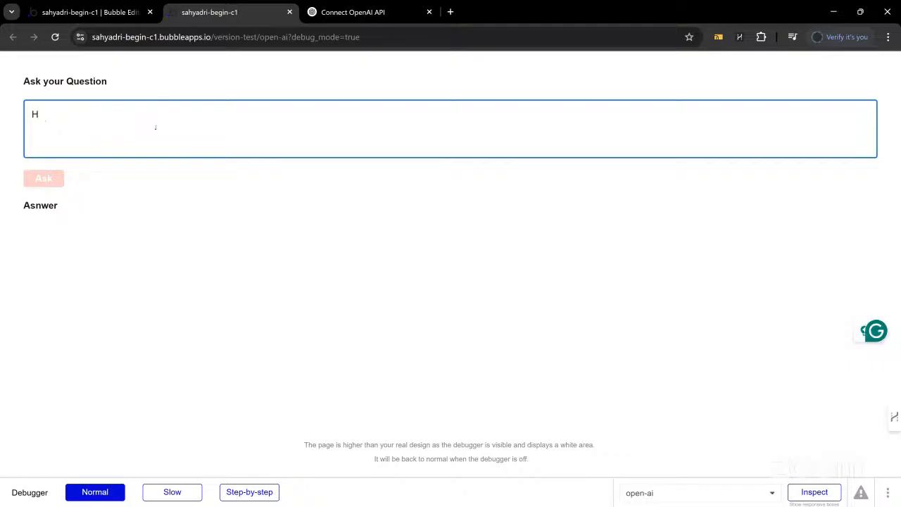
type("ow do we u")
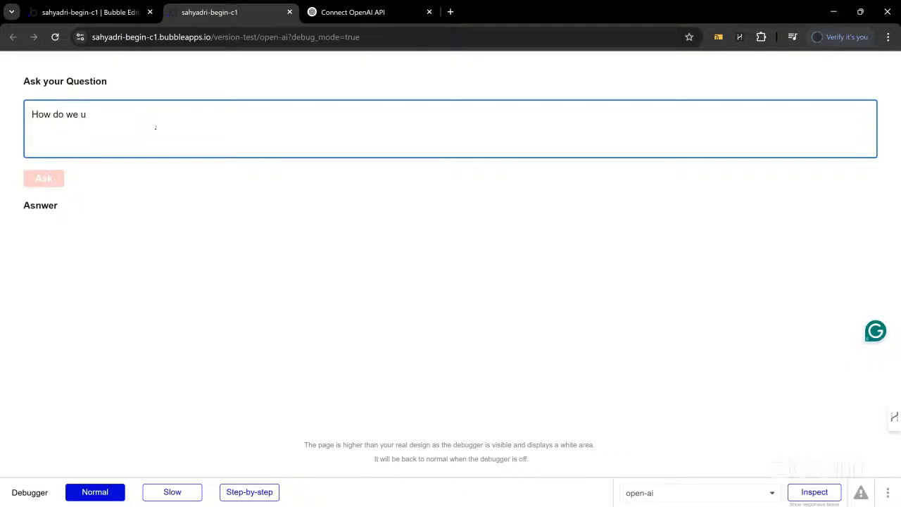
type("se trignometry in real life?")
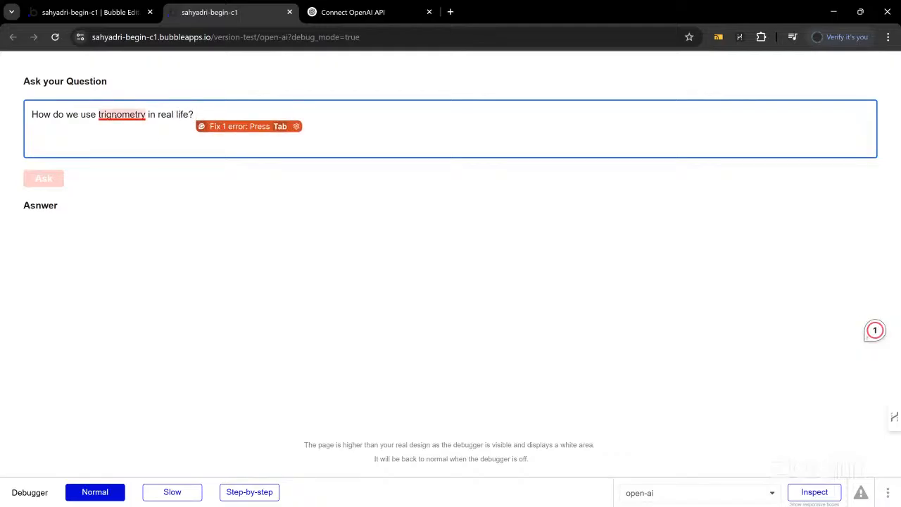
mouse_move(117, 114)
left_click(130, 133)
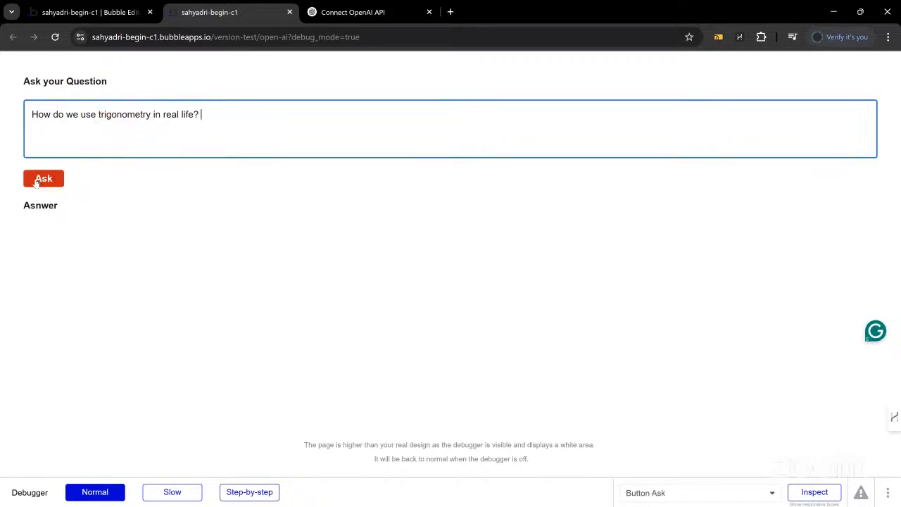
left_click(39, 180)
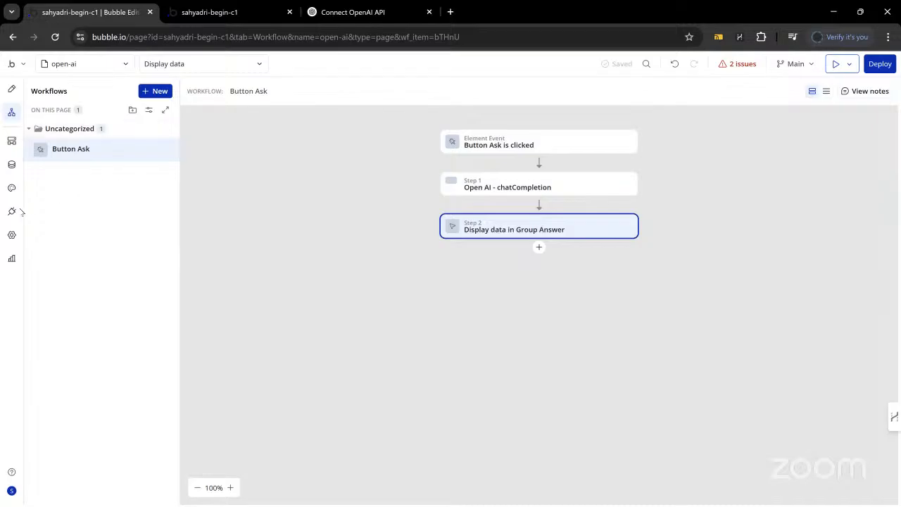
Check the chatCompletion call's JSON body in the API Connector settings and return to the page preview
left_click(12, 211)
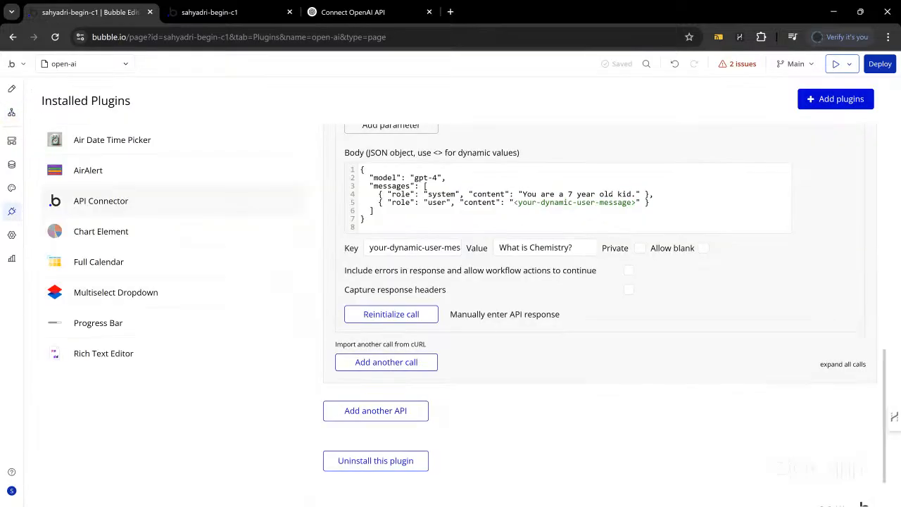
left_click(250, 12)
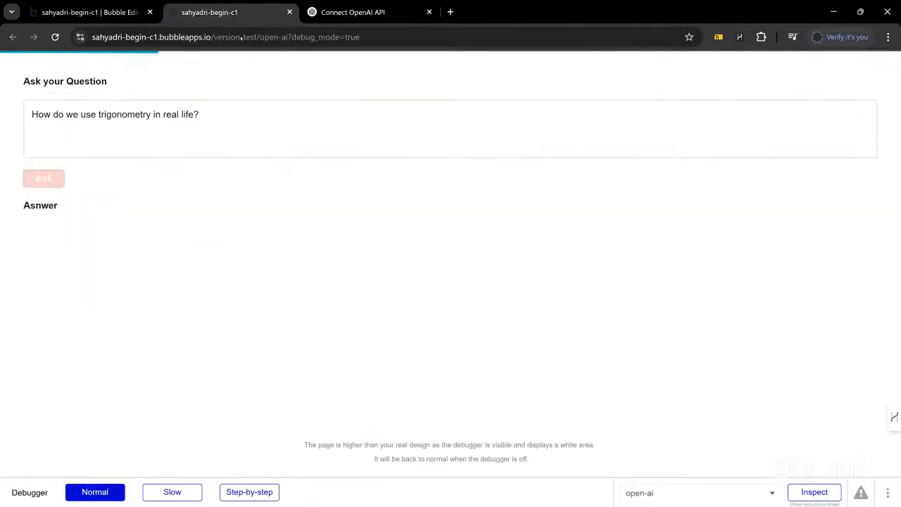
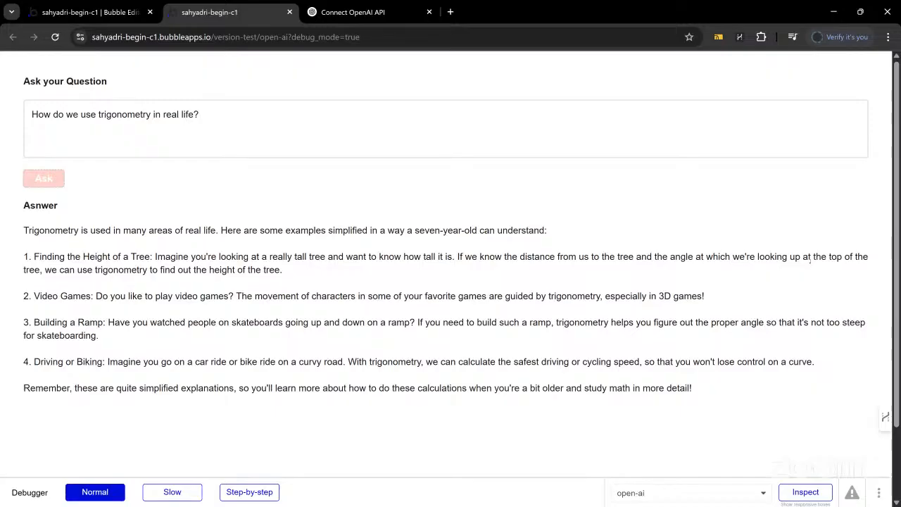
Switch to the Bubble editor and change the API call's system message to "You are a cricket fan, knowing every detail about it."
left_click(166, 265)
left_click(84, 16)
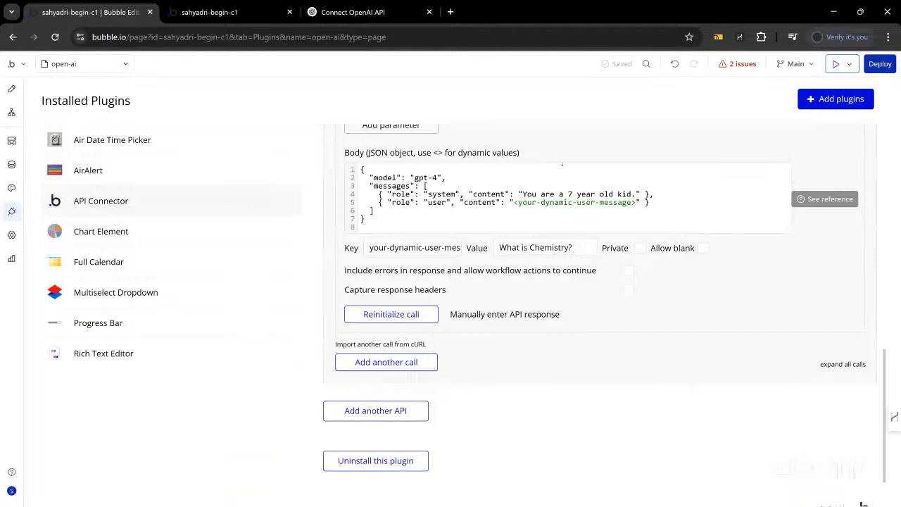
left_click(218, 12)
left_click(211, 114)
left_click(83, 12)
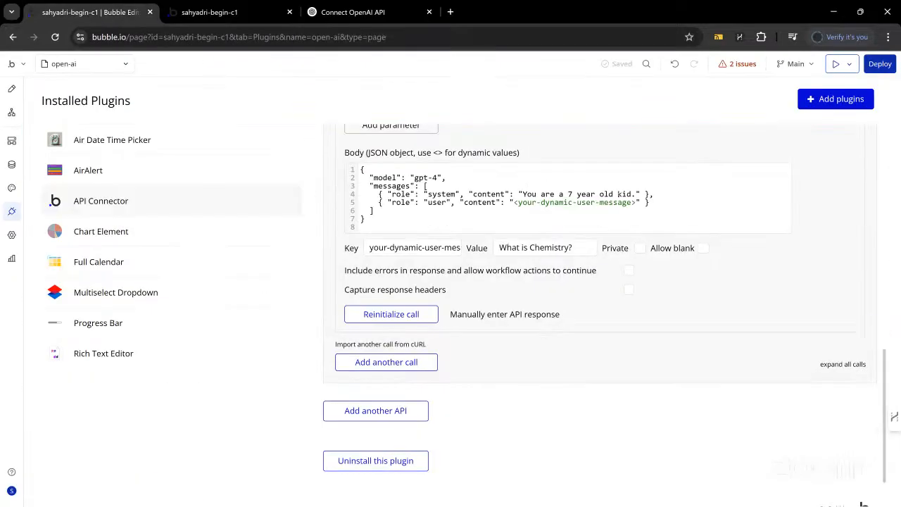
left_click(633, 195)
key("BackSpace")
key("BackSpace")
key("BackSpace")
key("BackSpace")
key("BackSpace")
key("BackSpace")
key("BackSpace")
key("BackSpace")
key("BackSpace")
key("BackSpace")
key("BackSpace")
key("BackSpace")
key("BackSpace")
key("BackSpace")
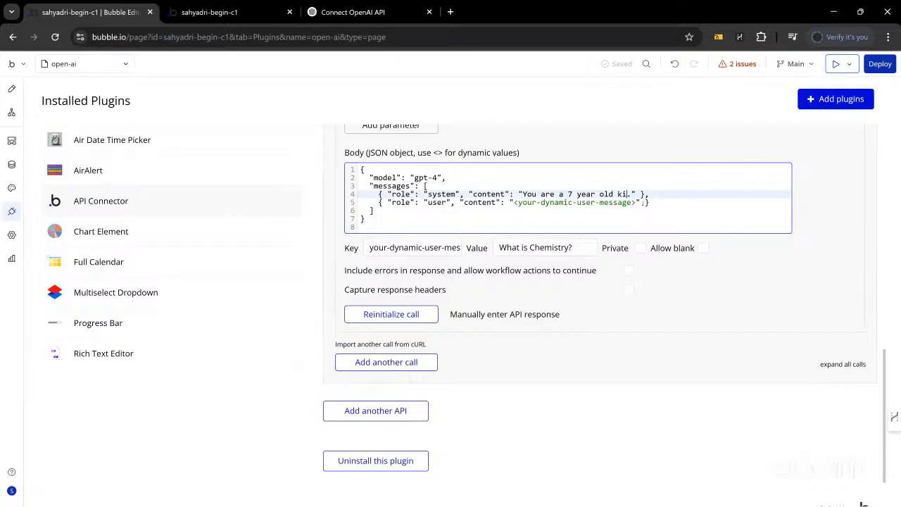
type("cricket fan")
type(", knowing ev")
type("ery de")
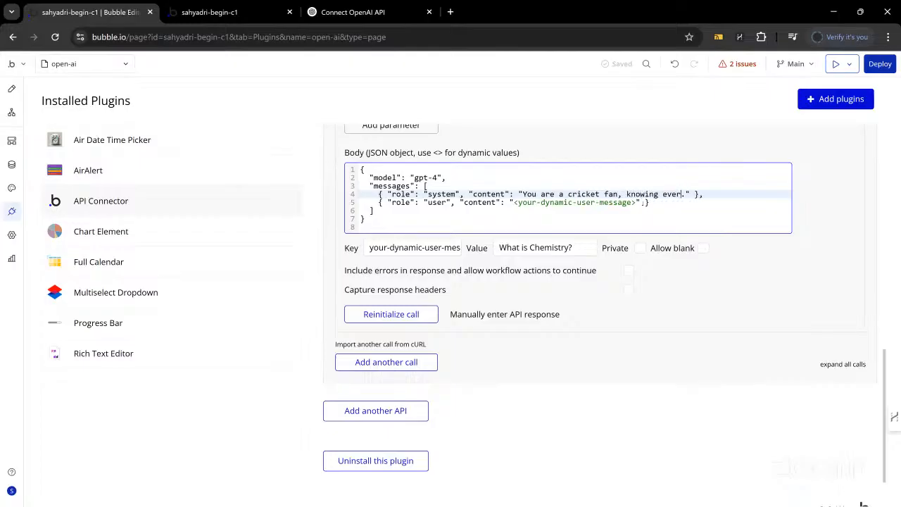
type("tail about it")
left_click(639, 141)
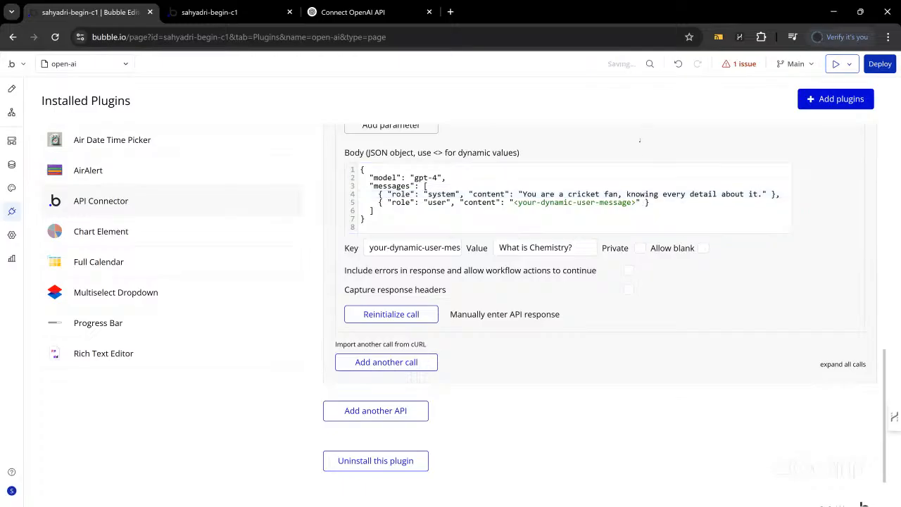
Reload the app preview and submit the question "Who is the top cricketer in the world and why do you say so?"
left_click(218, 11)
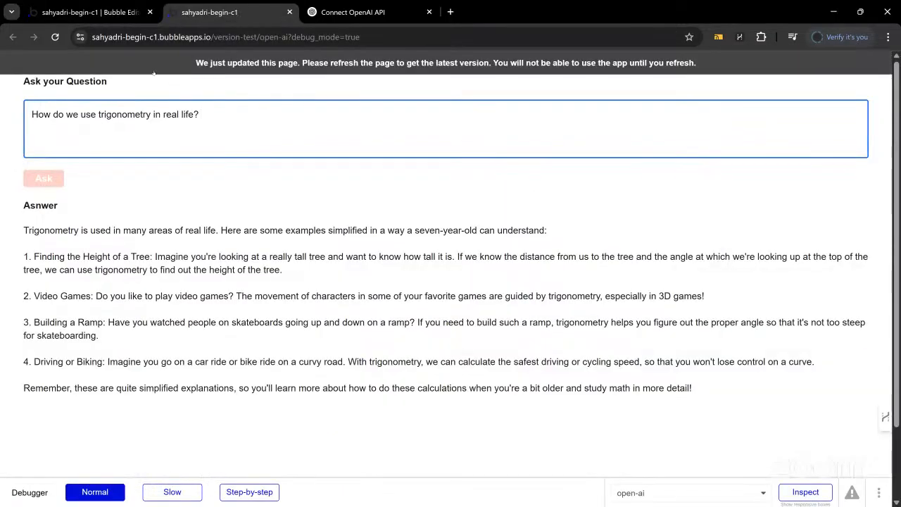
key("F5")
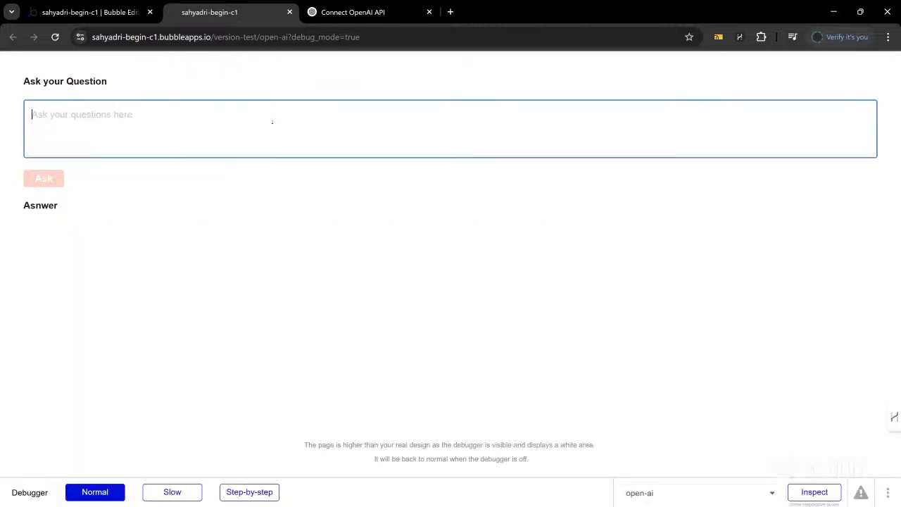
type("Who si the")
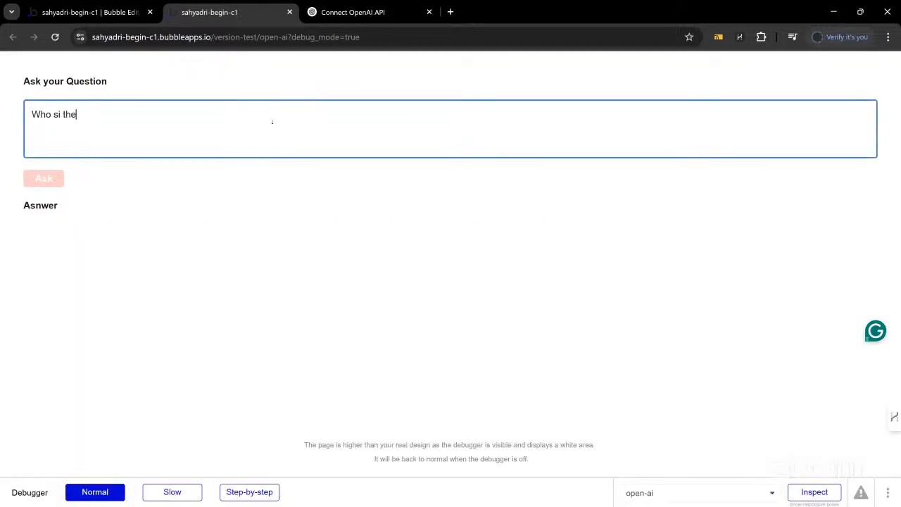
key("BackSpace")
key("BackSpace")
key("BackSpace")
key("BackSpace")
key("BackSpace")
key("BackSpace")
key("BackSpace")
type("is the top cricketer ")
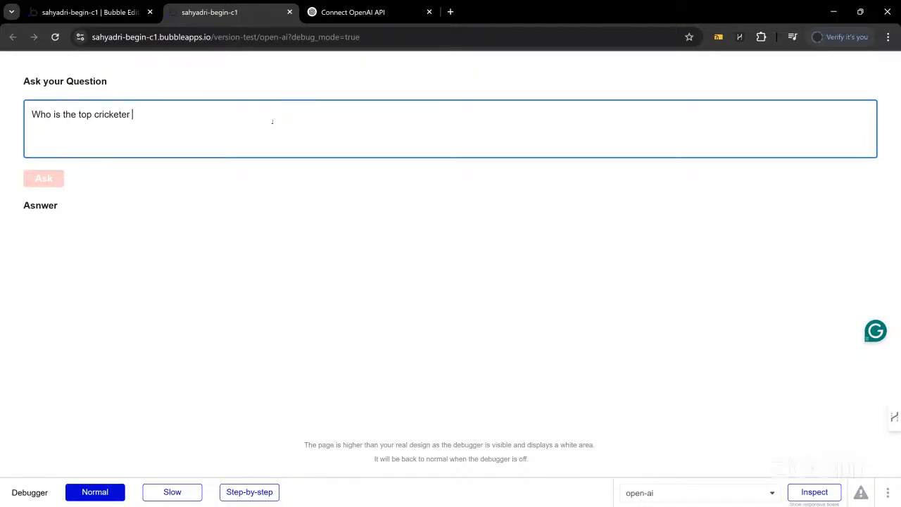
type("in the world and why do ")
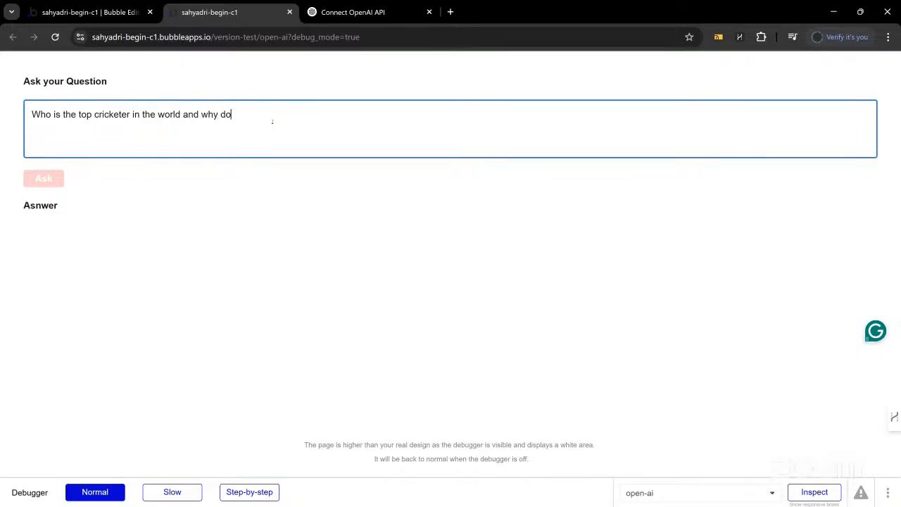
type("you say so?")
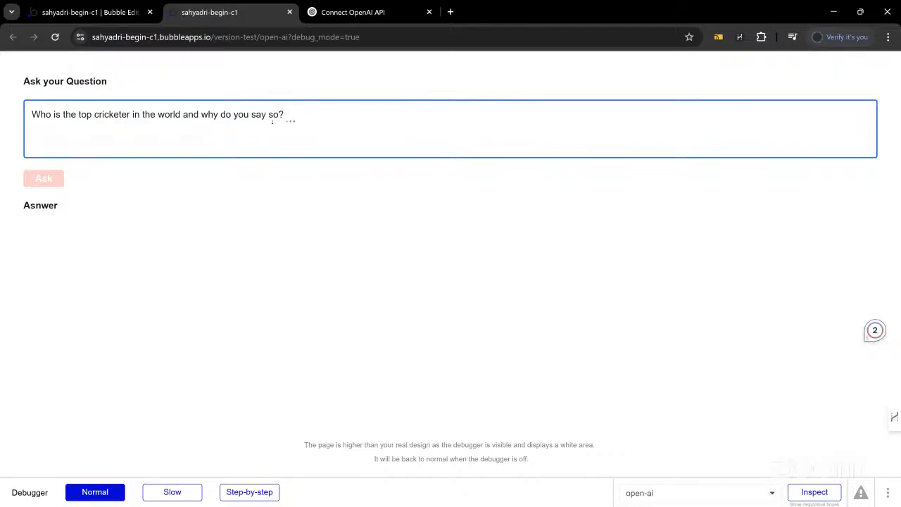
left_click(43, 178)
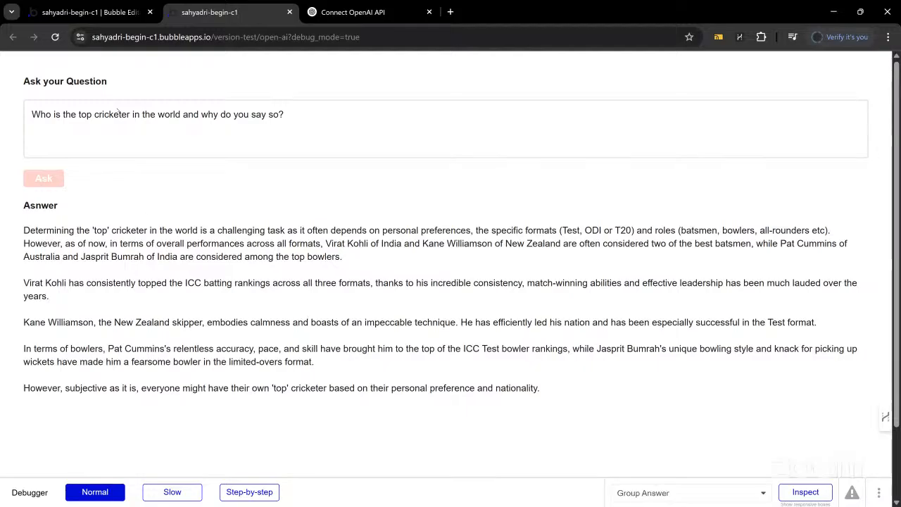
Return to the Bubble editor and review the chatCompletion call's endpoint URL and JSON body
left_click(114, 13)
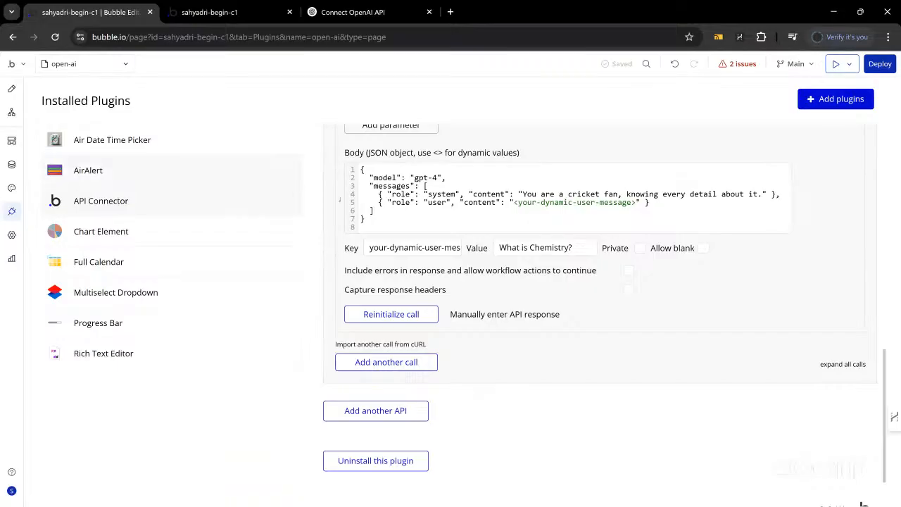
scroll(457, 228, "up", 3)
scroll(457, 229, "up", 1)
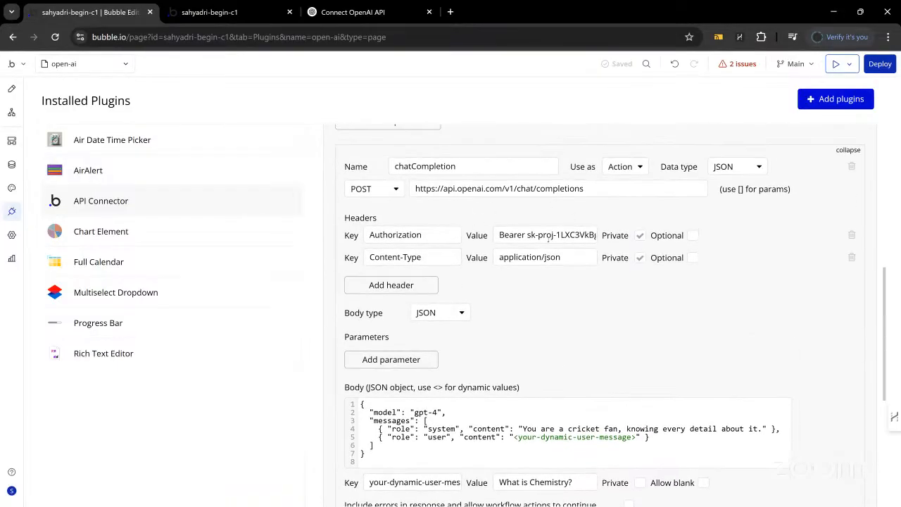
double_click(451, 188)
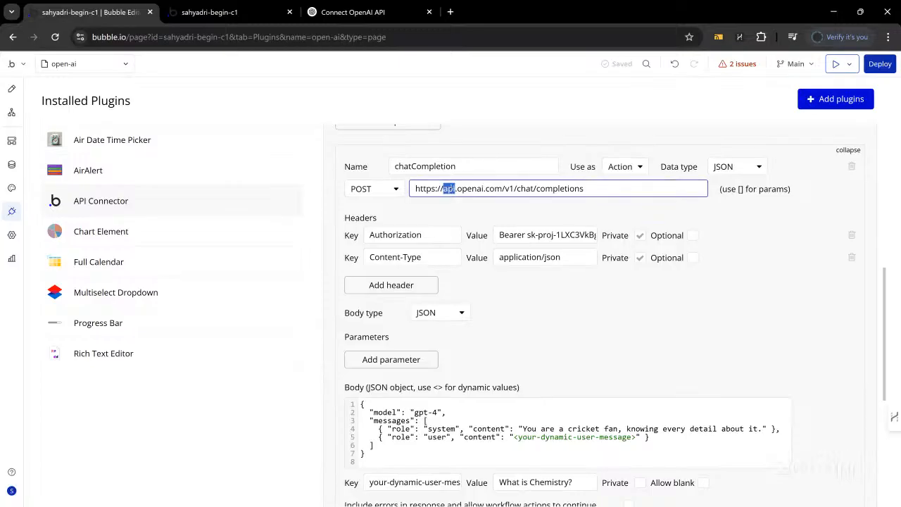
key("ctrl+a")
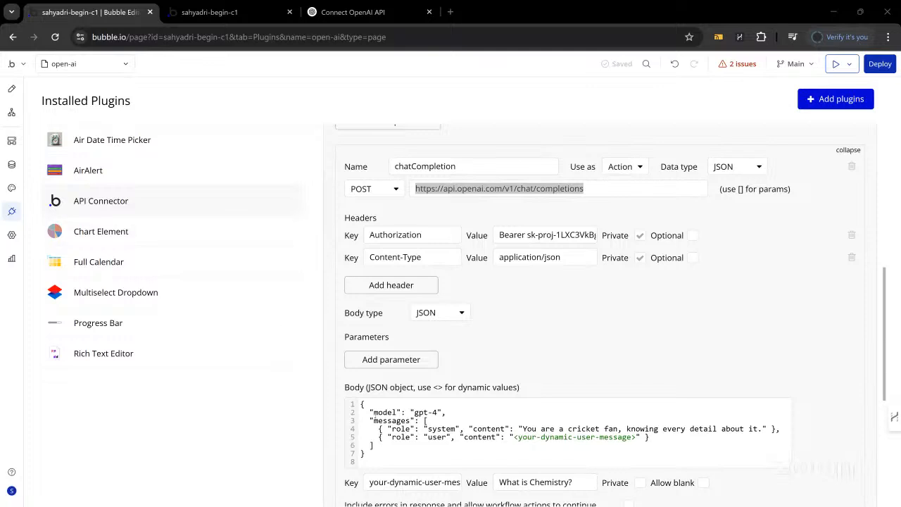
left_click(373, 420)
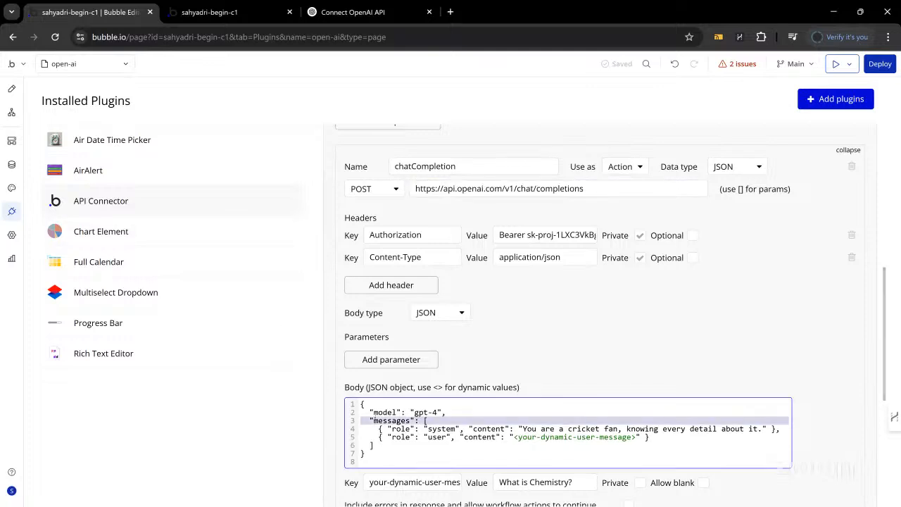
key("ctrl+a")
key("alt+Tab")
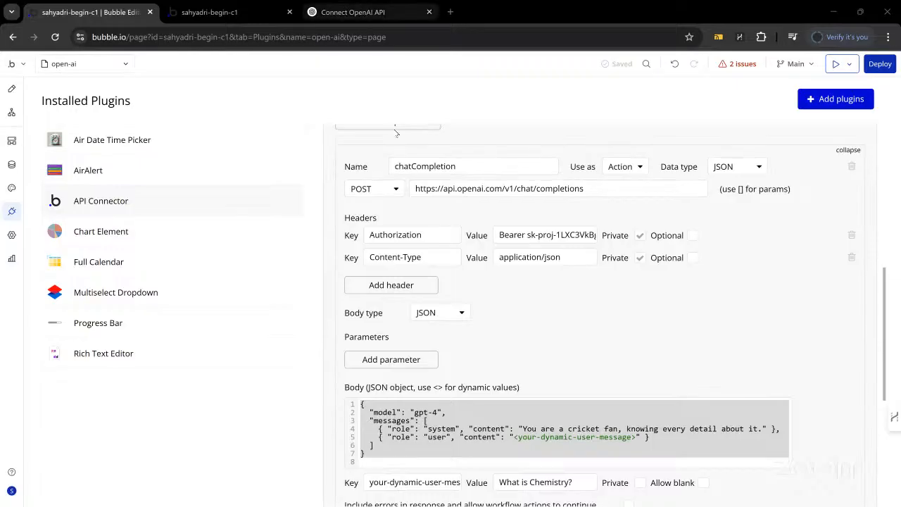
Check the sample request setup in ChatGPT, then examine the API key in the chatCompletion call's Authorization header
left_click(366, 12)
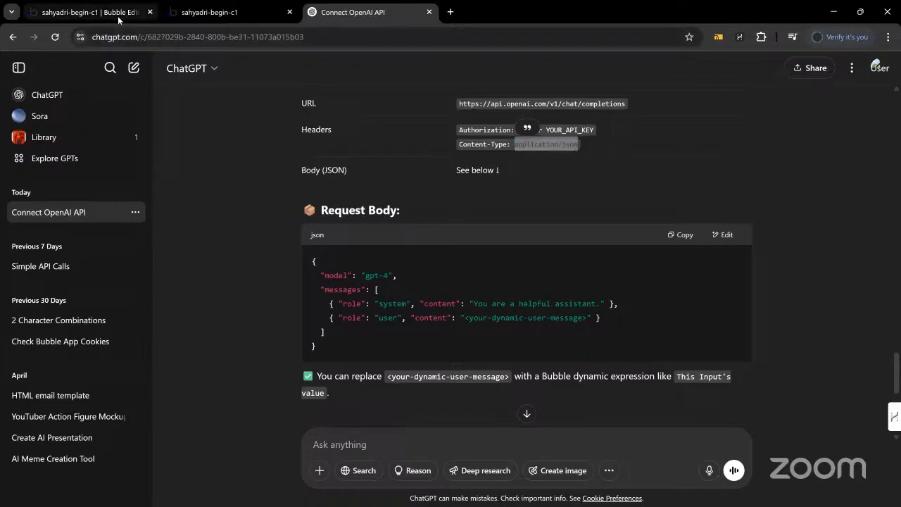
left_click(118, 16)
left_click_drag(526, 234, 634, 234)
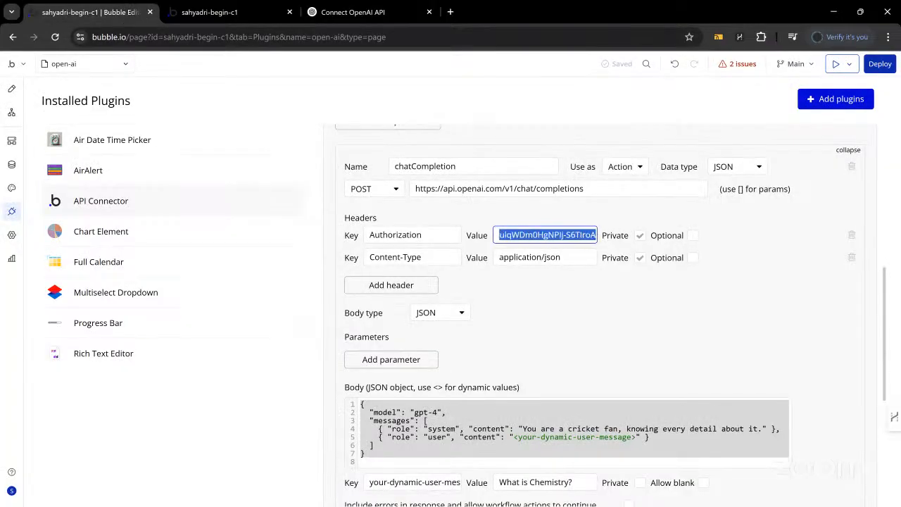
key("alt+Tab")
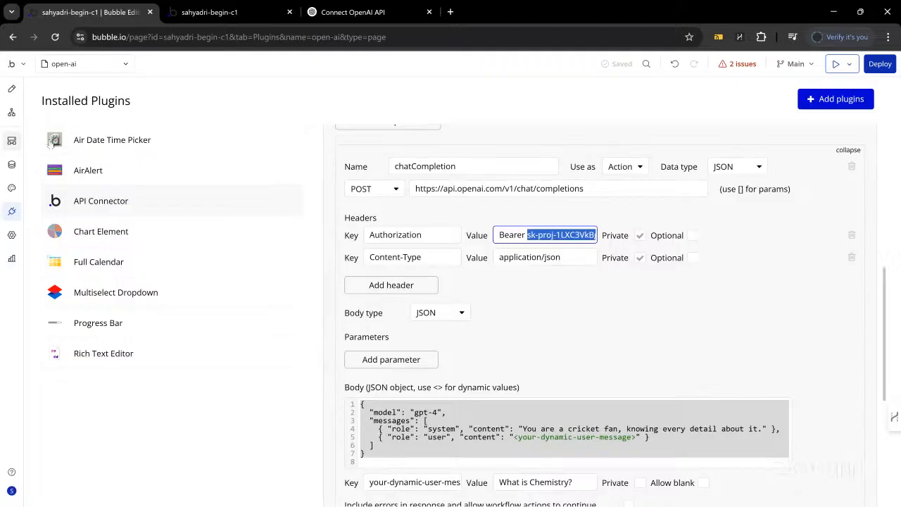
left_click(524, 304)
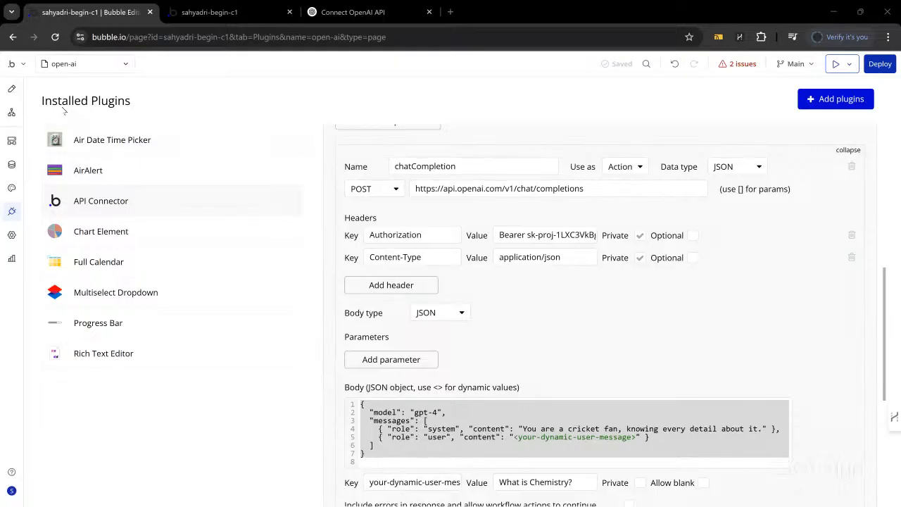
Inspect Group Answer's type of content in the page design and compare it with the Open AI call's name in the API Connector
left_click(11, 88)
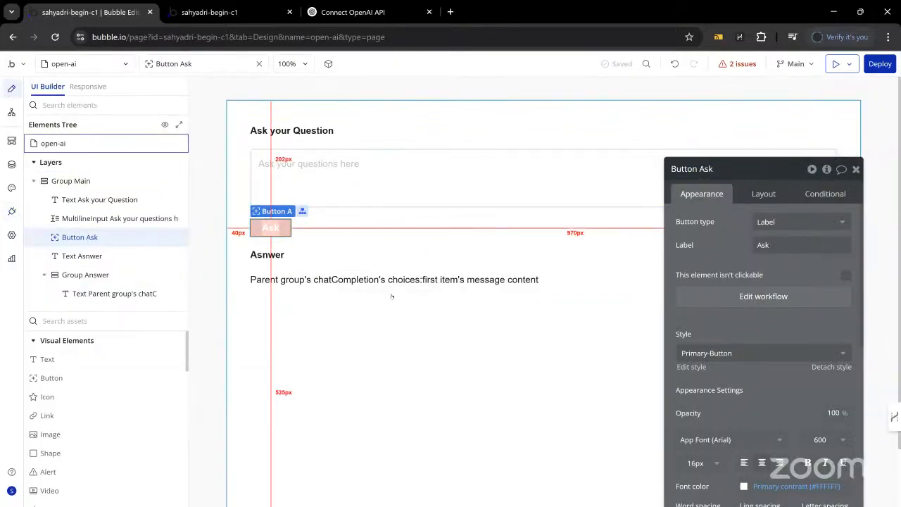
left_click(337, 256)
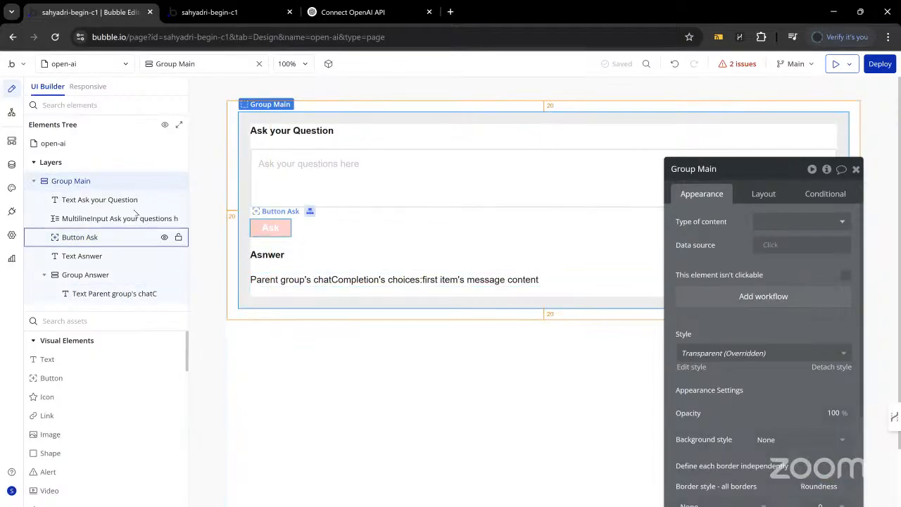
left_click(79, 274)
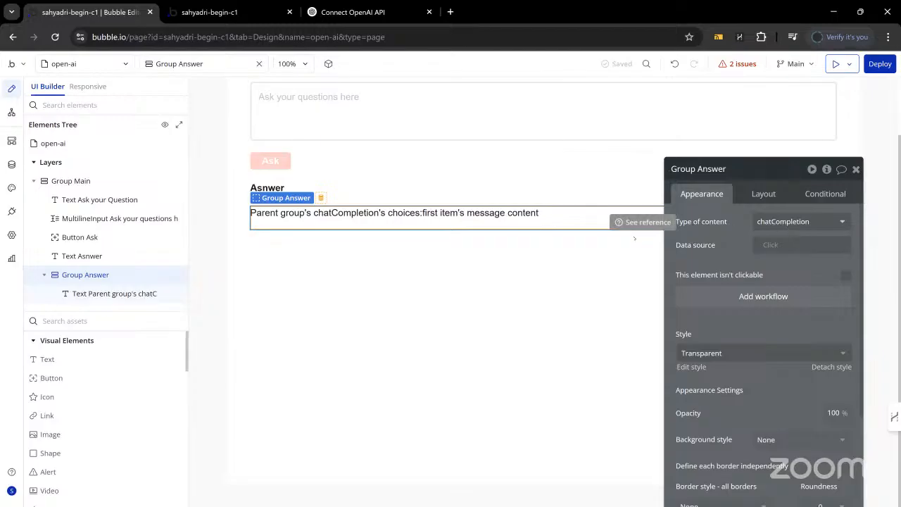
left_click(12, 211)
left_click(417, 167)
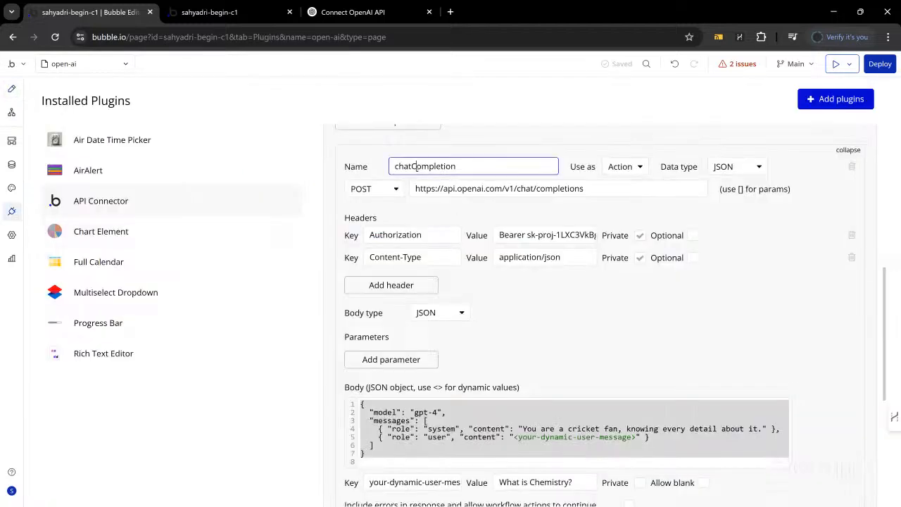
double_click(417, 167)
scroll(435, 231, "up", 3)
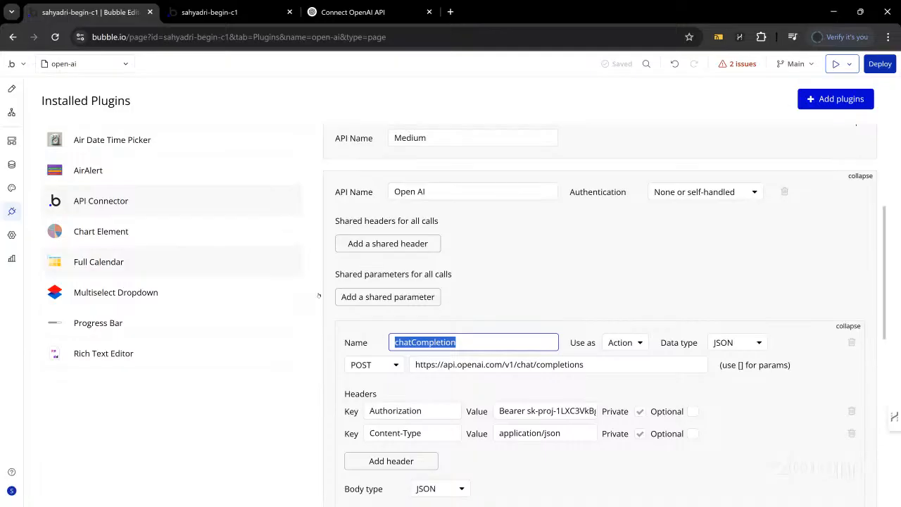
Open the Ask button's workflow from the page design and inspect its Open AI - chatCompletion action
left_click(11, 88)
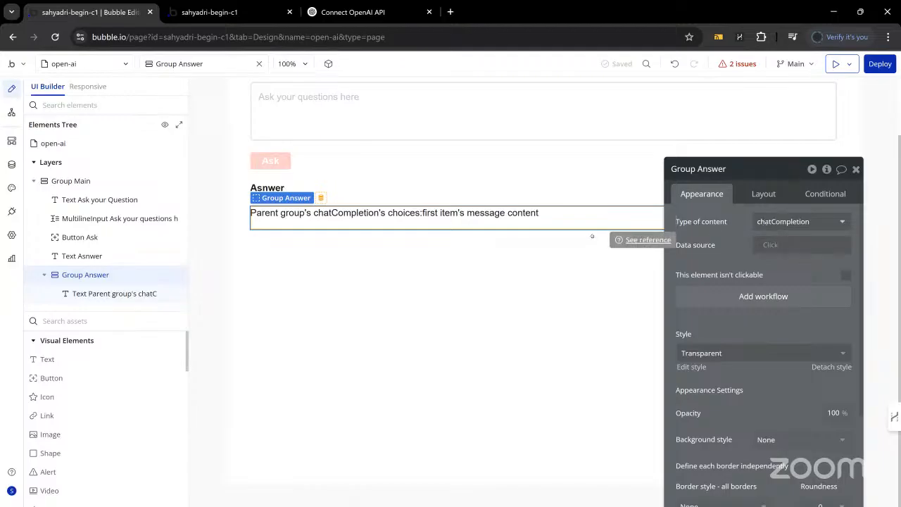
left_click(260, 158)
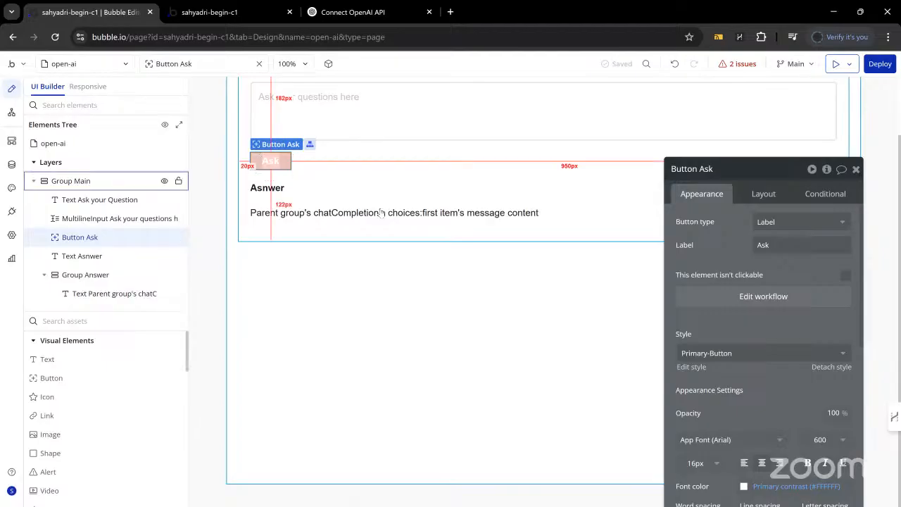
left_click(765, 296)
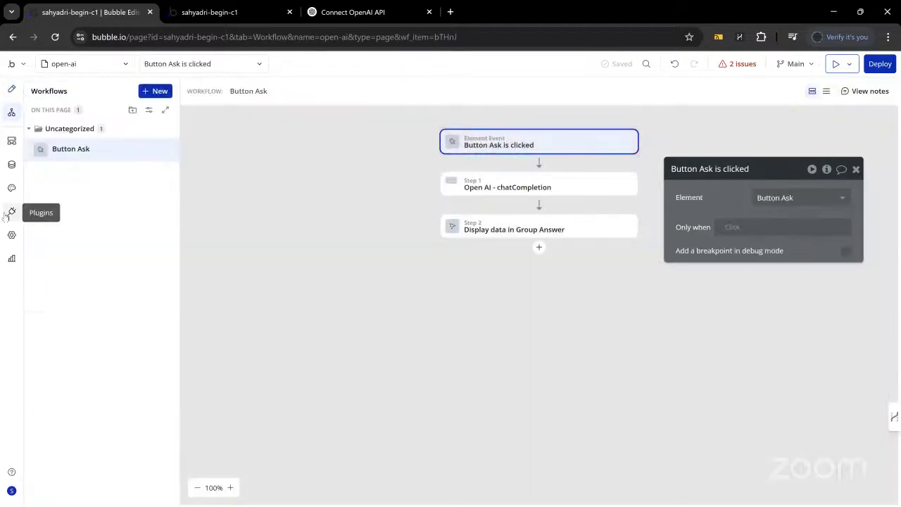
left_click(536, 192)
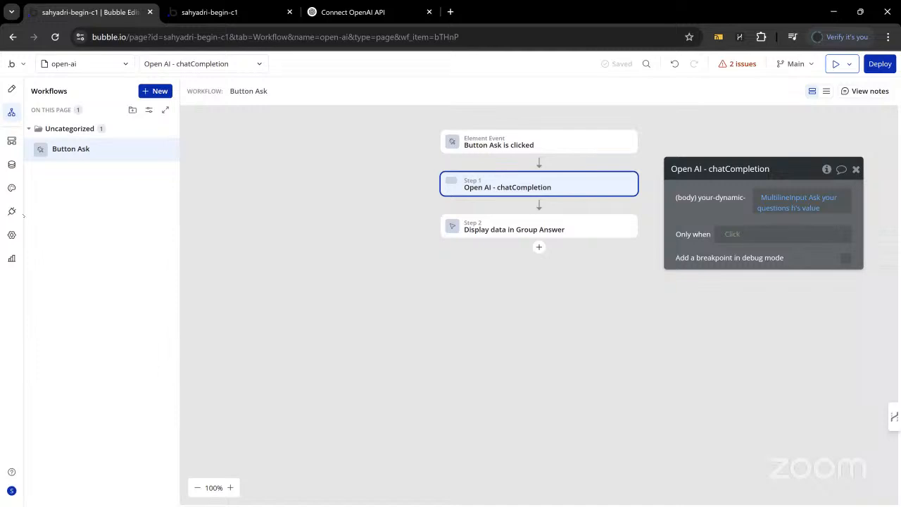
Check the "Use as" options of the chatCompletion call in the API Connector and choose Action
left_click(11, 211)
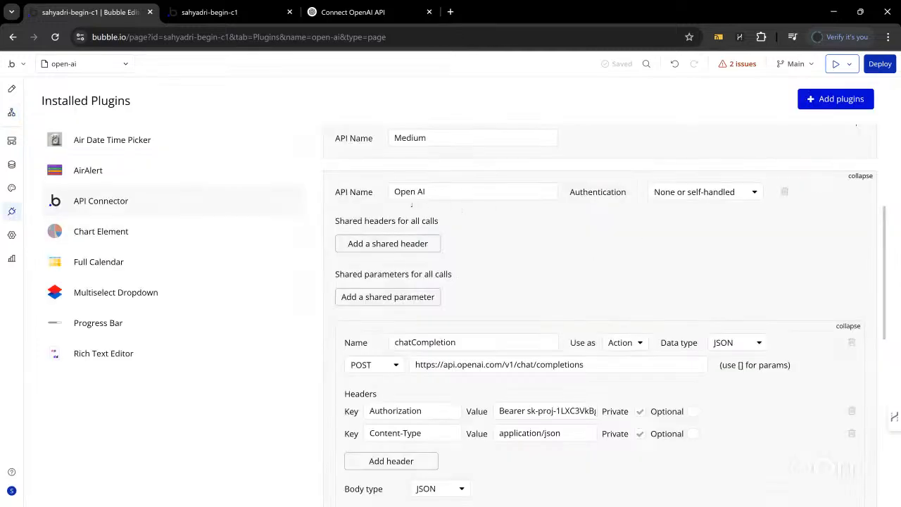
left_click(623, 343)
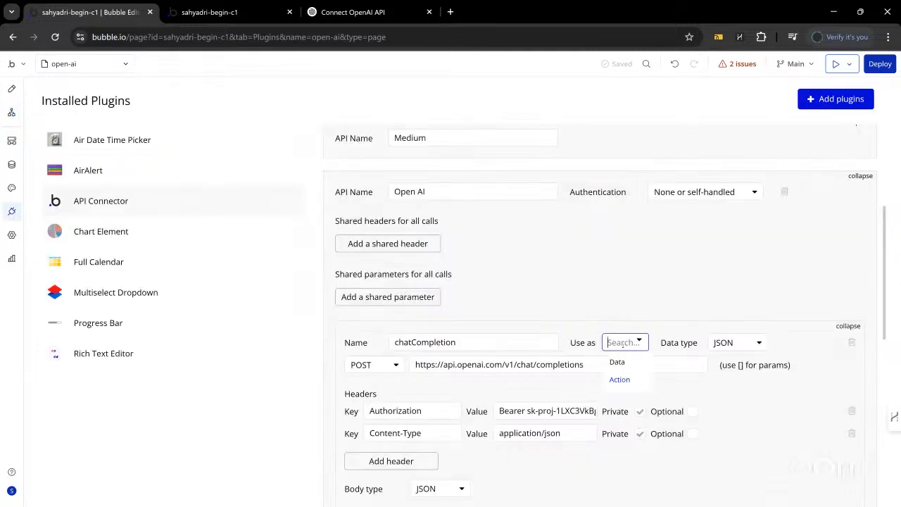
left_click(617, 380)
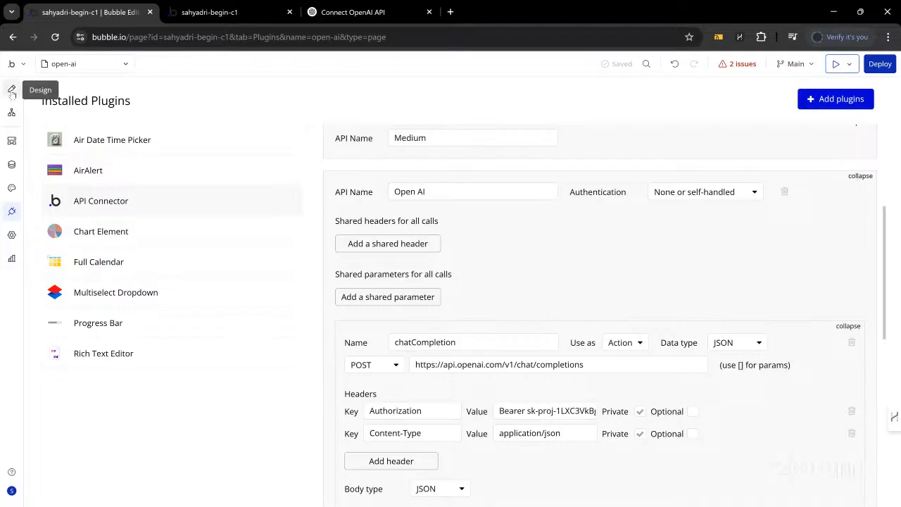
Examine the chatCompletion call's JSON body and toggle the Private option of the your-dynamic-user-message parameter on and back off
scroll(441, 335, "down", 5)
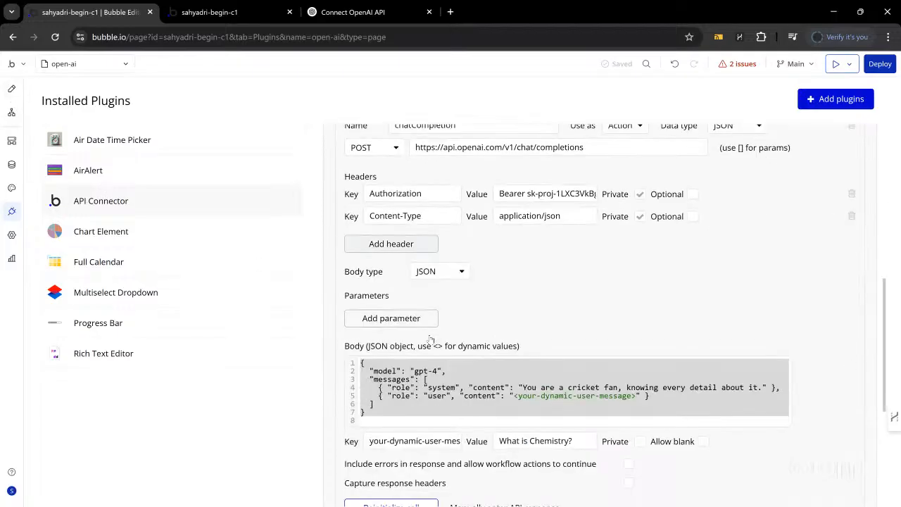
scroll(441, 335, "down", 1)
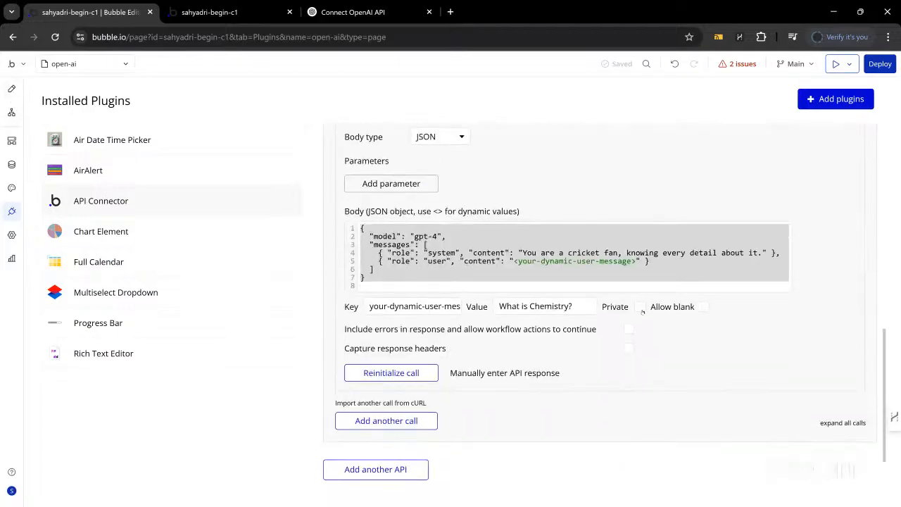
left_click(642, 310)
left_click(642, 310)
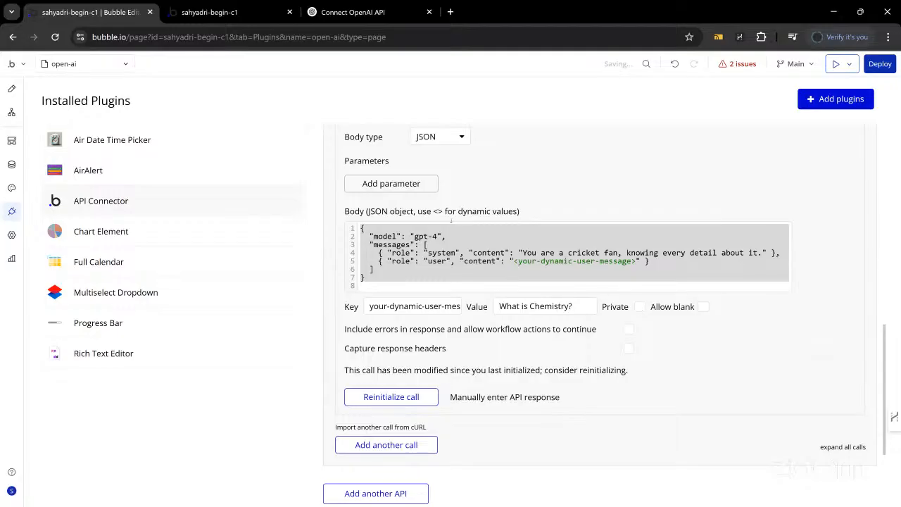
Inspect the message input of the chatCompletion action in the Ask button's workflow, and its Display data in Group Answer action
left_click(12, 112)
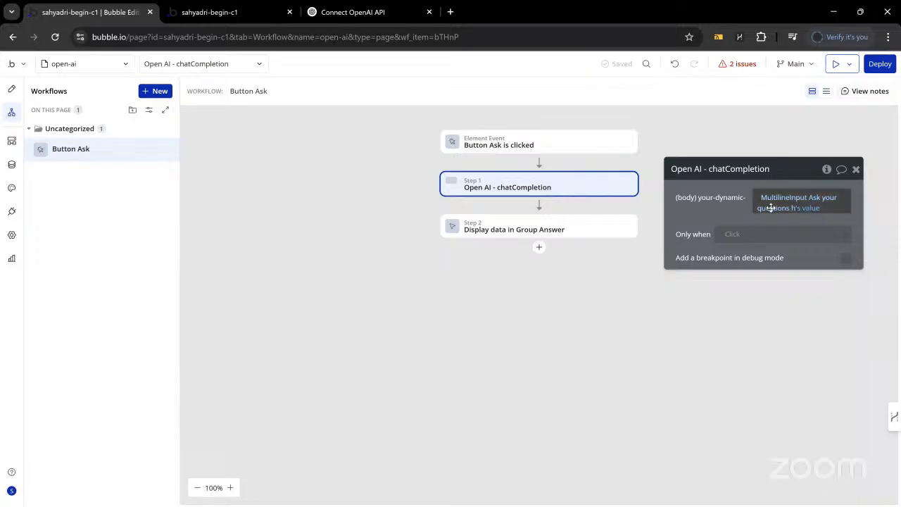
mouse_move(771, 205)
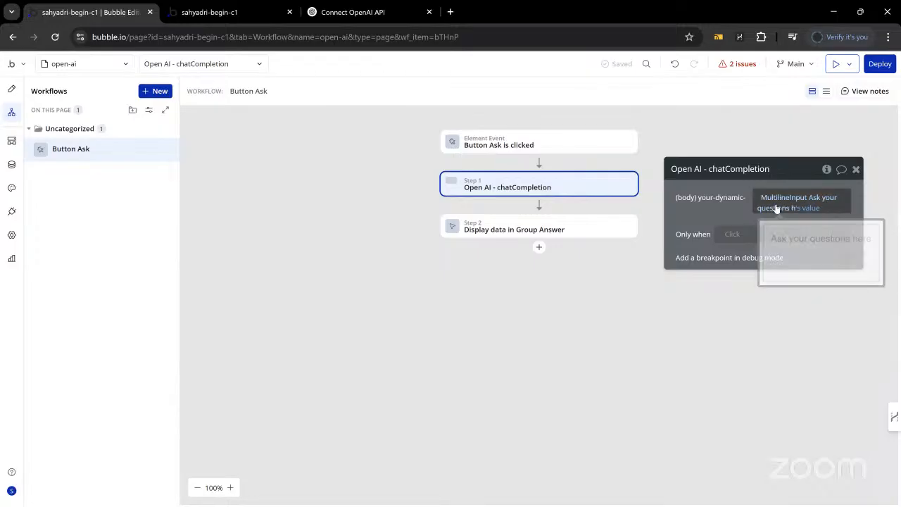
left_click(504, 232)
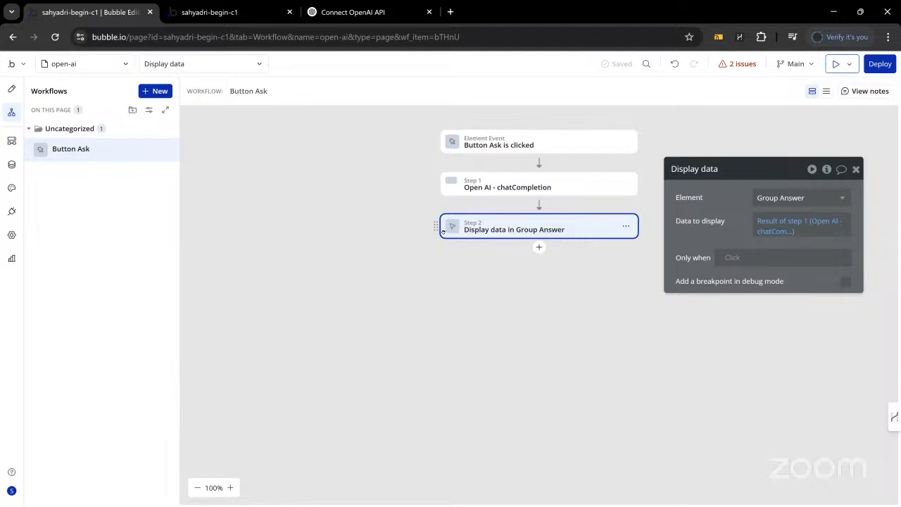
Select Group Answer in the page design and inspect its type of content
left_click(11, 88)
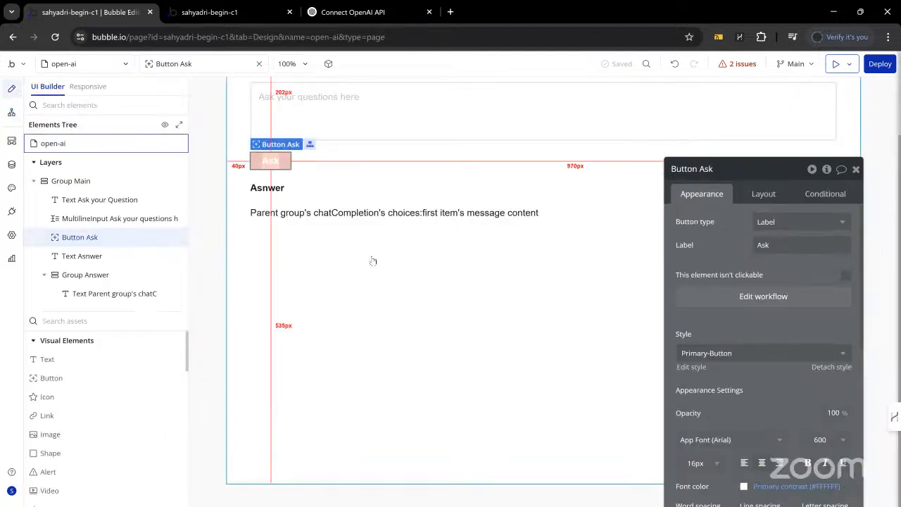
left_click(333, 213)
left_click(332, 221)
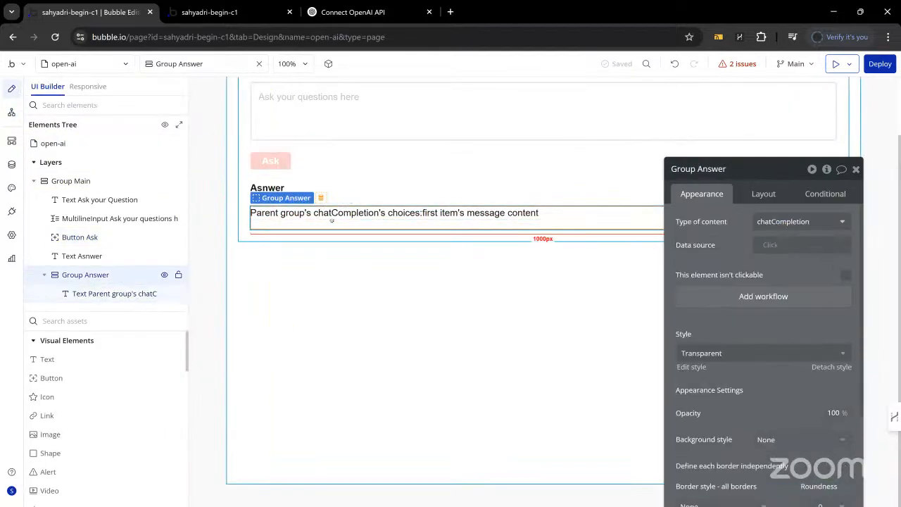
Browse the actions available after Display data in the Ask workflow and check that action's Data to display expression
left_click(11, 112)
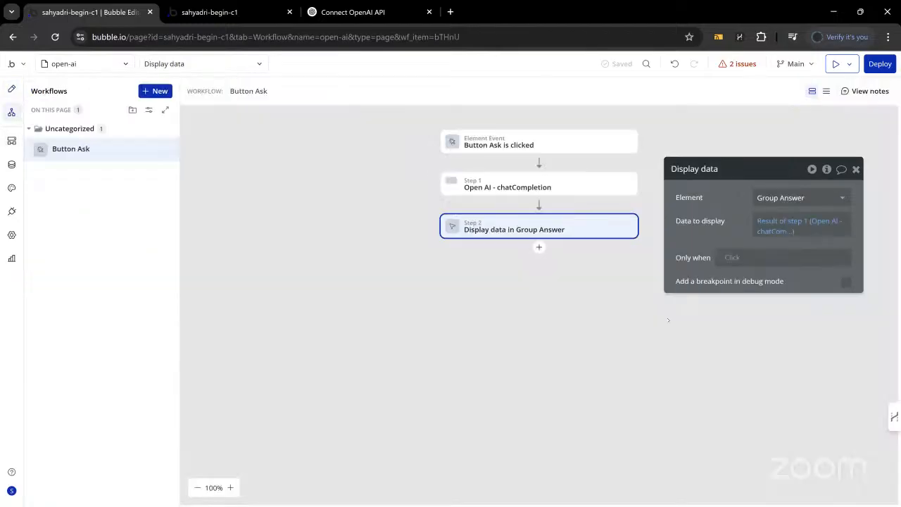
left_click(539, 247)
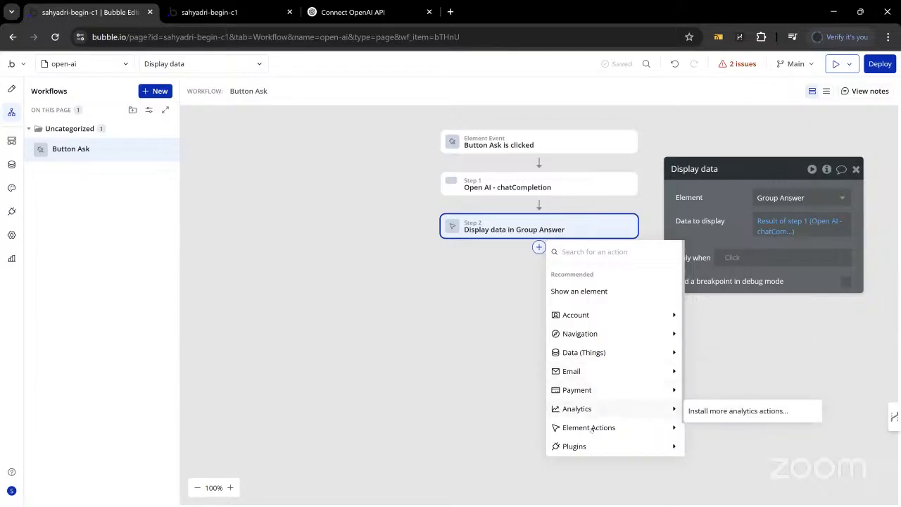
mouse_move(639, 431)
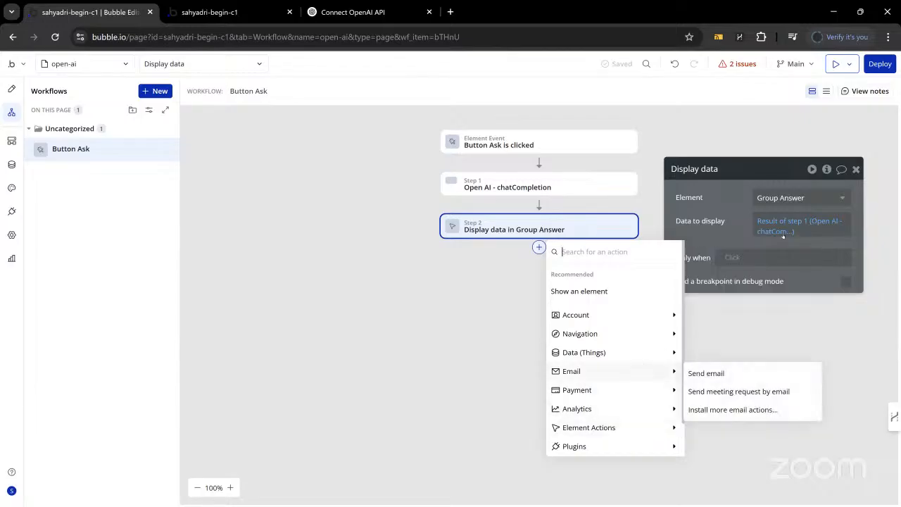
mouse_move(634, 352)
left_click(672, 200)
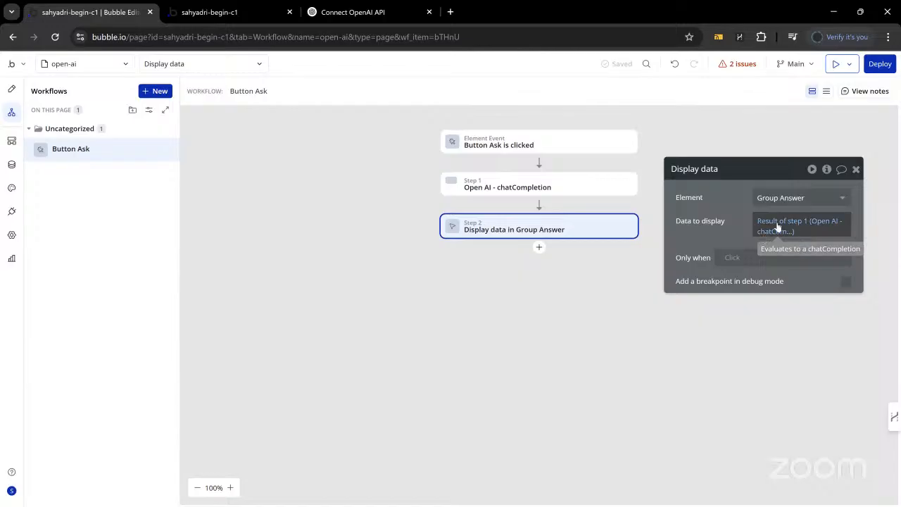
Inspect the dynamic expression of the text element inside Group Answer in the page design
left_click(12, 88)
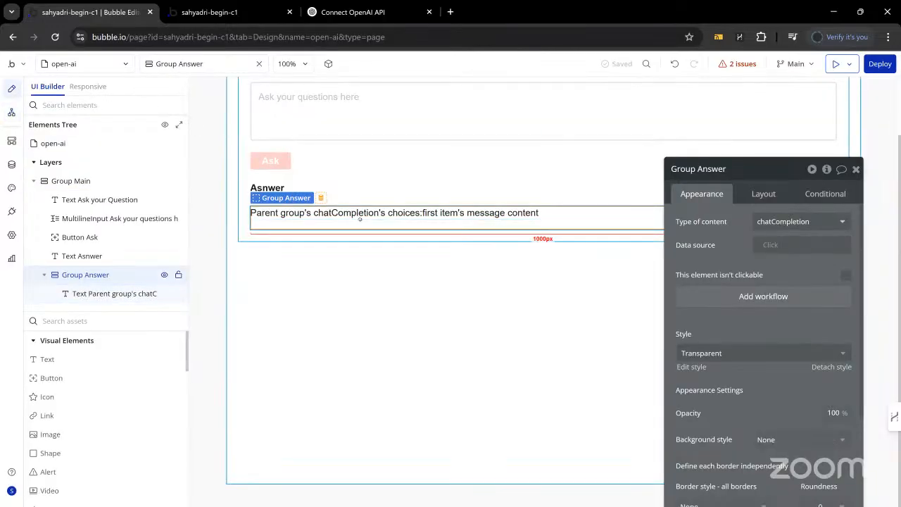
left_click(358, 217)
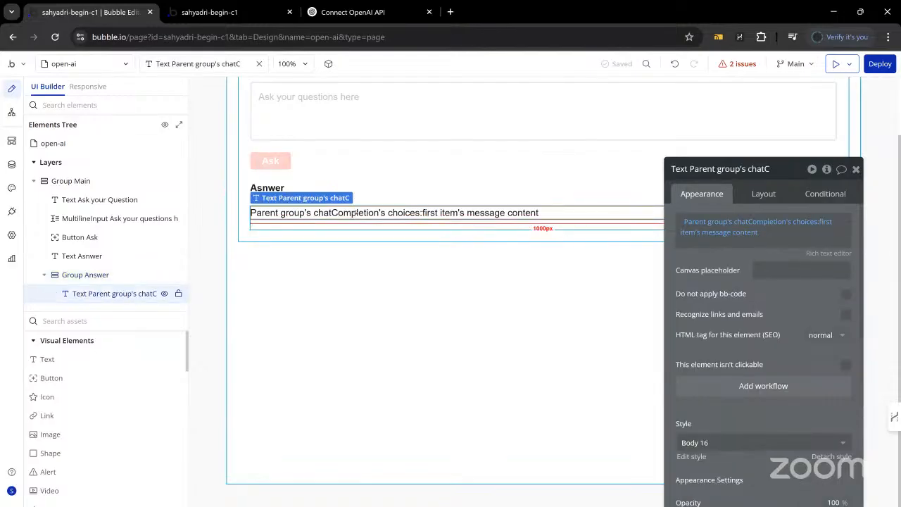
left_click(773, 224)
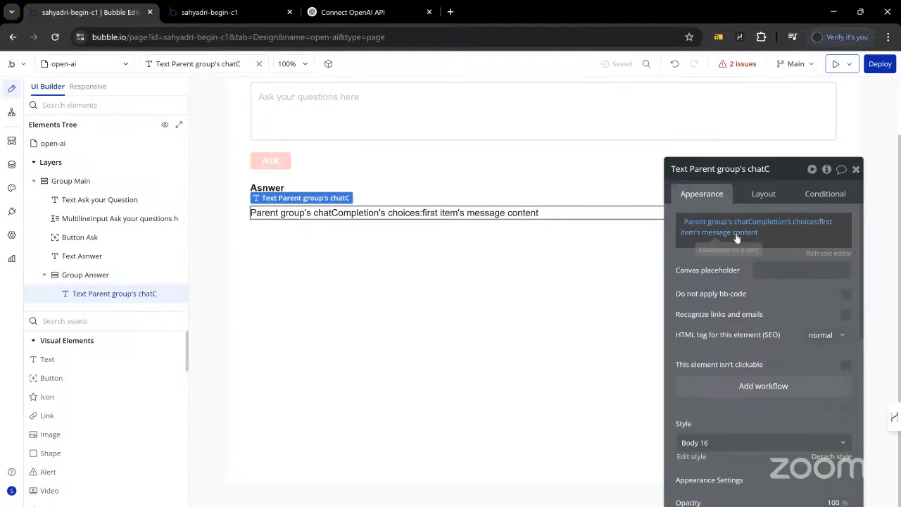
left_click_drag(713, 261, 649, 245)
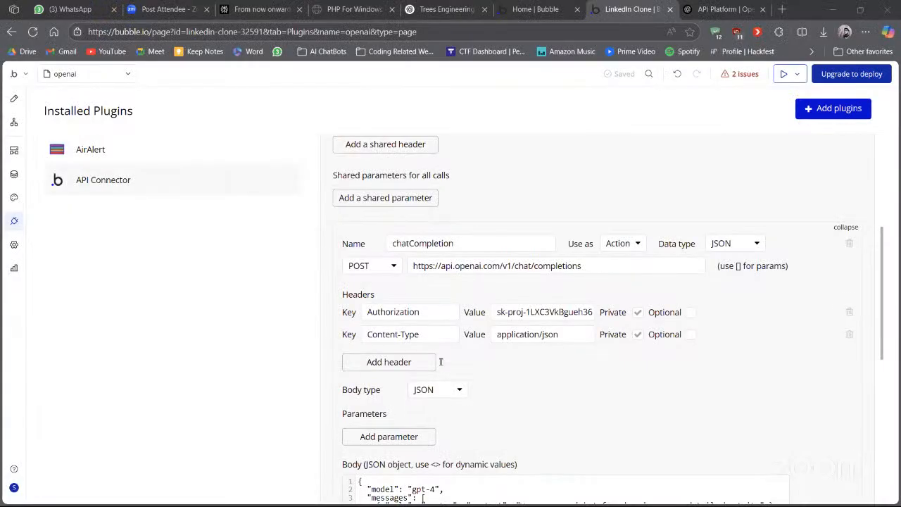
Review the chatCompletion call in the LinkedIn Clone app and try to add a Bearer prefix before the Authorization header's API key
scroll(440, 361, "down", 1)
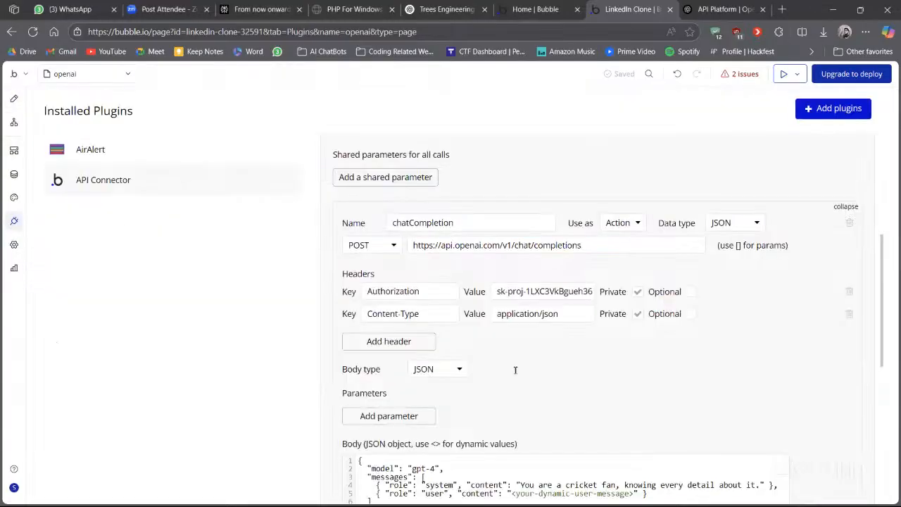
scroll(515, 370, "down", 3)
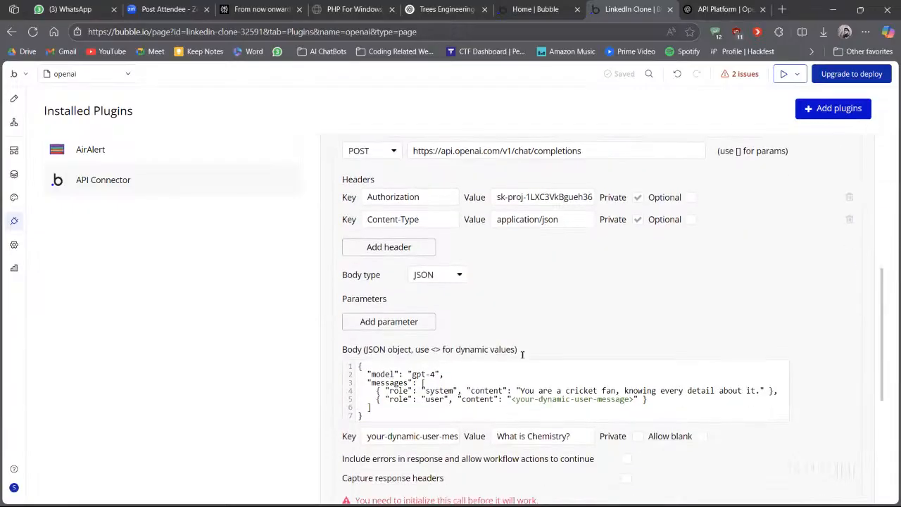
scroll(522, 354, "down", 3)
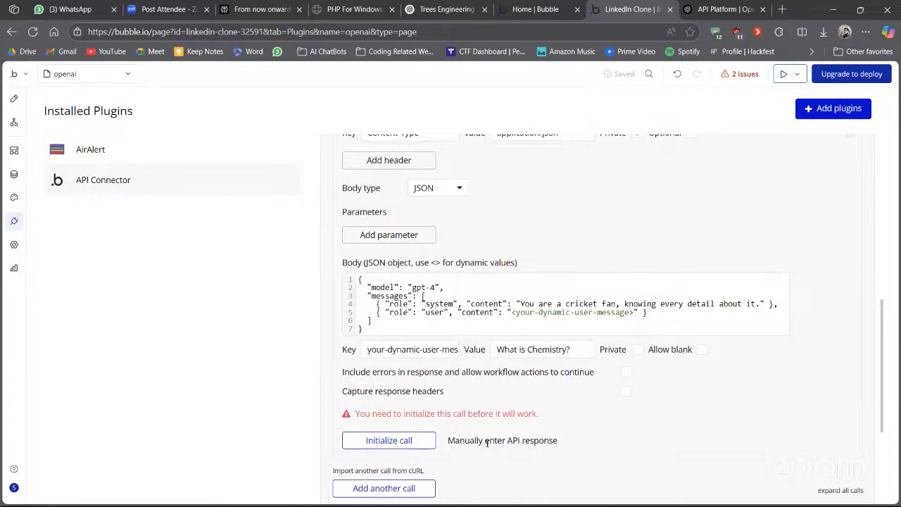
scroll(513, 326, "up", 7)
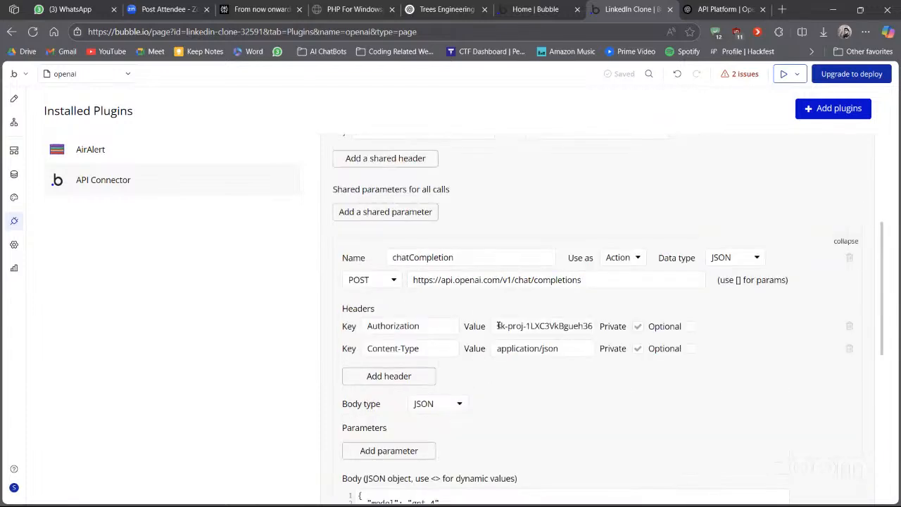
left_click(497, 326)
type("B")
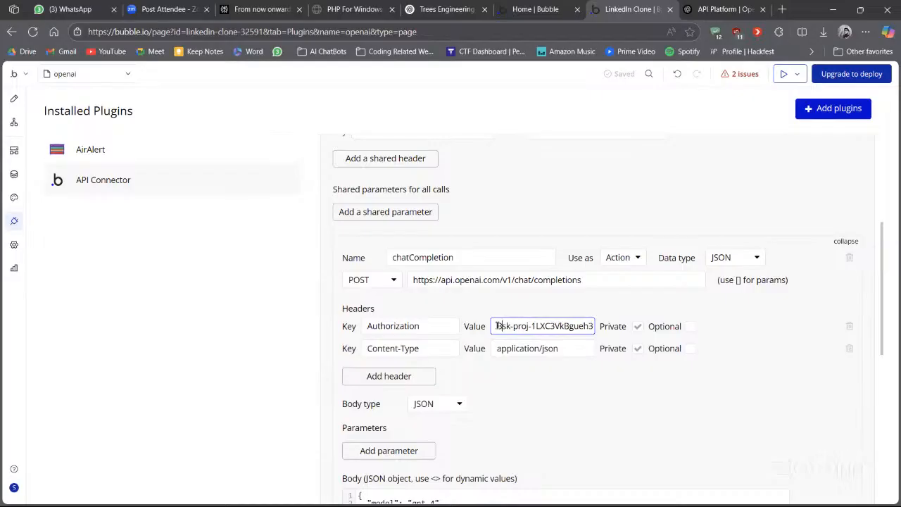
type("erear")
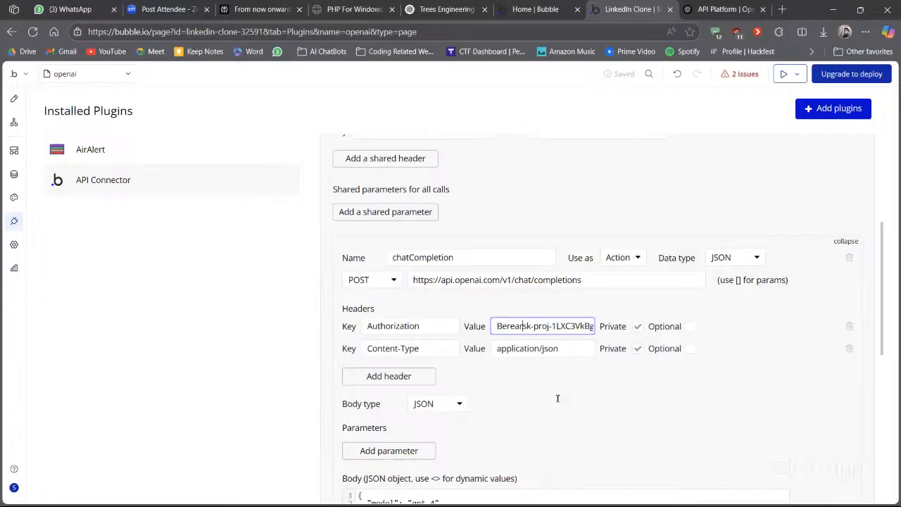
key("BackSpace")
key("BackSpace")
type("ar")
key("BackSpace")
key("BackSpace")
key("BackSpace")
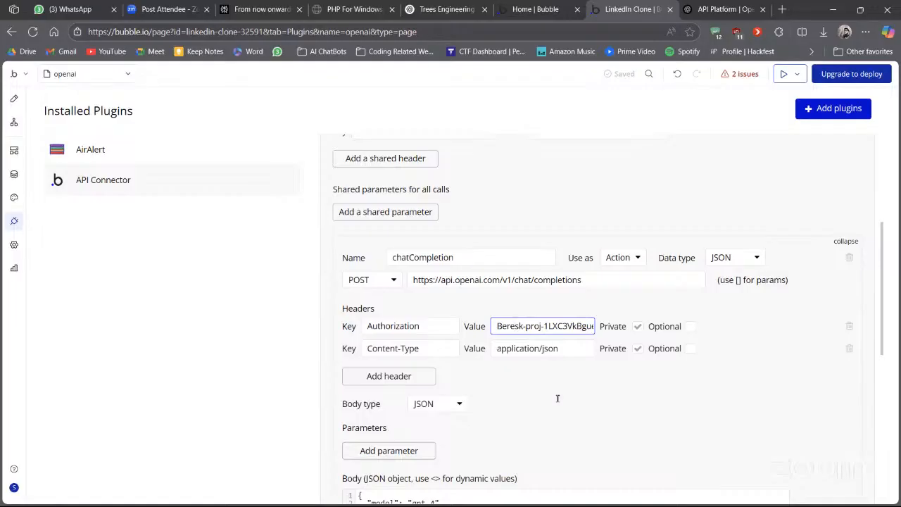
key("BackSpace")
key("BackSpace")
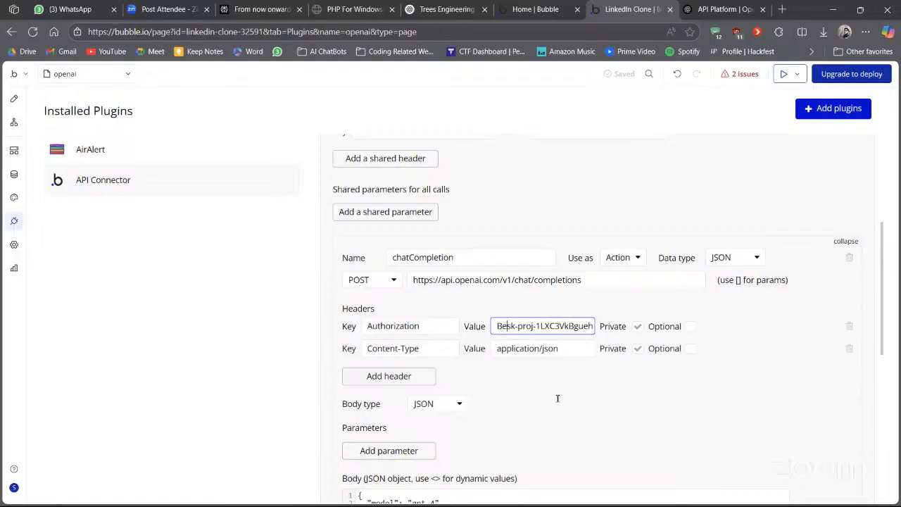
left_click(617, 401)
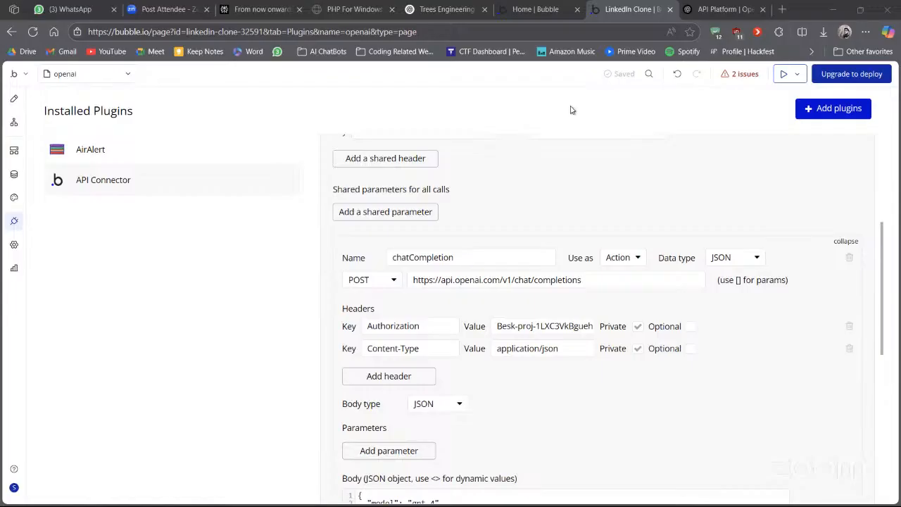
Replace the Authorization header's value by pasting the API key with its Bearer prefix
triple_click(508, 326)
key("ctrl+v")
key("Home")
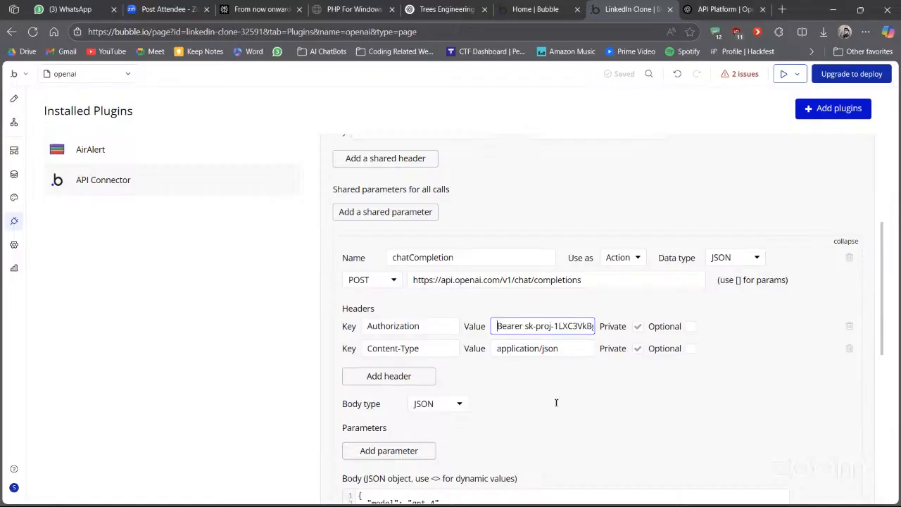
Initialize the chatCompletion call and save its returned values with the suggested data types
scroll(556, 402, "down", 4)
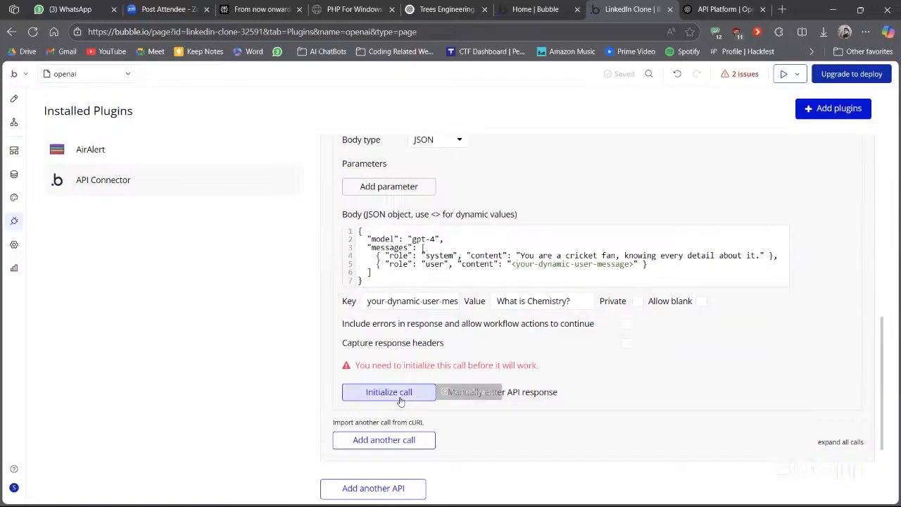
scroll(397, 418, "up", 1)
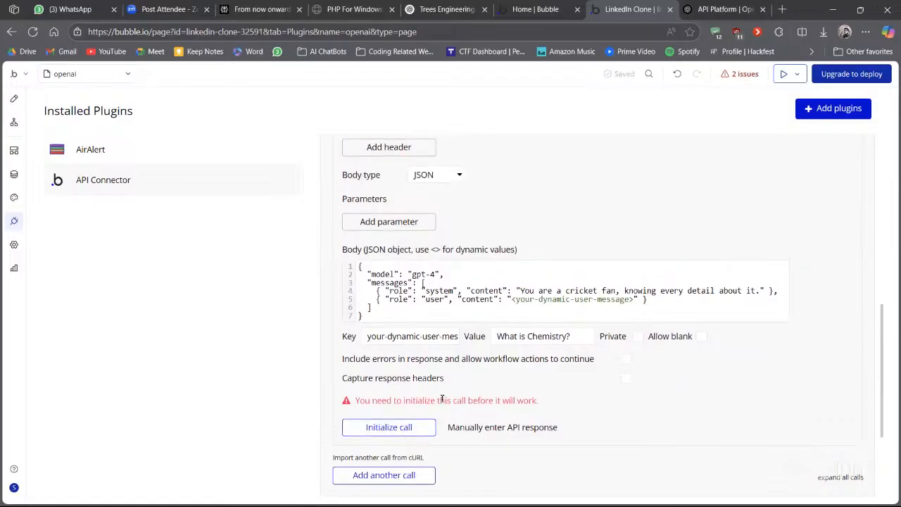
left_click(386, 436)
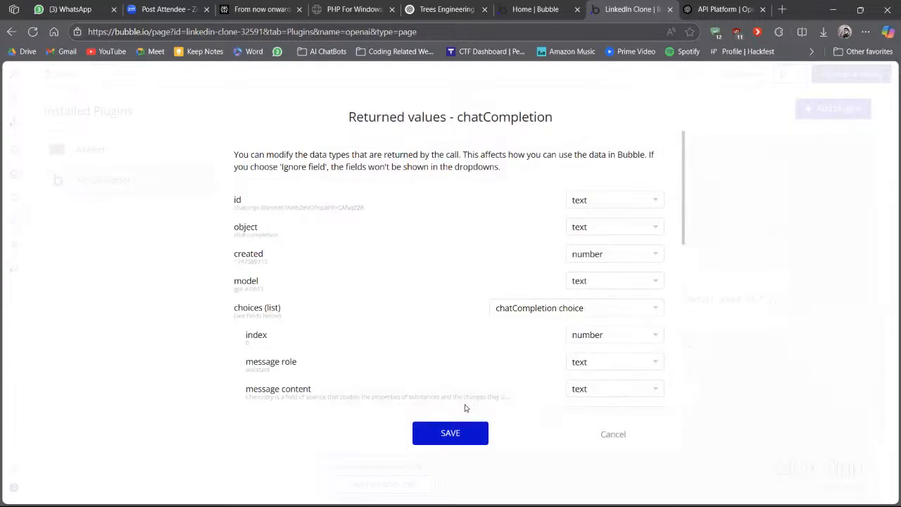
left_click(452, 432)
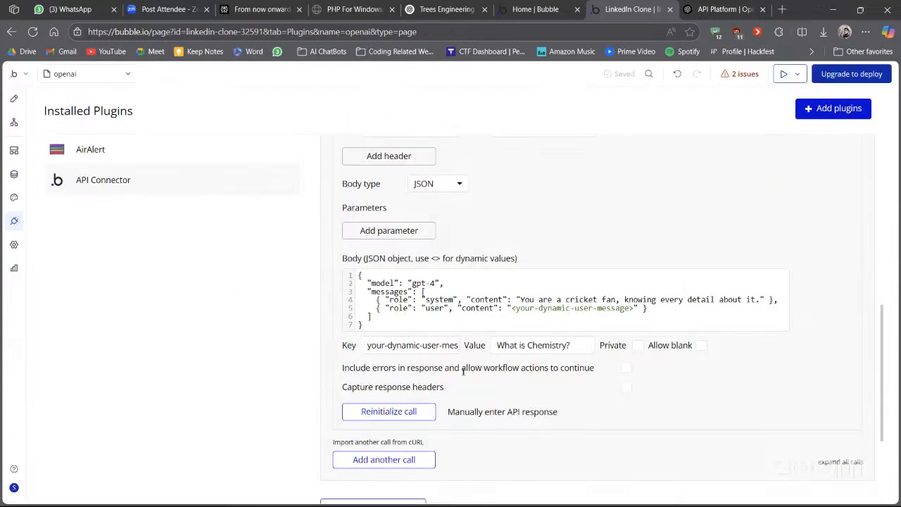
Set Group Answer's type of content to chatCompletion in the page design
left_click(14, 101)
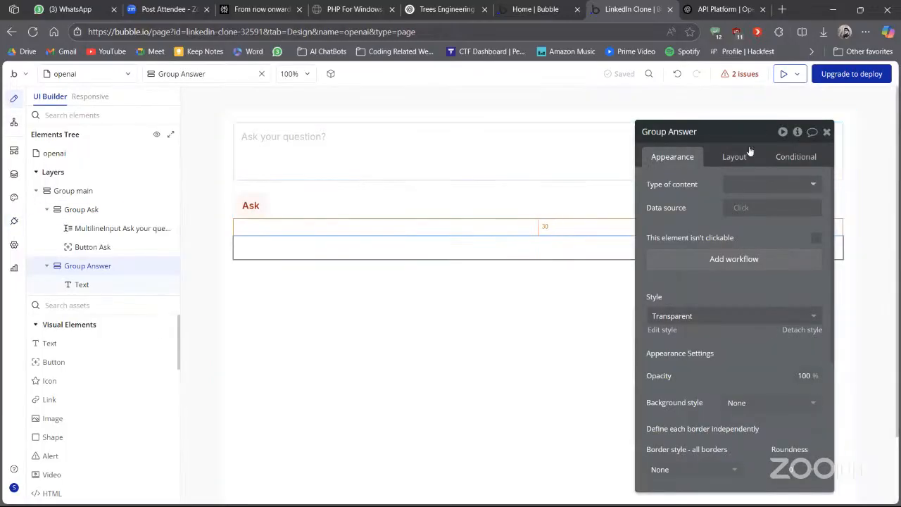
left_click(758, 184)
type("chat")
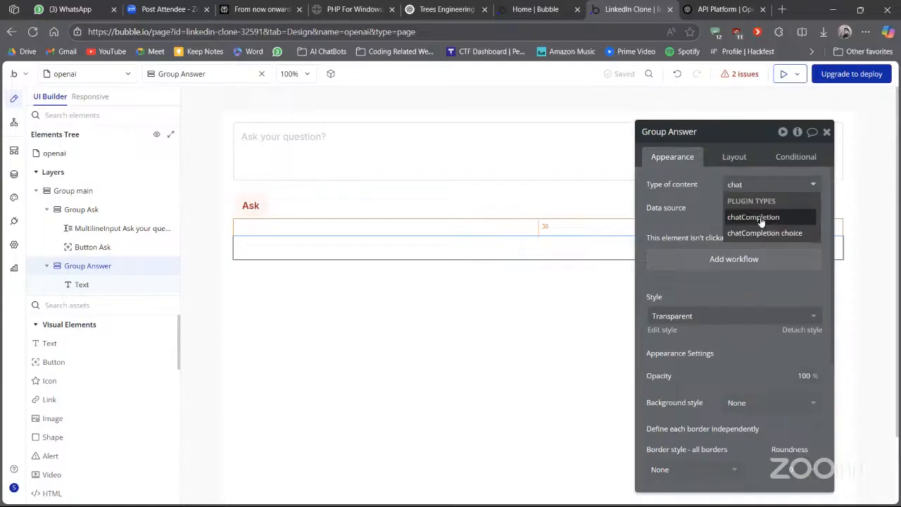
left_click(753, 216)
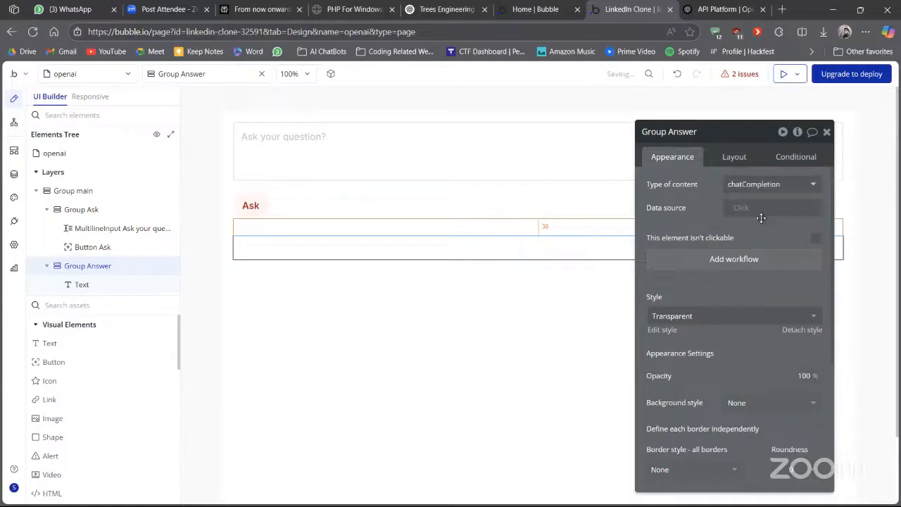
Set the text inside Group Answer to Parent group's chatCompletion's choices:first item's message content
left_click(82, 285)
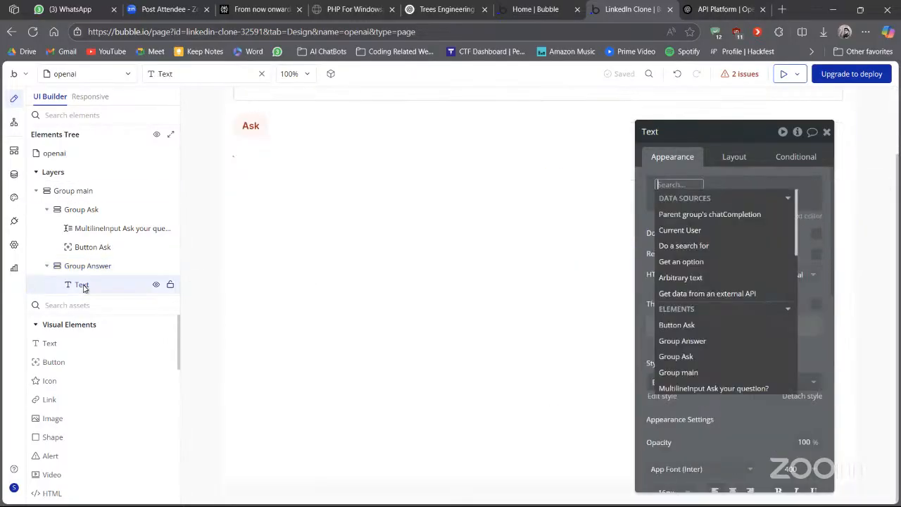
left_click(696, 215)
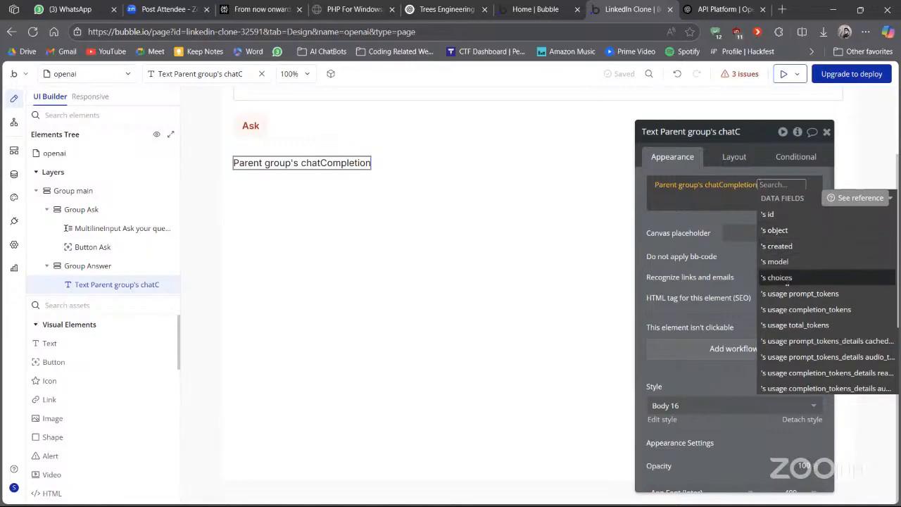
left_click(787, 279)
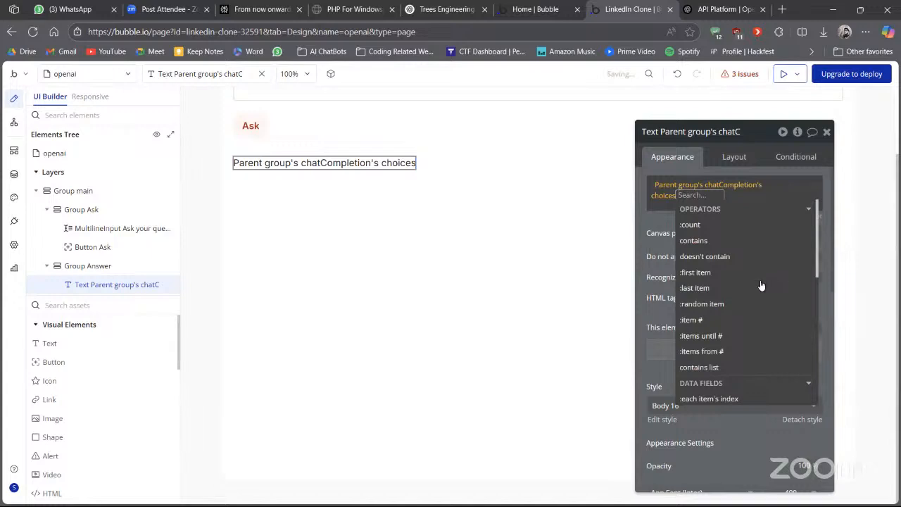
left_click(709, 275)
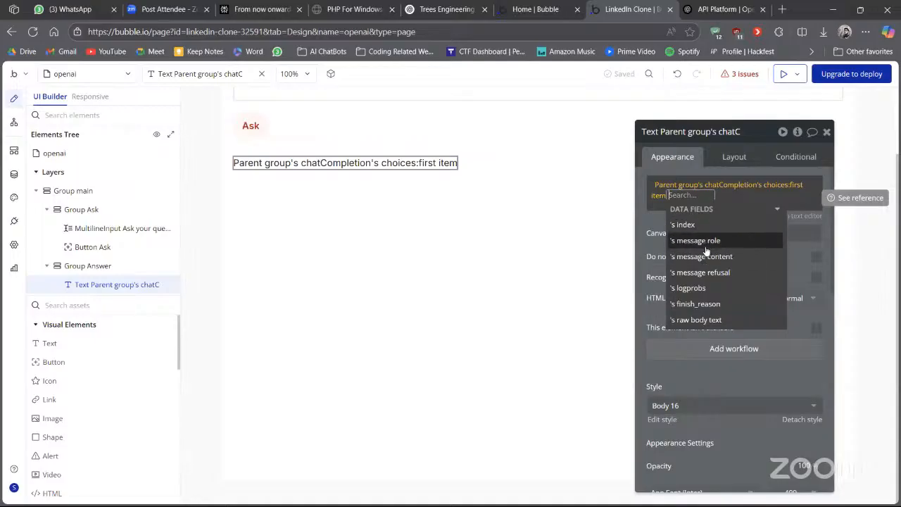
left_click(708, 256)
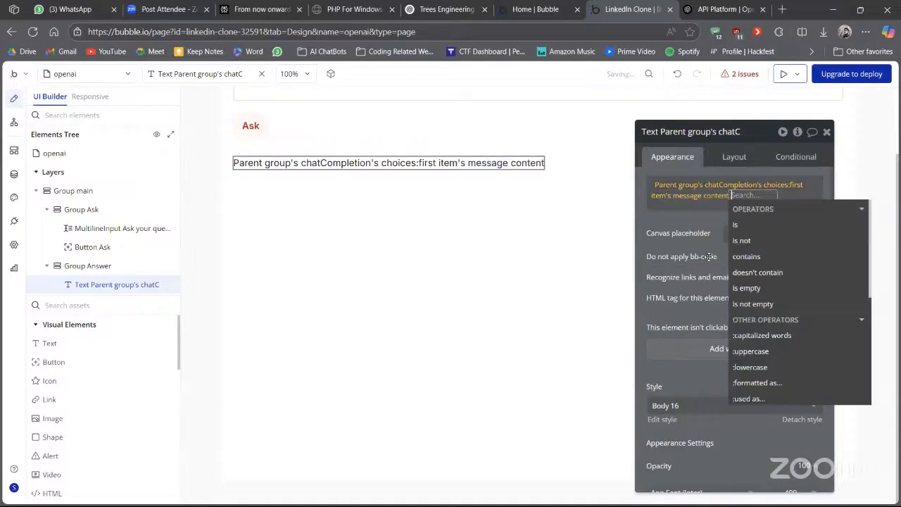
left_click(444, 226)
Create a workflow for the Ask button and add the ChatCompletion - chatCompletion action as its first step
scroll(479, 275, "up", 2)
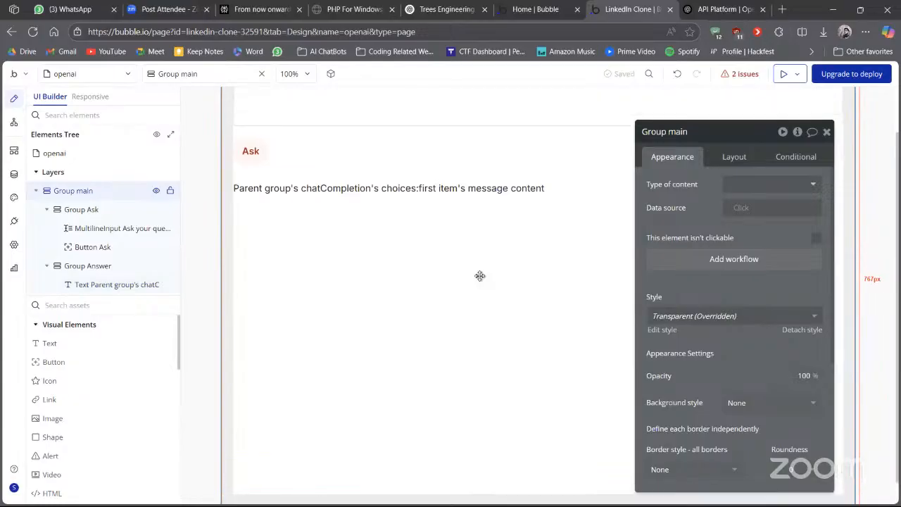
left_click(251, 205)
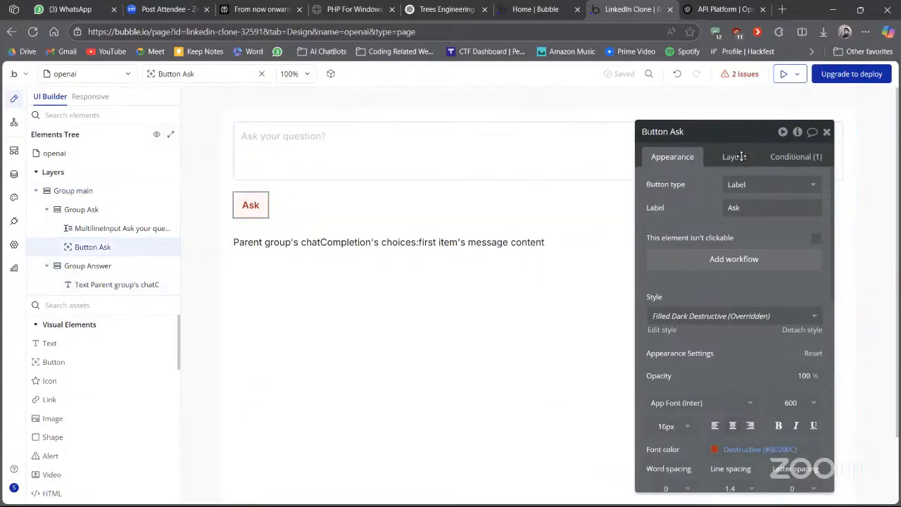
left_click(731, 259)
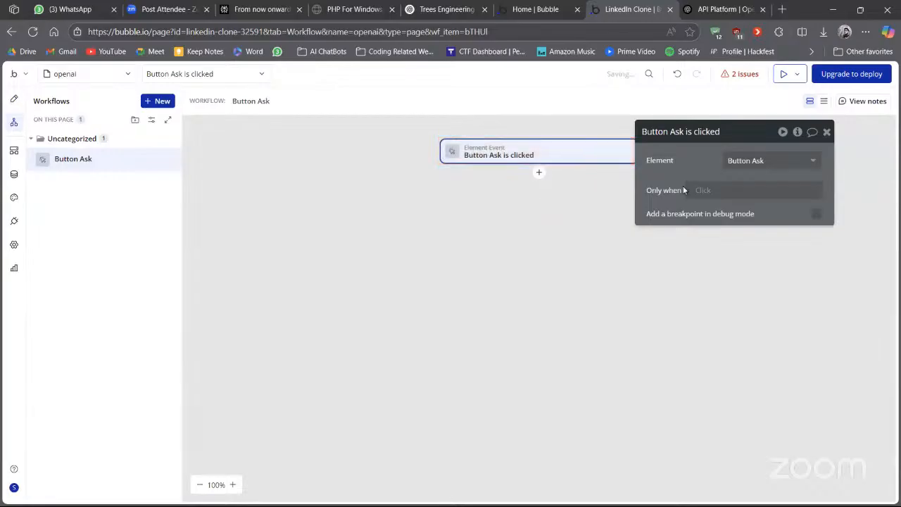
left_click(538, 173)
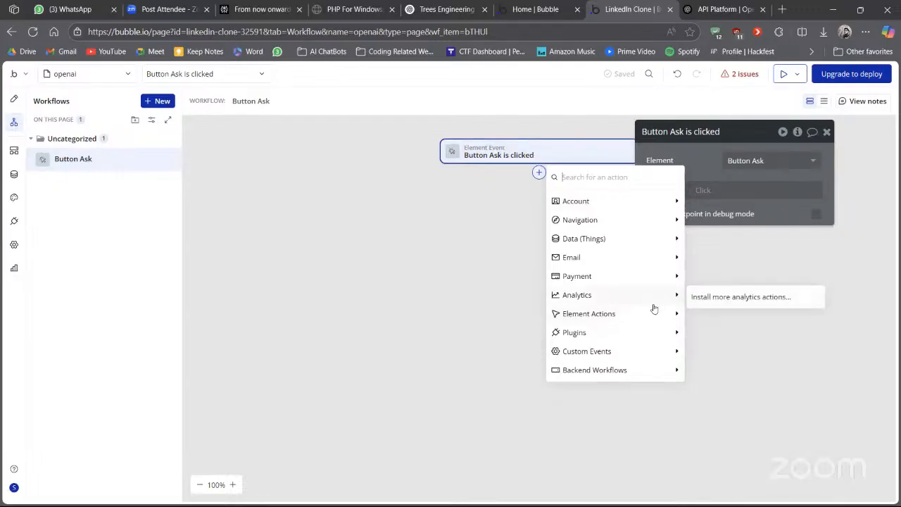
mouse_move(647, 314)
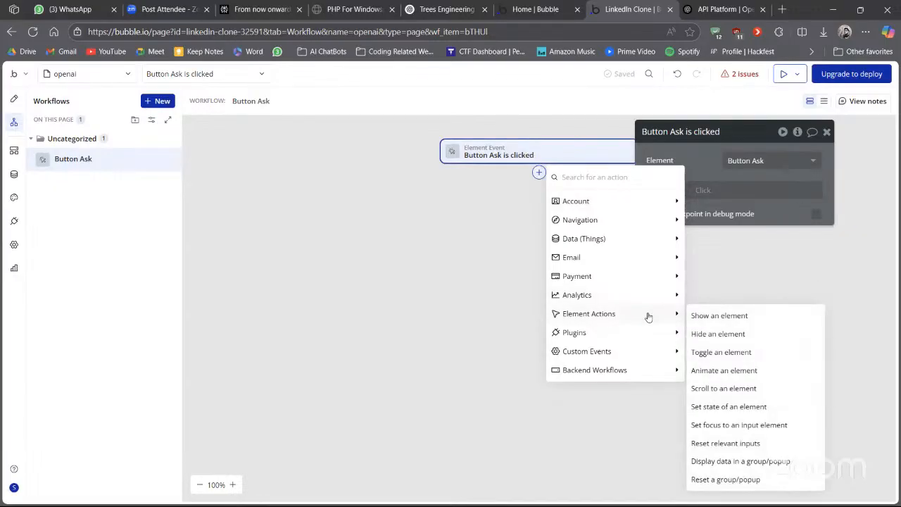
left_click(744, 241)
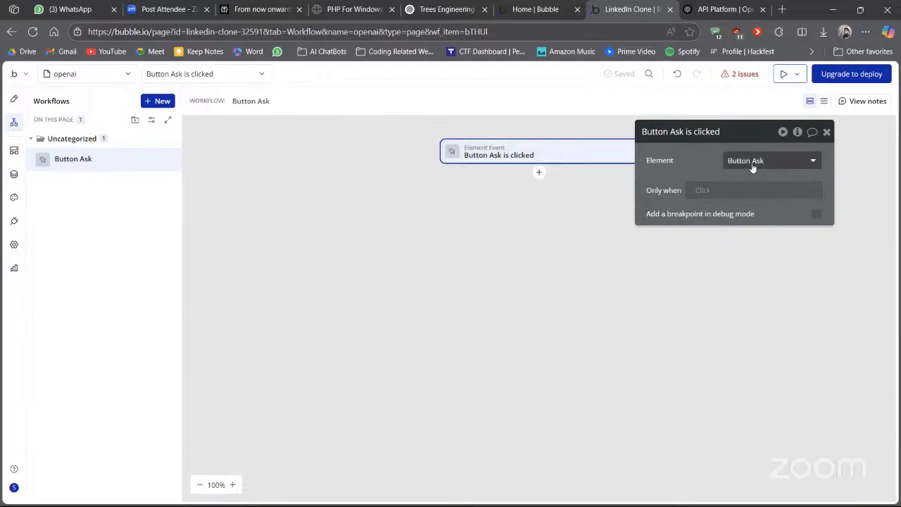
mouse_move(752, 169)
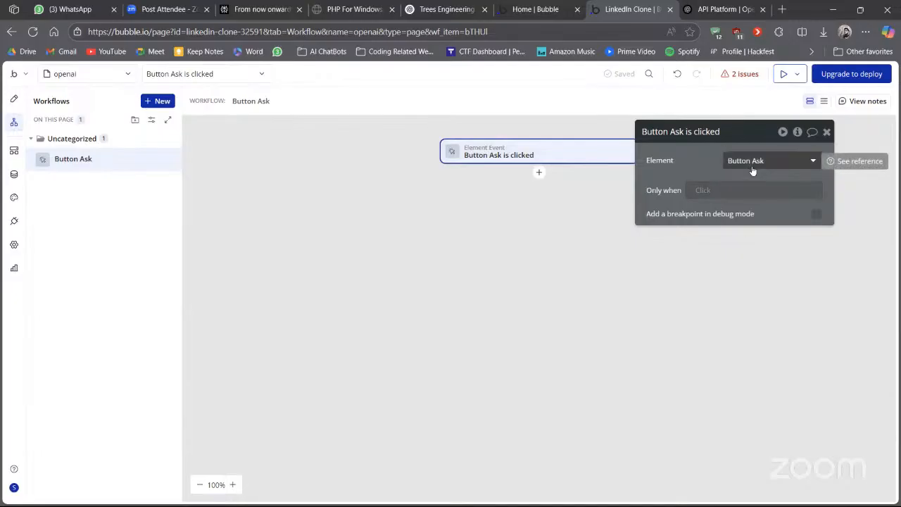
left_click(538, 174)
type("chat")
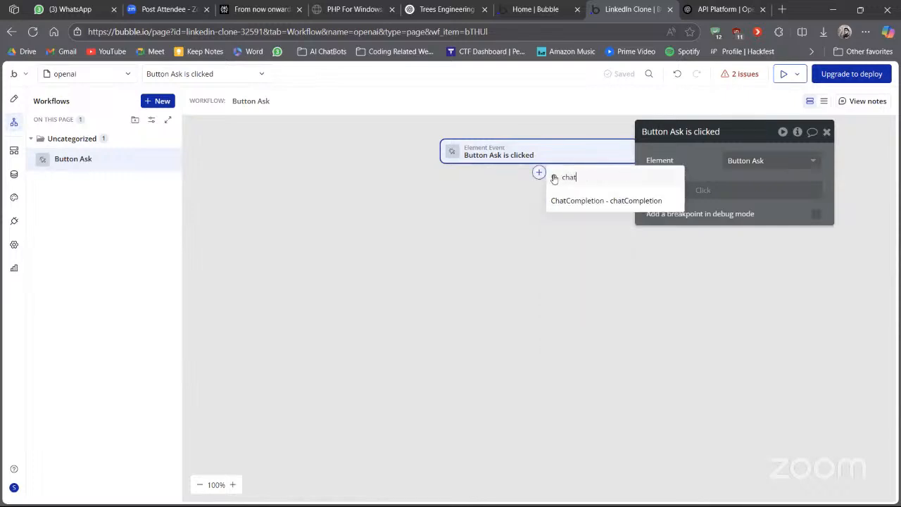
left_click(575, 202)
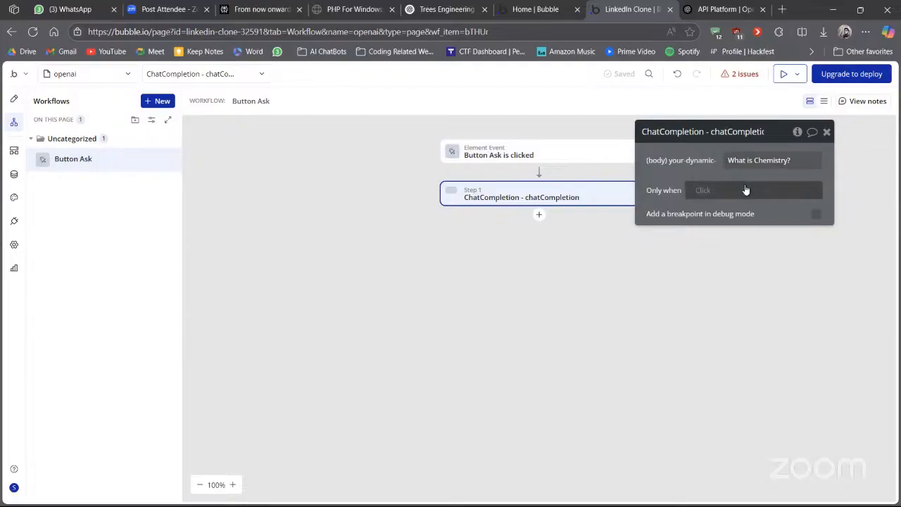
Replace the chatCompletion action's dynamic user message with MultilineInput Ask your question?'s value
left_click(794, 160)
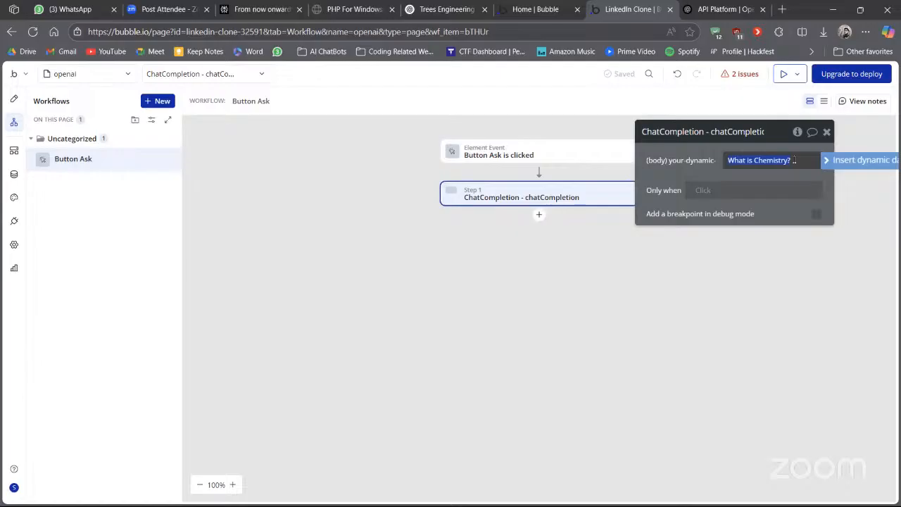
key("BackSpace")
type("mu")
key("BackSpace")
key("BackSpace")
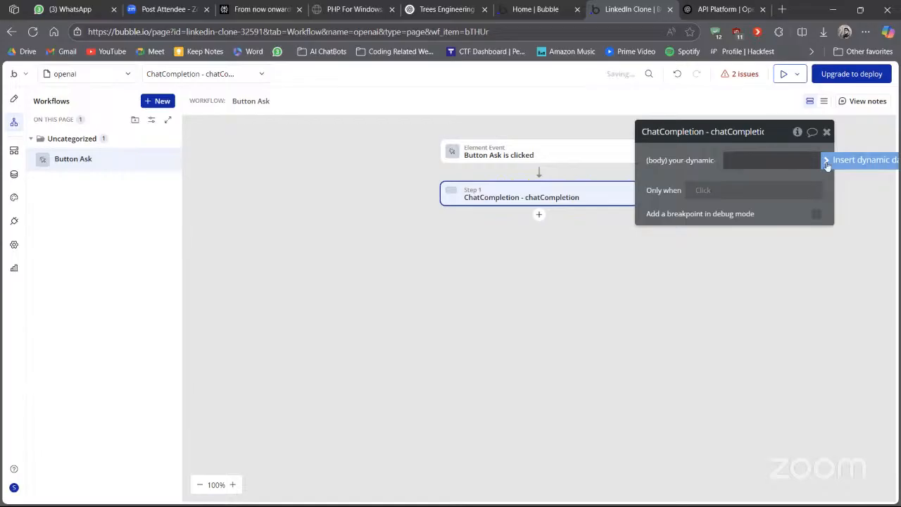
left_click(831, 160)
scroll(785, 255, "down", 3)
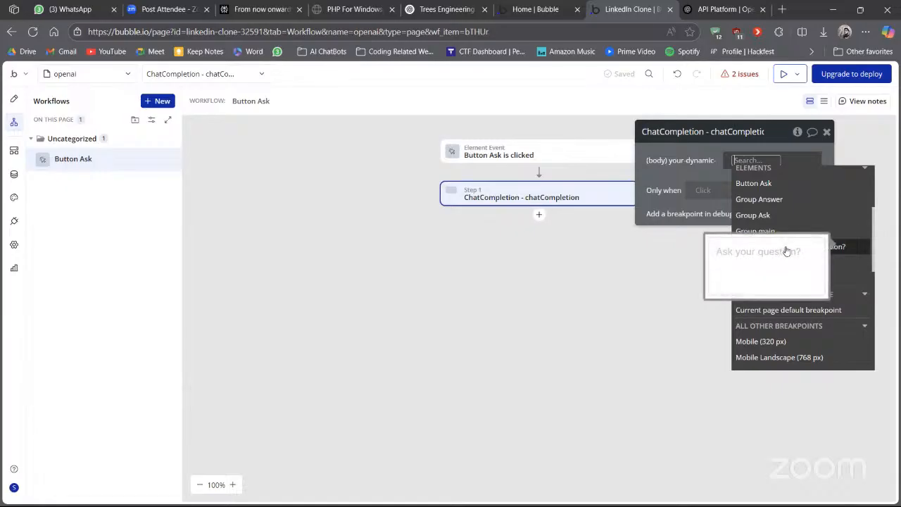
left_click(849, 248)
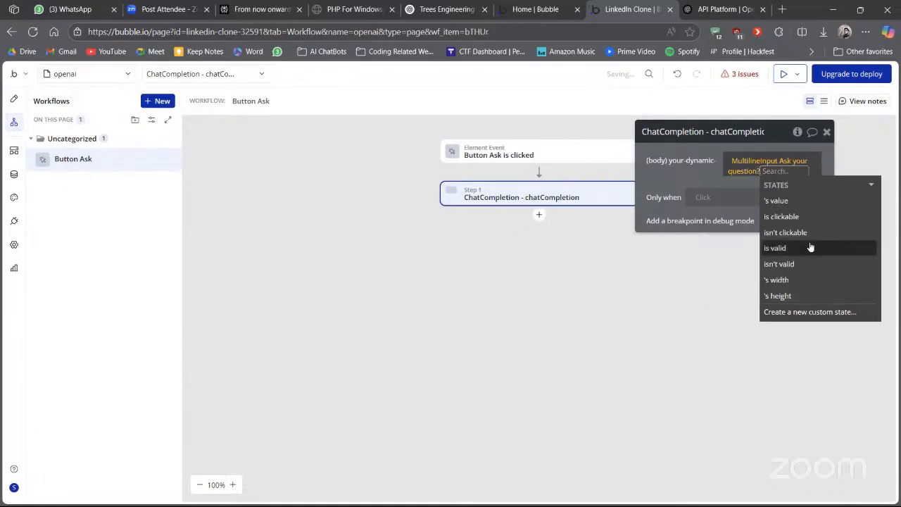
left_click(799, 202)
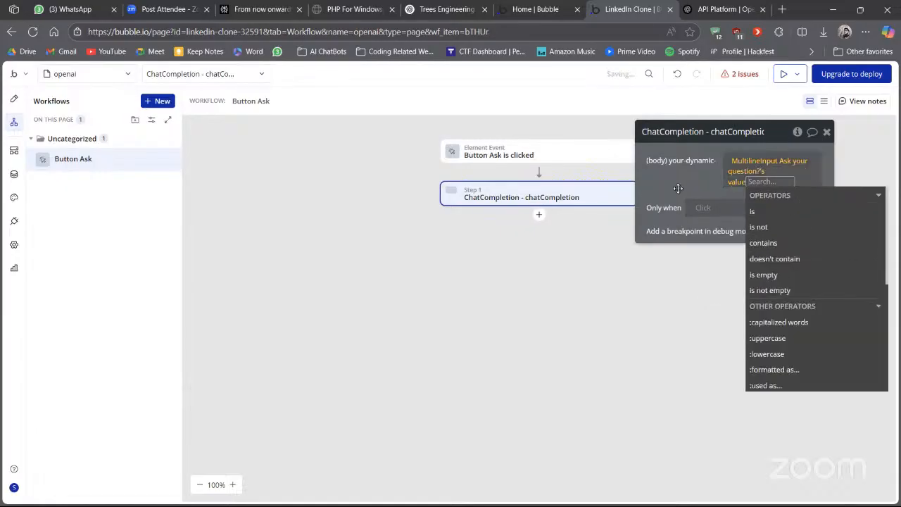
left_click(639, 265)
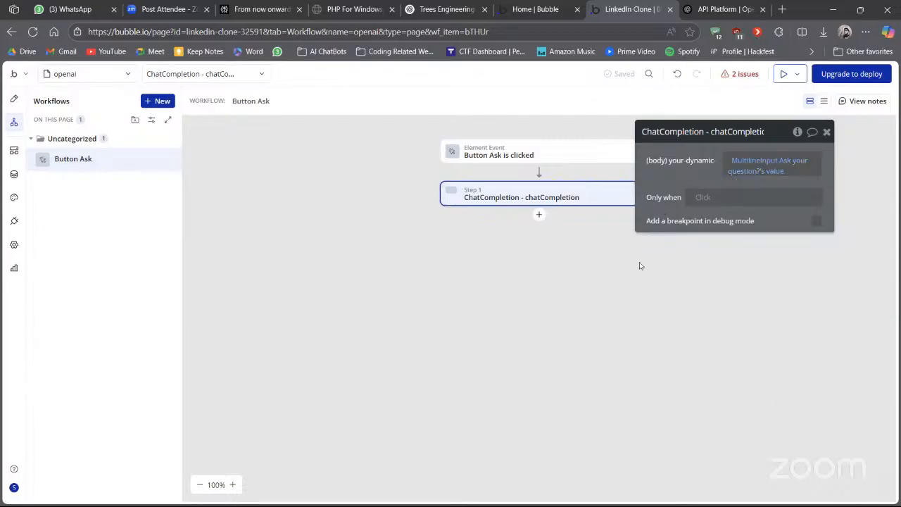
Add a Display data in a group/popup action that shows the Result of step 1 in Group Answer
left_click(539, 214)
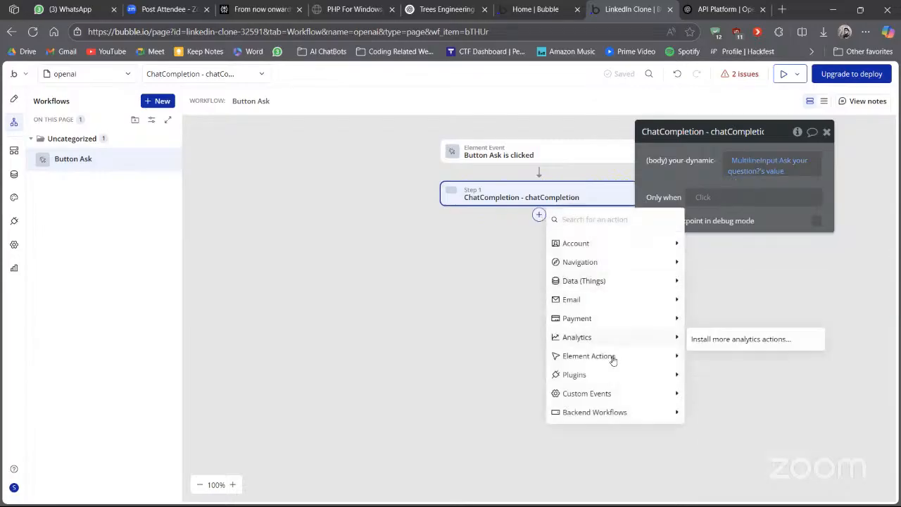
mouse_move(609, 356)
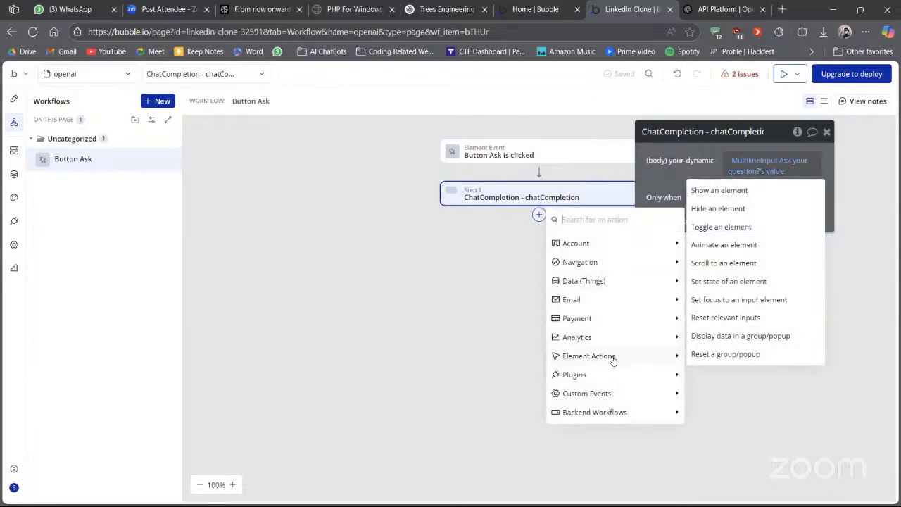
left_click(710, 337)
left_click(749, 161)
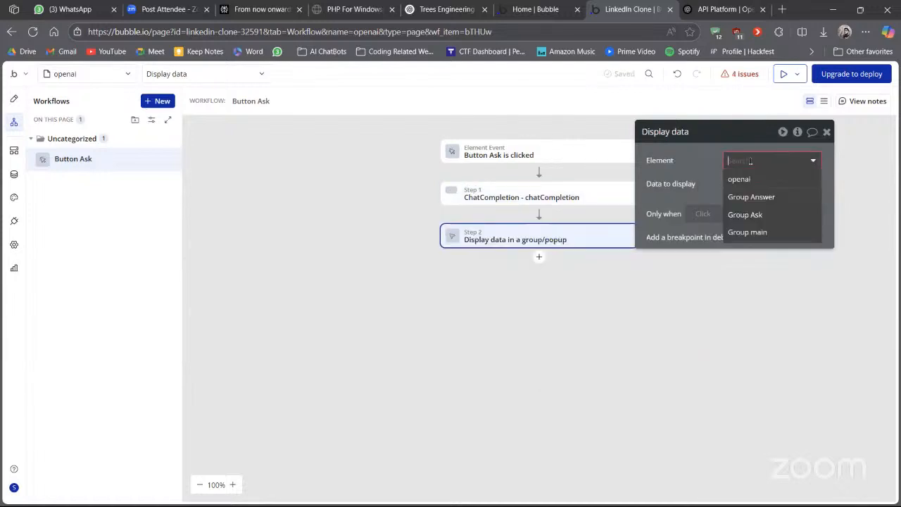
left_click(748, 197)
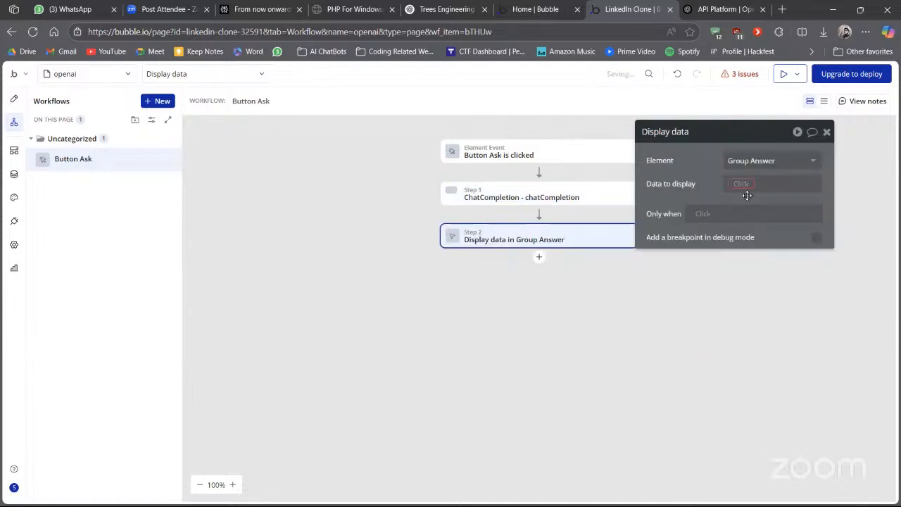
left_click(747, 184)
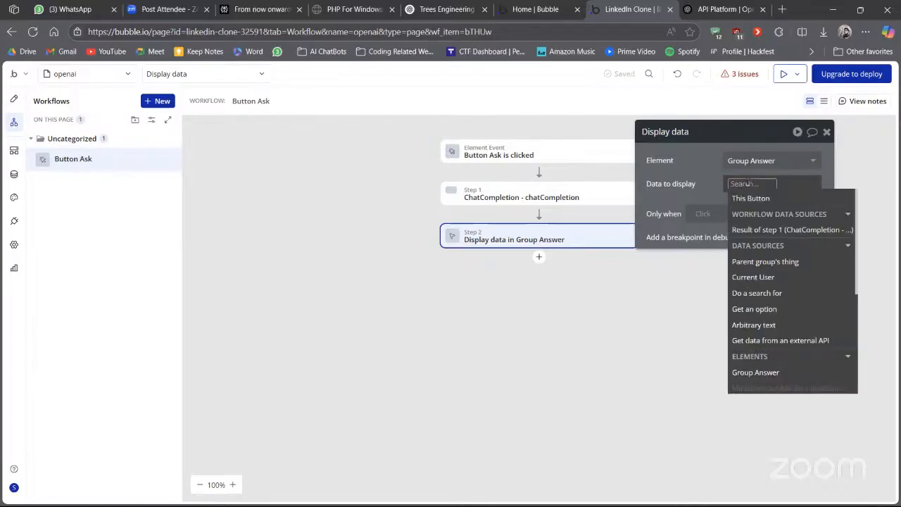
left_click(749, 230)
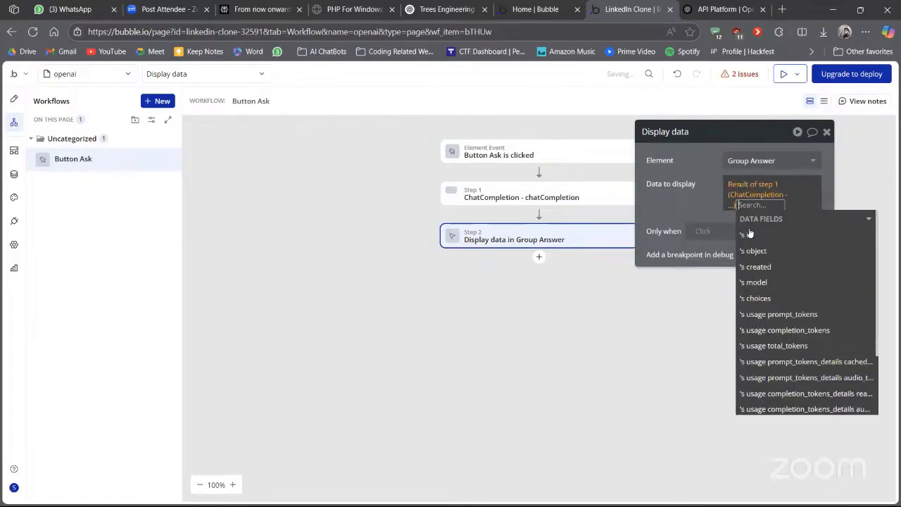
left_click(688, 201)
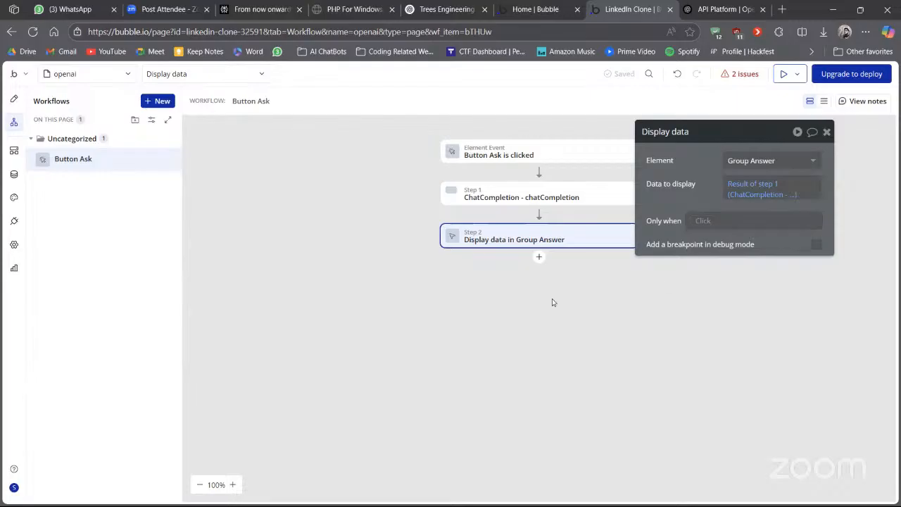
Preview the openai page and submit the question "What is tree?" with Ask
left_click(14, 100)
left_click(781, 74)
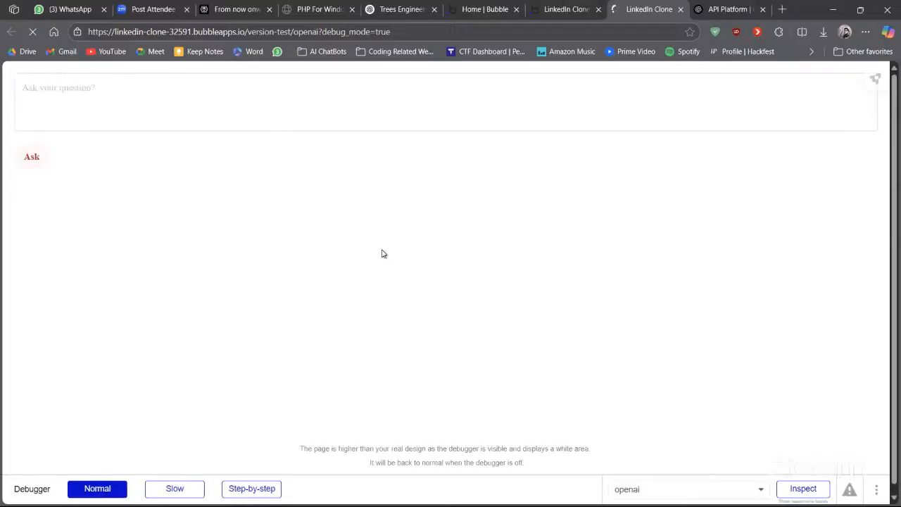
left_click(86, 80)
type("What")
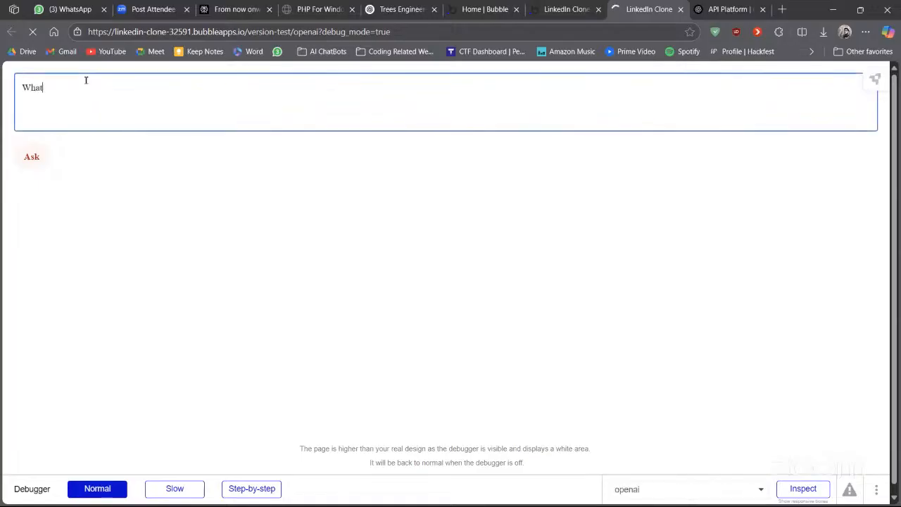
type(" is tree?")
left_click(32, 156)
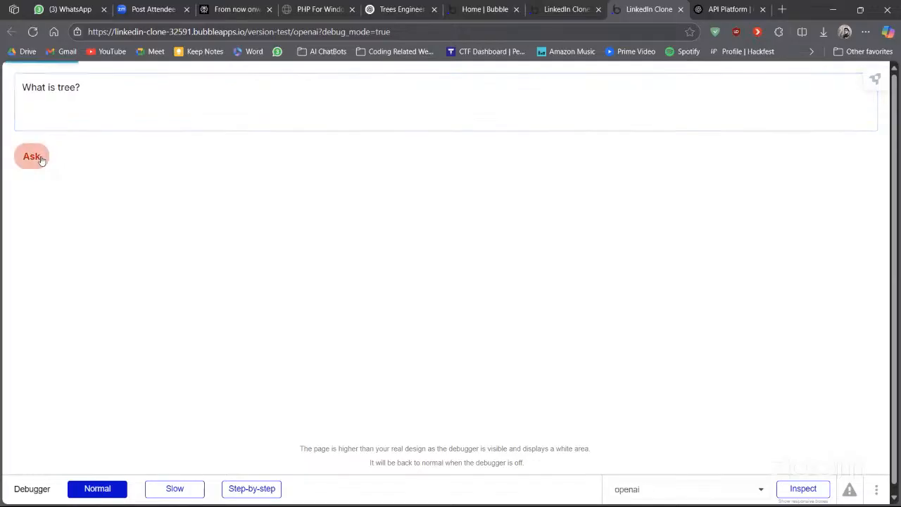
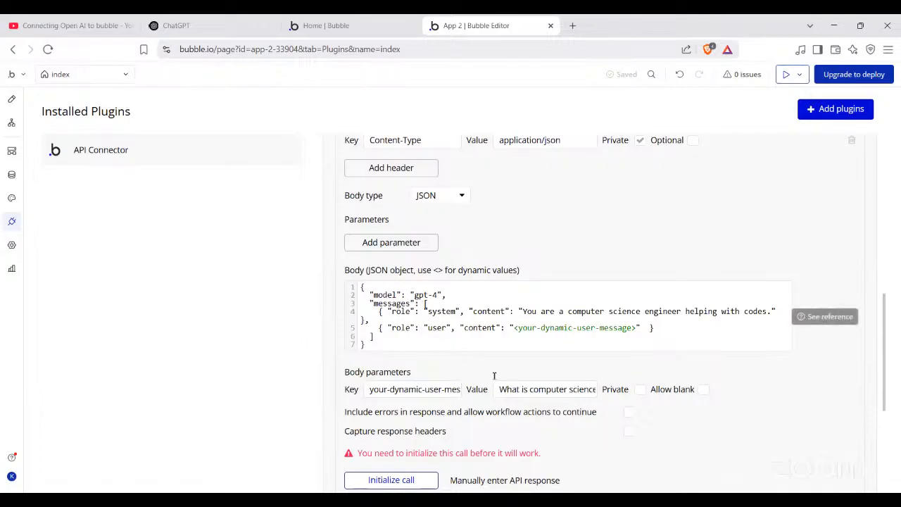
Examine the Authorization and Content-Type headers and the JSON body of App 2's OpenAI chat call
left_click(525, 140)
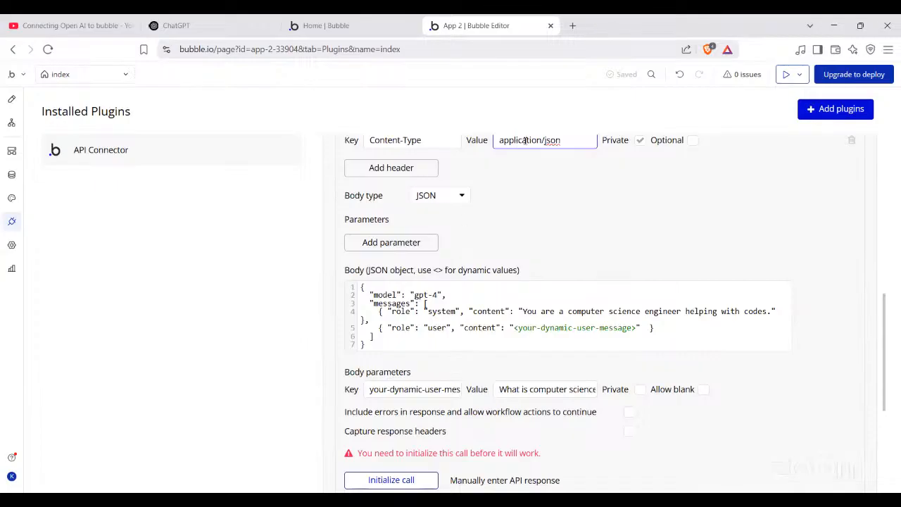
scroll(525, 141, "up", 1)
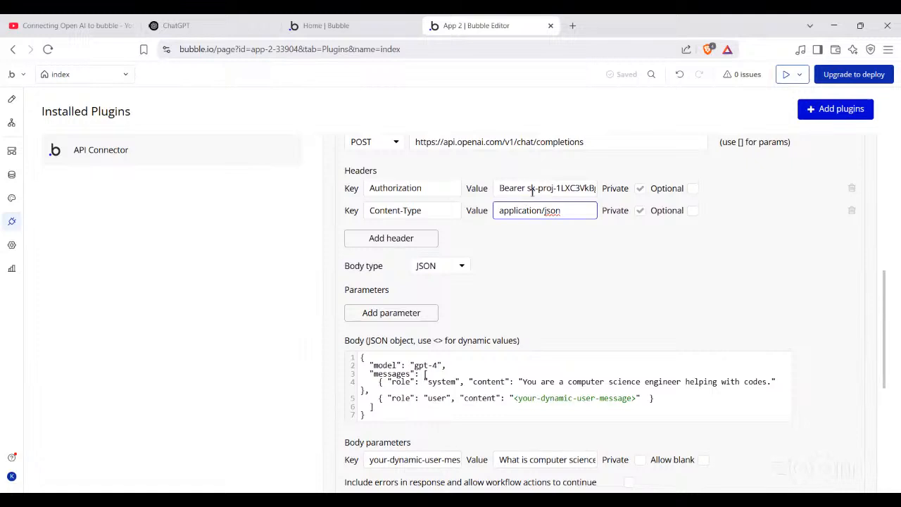
left_click(531, 189)
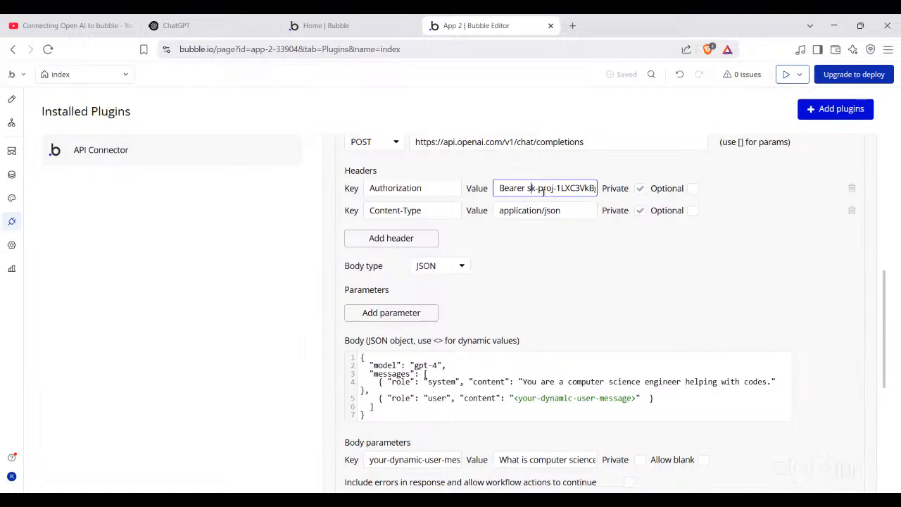
scroll(544, 190, "down", 2)
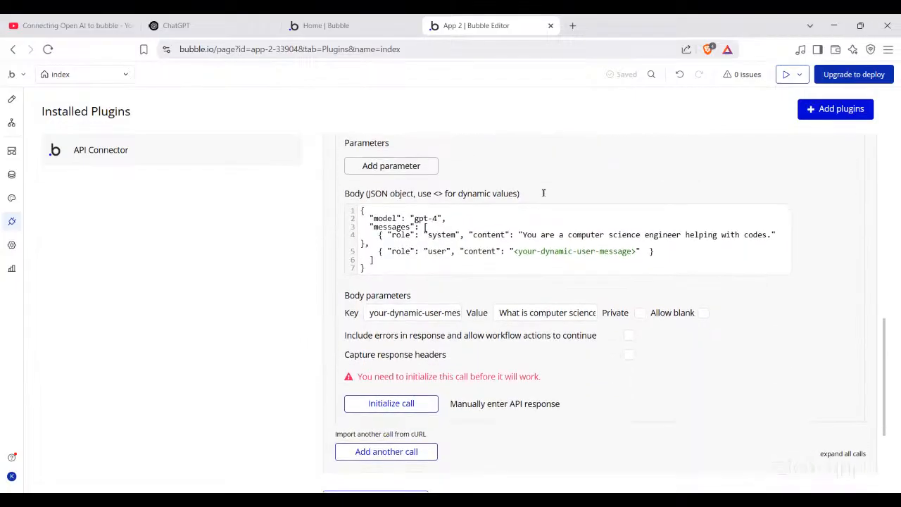
Inspect the Chatcompletion call's Authorization header value through to its end
scroll(543, 193, "down", 2)
scroll(544, 193, "up", 1)
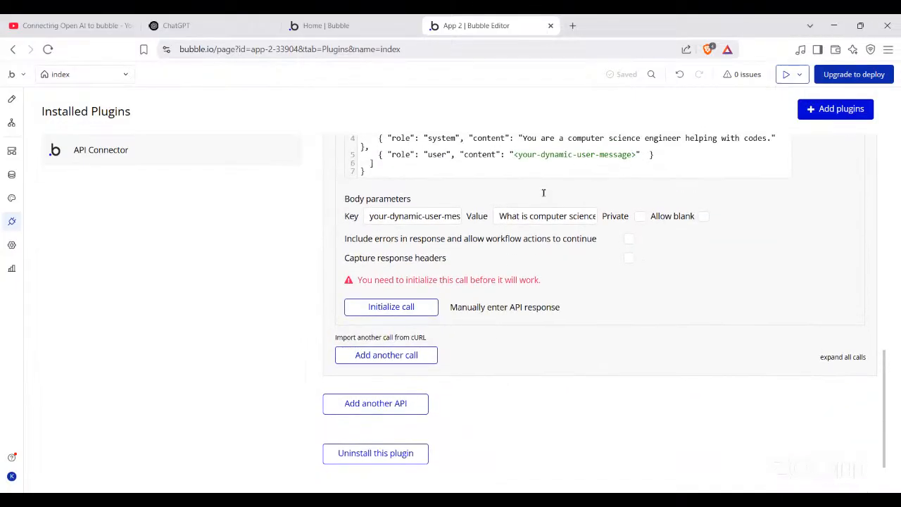
scroll(543, 193, "up", 8)
scroll(565, 308, "down", 3)
scroll(566, 309, "down", 1)
left_click(560, 259)
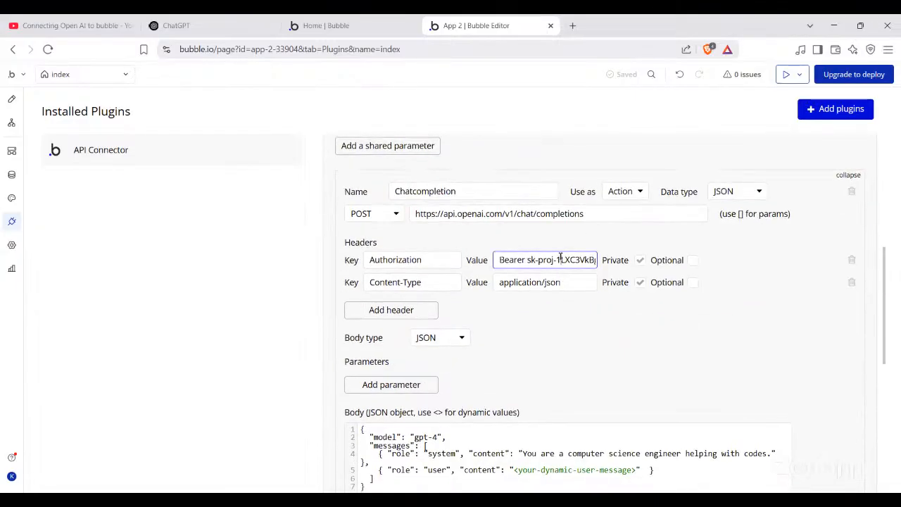
key("Right")
key("Right")
key("Right")
key("Right")
key("Right")
key("Right")
key("Right")
key("Right")
key("Right")
key("Right")
key("Right")
key("Right")
key("Right")
key("Right")
key("Right")
key("Right")
key("Right")
key("Right")
key("Right")
key("Right")
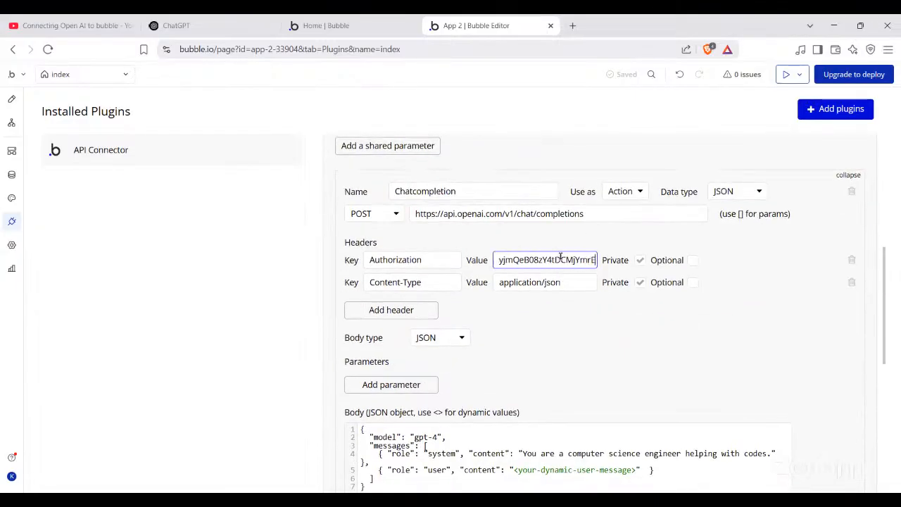
key("Right")
key("Right")
key("Right")
key("Right")
key("Right")
key("Right")
key("Right")
key("Right")
key("Right")
key("Right")
key("Right")
key("Right")
key("Right")
key("Right")
key("Right")
key("Right")
key("Right")
key("Right")
key("Right")
key("Right")
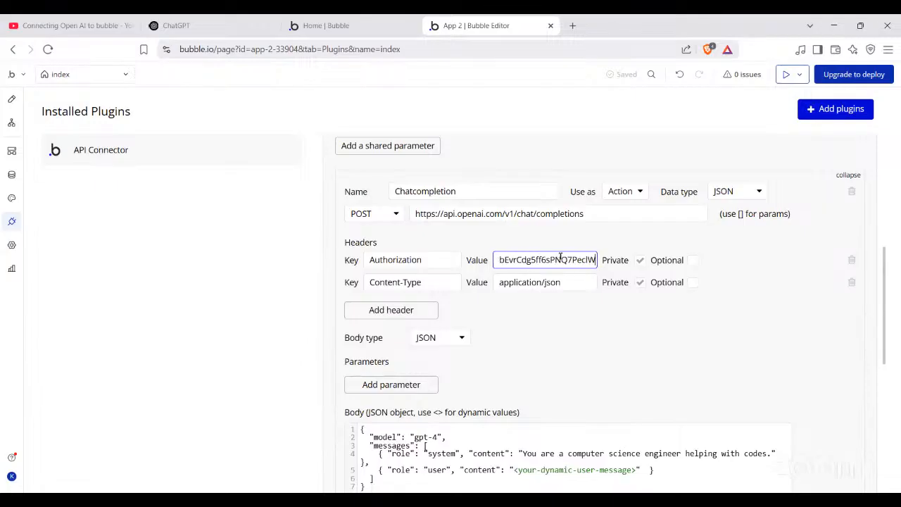
key("Right")
key("Right")
key("Right")
key("Right")
key("Right")
key("Right")
key("Right")
key("Right")
key("Right")
key("Right")
key("Right")
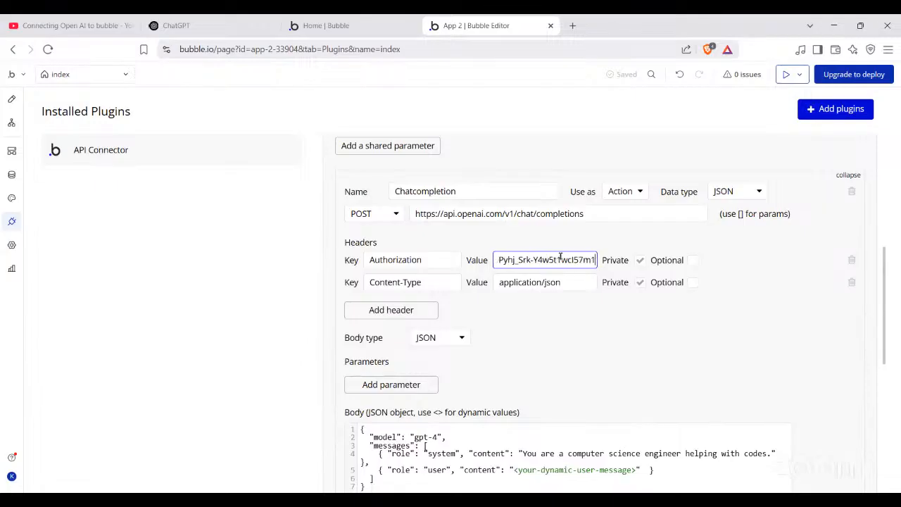
key("Right")
key("Right")
key("Right")
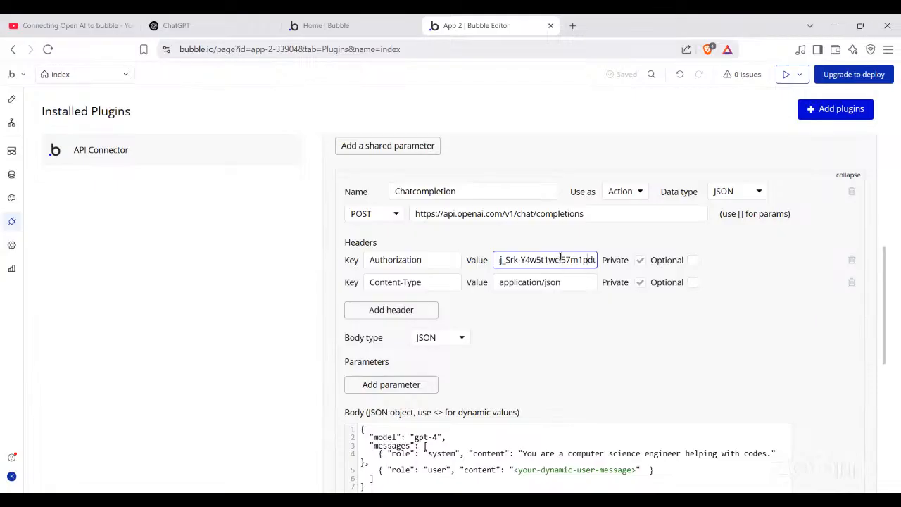
key("End")
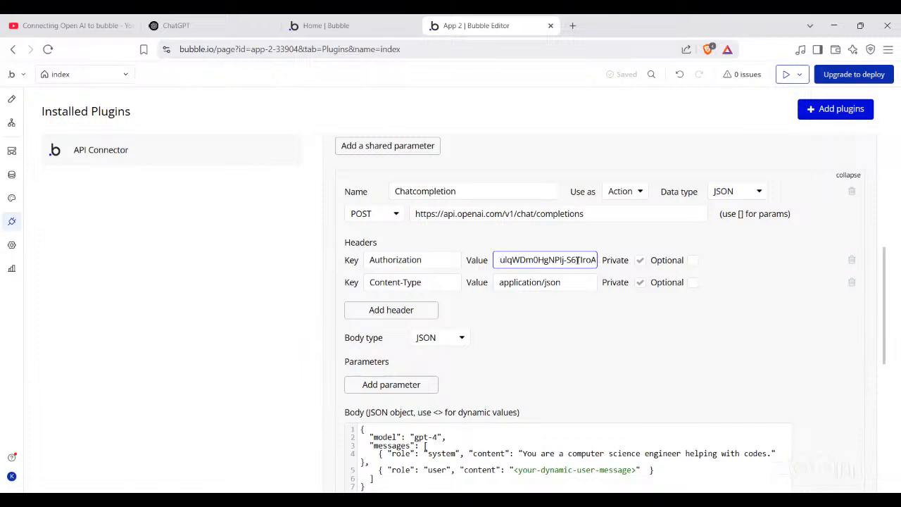
Try to initialize the Chatcompletion call and dismiss the resulting dialog
scroll(577, 259, "down", 3)
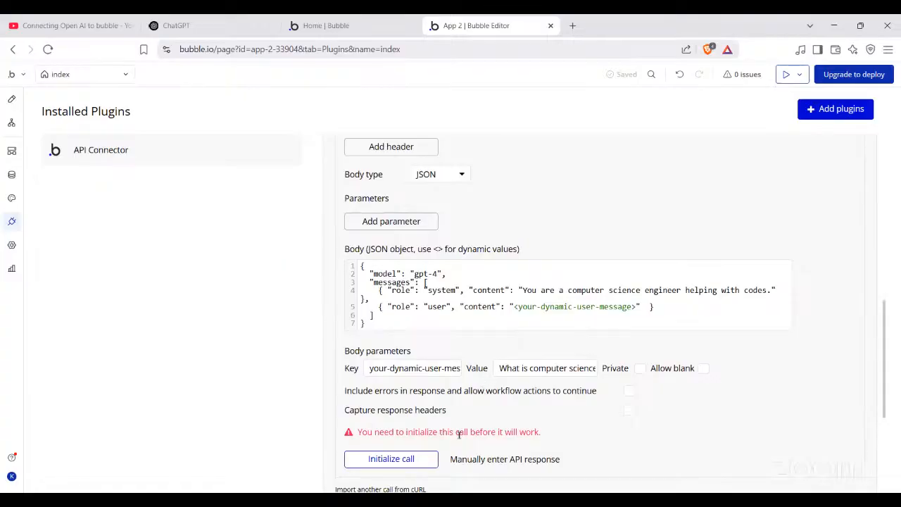
left_click(420, 463)
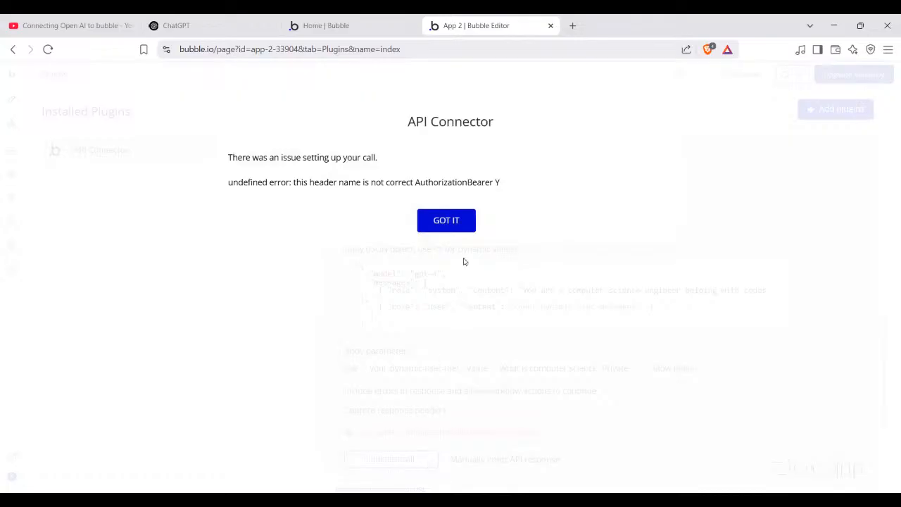
left_click(458, 221)
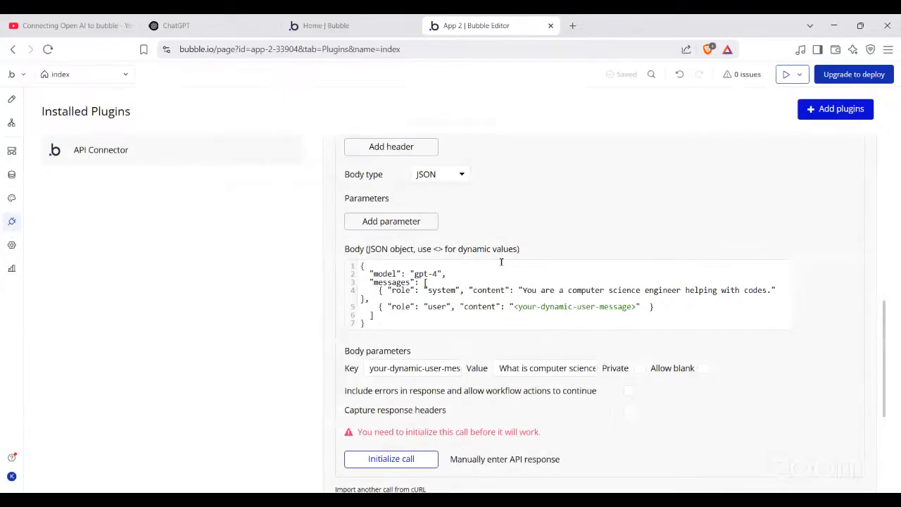
Retype the final letter of the Authorization header's key and check the spacing after Bearer in its value
scroll(540, 318, "up", 3)
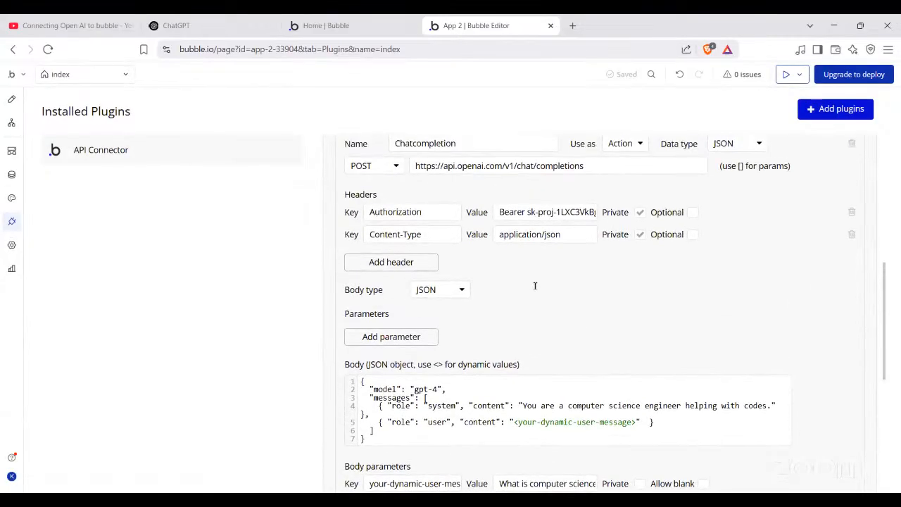
scroll(535, 286, "up", 3)
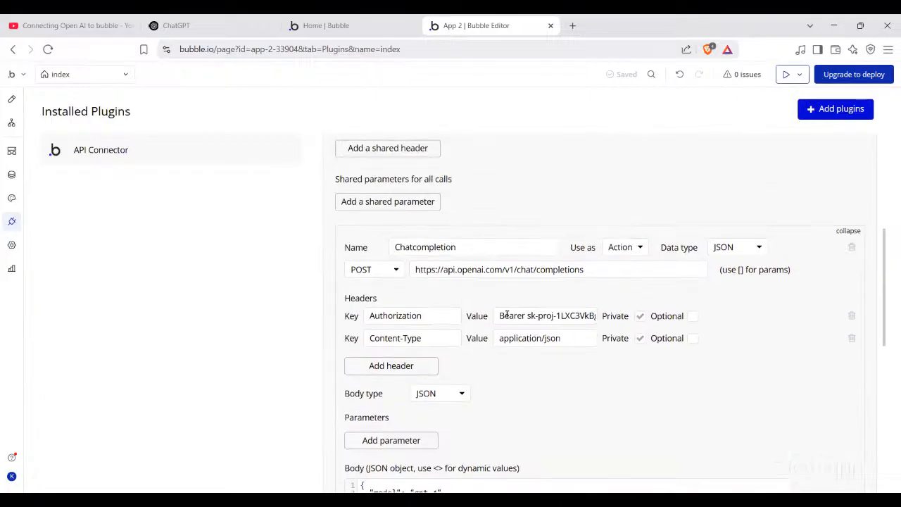
left_click(414, 314)
key("BackSpace")
type("n")
left_click(527, 328)
left_click(522, 317)
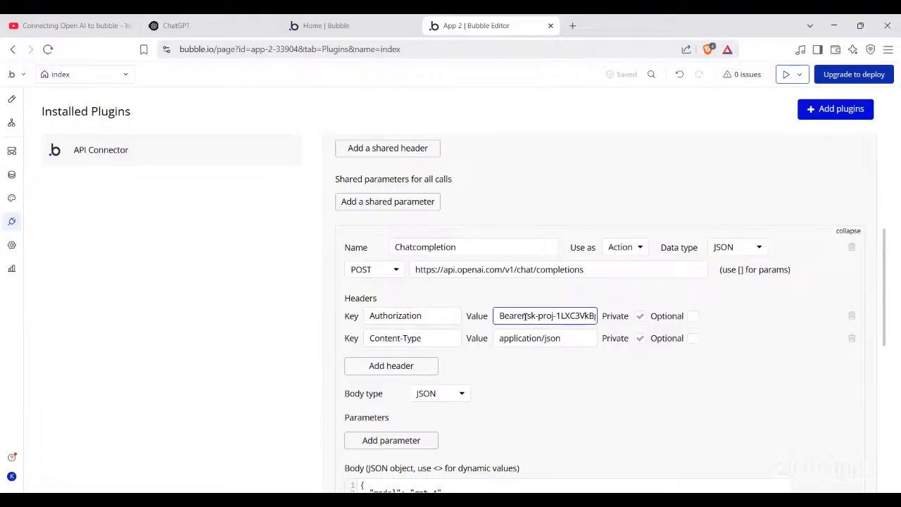
Delete both headers of the Chatcompletion call and add a private Content-Type header with the value application/json
left_click(852, 318)
left_click(852, 318)
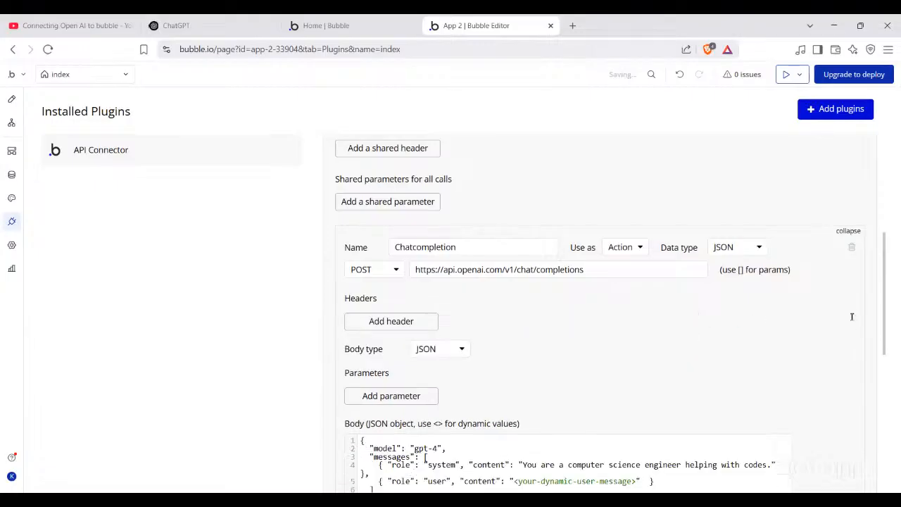
left_click(402, 322)
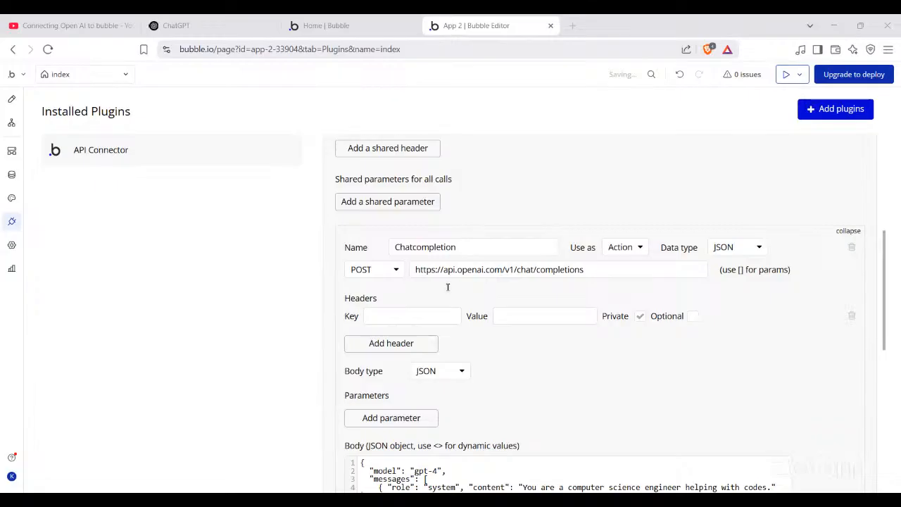
left_click(406, 316)
type("Content-Type")
left_click(523, 308)
type("application/json")
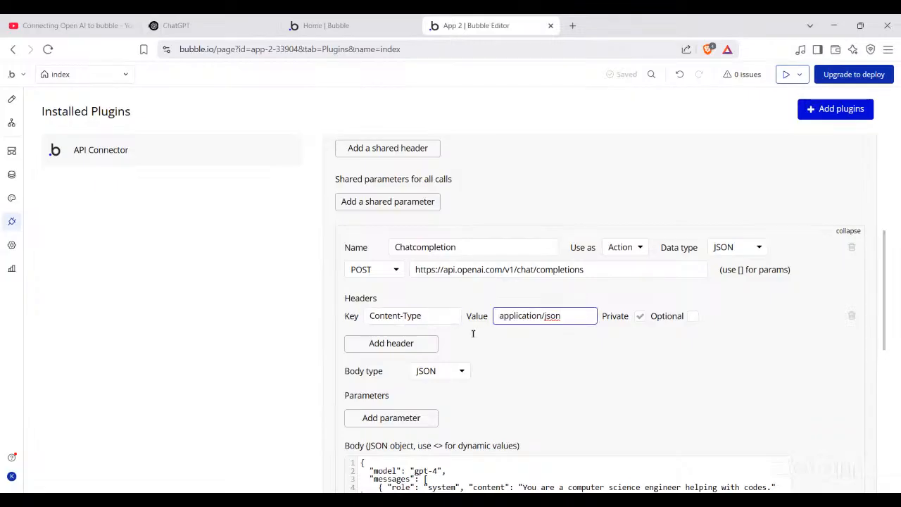
Add a second header with the key Authorization and paste the Bearer API key as its value
left_click(407, 342)
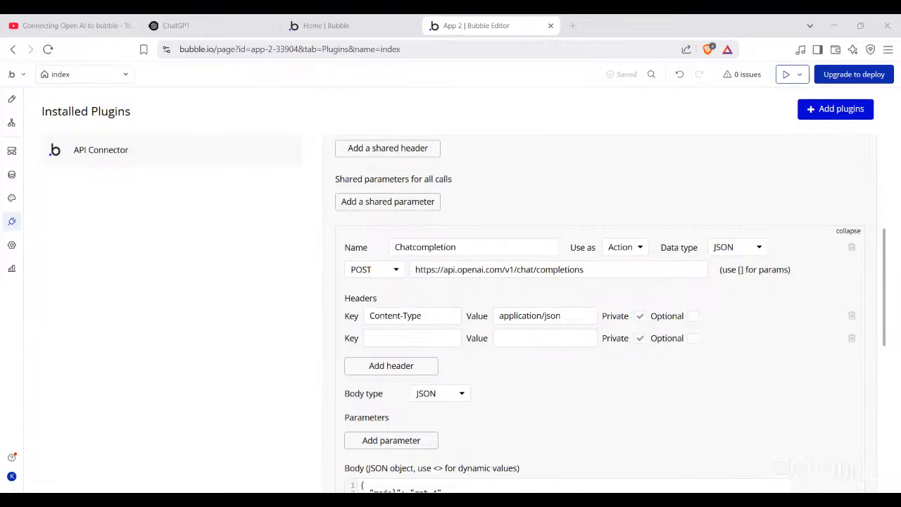
left_click(382, 338)
type("Authorization")
left_click(503, 341)
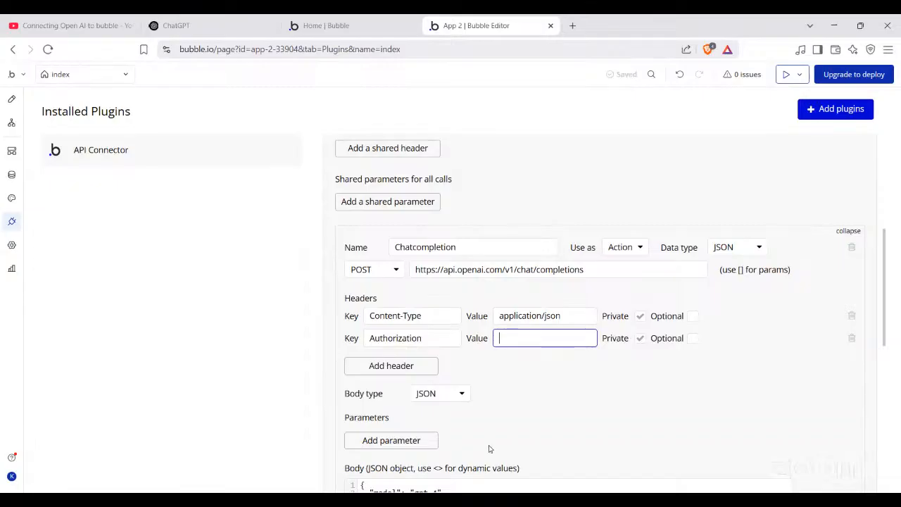
key("alt+Tab")
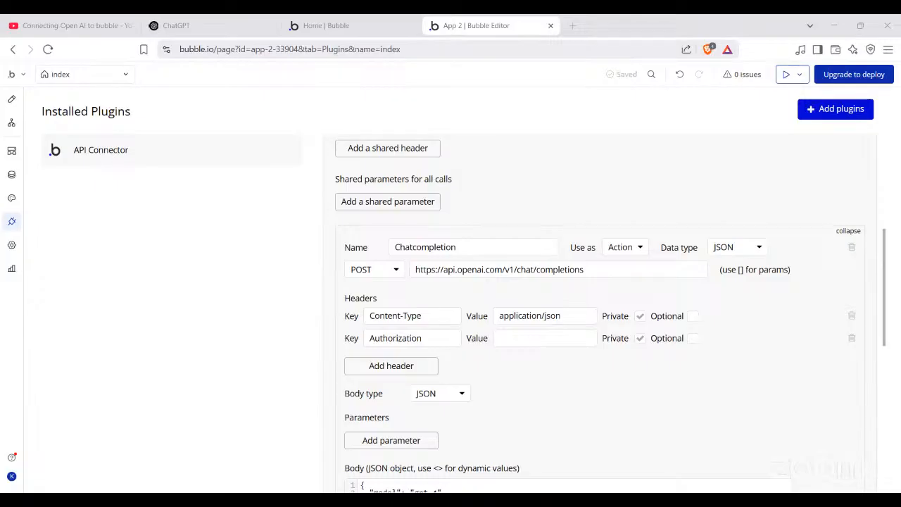
left_click(546, 338)
key("ctrl+v")
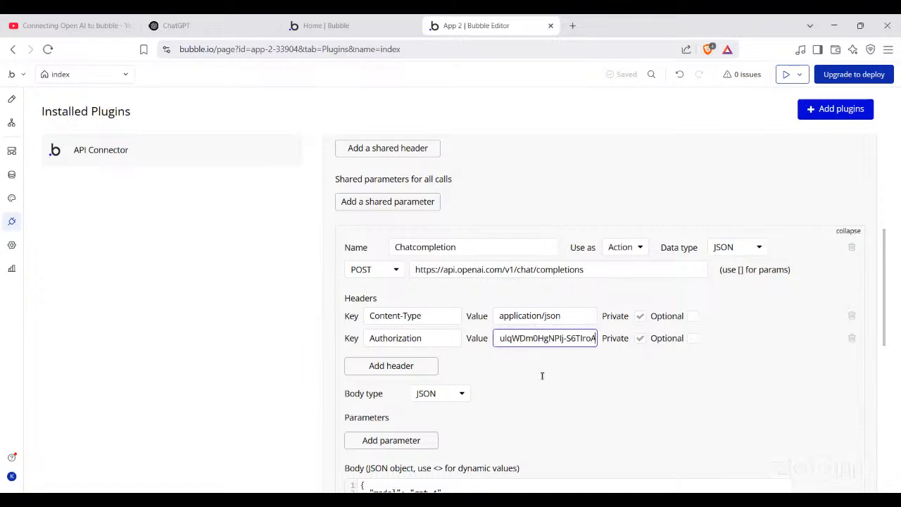
Try initializing the Chatcompletion call again with the re-entered headers, and dismiss the resulting dialog
scroll(542, 375, "down", 3)
scroll(542, 375, "down", 5)
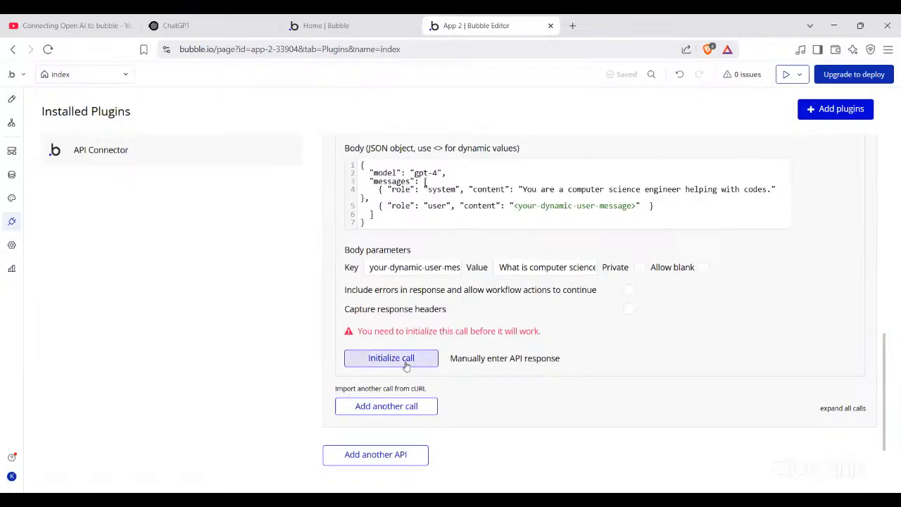
left_click(405, 363)
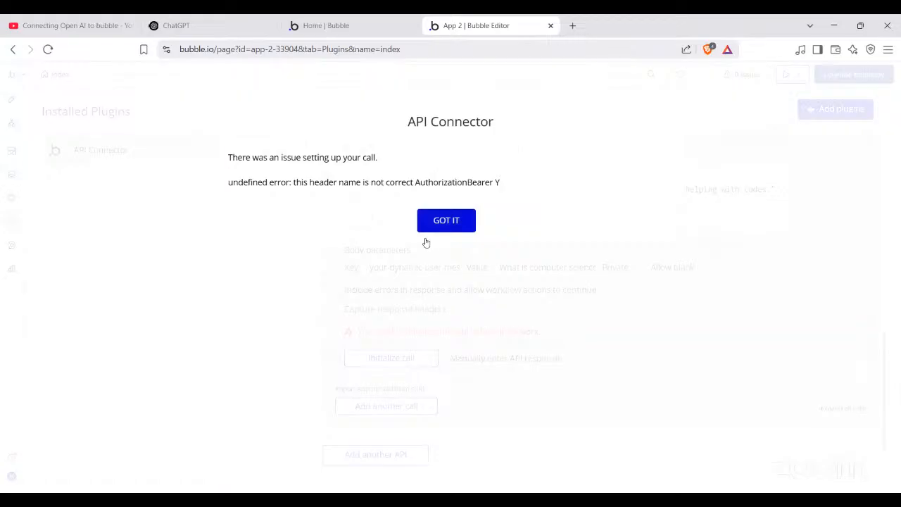
left_click(454, 226)
Check the Content-Type and Authorization header keys, the JSON body and the dynamic user message parameter for mistakes
scroll(433, 274, "up", 3)
scroll(433, 274, "up", 2)
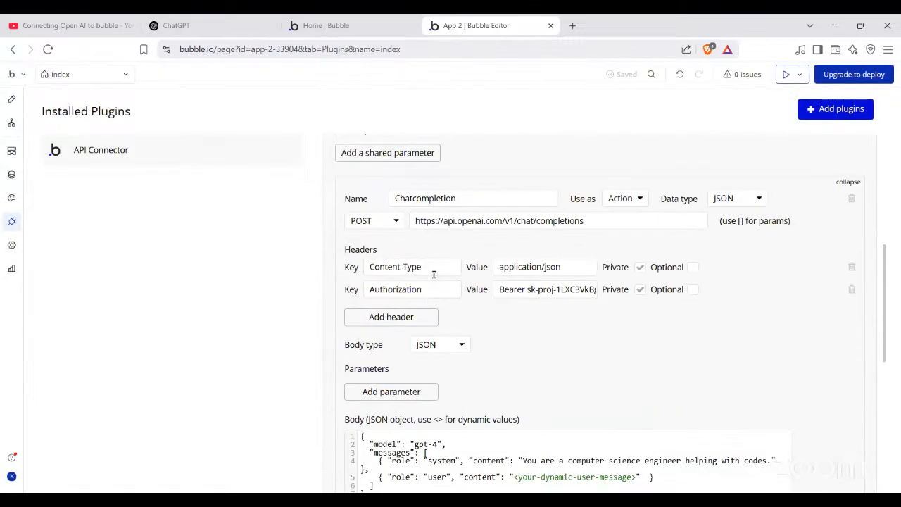
left_click(431, 289)
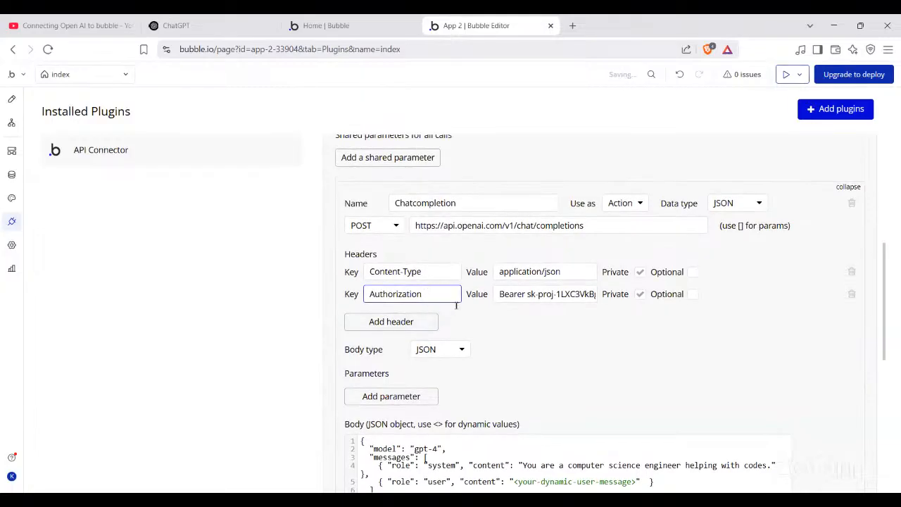
left_click(434, 270)
left_click(549, 335)
scroll(549, 335, "down", 1)
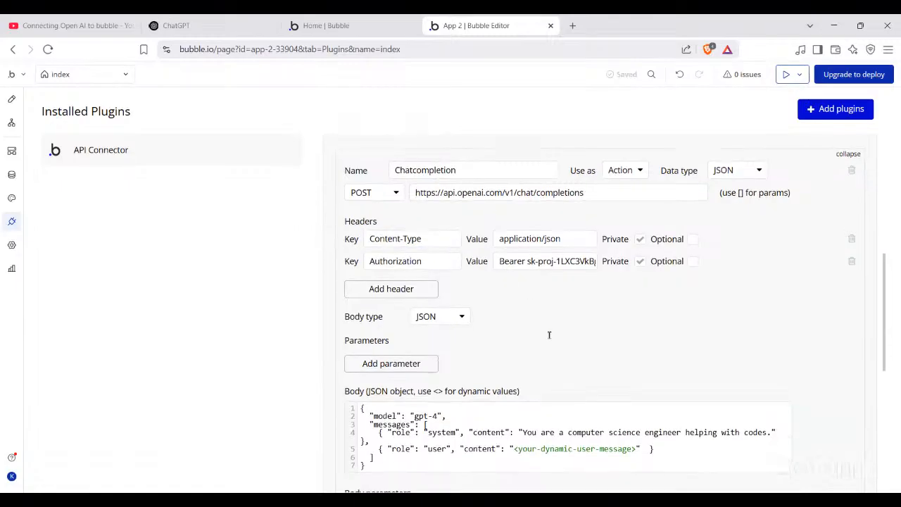
scroll(549, 335, "down", 5)
scroll(518, 308, "up", 1)
scroll(511, 302, "up", 1)
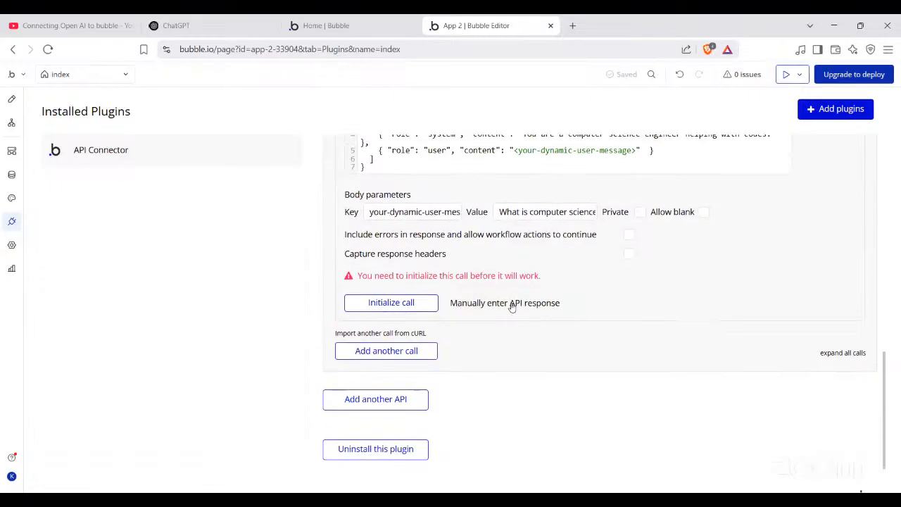
scroll(511, 307, "up", 2)
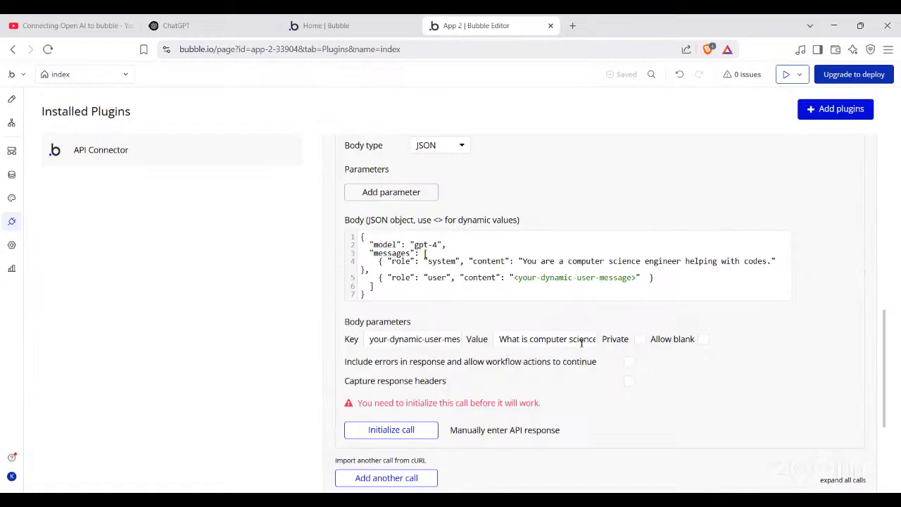
left_click(662, 286)
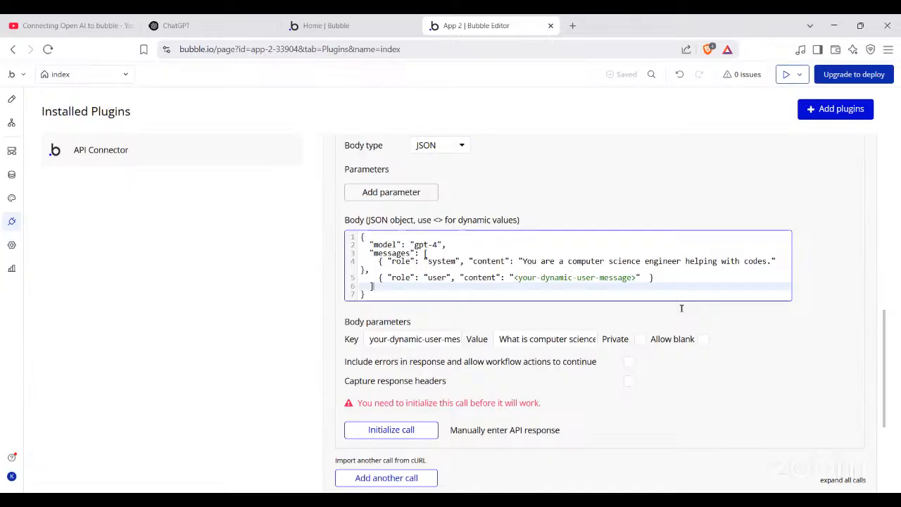
left_click(681, 307)
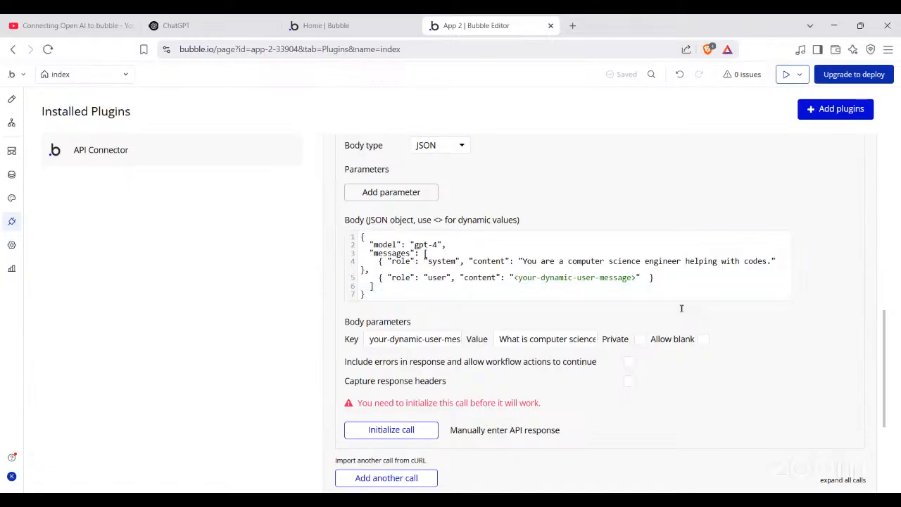
scroll(682, 308, "down", 1)
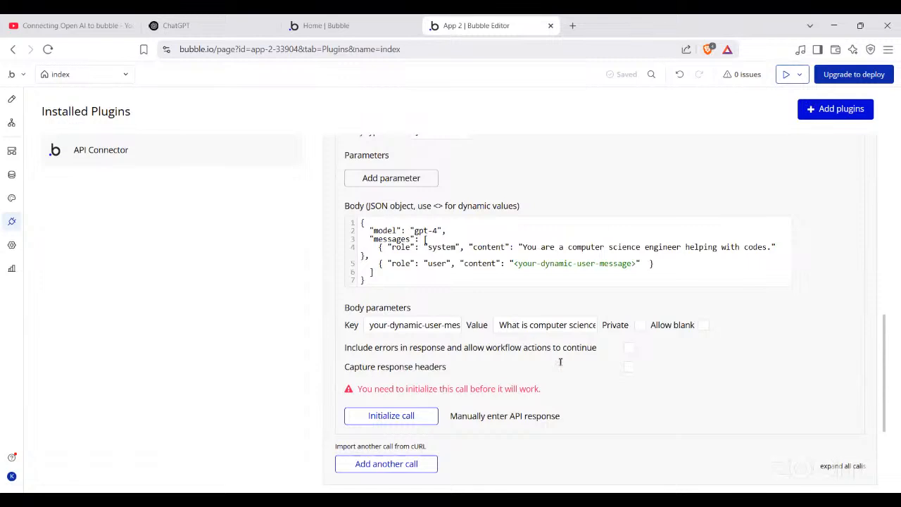
left_click(414, 324)
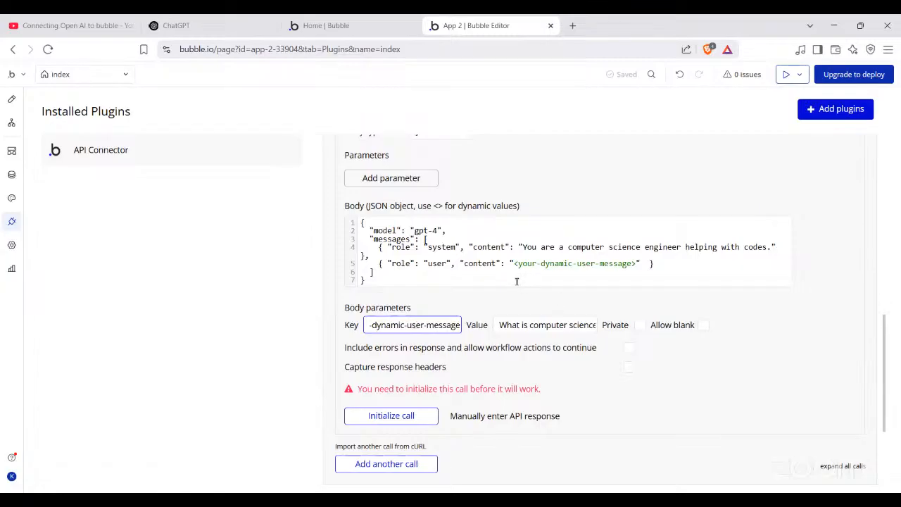
Review the OpenAI API's whole setup, including authentication, shared headers, and the Chatcompletion call's method, URL, headers and body
scroll(517, 281, "up", 3)
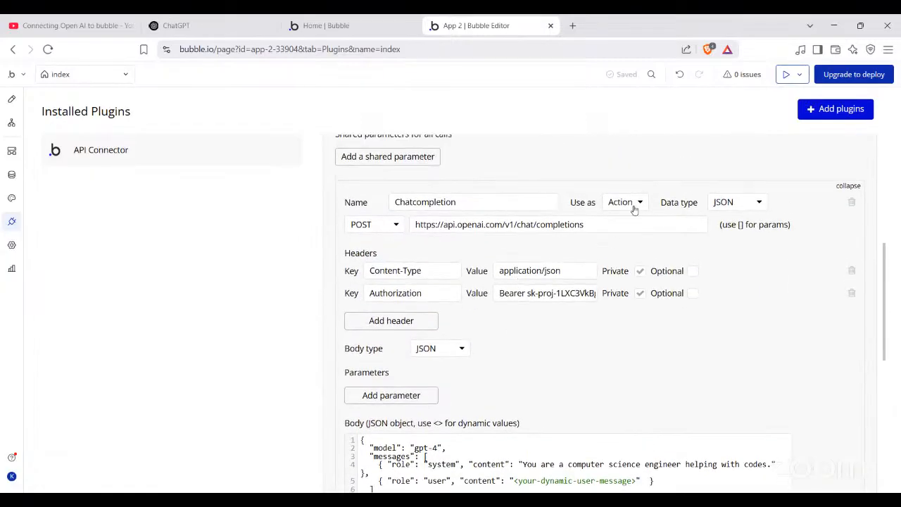
scroll(528, 336, "down", 3)
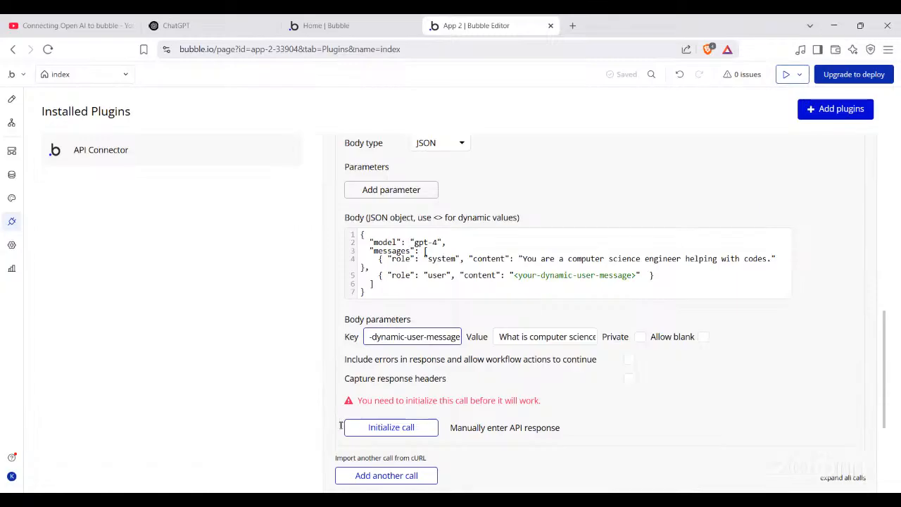
scroll(331, 371, "up", 2)
scroll(330, 371, "up", 2)
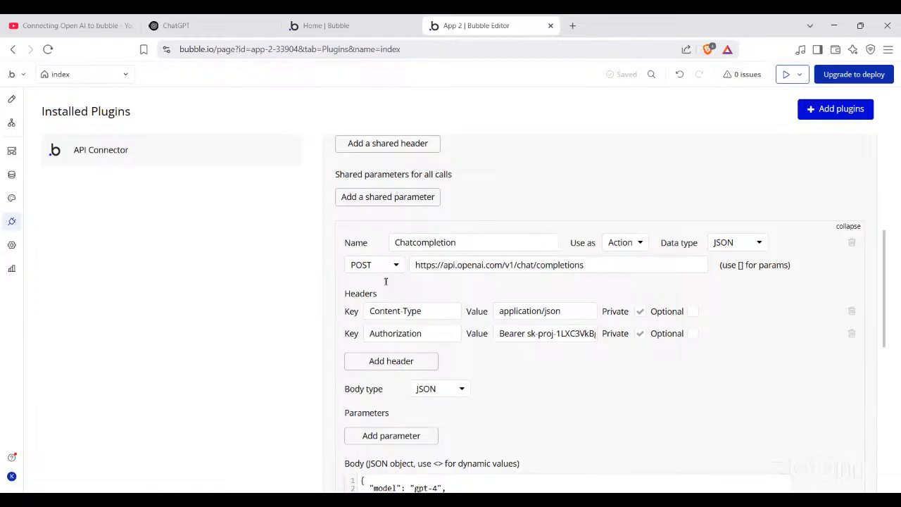
scroll(386, 281, "down", 4)
scroll(386, 281, "up", 6)
scroll(386, 281, "up", 1)
scroll(386, 283, "down", 2)
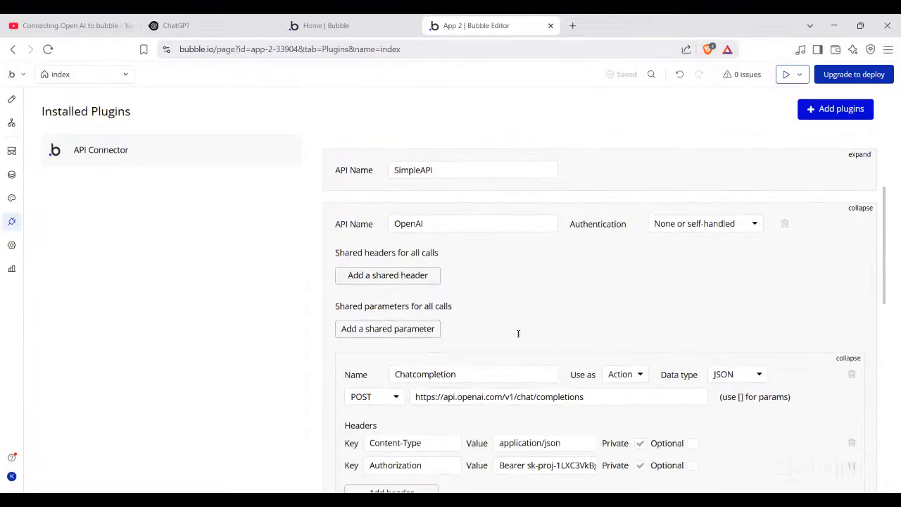
Check the Chatcompletion call's method, URL, header entries and body type once more
scroll(518, 333, "down", 1)
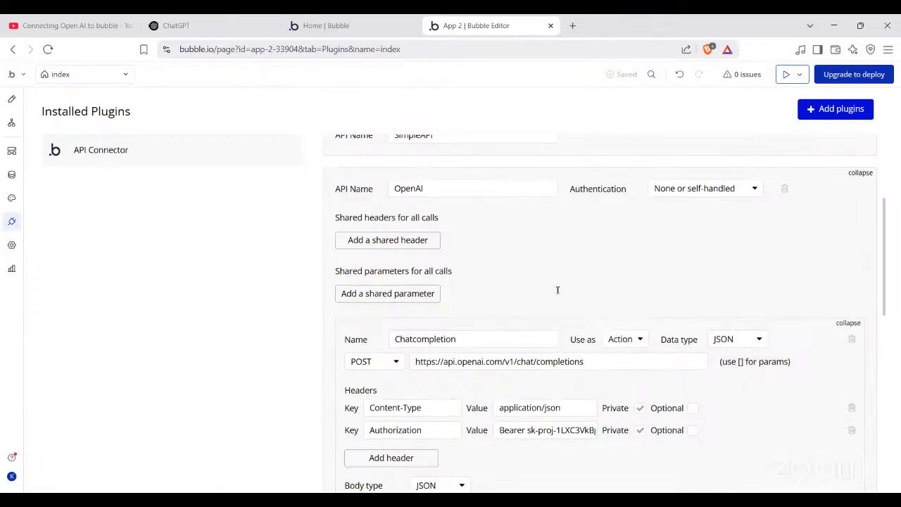
scroll(558, 290, "down", 1)
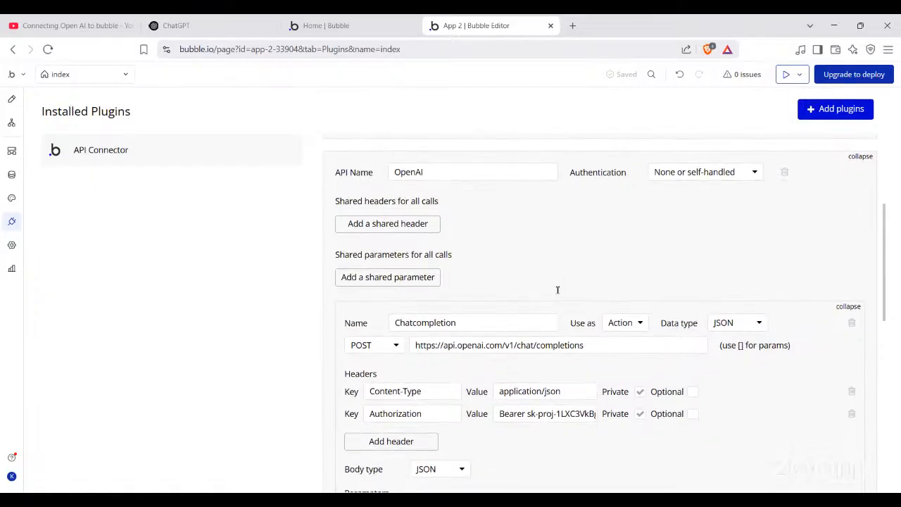
scroll(557, 290, "down", 1)
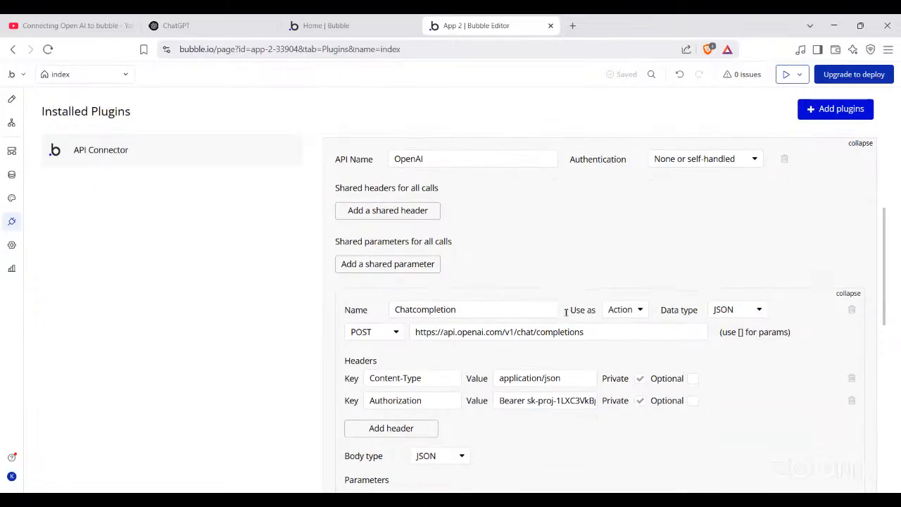
scroll(566, 312, "down", 2)
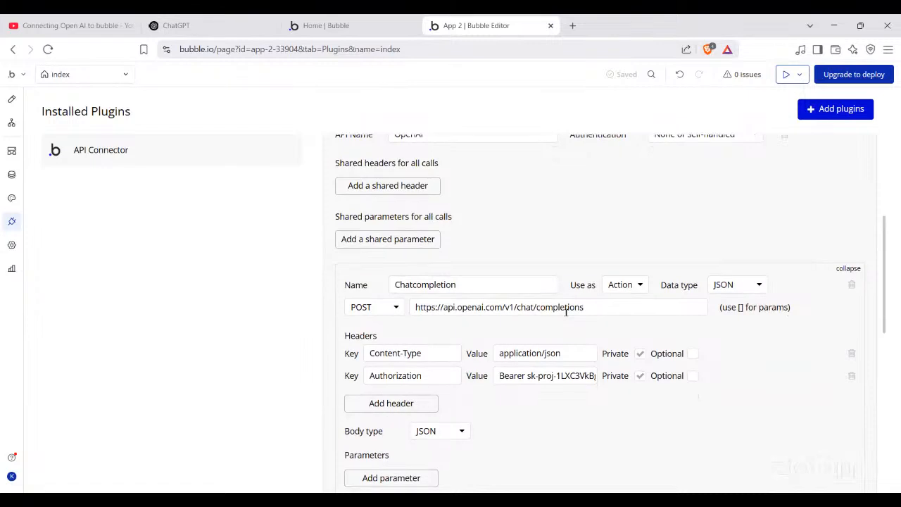
scroll(566, 312, "up", 1)
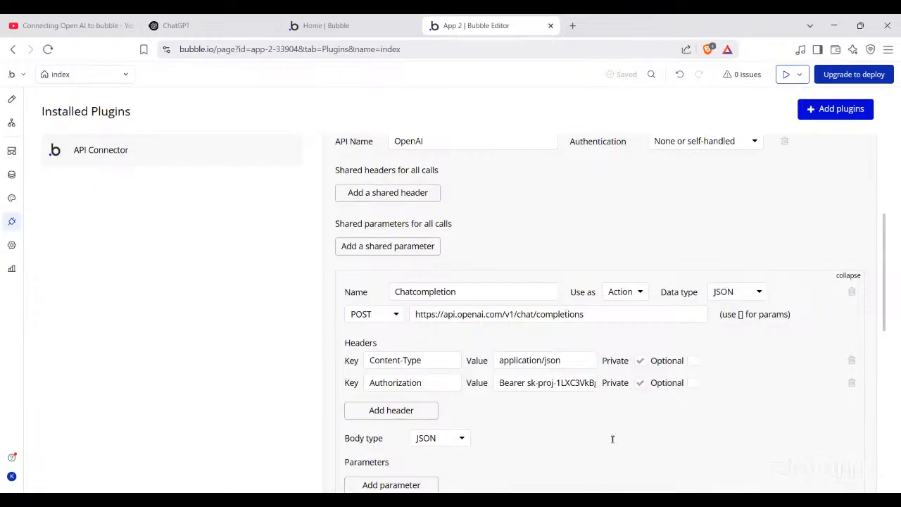
scroll(809, 224, "up", 1)
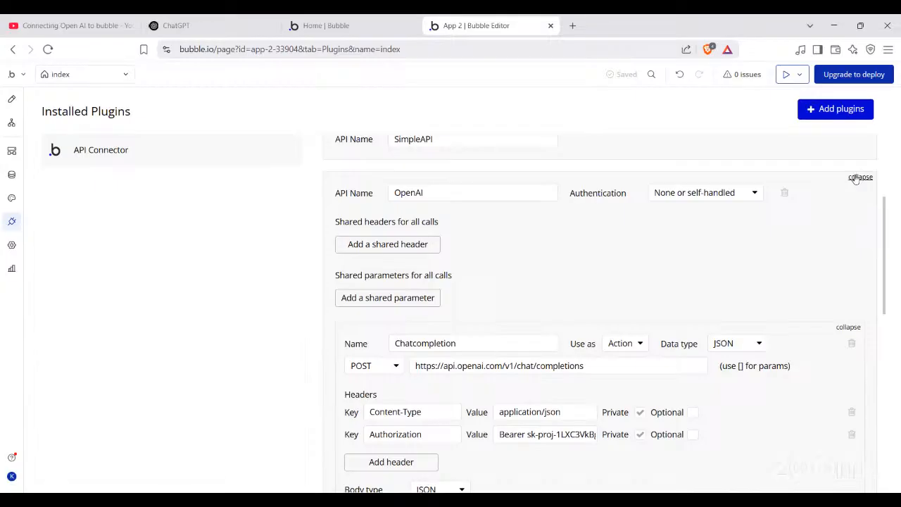
left_click(785, 195)
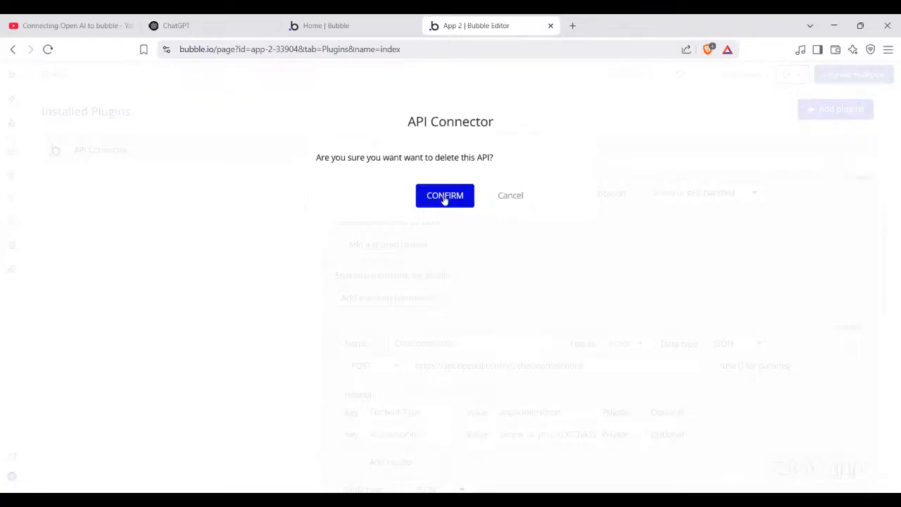
left_click(509, 196)
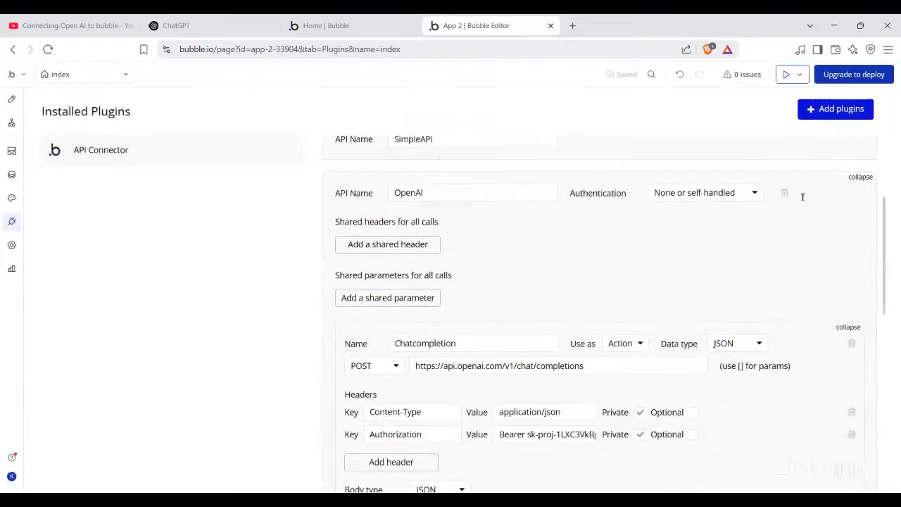
left_click(860, 178)
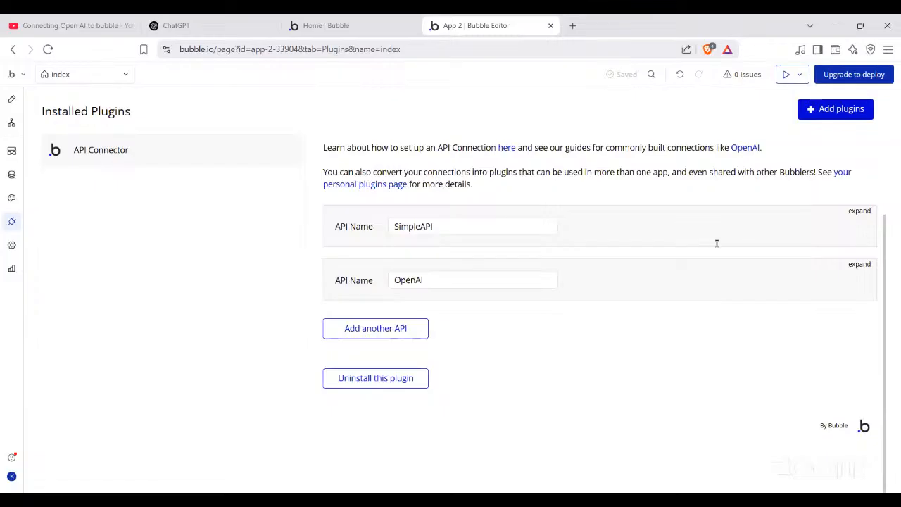
left_click(859, 264)
Delete the existing OpenAI API from the API Connector and add a new API named OpenAI
left_click(784, 192)
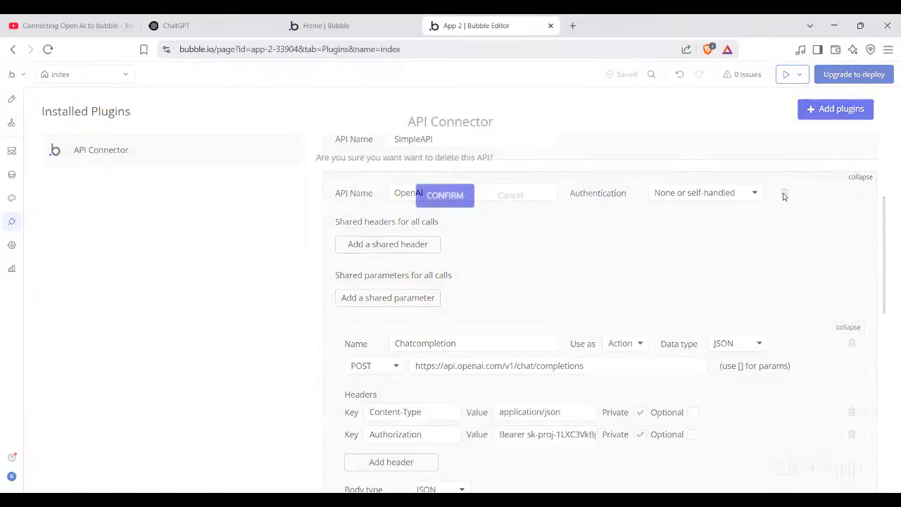
left_click(447, 197)
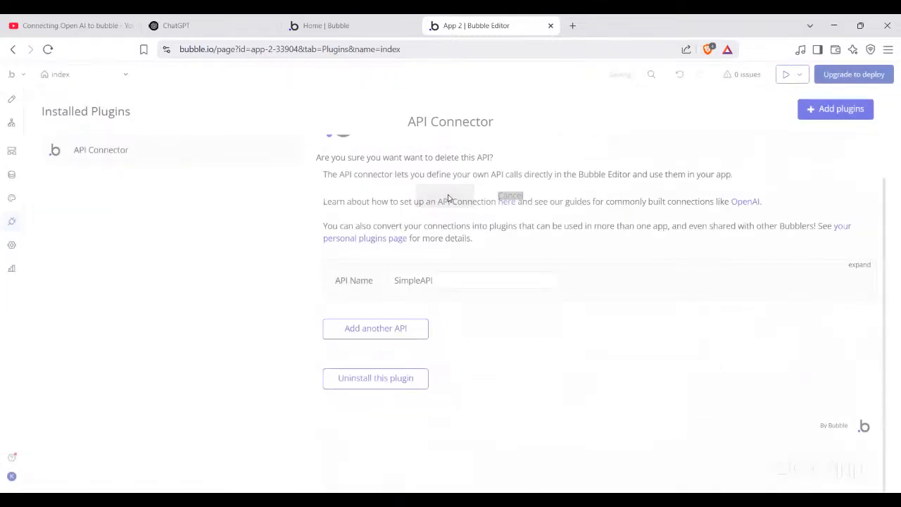
left_click(403, 335)
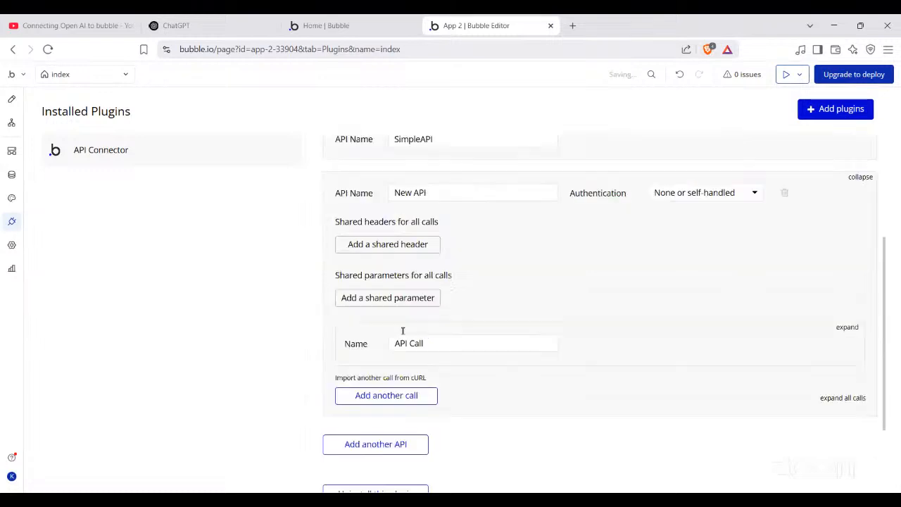
left_click(432, 200)
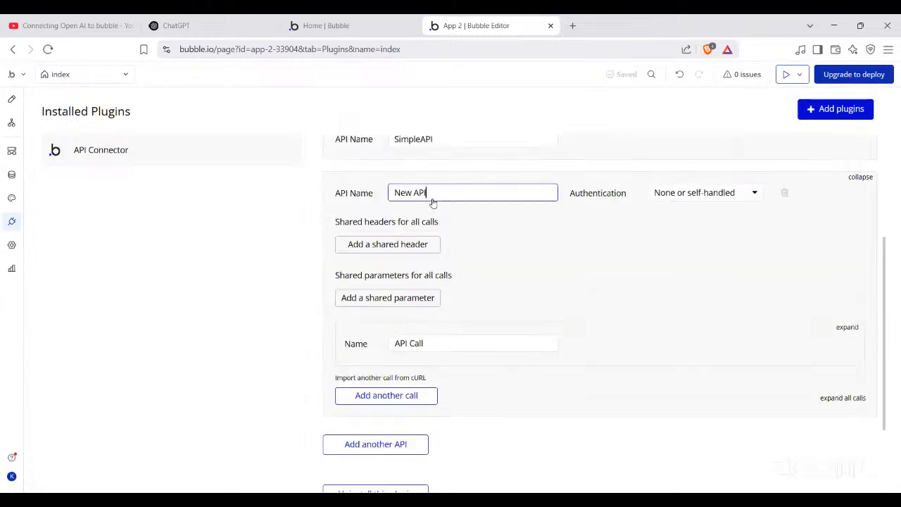
key("BackSpace")
key("BackSpace")
key("BackSpace")
key("BackSpace")
key("BackSpace")
key("BackSpace")
key("BackSpace")
type("OpenAI")
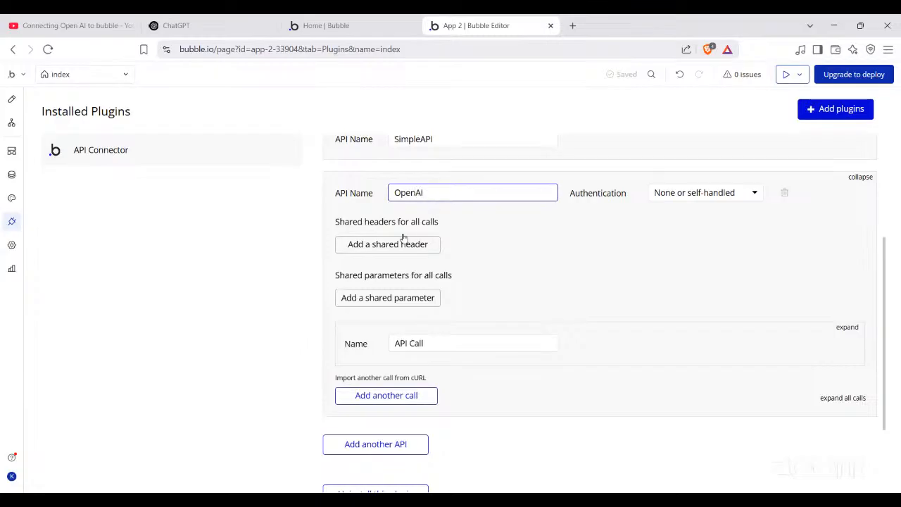
Expand the new OpenAI API's call and name it Chatcompletion
left_click(823, 397)
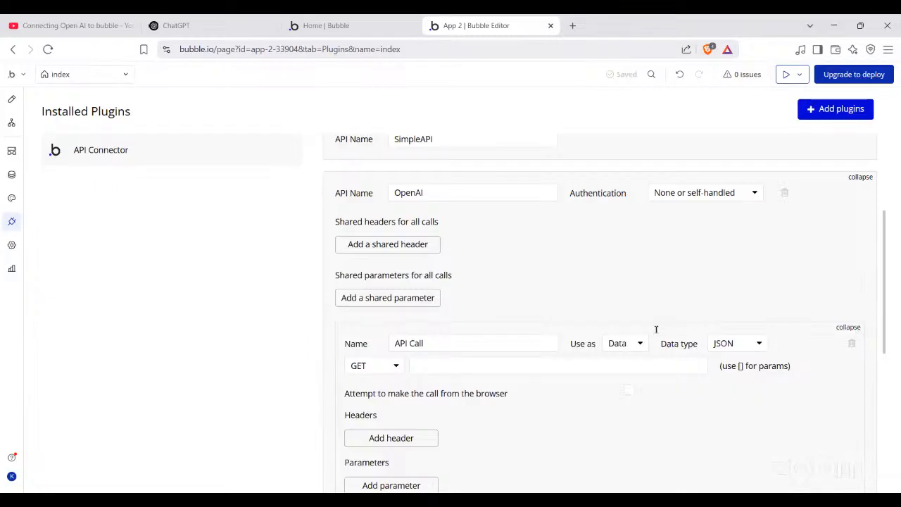
left_click(501, 342)
key("BackSpace")
key("BackSpace")
key("BackSpace")
key("BackSpace")
key("BackSpace")
key("BackSpace")
key("BackSpace")
key("BackSpace")
type("Chat")
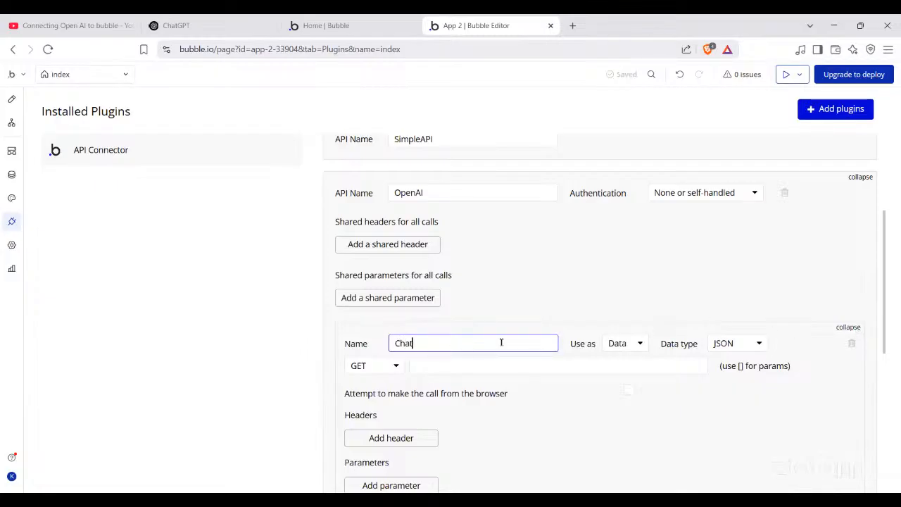
type("completion")
scroll(485, 342, "down", 1)
left_click(486, 342)
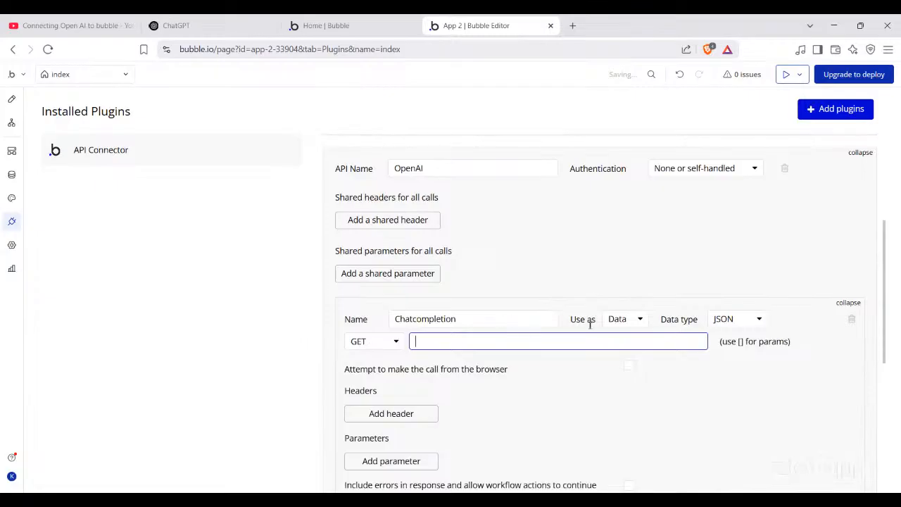
left_click(617, 321)
left_click(621, 355)
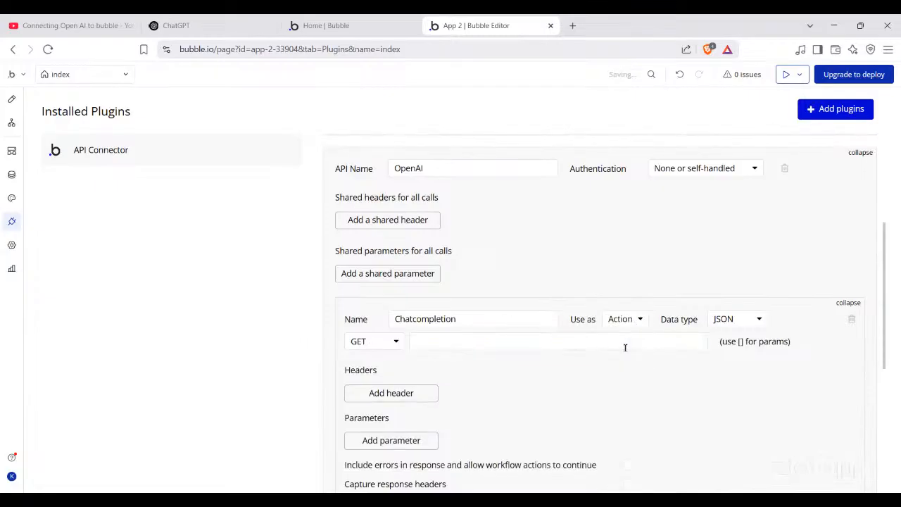
left_click(380, 342)
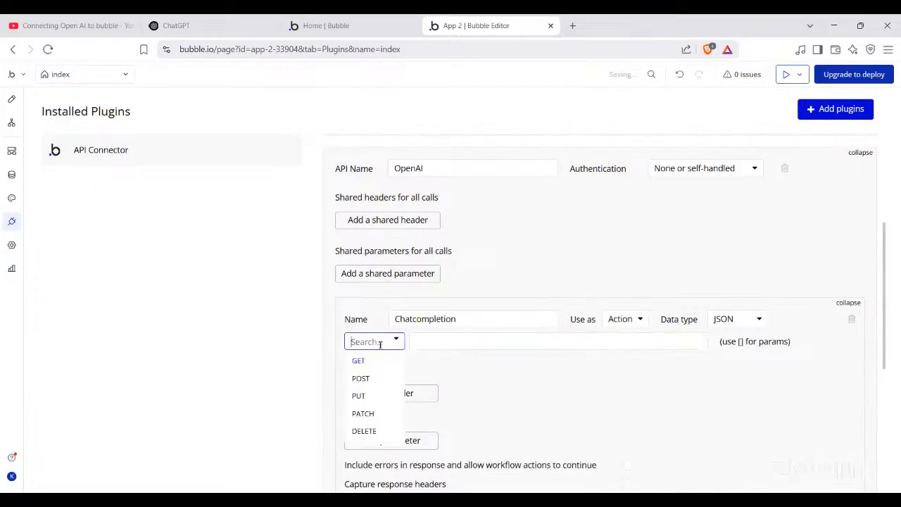
left_click(367, 378)
left_click(438, 342)
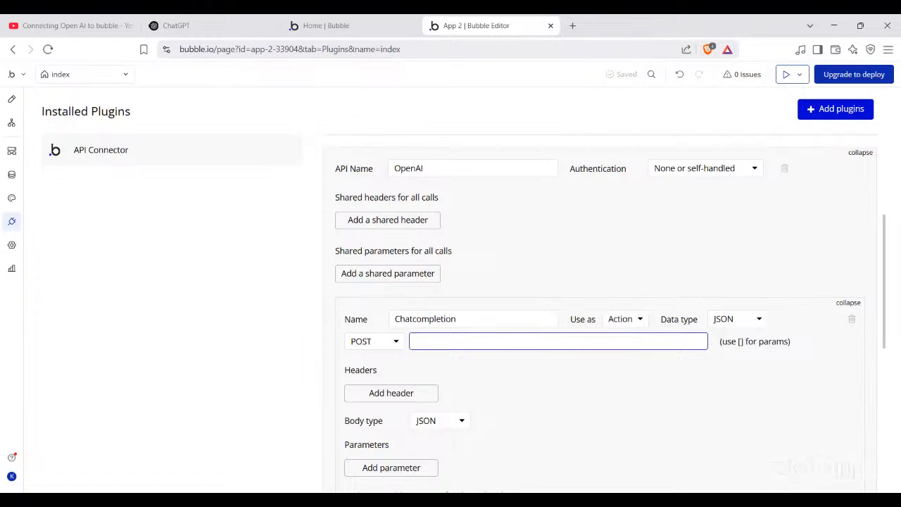
key("alt+Tab")
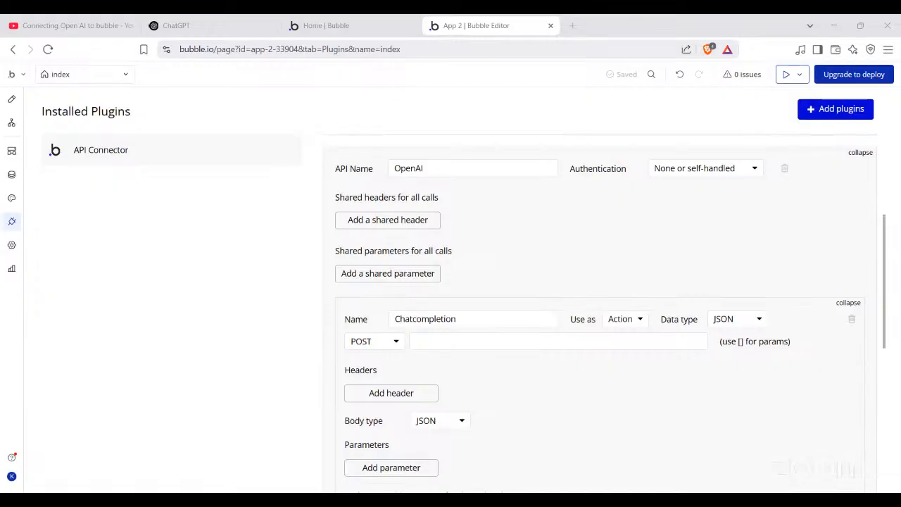
key("alt+Tab")
type("https://api.openai.com/v1/chat/completions")
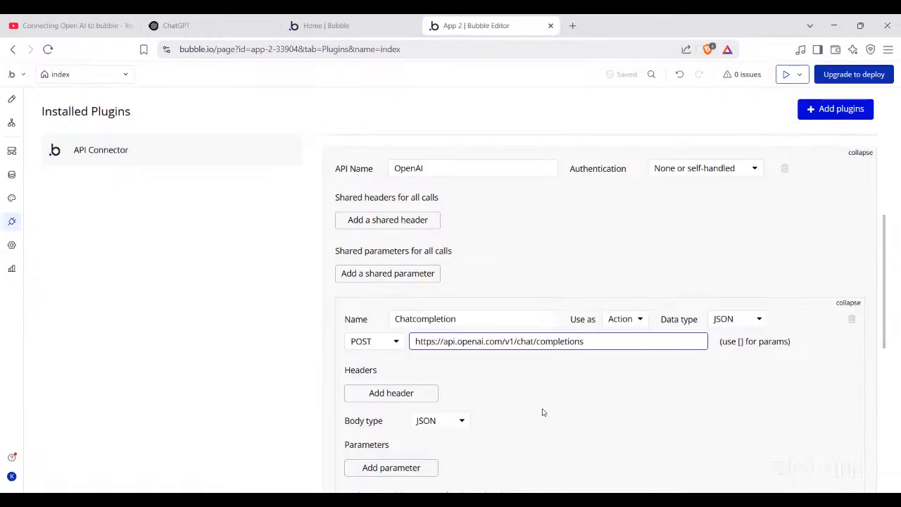
Add a header to the Chatcompletion call with the key Authorization and paste the Bearer API key as its value
left_click(429, 400)
left_click(408, 377)
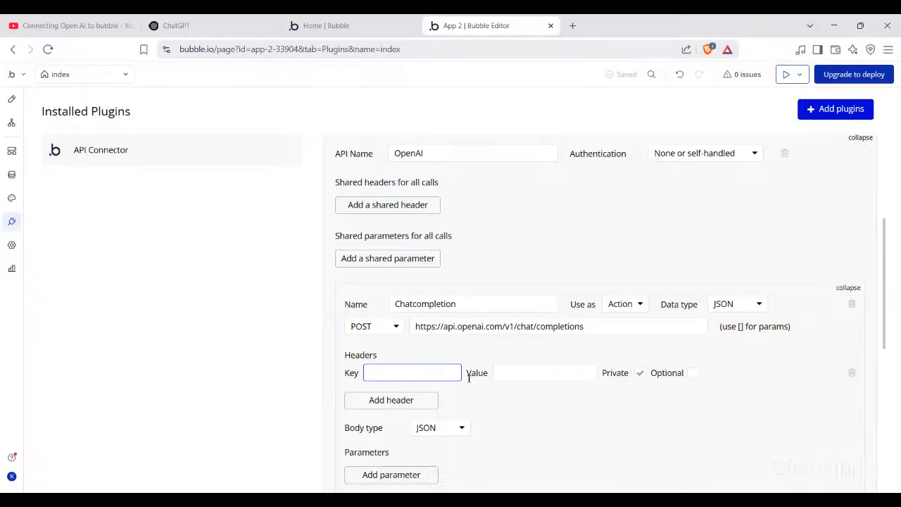
key("alt+Tab")
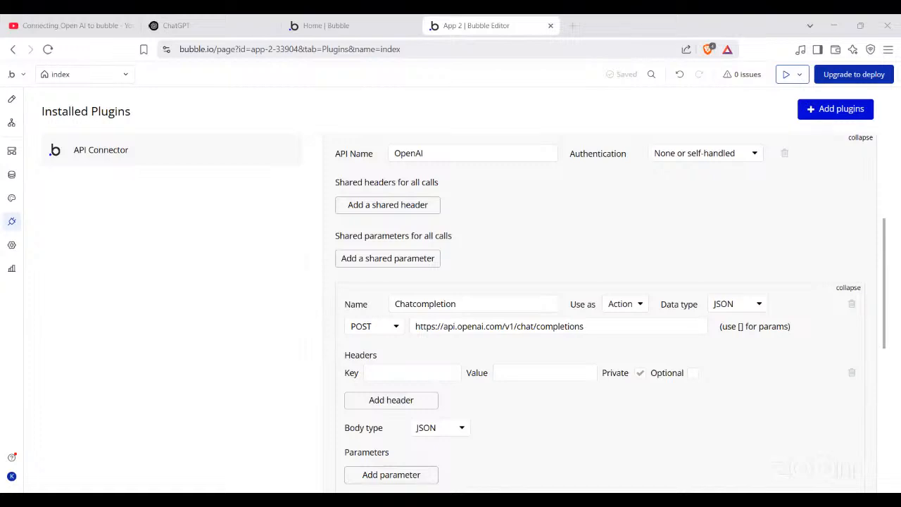
key("alt+Tab")
type("Authorization")
left_click(531, 372)
key("alt+Tab")
left_click(830, 21)
key("ctrl+v")
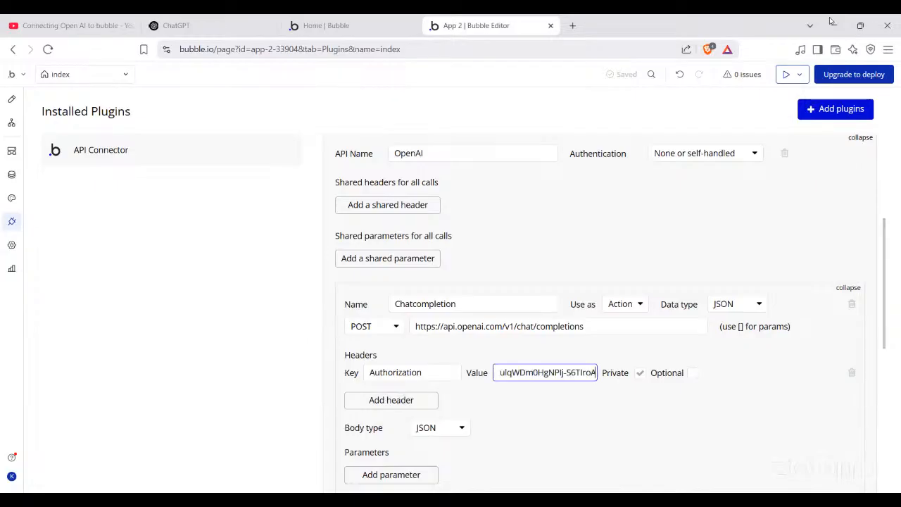
Add a second header with the key Content-Type and the value application/json
left_click(407, 401)
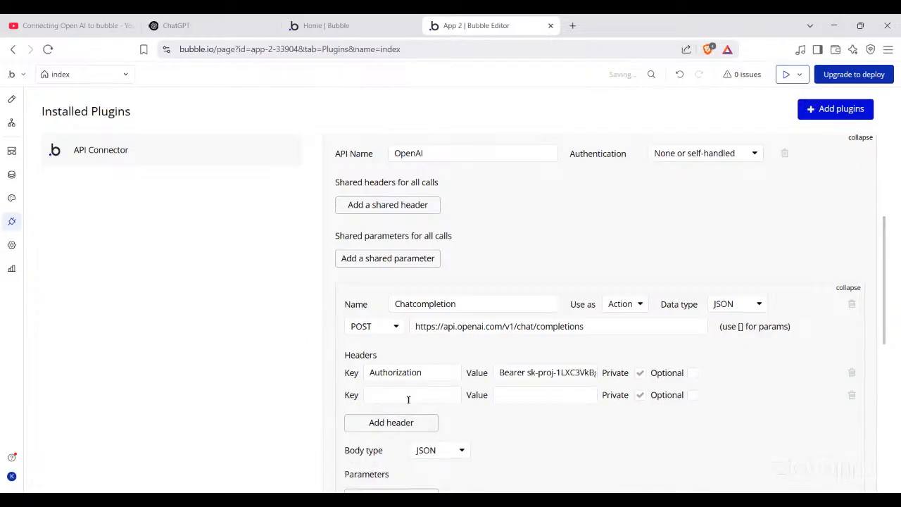
left_click(393, 396)
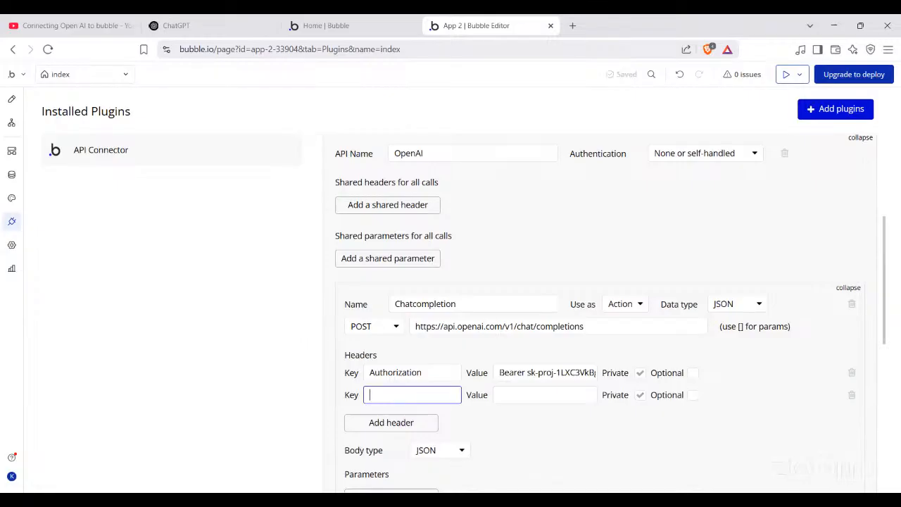
key("alt+Tab")
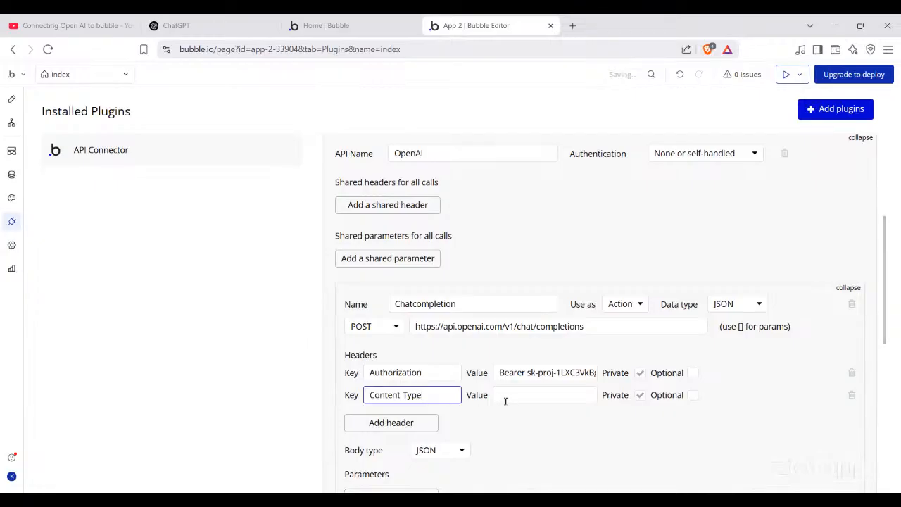
left_click(506, 399)
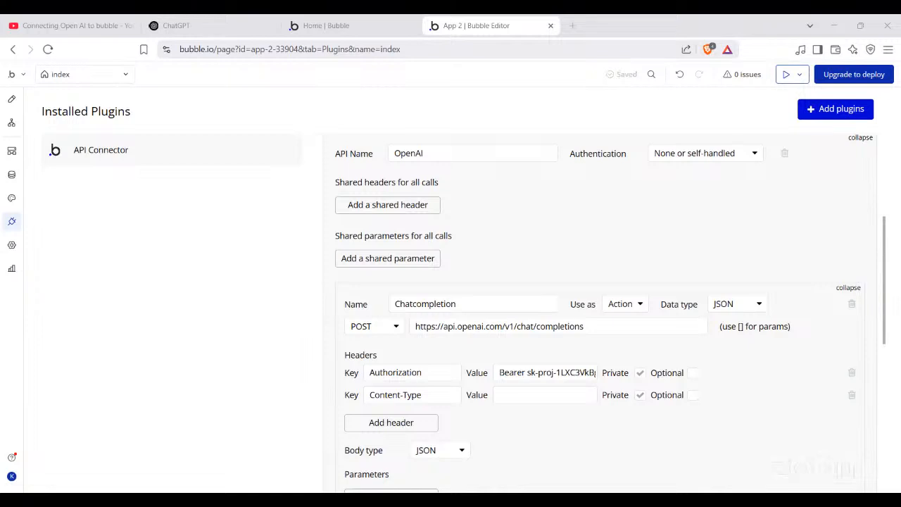
type("application/json")
Enter the JSON body with model gpt-4, system message "You are a computer science engineer helping with codes." and user content <your-dynamic-user-message>
scroll(531, 418, "down", 2)
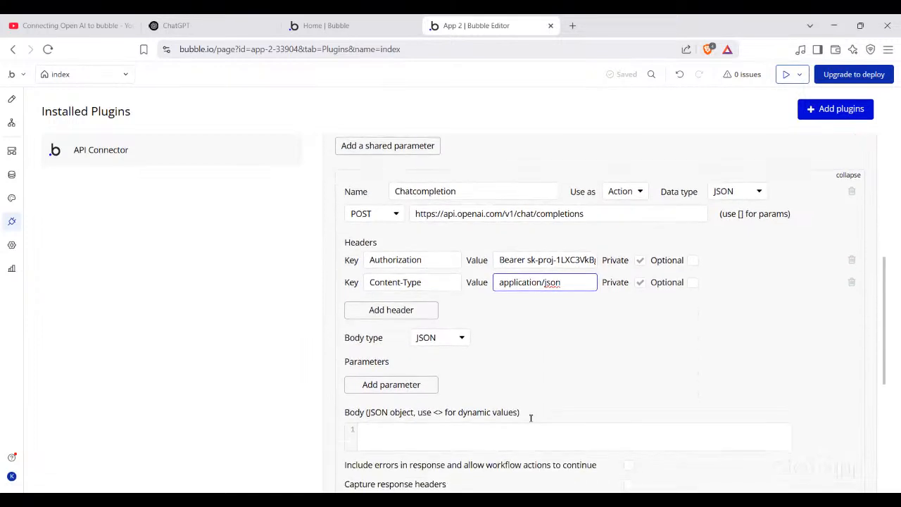
left_click(531, 432)
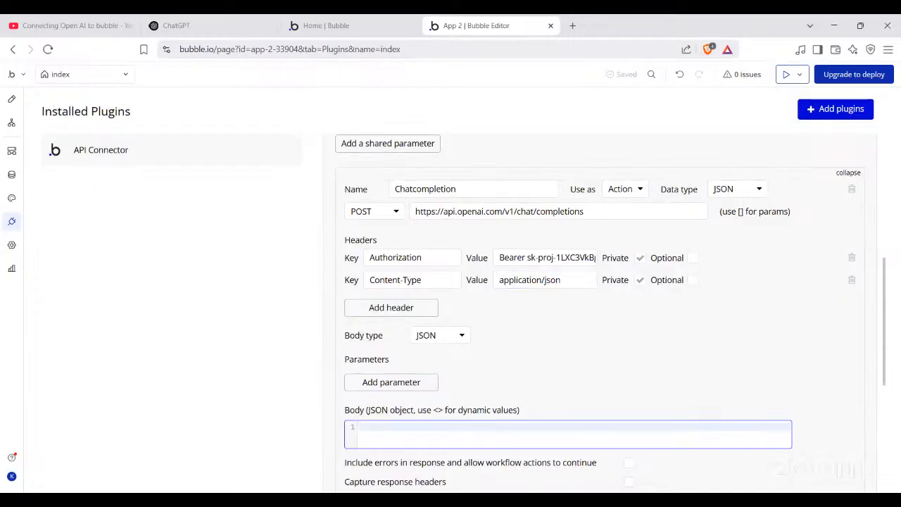
key("alt+Tab")
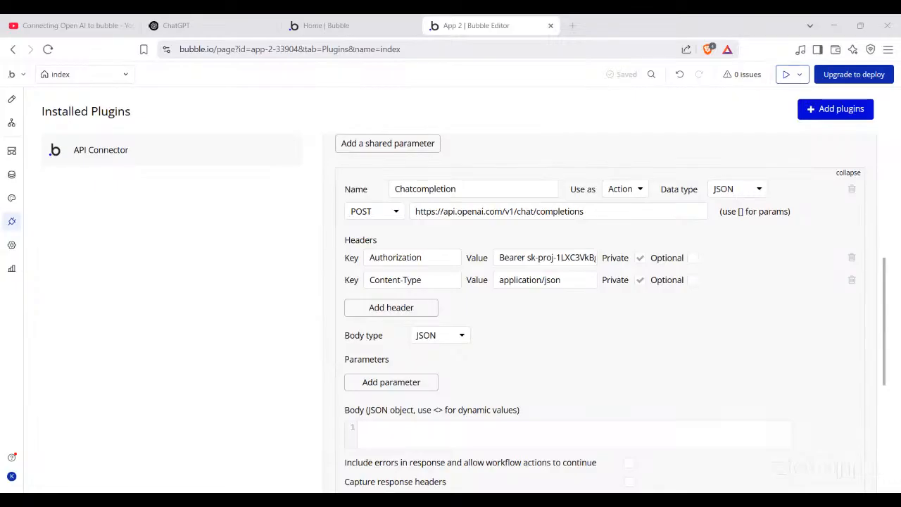
left_click(425, 444)
type("{   \"model\": \"gpt-4\",   \"messages\": [     { \"role\": \"system\", \"content\": \"You are a computer science engineer helping with codes.\" },     { \"role\": \"user\", \"content\": \"<your-dynamic-user-message>\"  }   ] }")
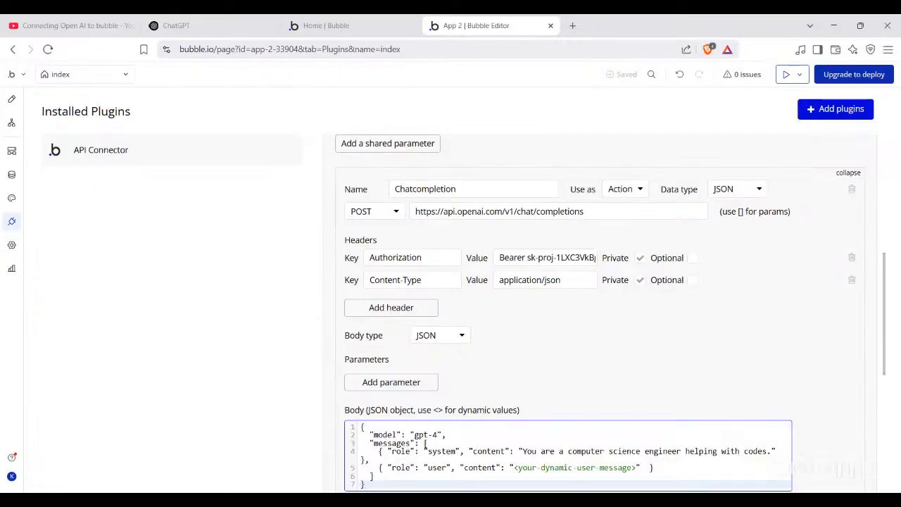
scroll(479, 365, "down", 3)
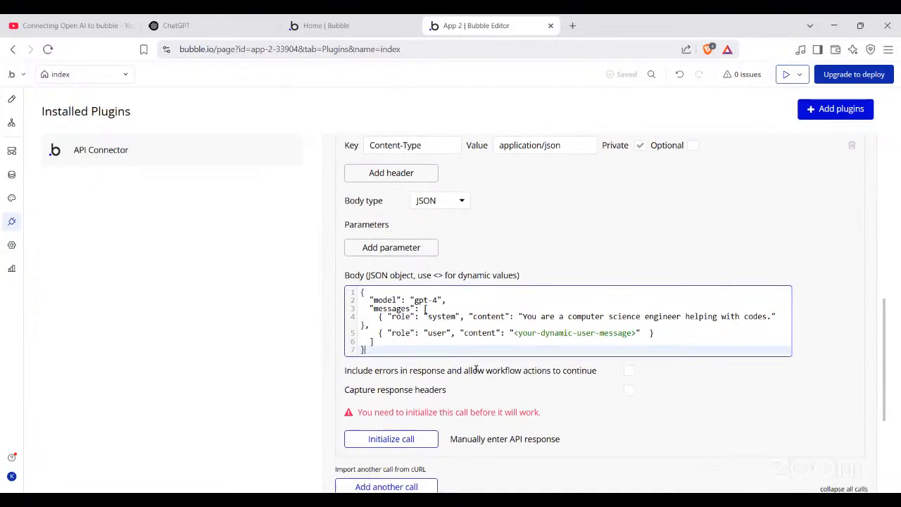
scroll(465, 378, "up", 3)
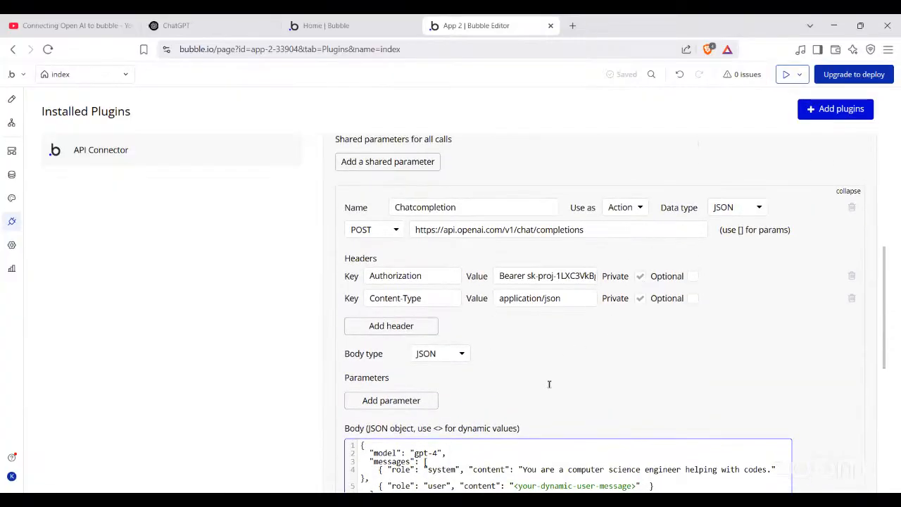
Set the test value of the your-dynamic-user-message body parameter to "What is computer"
scroll(549, 384, "down", 3)
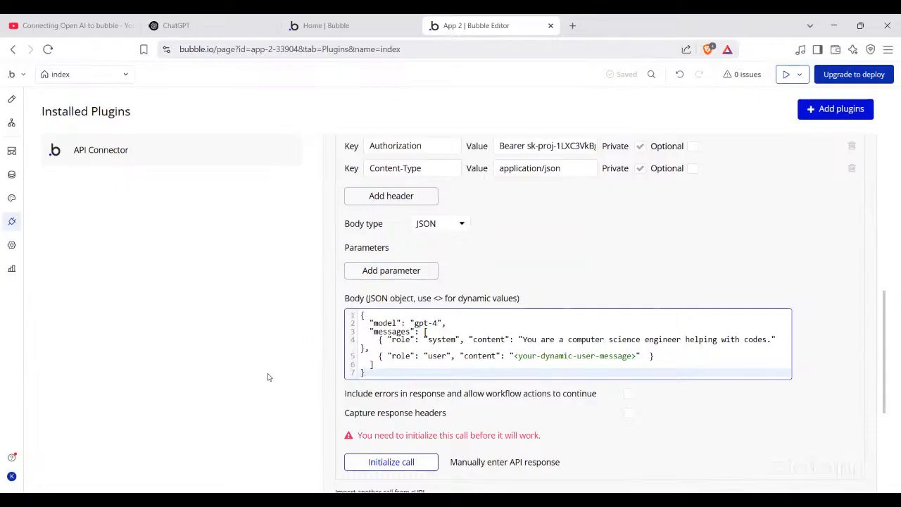
left_click(289, 355)
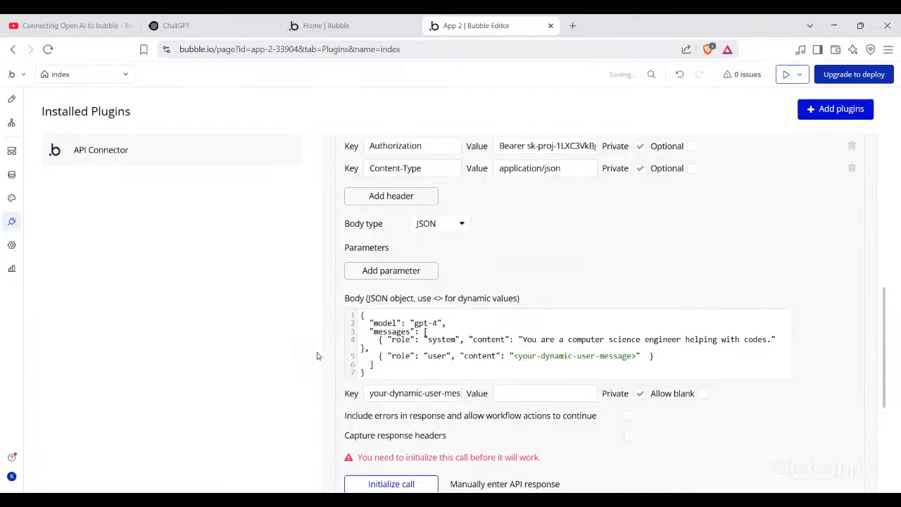
left_click(537, 395)
type("What is computer")
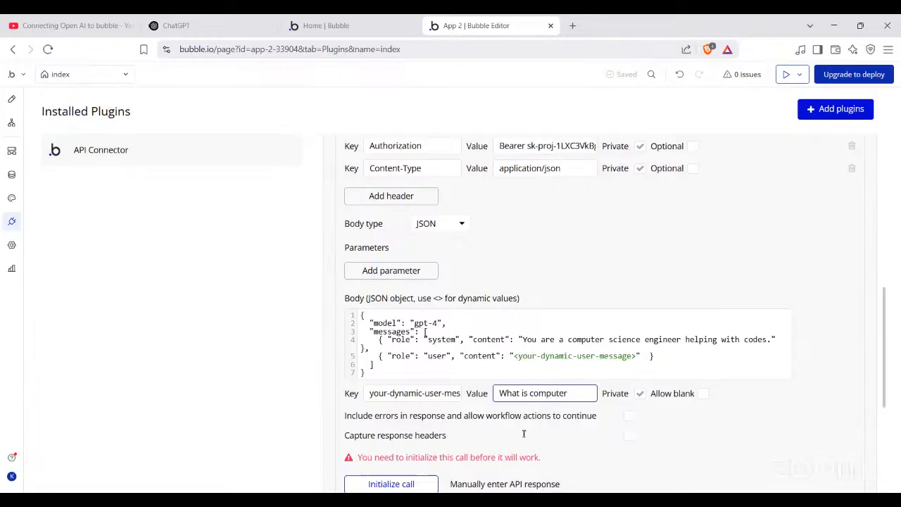
Initialize the Chatcompletion call and save its returned values with their detected data types
scroll(524, 433, "down", 1)
left_click(416, 470)
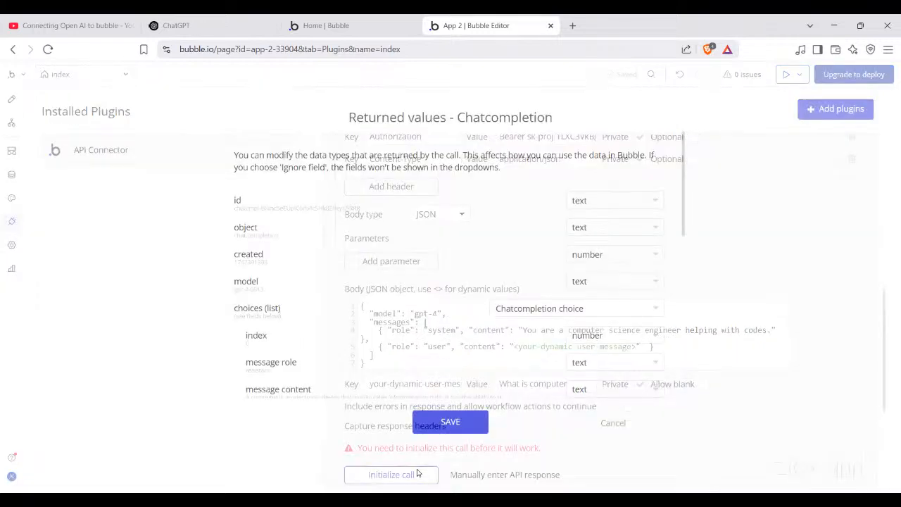
scroll(374, 271, "down", 10)
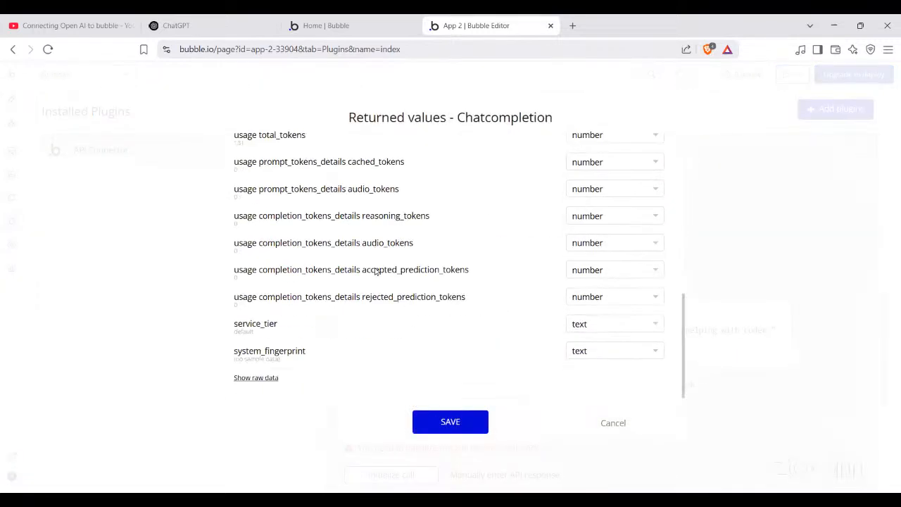
scroll(455, 329, "down", 1)
left_click(427, 426)
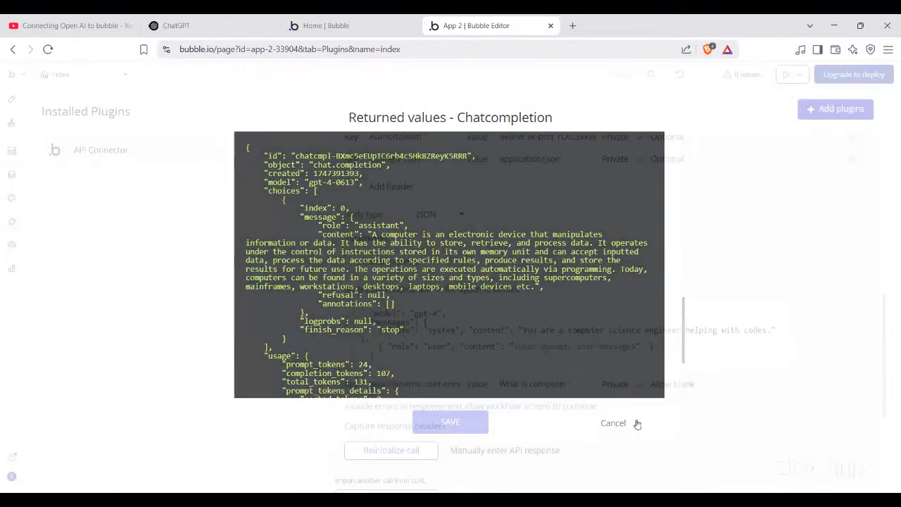
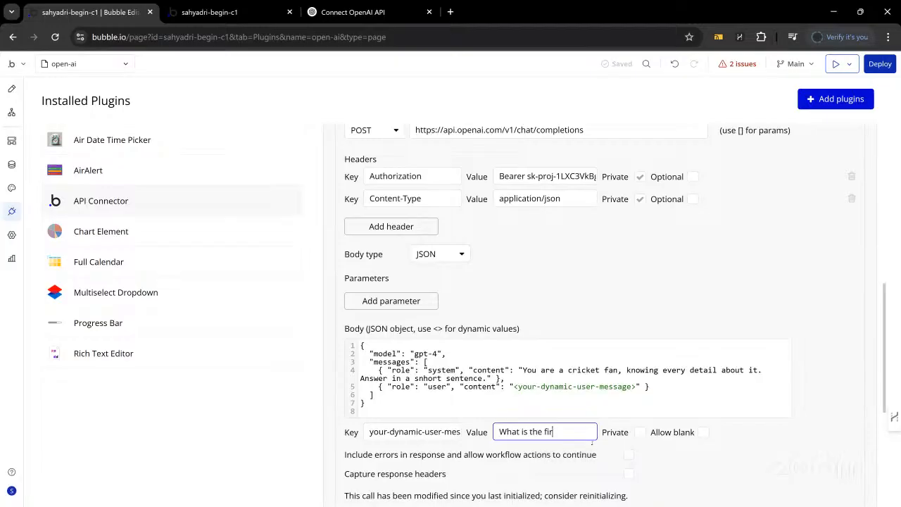
Complete the your-dynamic-user-message test value as "What is the first batsmen to score a century ever?"
type("smen to s")
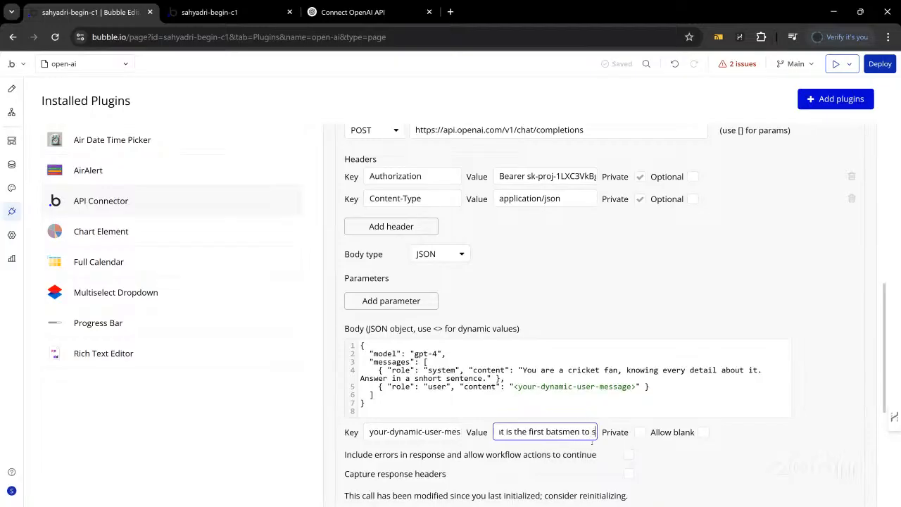
type("core a centur")
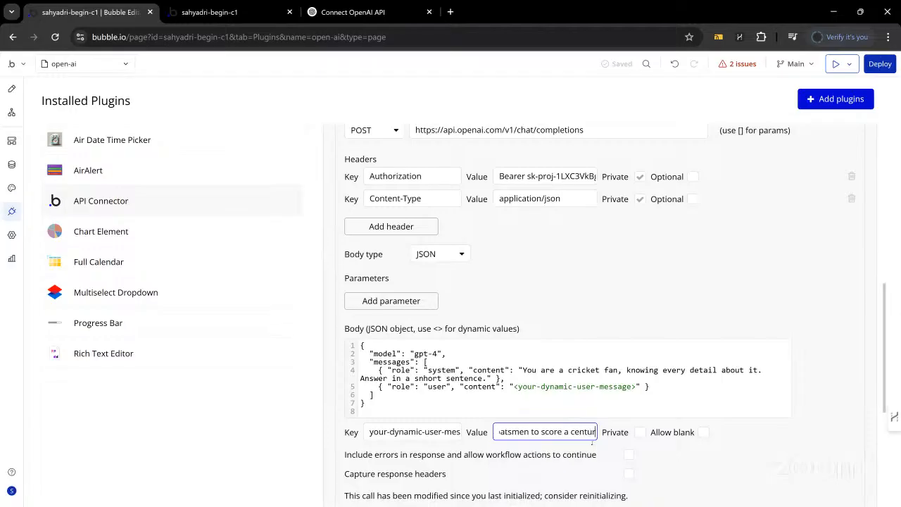
type("y ever?")
left_click(577, 301)
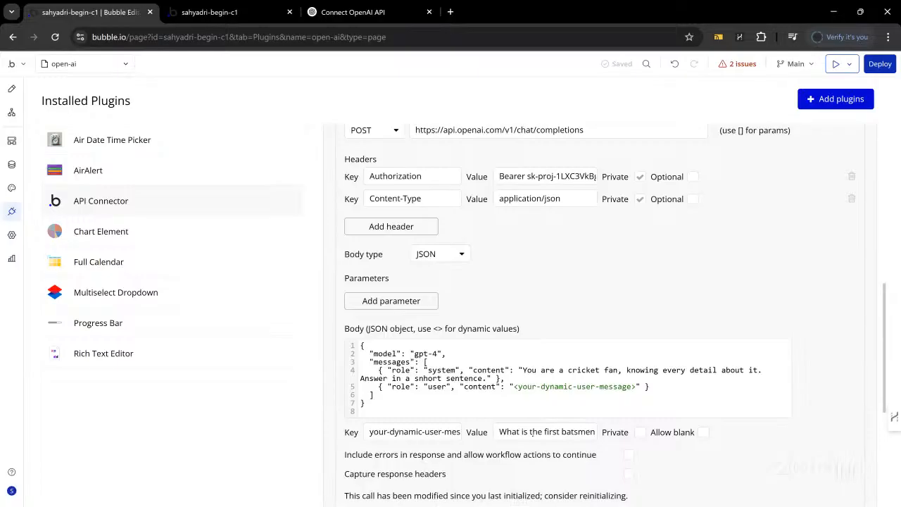
Reinitialize the chatCompletion call and show the raw data of its returned values
scroll(529, 433, "down", 4)
left_click(391, 405)
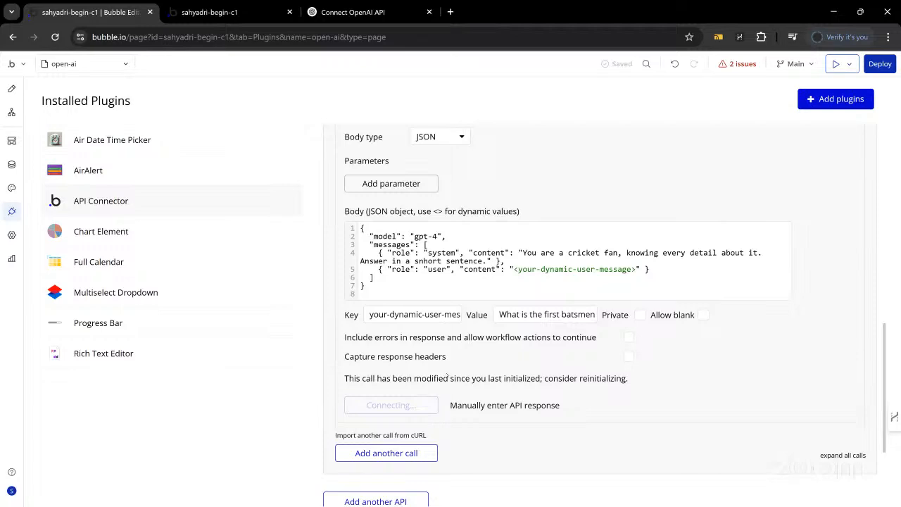
scroll(268, 308, "down", 2)
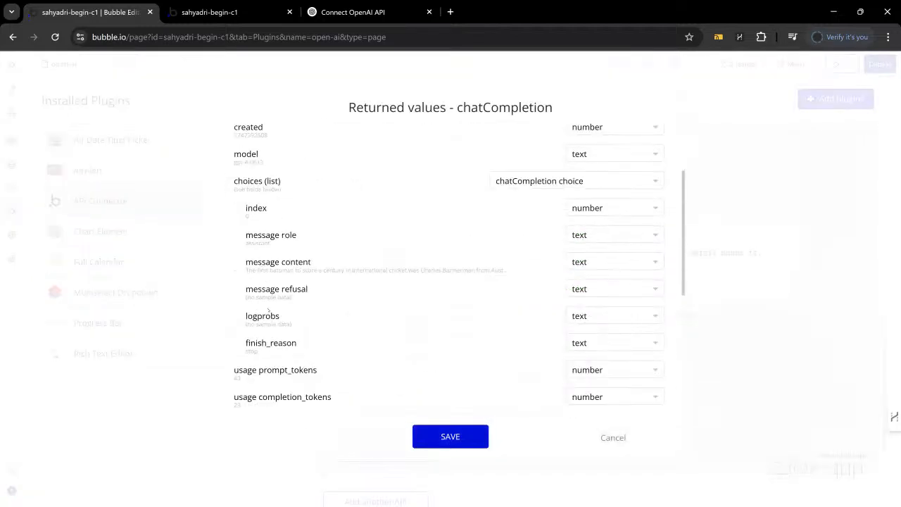
scroll(303, 332, "down", 5)
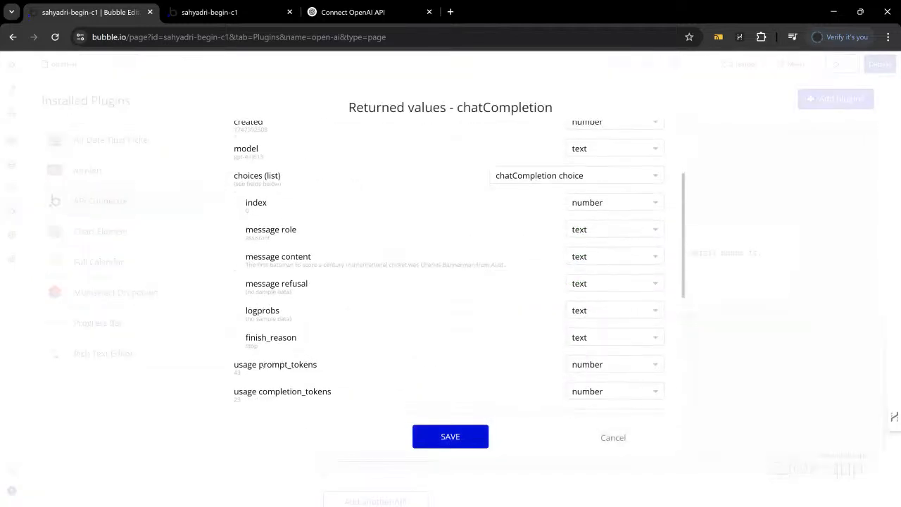
left_click(255, 392)
scroll(304, 331, "down", 5)
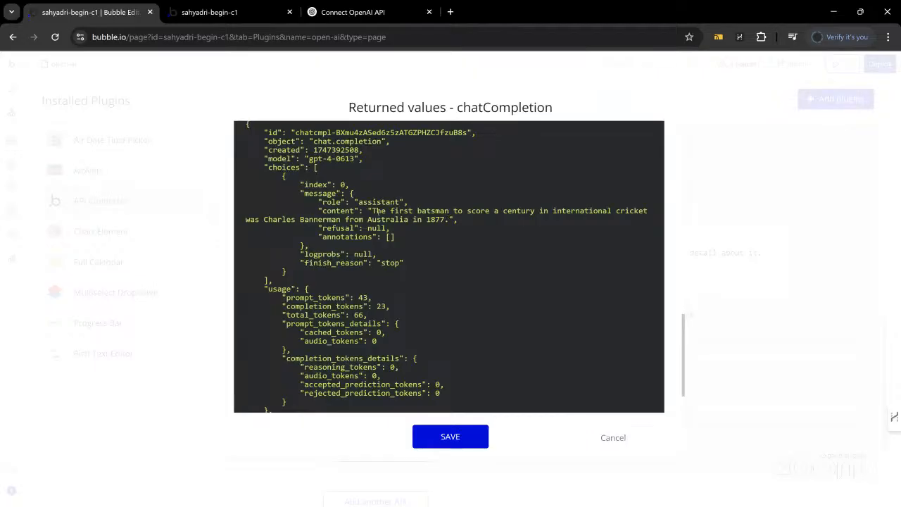
Examine the assistant's message object in the raw response and save the returned values
left_click_drag(371, 210, 448, 219)
left_click(379, 202)
mouse_move(350, 193)
left_mouse_down()
mouse_move(412, 203)
mouse_move(318, 228)
mouse_move(304, 246)
left_mouse_up()
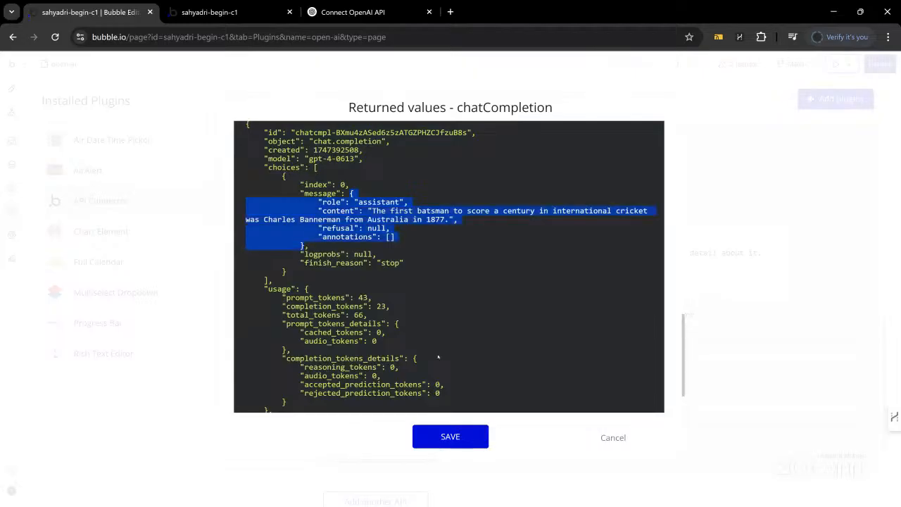
left_click(459, 440)
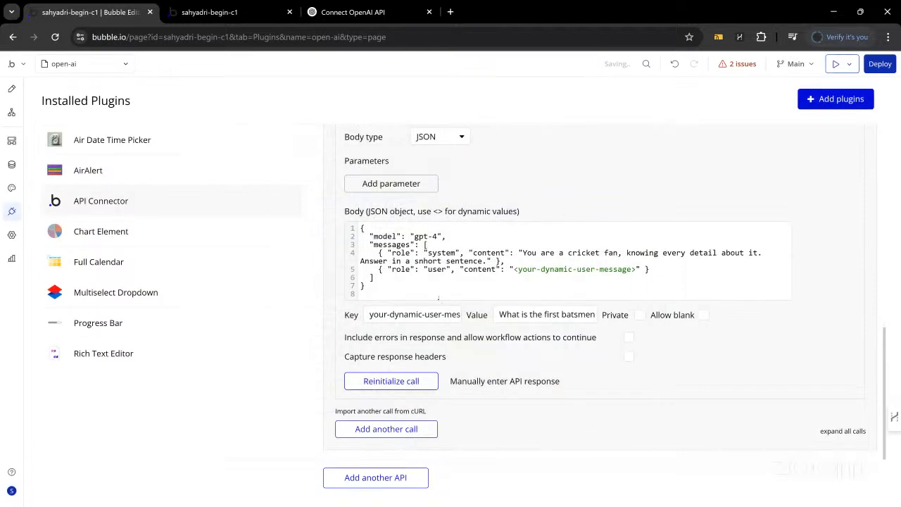
Replace <your-dynamic-user-message> in the JSON body with the copied cricket question, adding a comma and a new line after that message
left_click(414, 276)
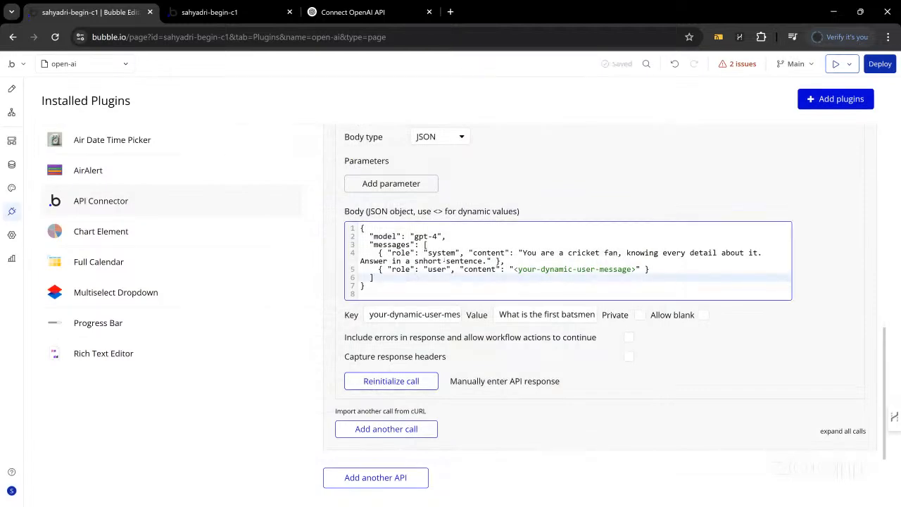
left_click(652, 269)
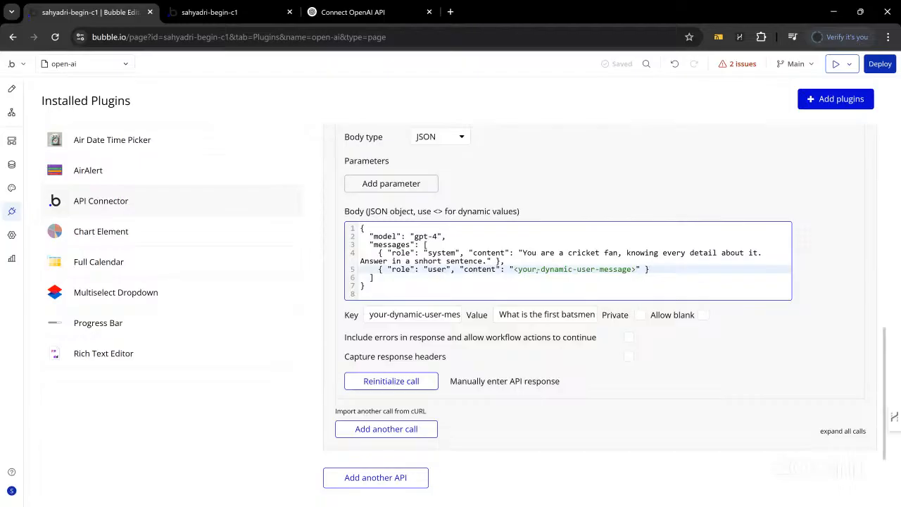
left_click_drag(497, 315, 625, 315)
key("ctrl+c")
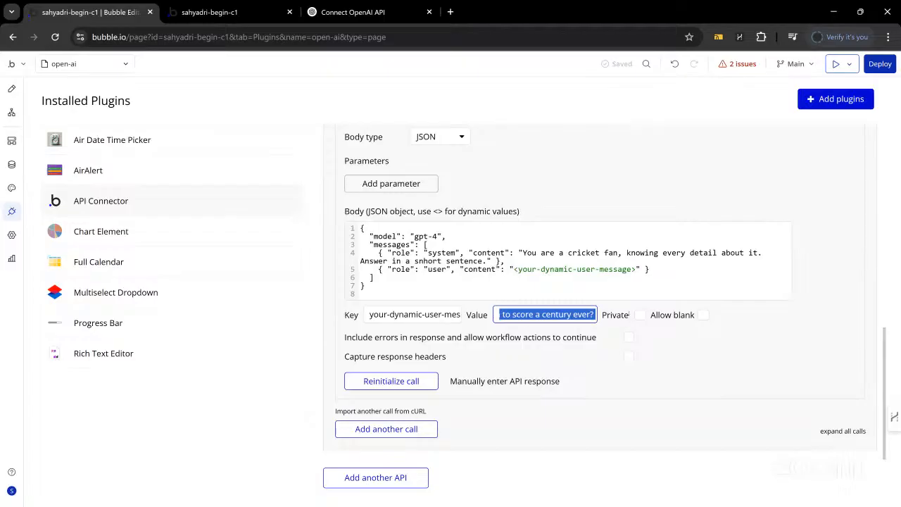
left_click(518, 277)
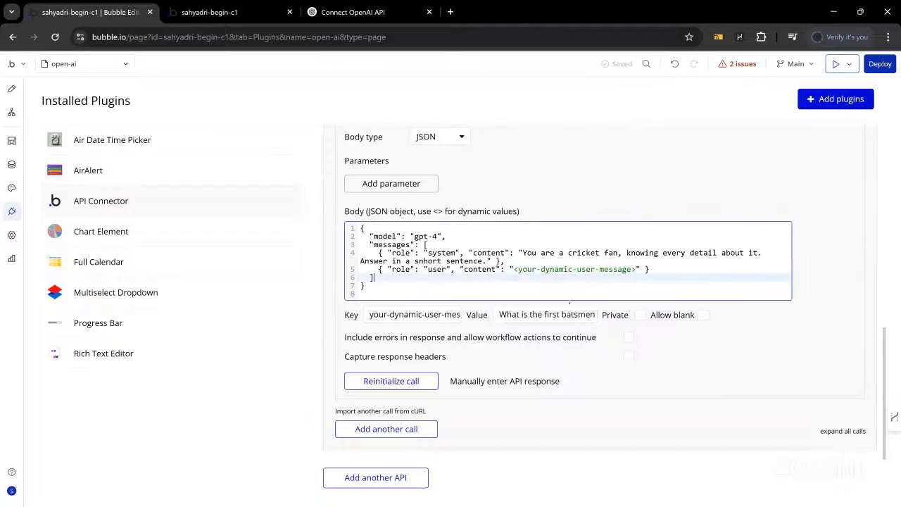
left_click(513, 269)
key("shift+Right")
key("shift+Right")
key("shift+Right")
key("shift+Right")
key("shift+Right")
key("shift+Right")
key("shift+Right")
key("shift+Right")
key("shift+Right")
key("shift+Right")
key("shift+Right")
key("shift+Right")
key("shift+Right")
key("shift+Right")
key("shift+Right")
key("shift+Right")
key("shift+Right")
key("shift+Right")
key("shift+Right")
key("shift+Right")
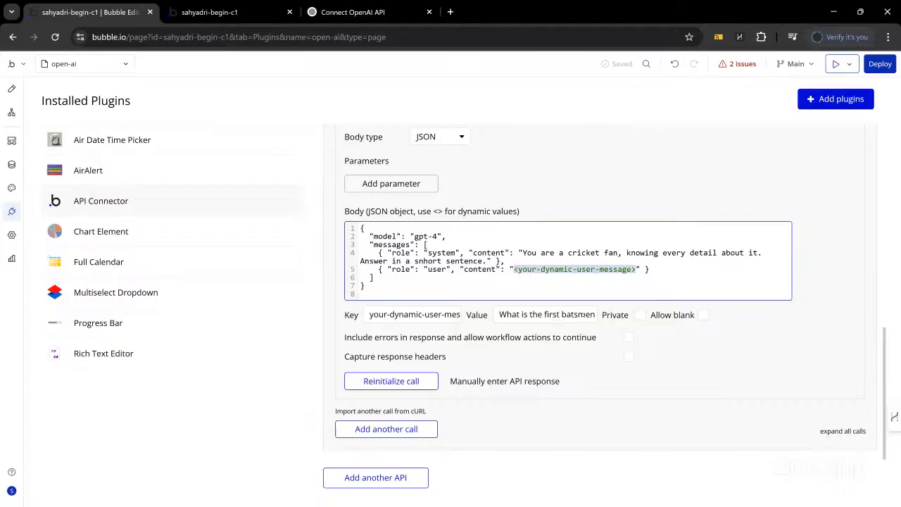
key("ctrl+v")
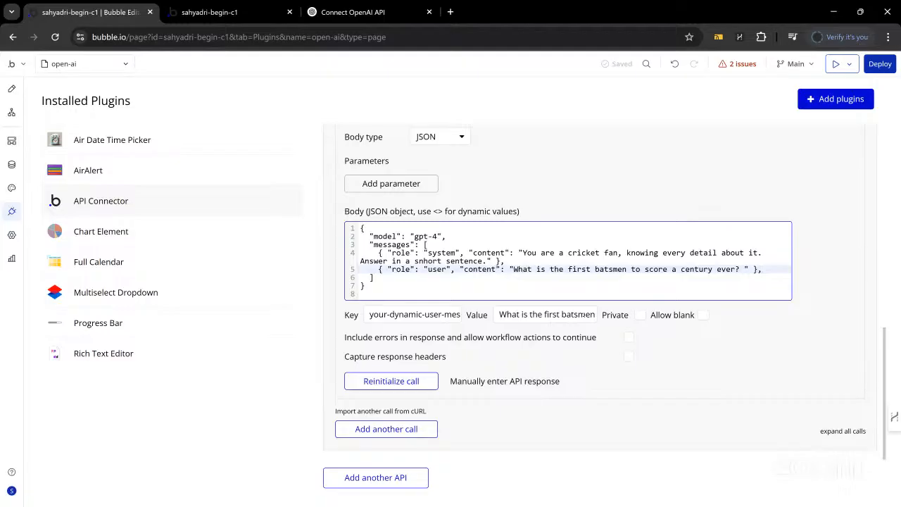
key("Return")
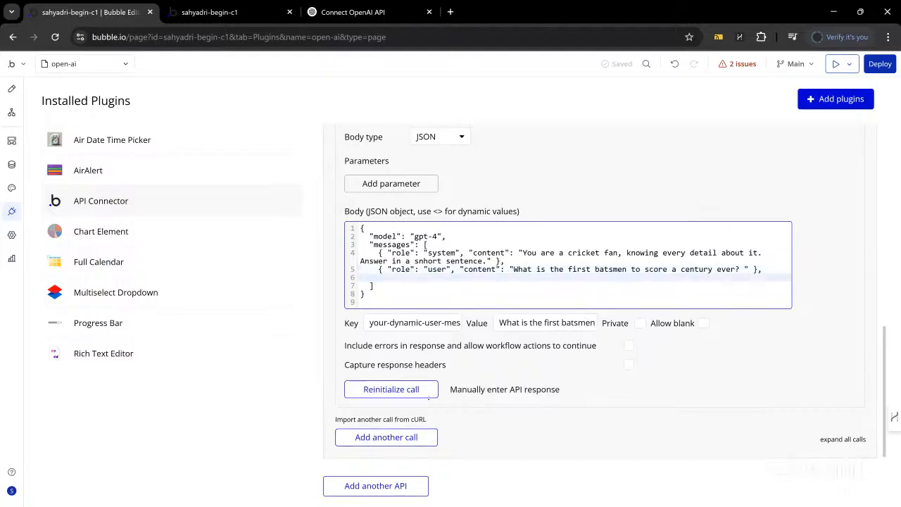
Copy the assistant message object from the manually entered API response of the chatCompletion call and save the response
left_click(468, 390)
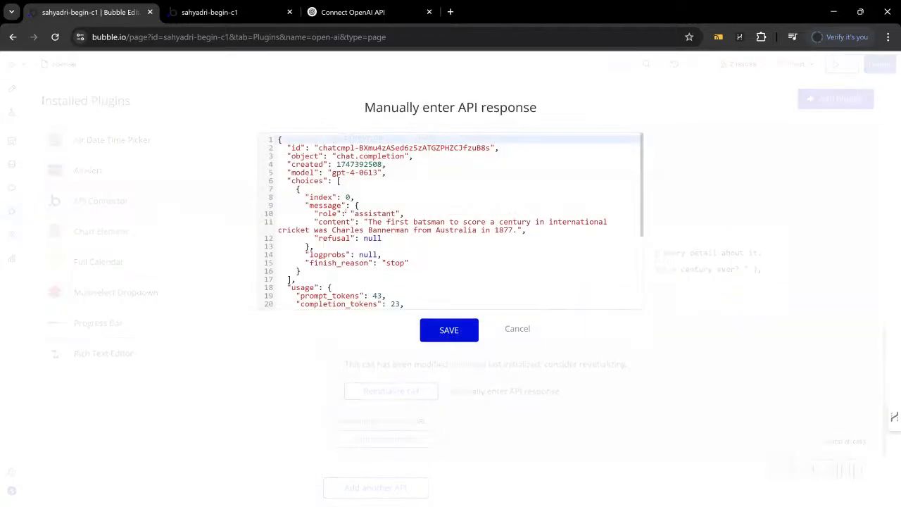
left_click_drag(355, 205, 312, 247)
key("ctrl+c")
left_click(446, 328)
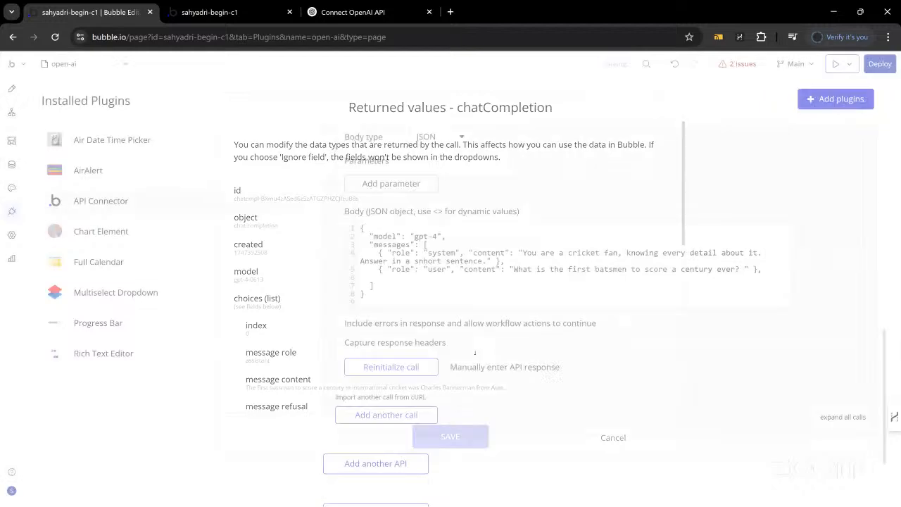
Paste the copied assistant message object on a new line after the user message in the JSON body
left_click(759, 277)
left_click(762, 270)
key("Return")
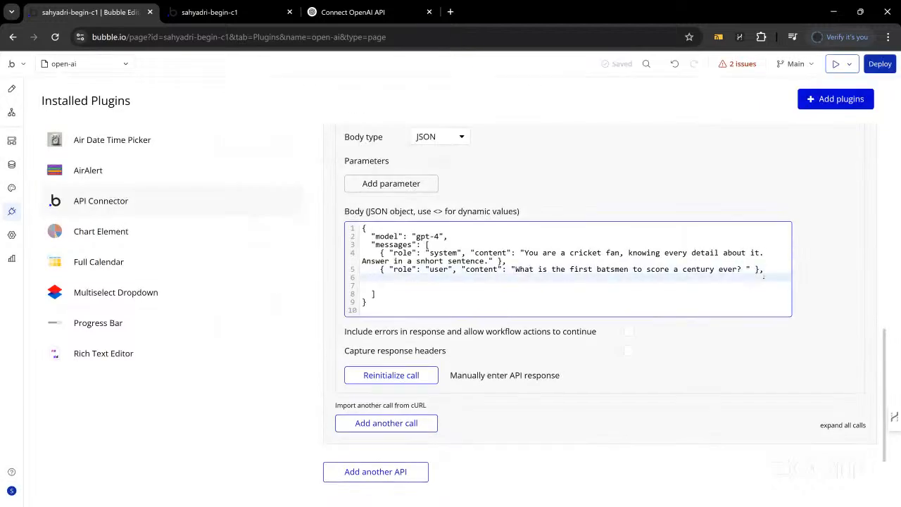
key("ctrl+v")
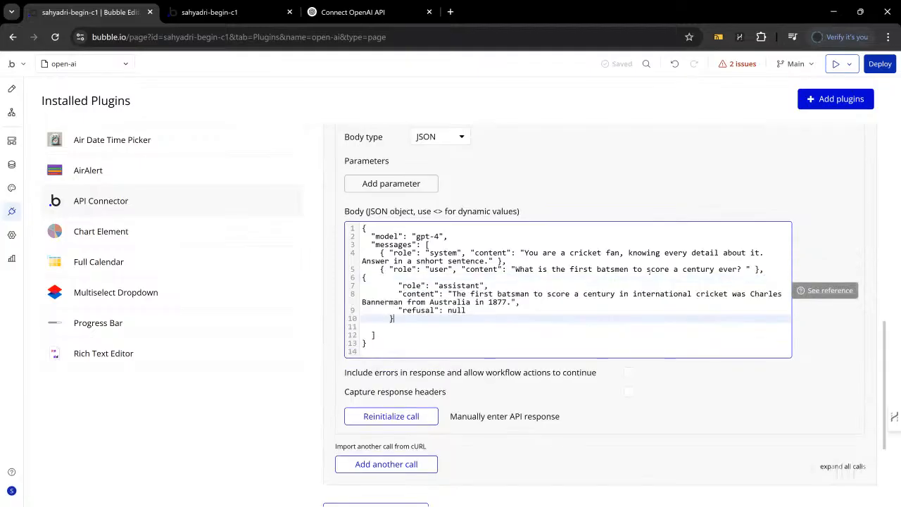
Delete the "refusal": null line and the trailing comma before it from the assistant message in the JSON body
left_click(467, 310)
key("shift+Home")
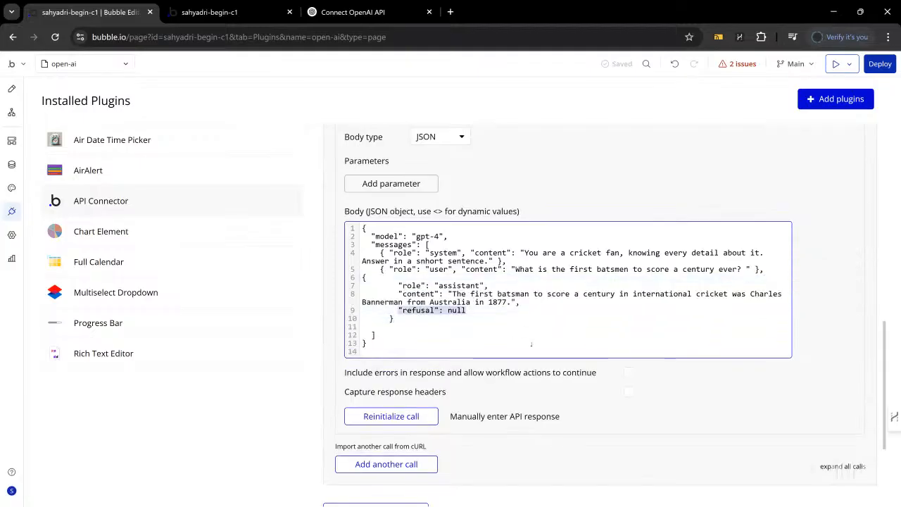
key("BackSpace")
key("BackSpace")
key("BackSpace")
key("BackSpace")
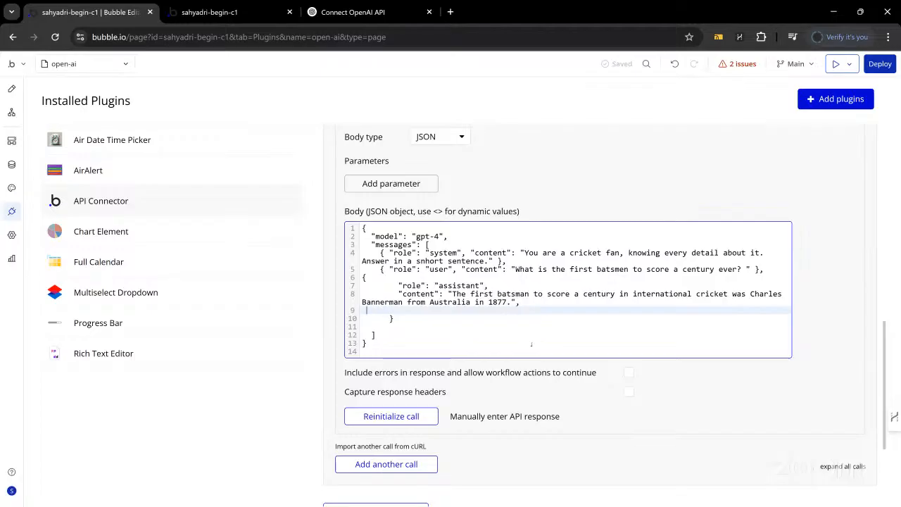
key("BackSpace")
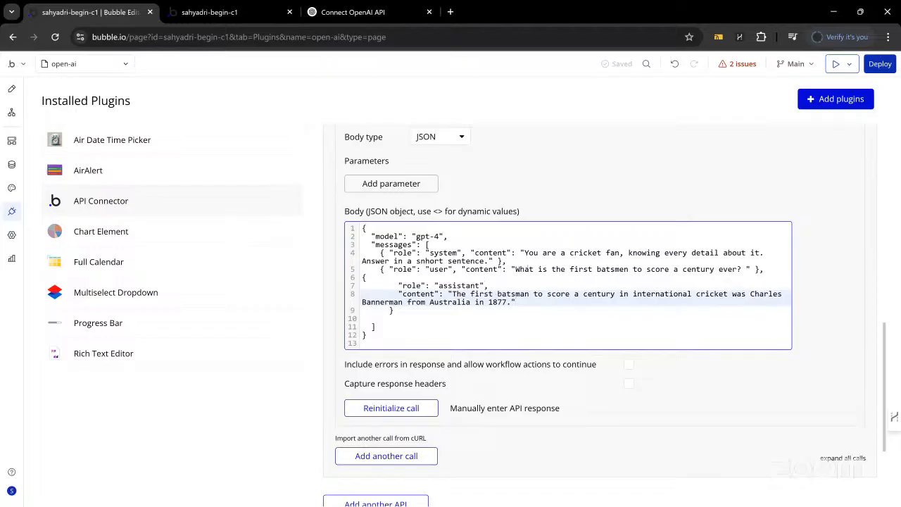
Review the user question and the assistant answer in the messages list of the JSON body
left_click_drag(515, 269, 741, 269)
left_click(747, 269)
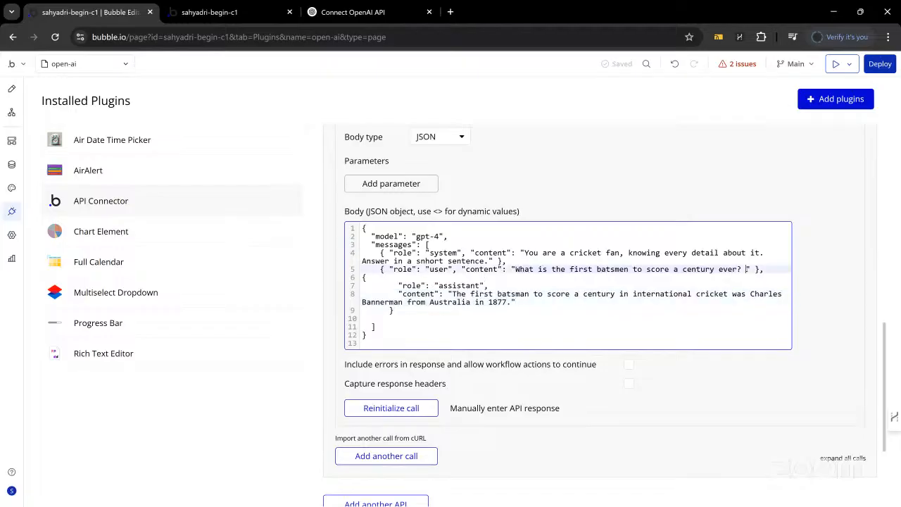
left_click(420, 293)
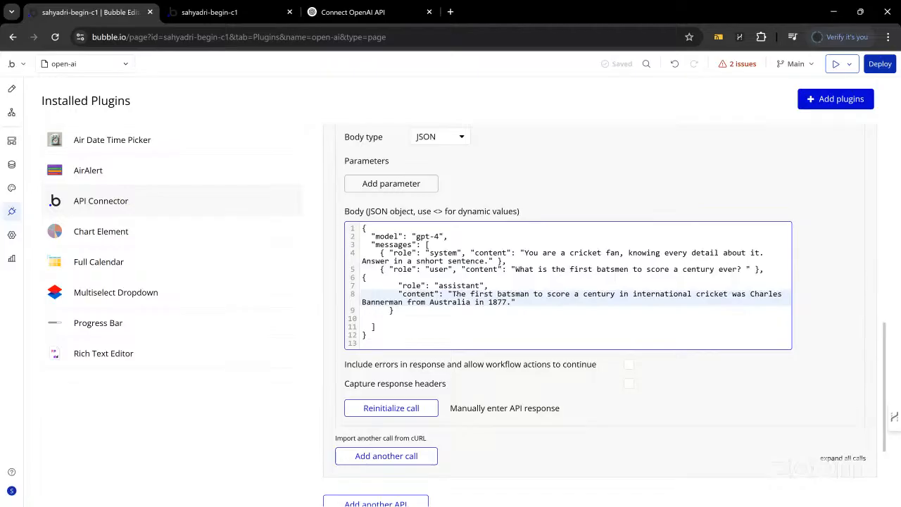
left_click_drag(451, 293, 515, 302)
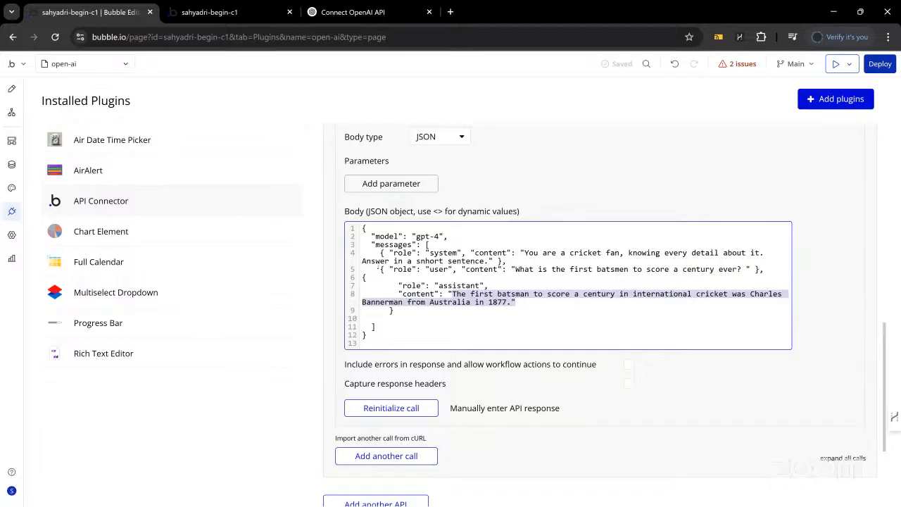
left_click_drag(380, 269, 764, 269)
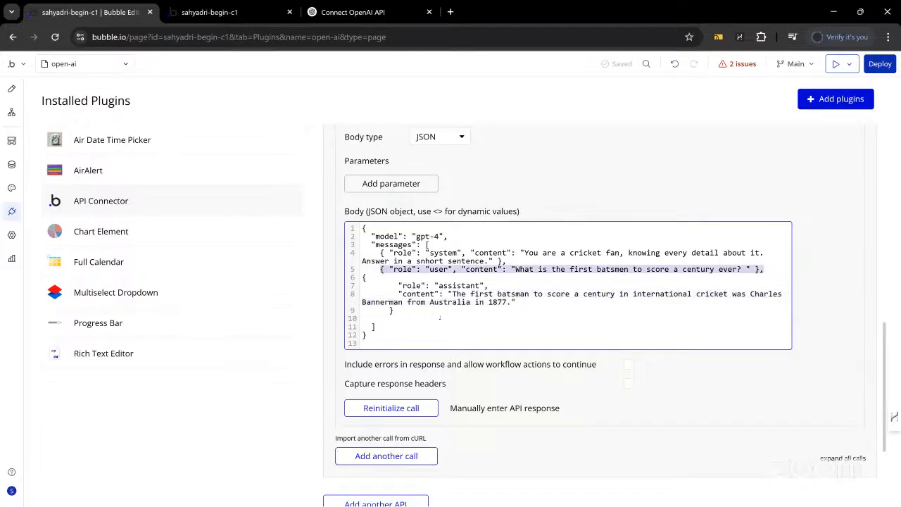
left_click(411, 310)
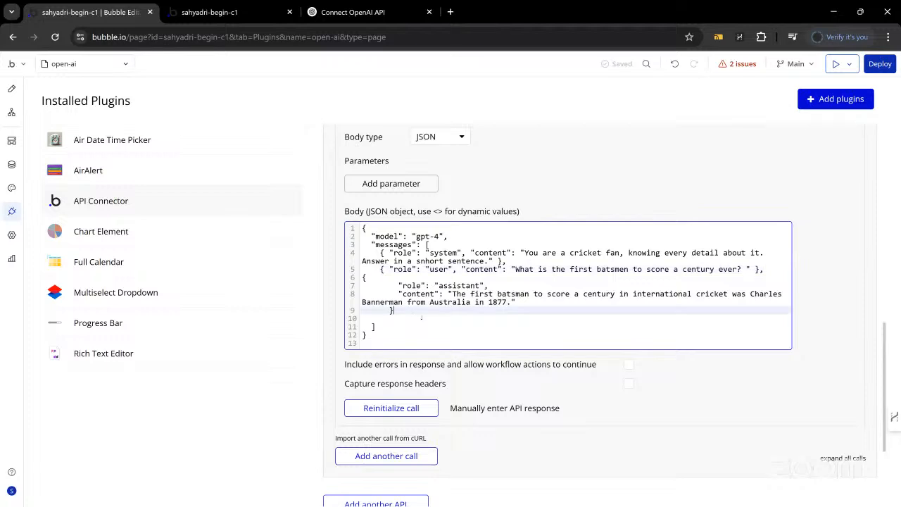
Add a comma after the assistant message in the JSON body and paste the copied user message on a new line below it
type(",")
key("Return")
key("ctrl+v")
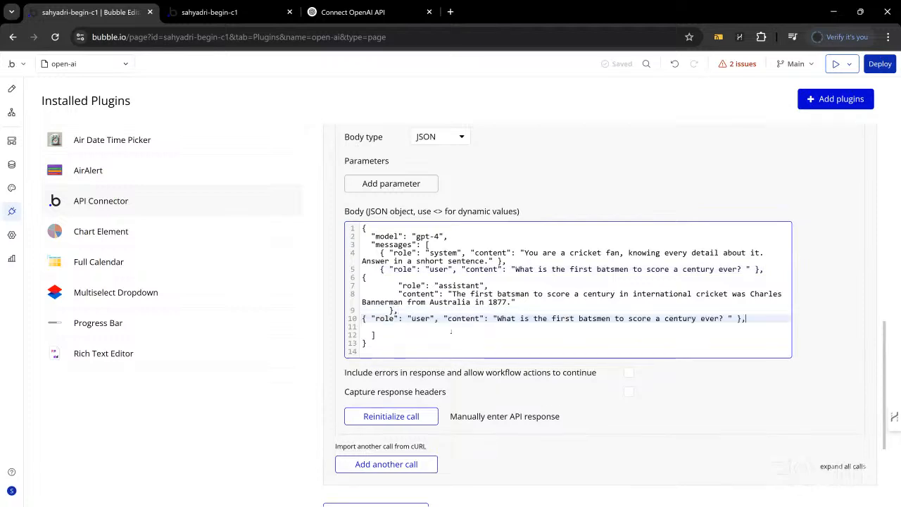
Replace the question text in the last user message's content with the dynamic value <User's_question>
left_click(497, 319)
key("ctrl+shift+Right")
key("ctrl+shift+Right")
key("ctrl+shift+Right")
key("ctrl+shift+Right")
key("ctrl+shift+Right")
key("ctrl+shift+Right")
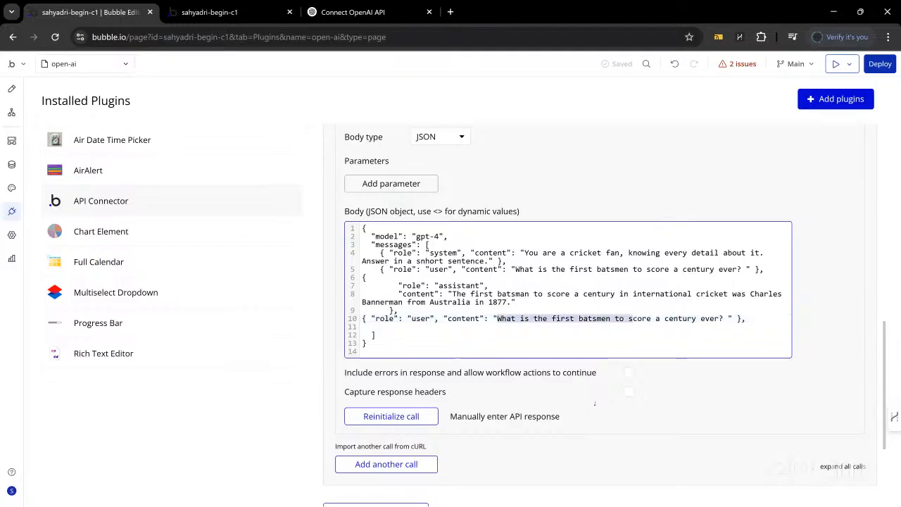
key("ctrl+shift+Right")
key("ctrl+shift+Right")
key("ctrl+shift+Right")
key("ctrl+shift+Right")
key("shift+Right")
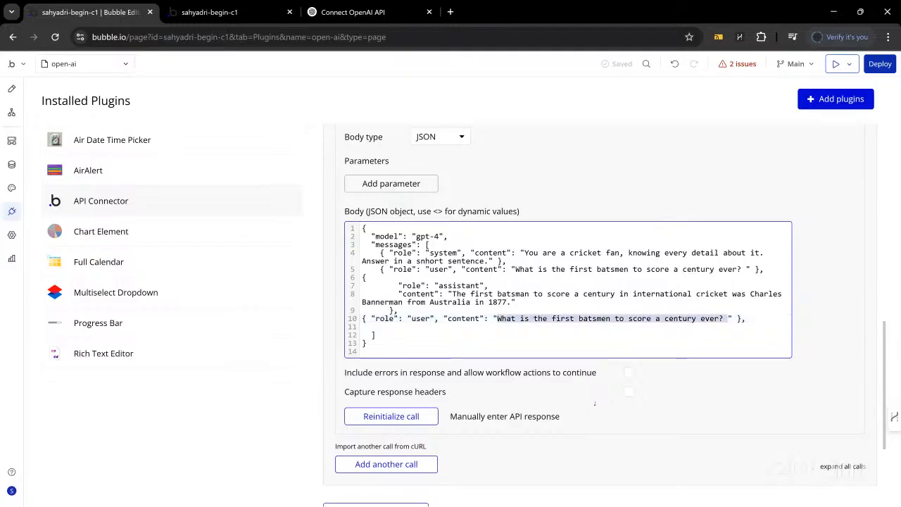
type("User's que")
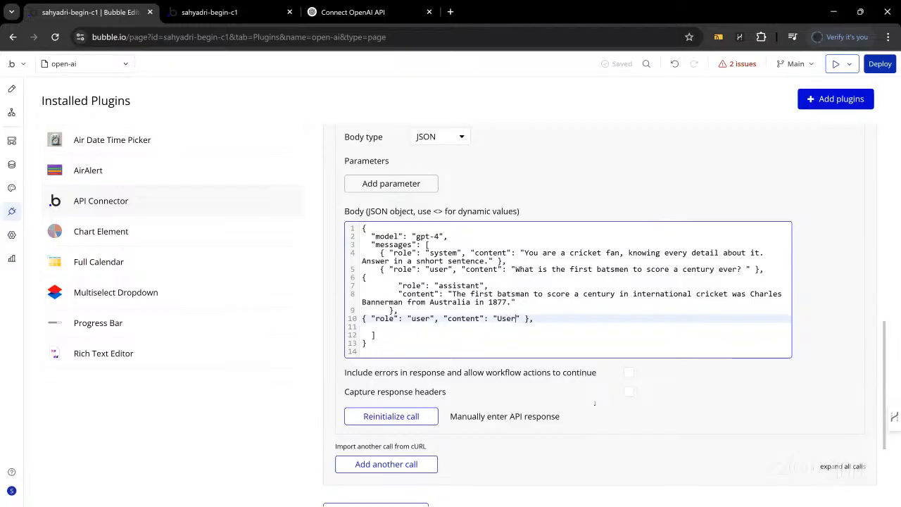
type("stion>")
key("Left")
key("Left")
key("Left")
key("Left")
key("Left")
key("Left")
key("Left")
key("Left")
key("Left")
key("Left")
key("Left")
key("Left")
key("Left")
key("Left")
type("<")
key("BackSpace")
type("_")
left_click(800, 302)
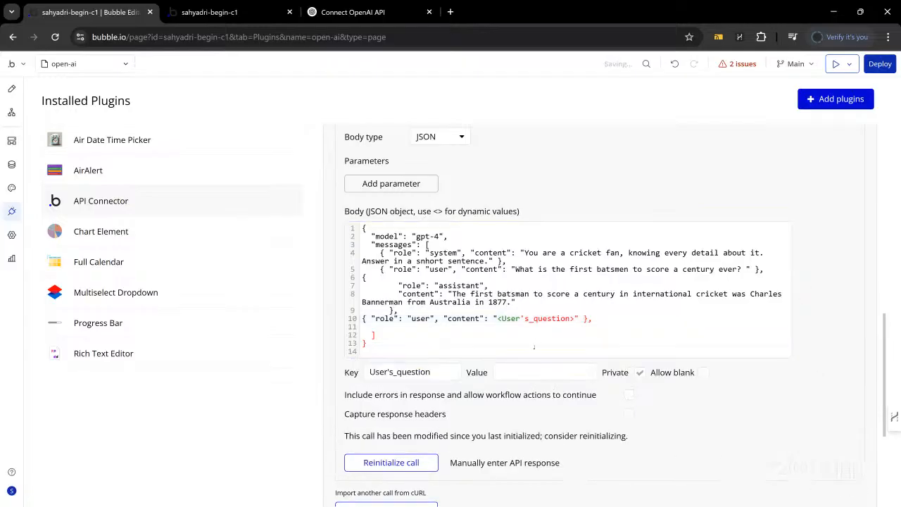
Remove the apostrophe from the dynamic value in the last user message so it reads <Users_question>
left_click(522, 318)
key("BackSpace")
left_click(816, 306)
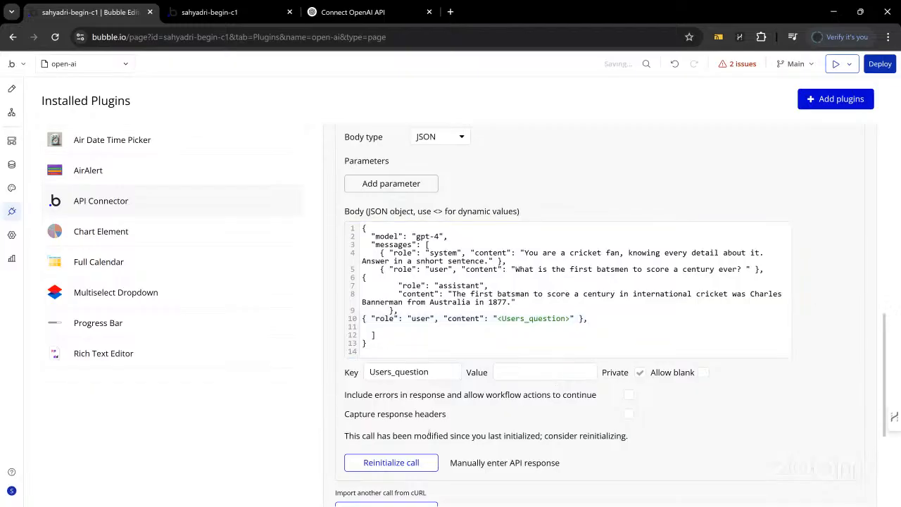
Set the non-private Users_question parameter to "Until when did he play?" and try to reinitialize the call
left_click(535, 373)
type("Until w")
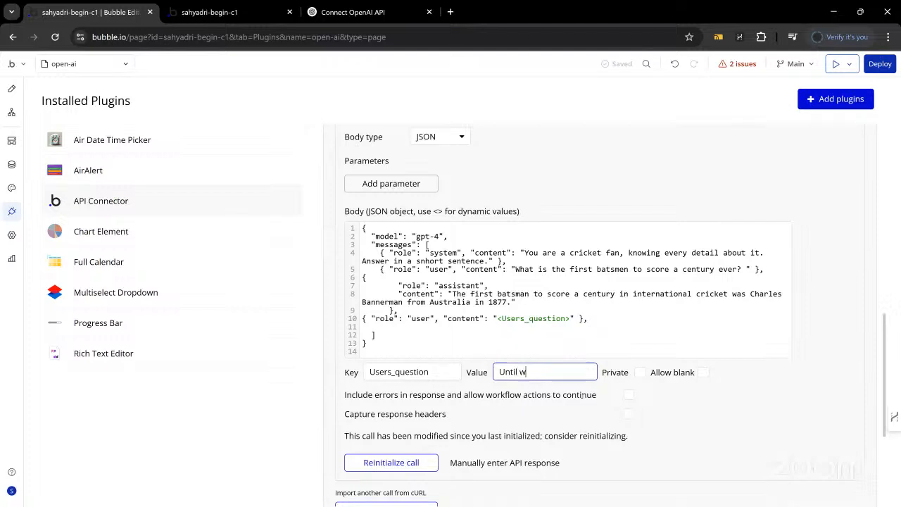
type("hen did he play?")
left_click(422, 459)
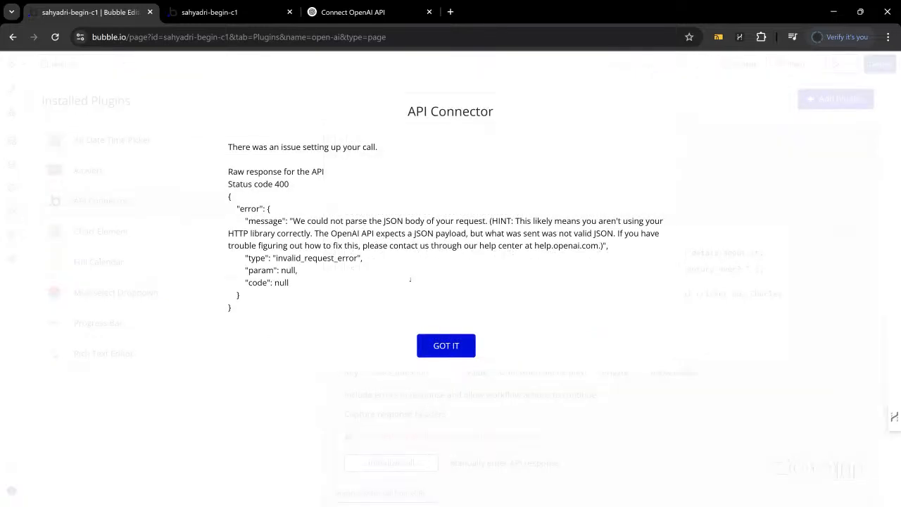
left_click(448, 345)
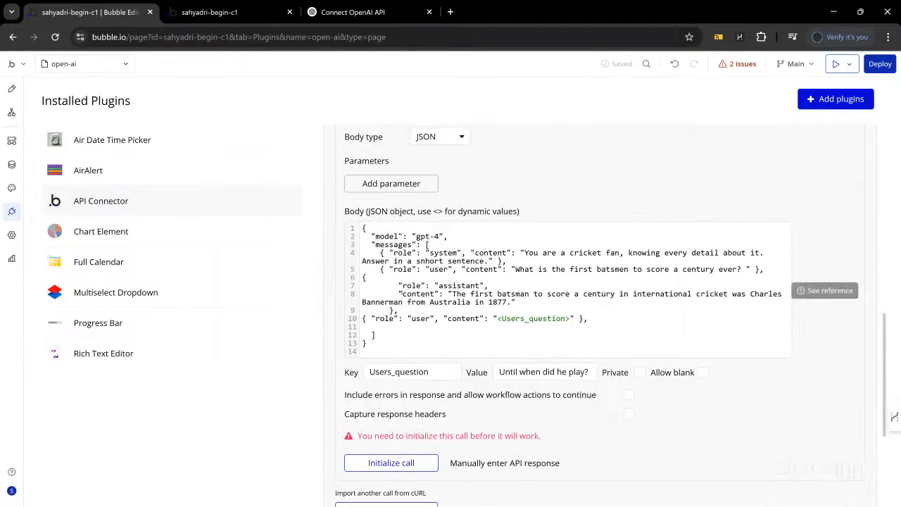
Join the assistant message's "content" line onto its "role" line in the JSON body
left_click(398, 293)
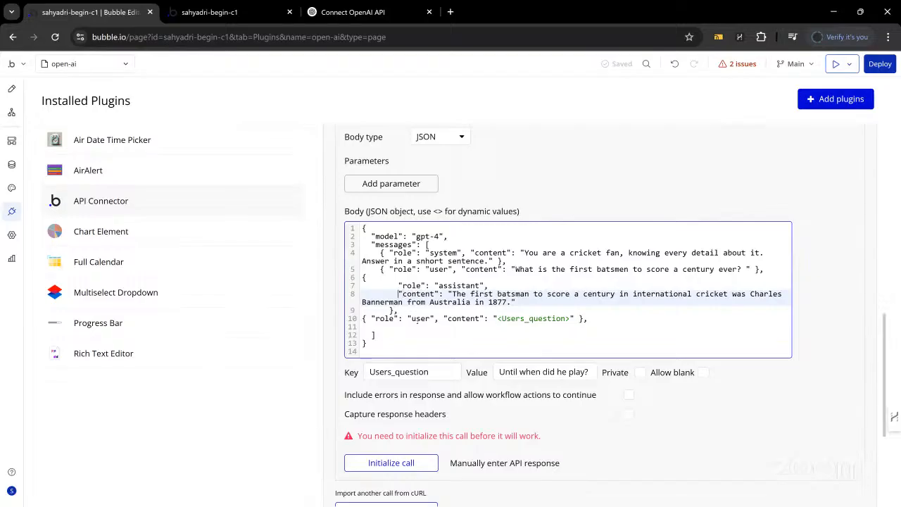
key("BackSpace")
key("BackSpace")
key("BackSpace")
key("BackSpace")
key("BackSpace")
key("BackSpace")
key("BackSpace")
key("BackSpace")
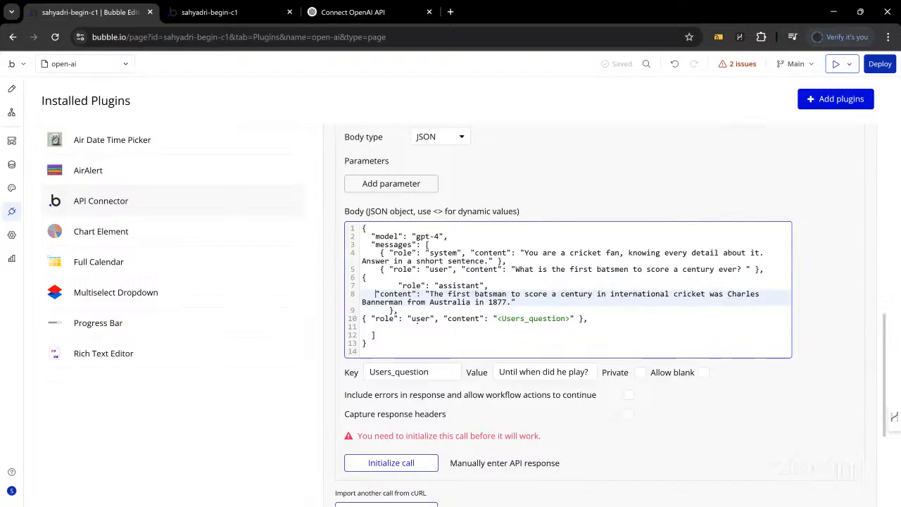
key("BackSpace")
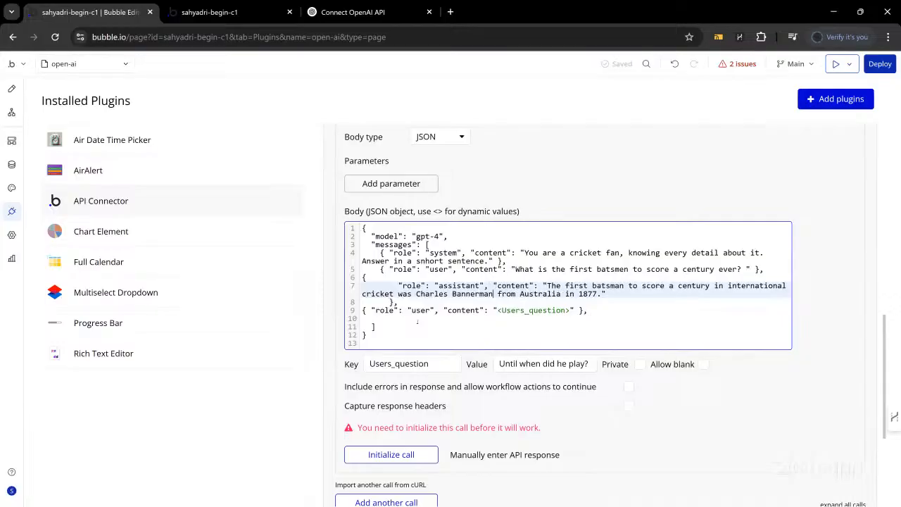
Delete the trailing comma after the last user message in the JSON body
key("Down")
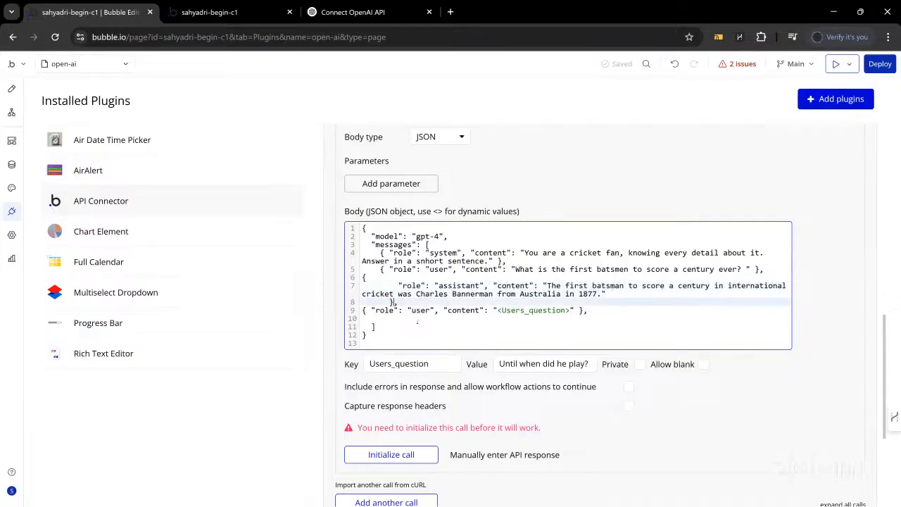
key("Right")
key("Right")
left_click(592, 311)
key("BackSpace")
Initialize the chatCompletion call, show the raw data of the response and save the returned values
left_click(390, 454)
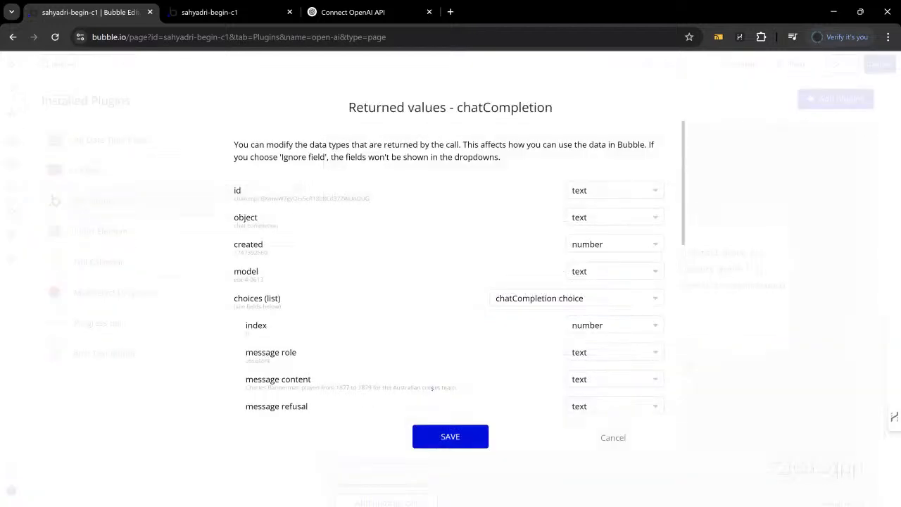
scroll(277, 350, "down", 3)
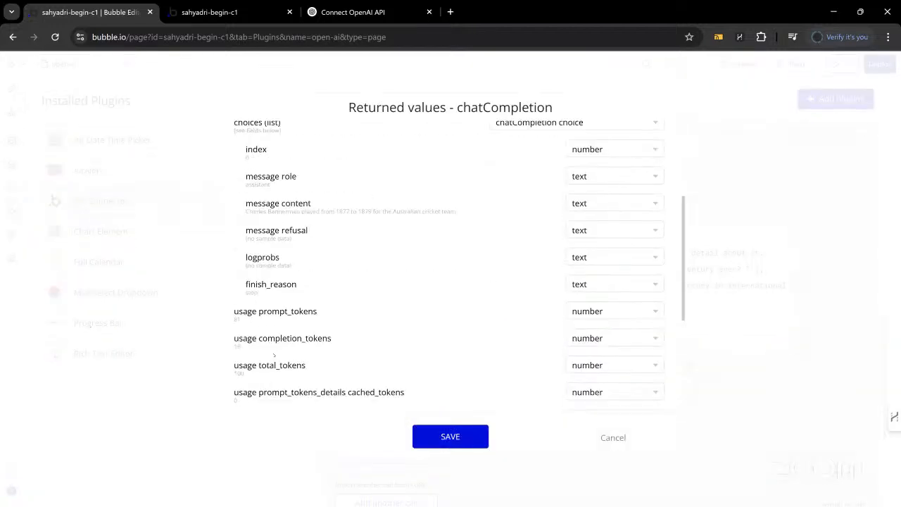
scroll(275, 355, "down", 3)
left_click(268, 391)
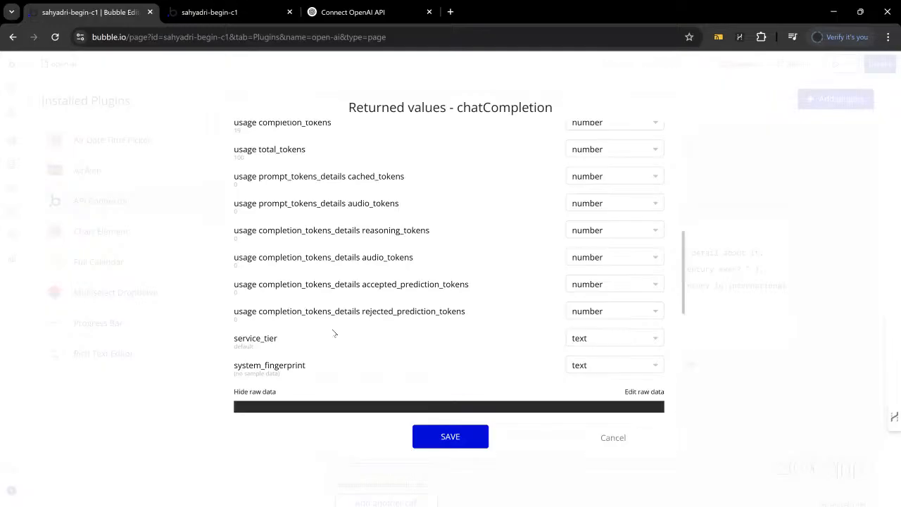
scroll(334, 333, "down", 3)
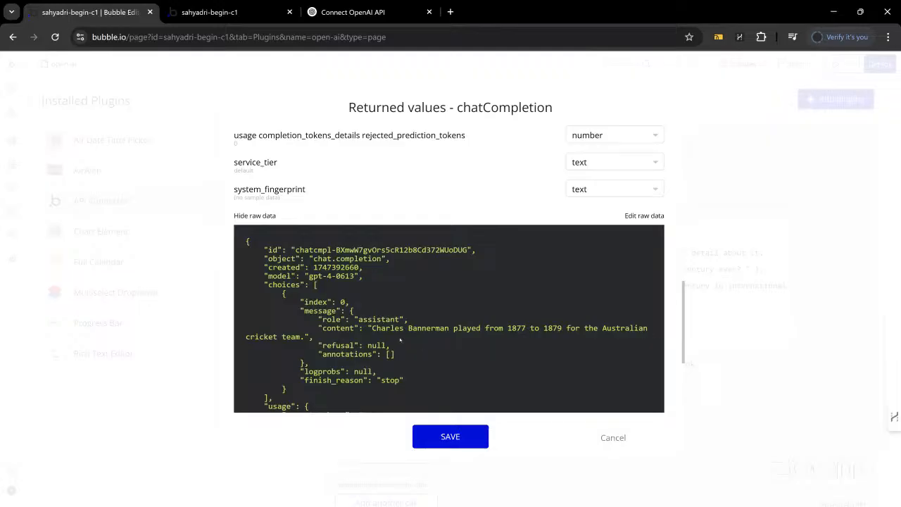
left_click(448, 436)
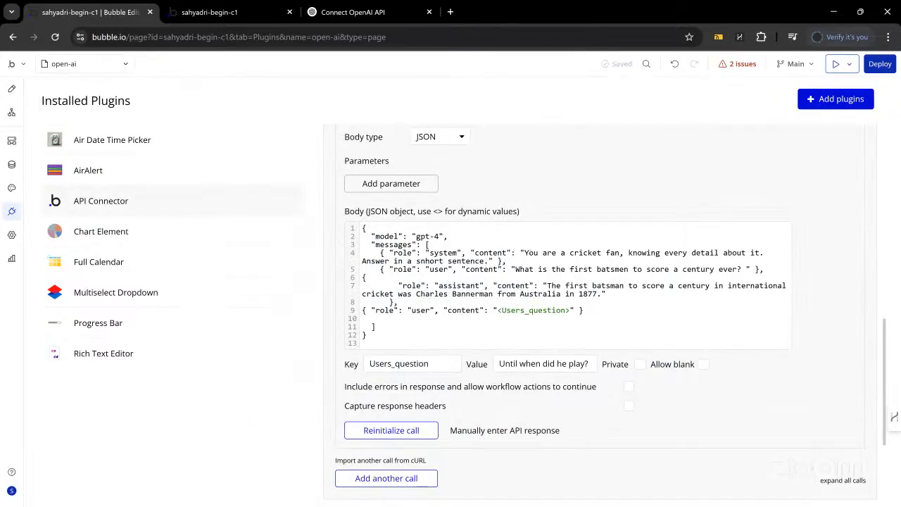
Replace all user and assistant messages after the system message in the JSON body with the dynamic value <json>
left_click(428, 253)
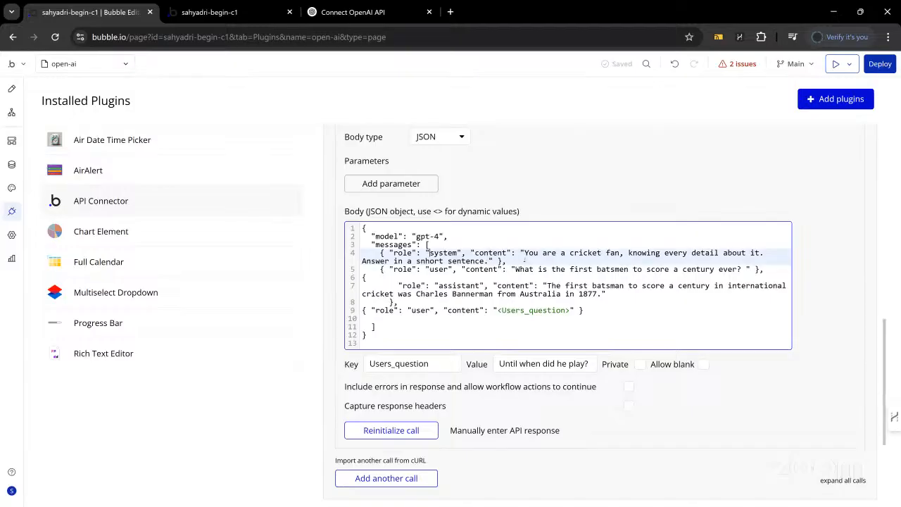
left_click(380, 269)
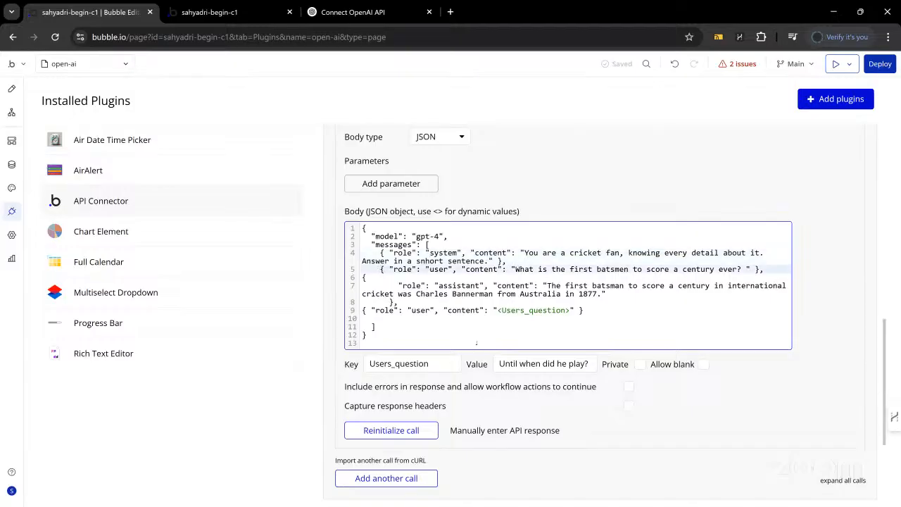
key("shift+Down")
key("shift+Down")
key("shift+Down")
key("shift+Down")
key("shift+Down")
key("shift+End")
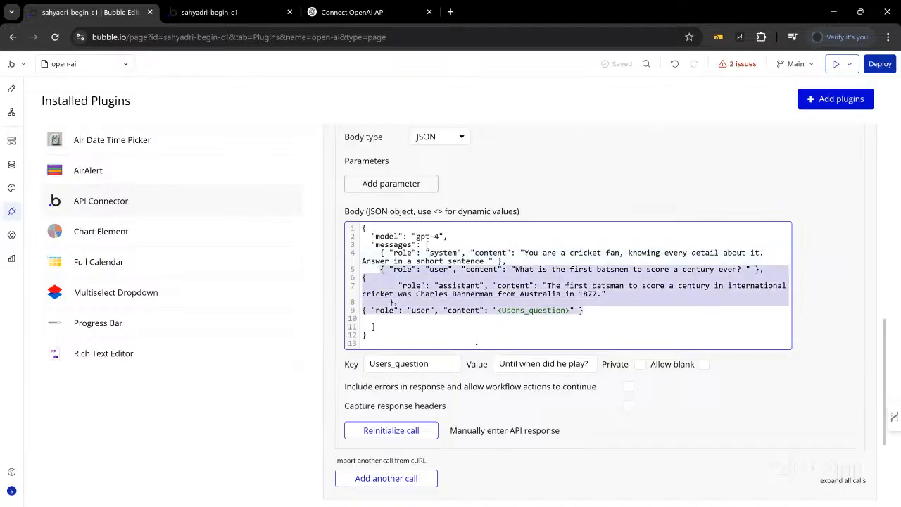
key("BackSpace")
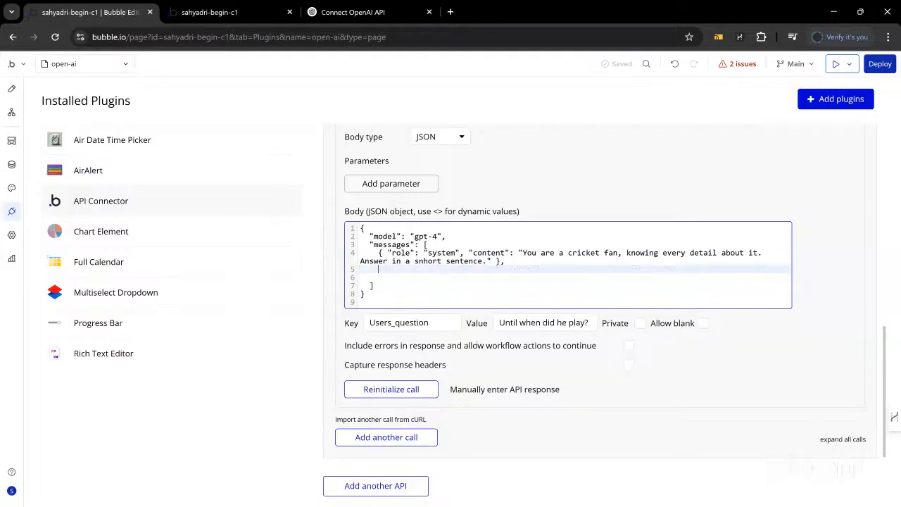
type("<jso>")
Turn off the Private option for the json parameter of the chatCompletion call
left_click(524, 320)
left_click(543, 325)
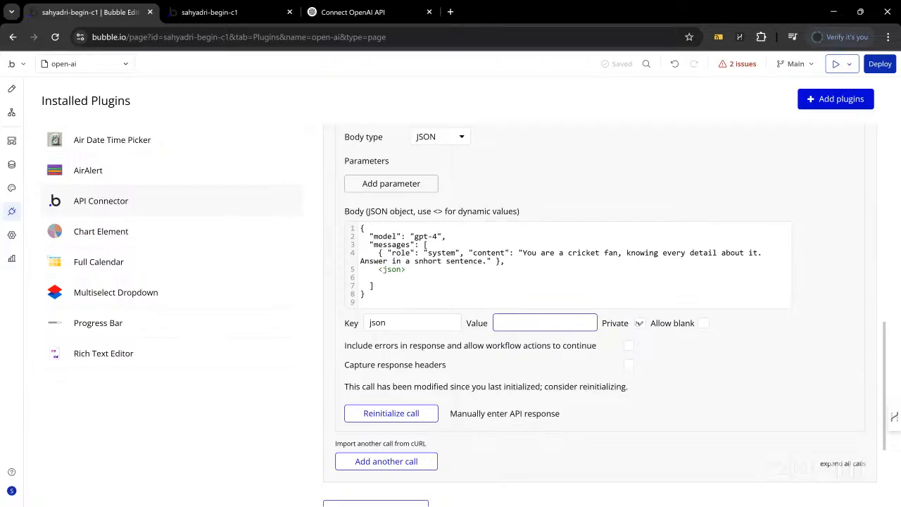
left_click(640, 324)
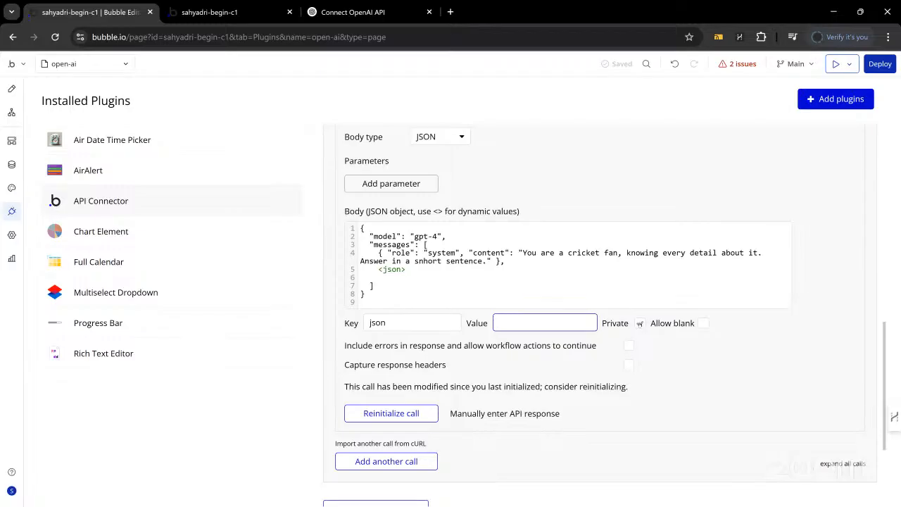